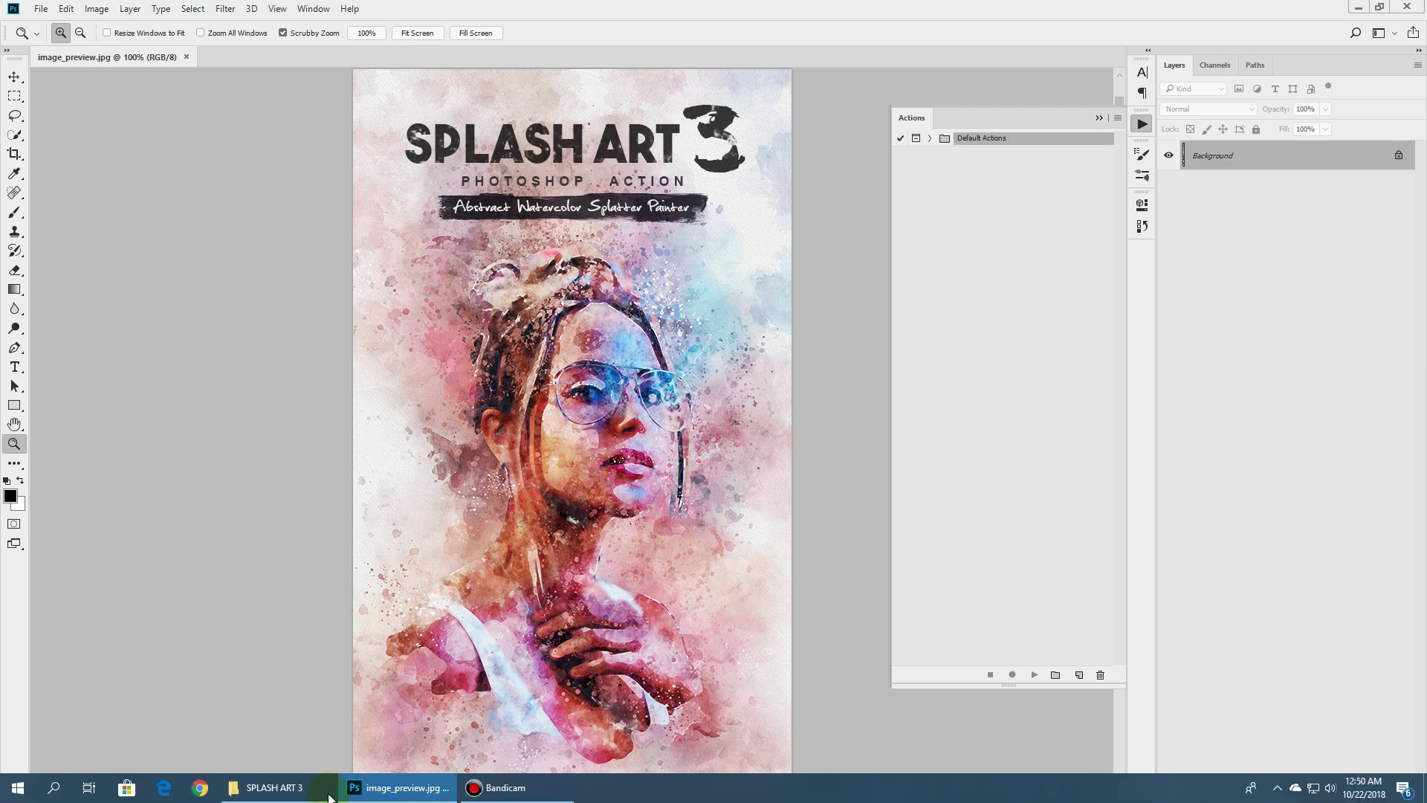
- Switch from Photoshop to the SPLASH ART 3 test folder in File Explorer
click(269, 795)
- Open a result image in Photos and step through the 4.jpg and 5.jpg portraits
double_click(418, 194)
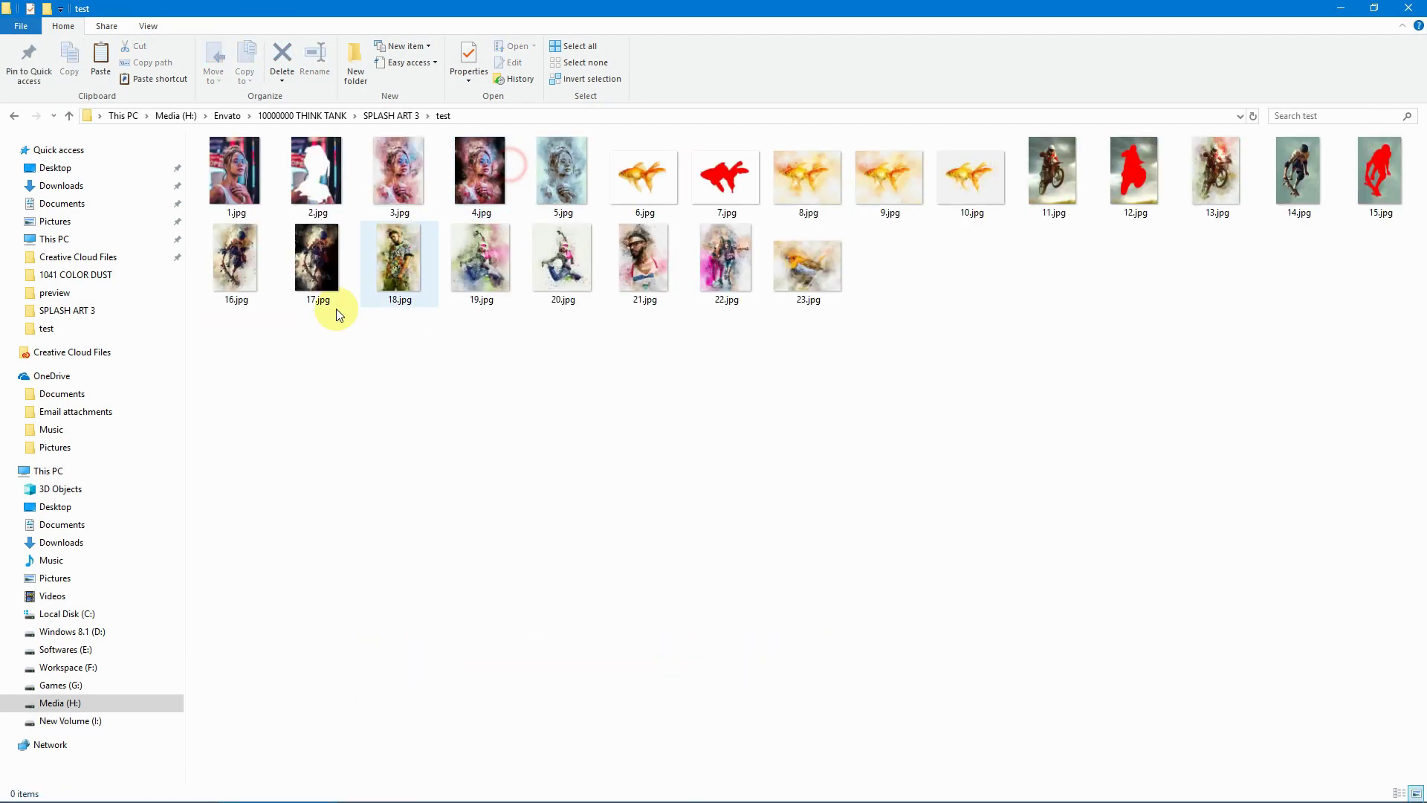
double_click(249, 148)
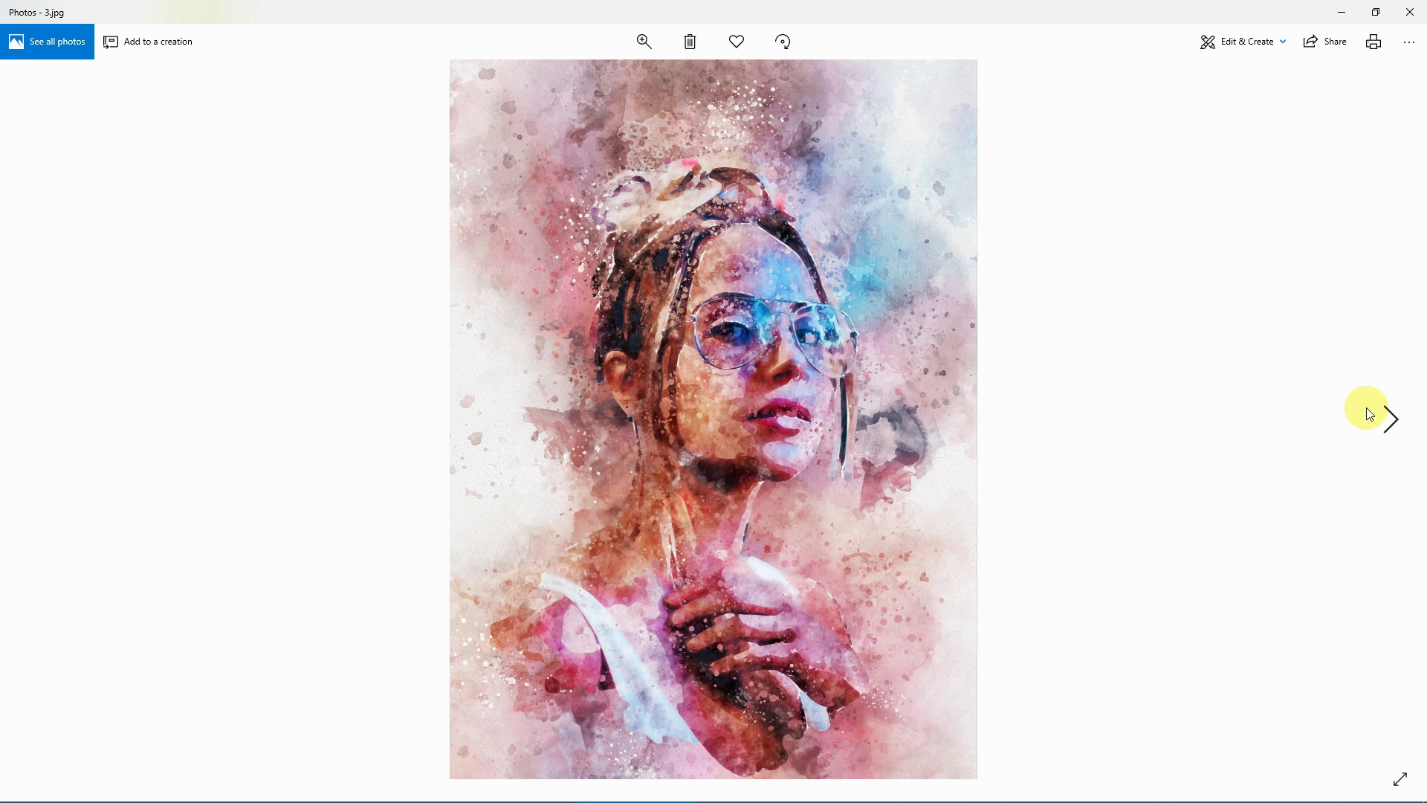
click(1369, 414)
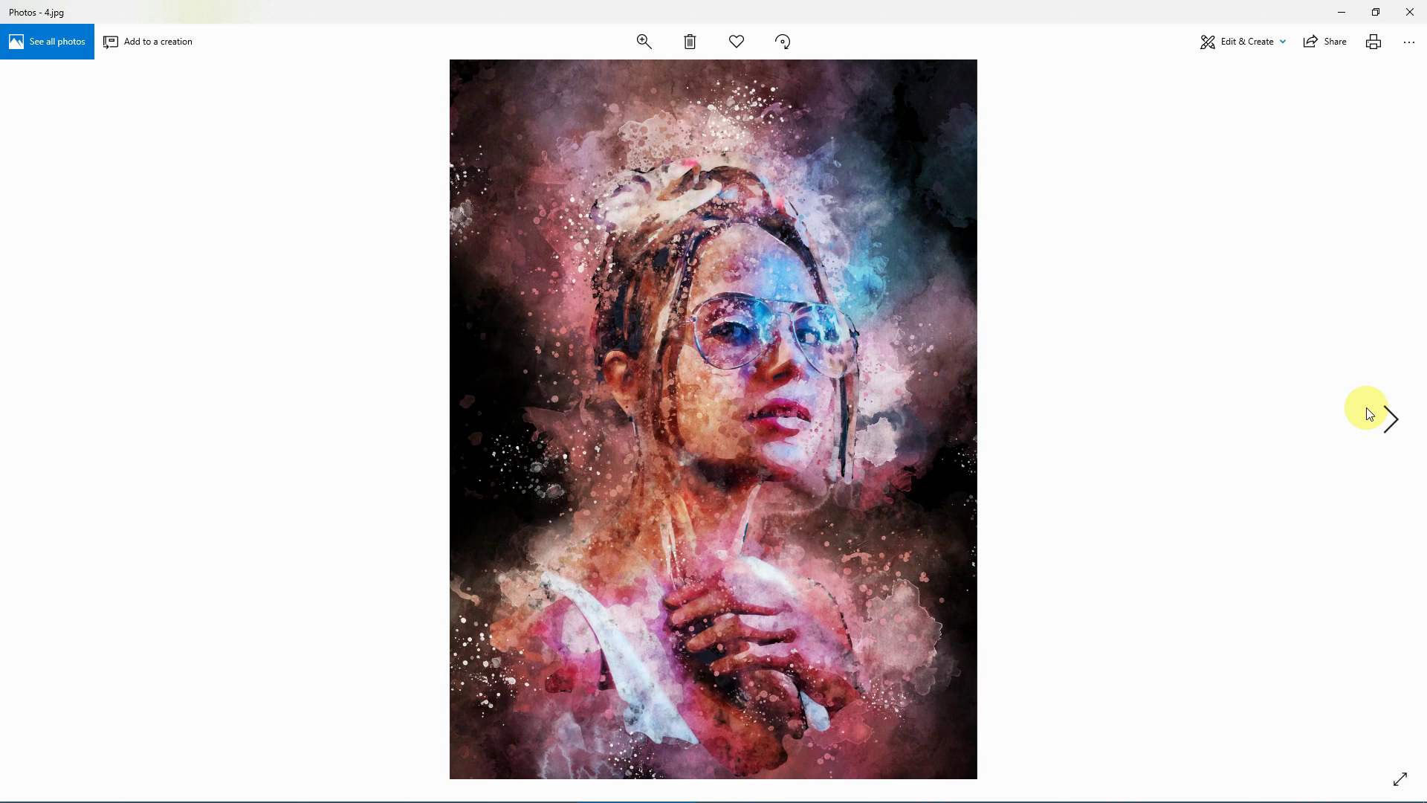
click(1370, 413)
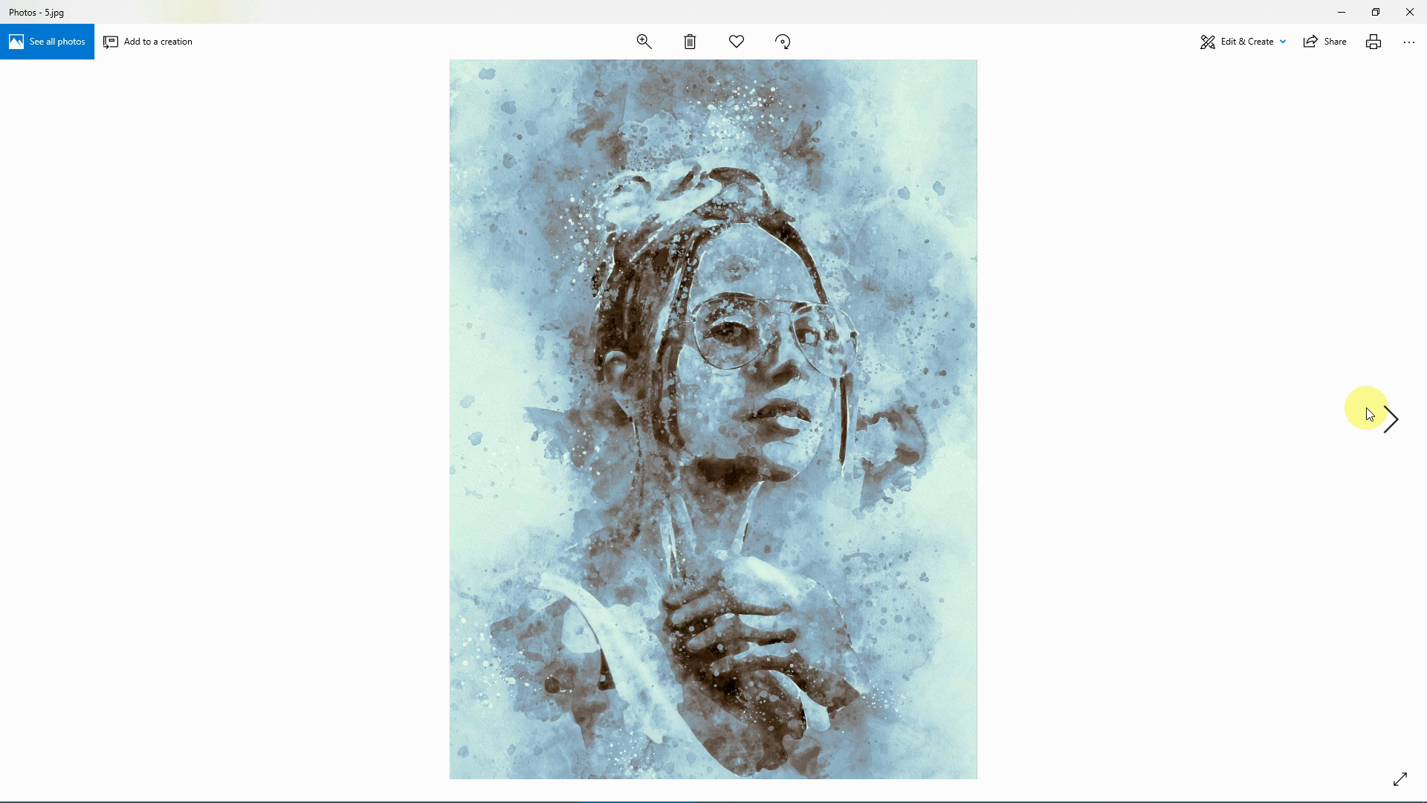
- Page through goldfish results 6.jpg to 10.jpg, going back from 9.jpg to recheck 8.jpg
click(1370, 413)
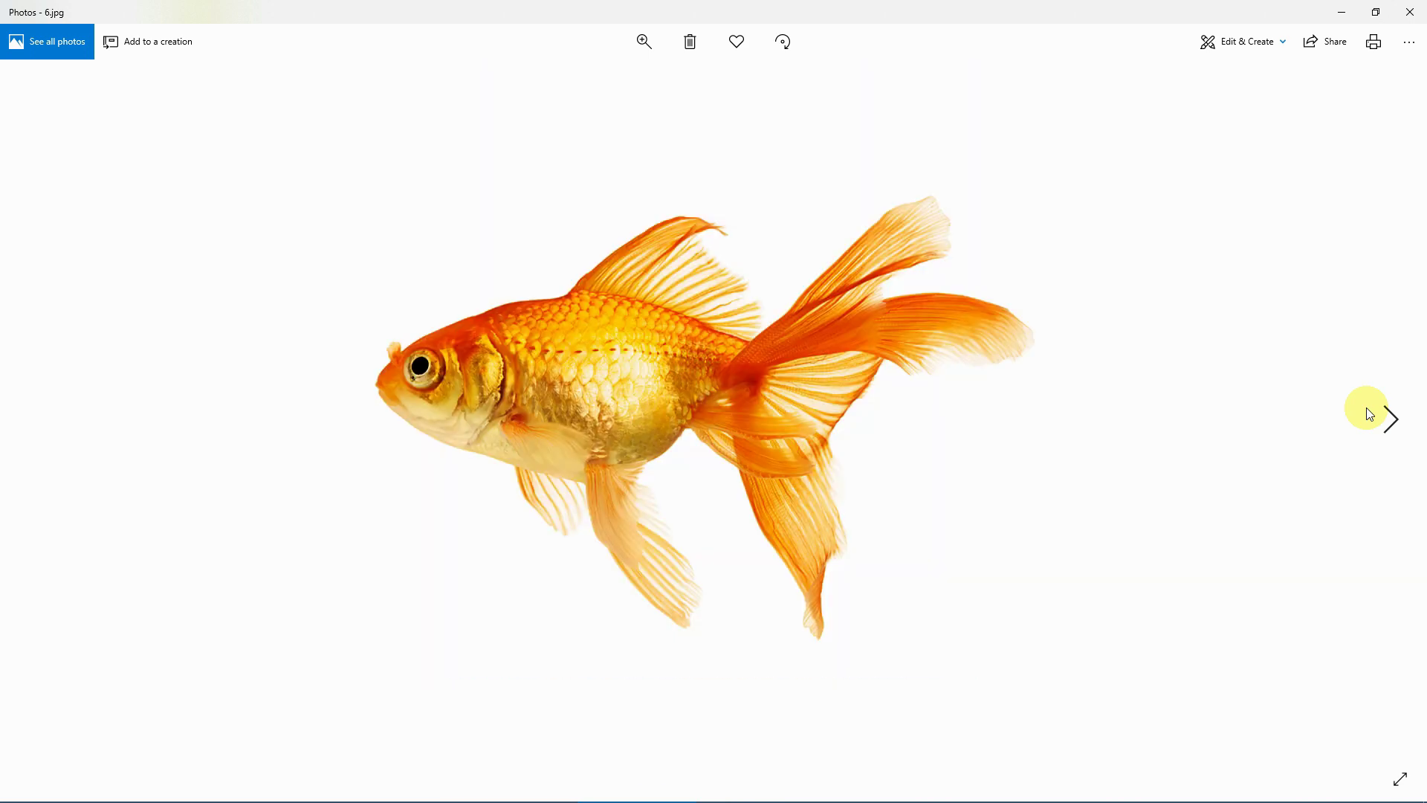
click(1369, 413)
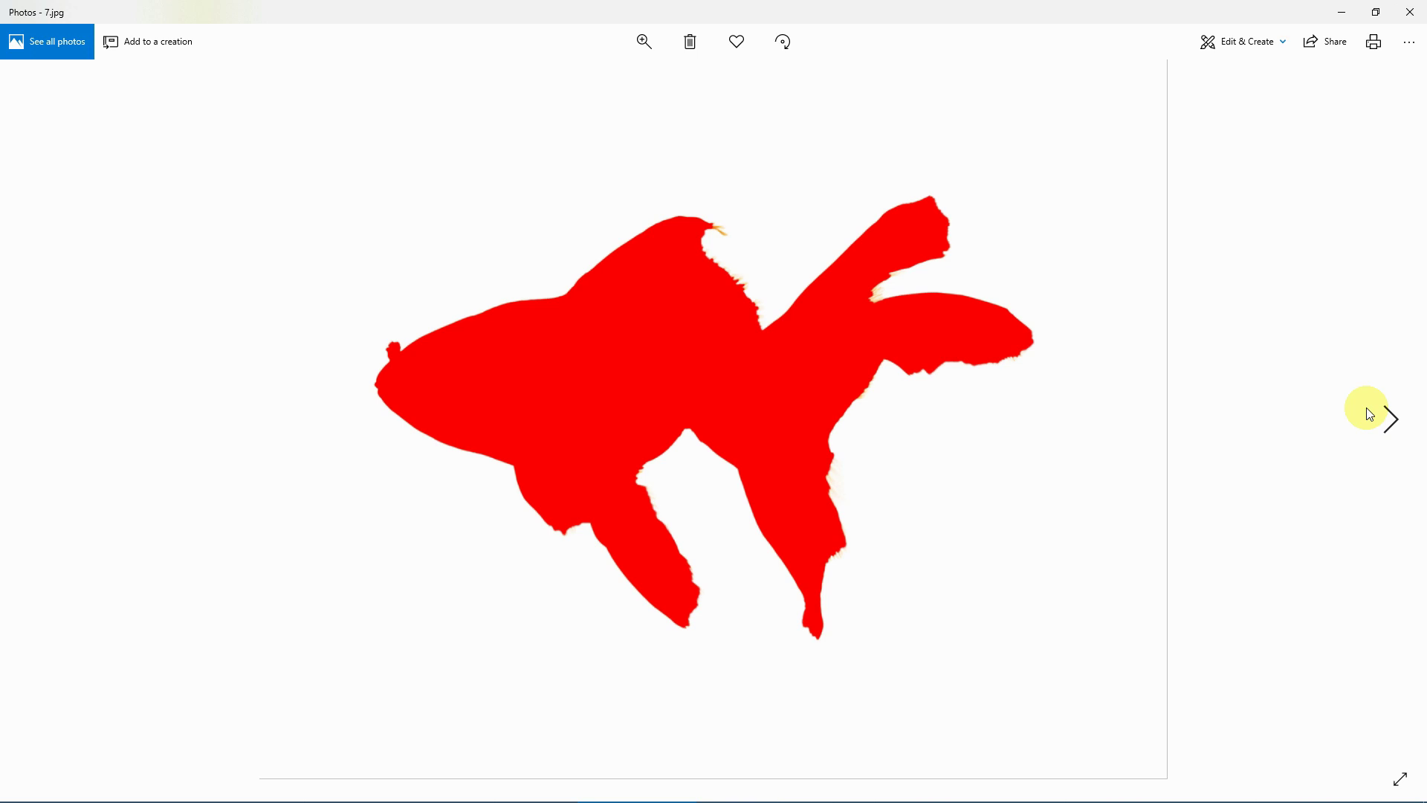
click(1369, 414)
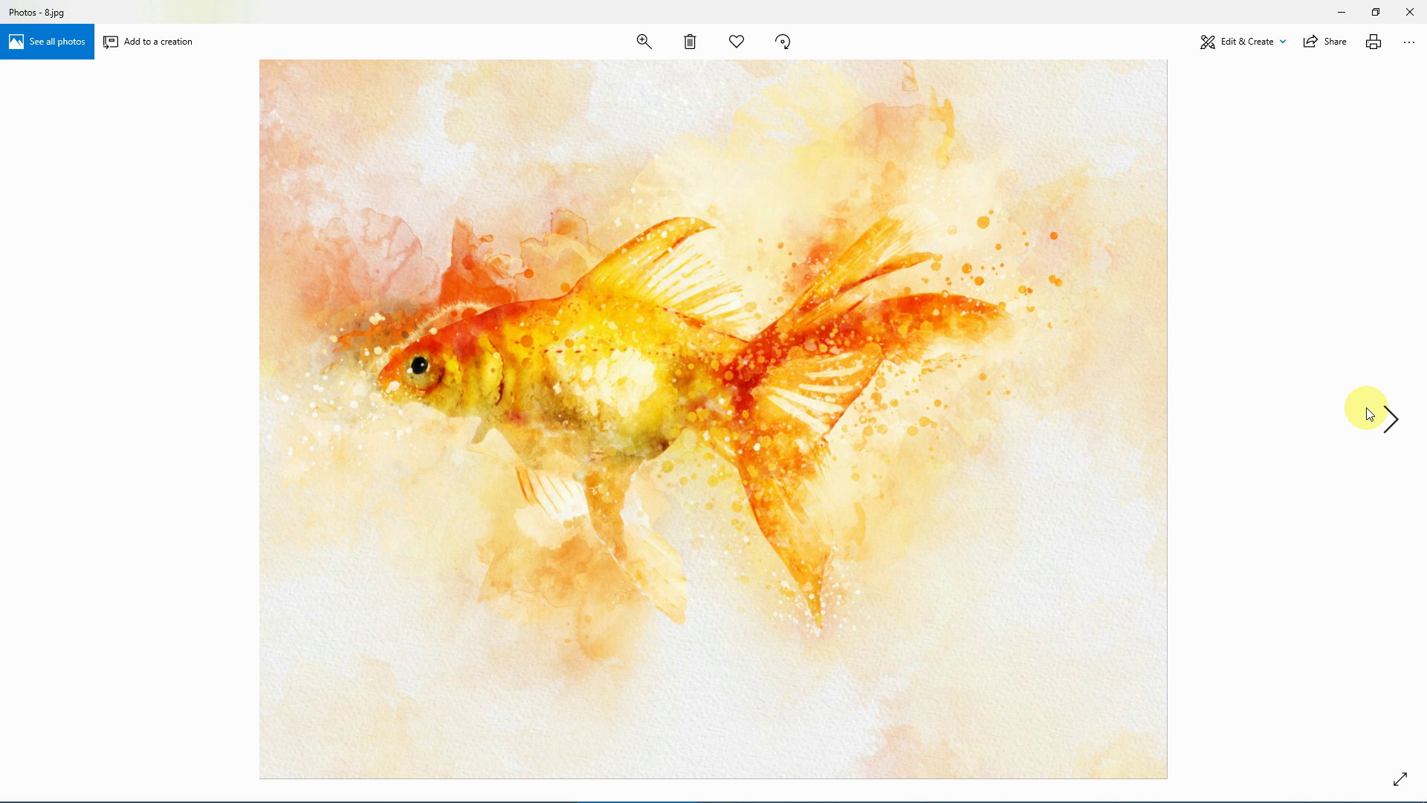
click(1367, 411)
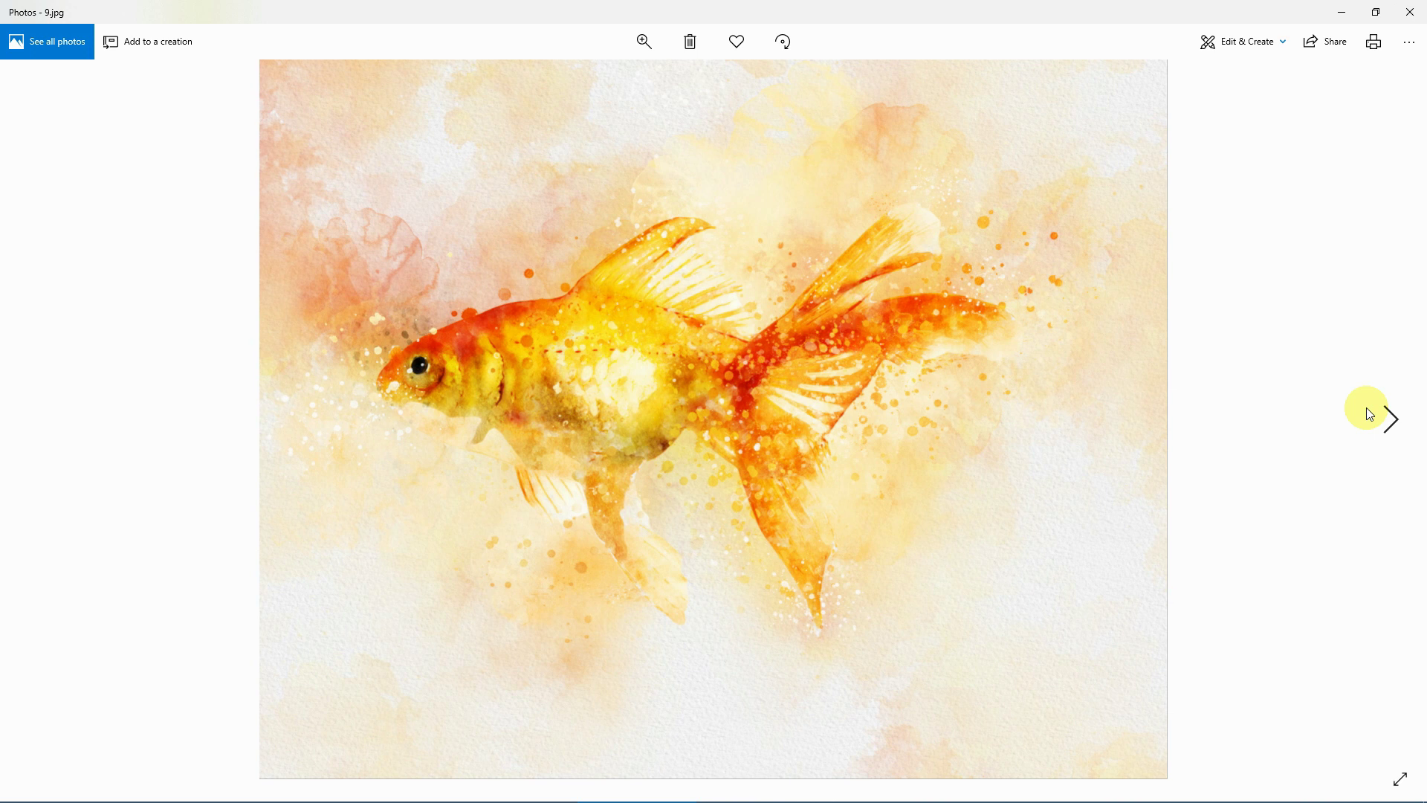
click(1367, 410)
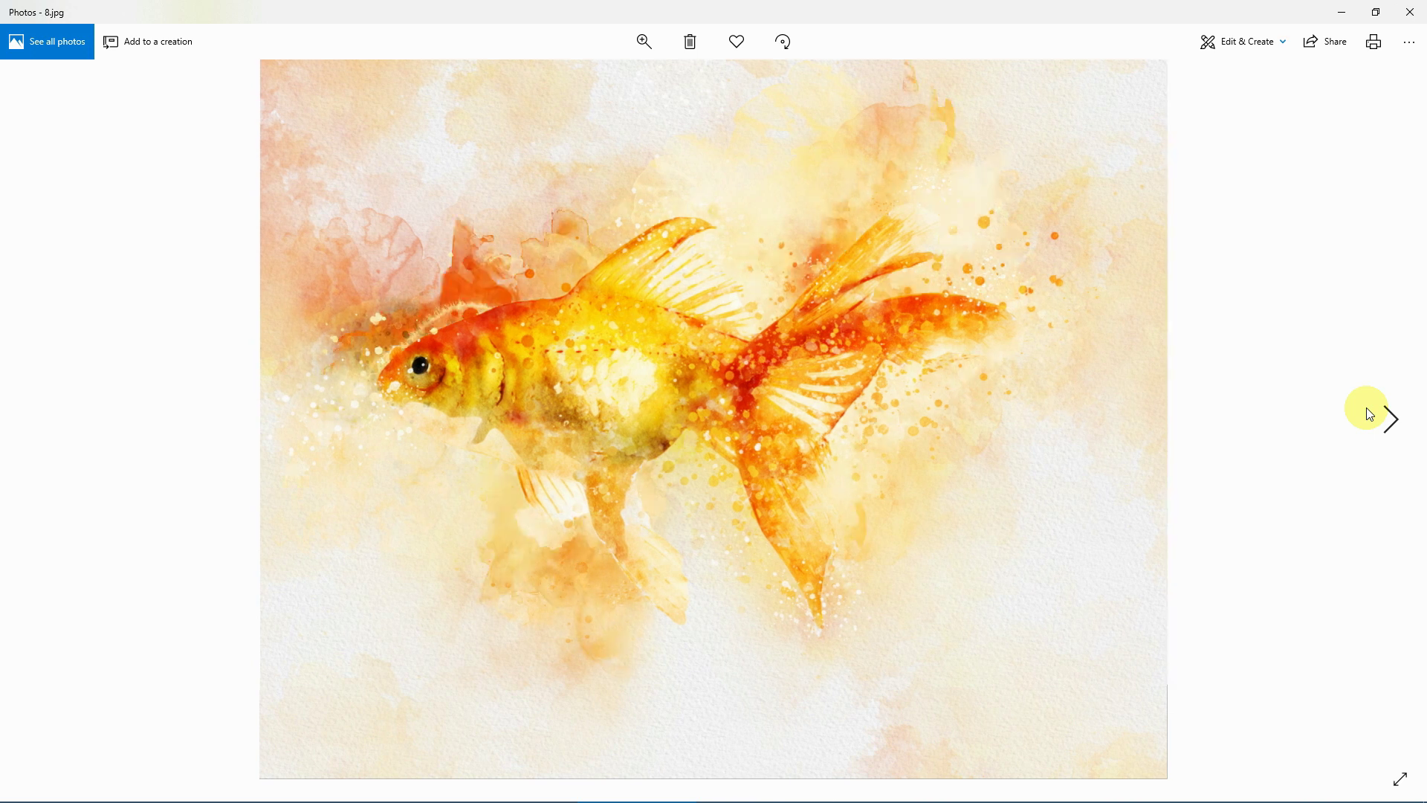
click(1365, 408)
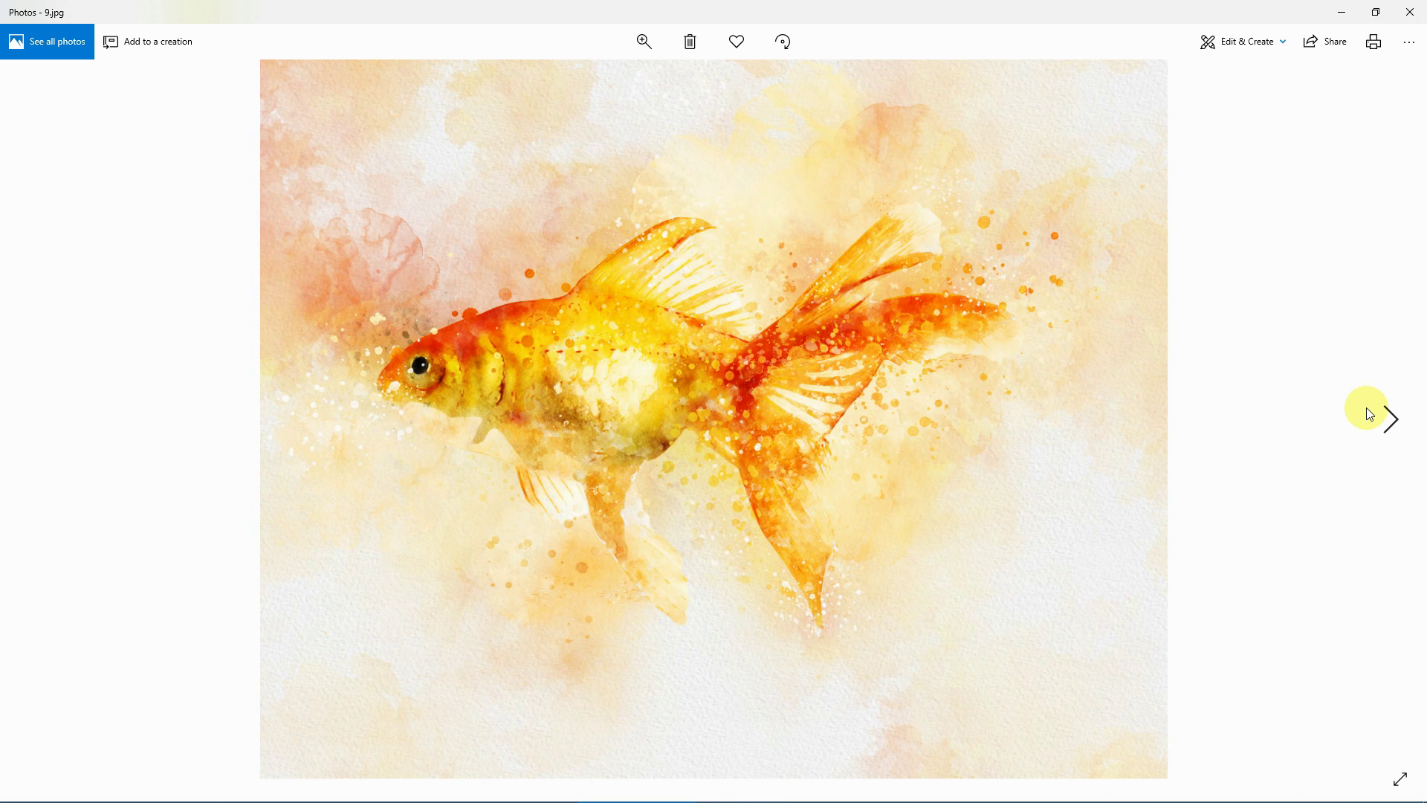
click(1366, 409)
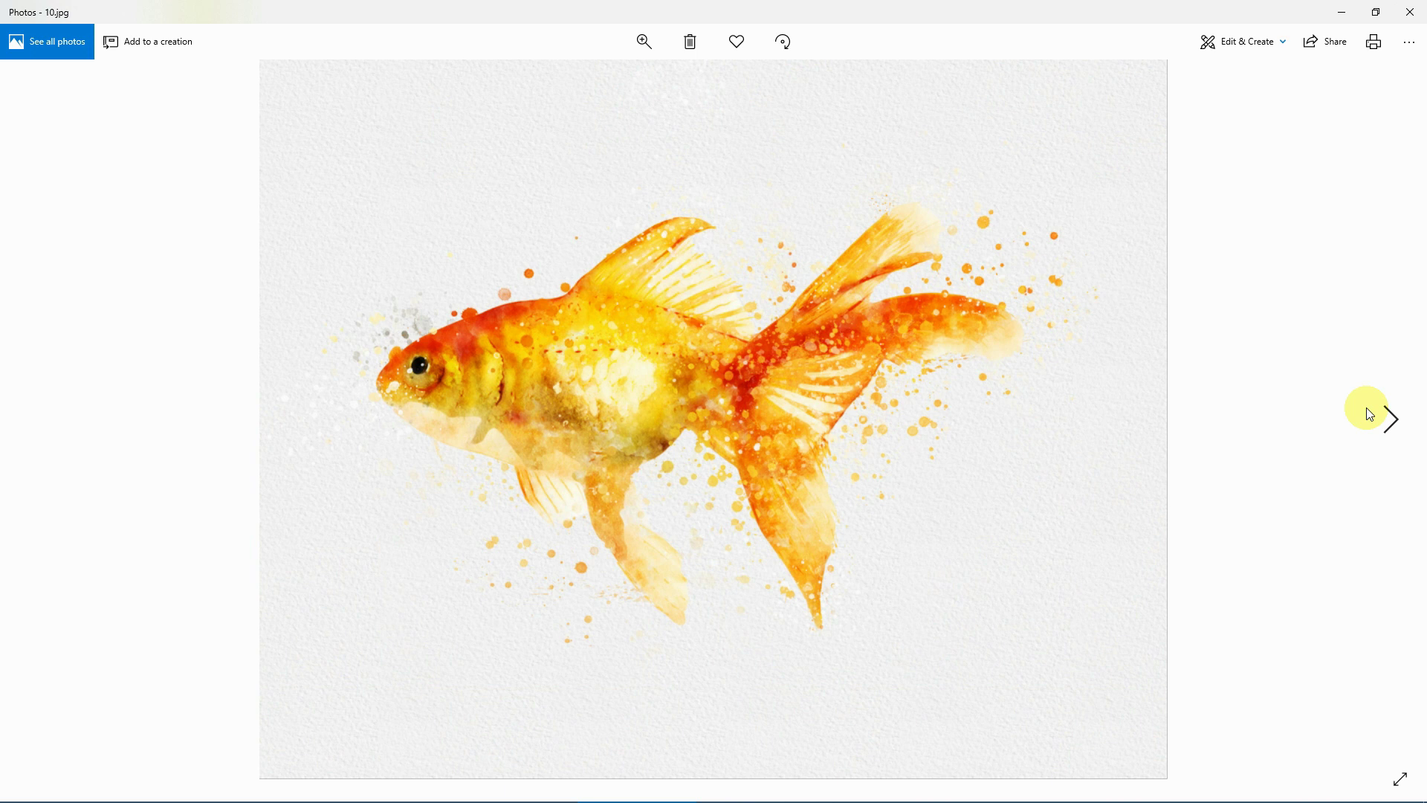
- View the motocross source, red silhouette and watercolour results 11.jpg to 13.jpg
click(1366, 409)
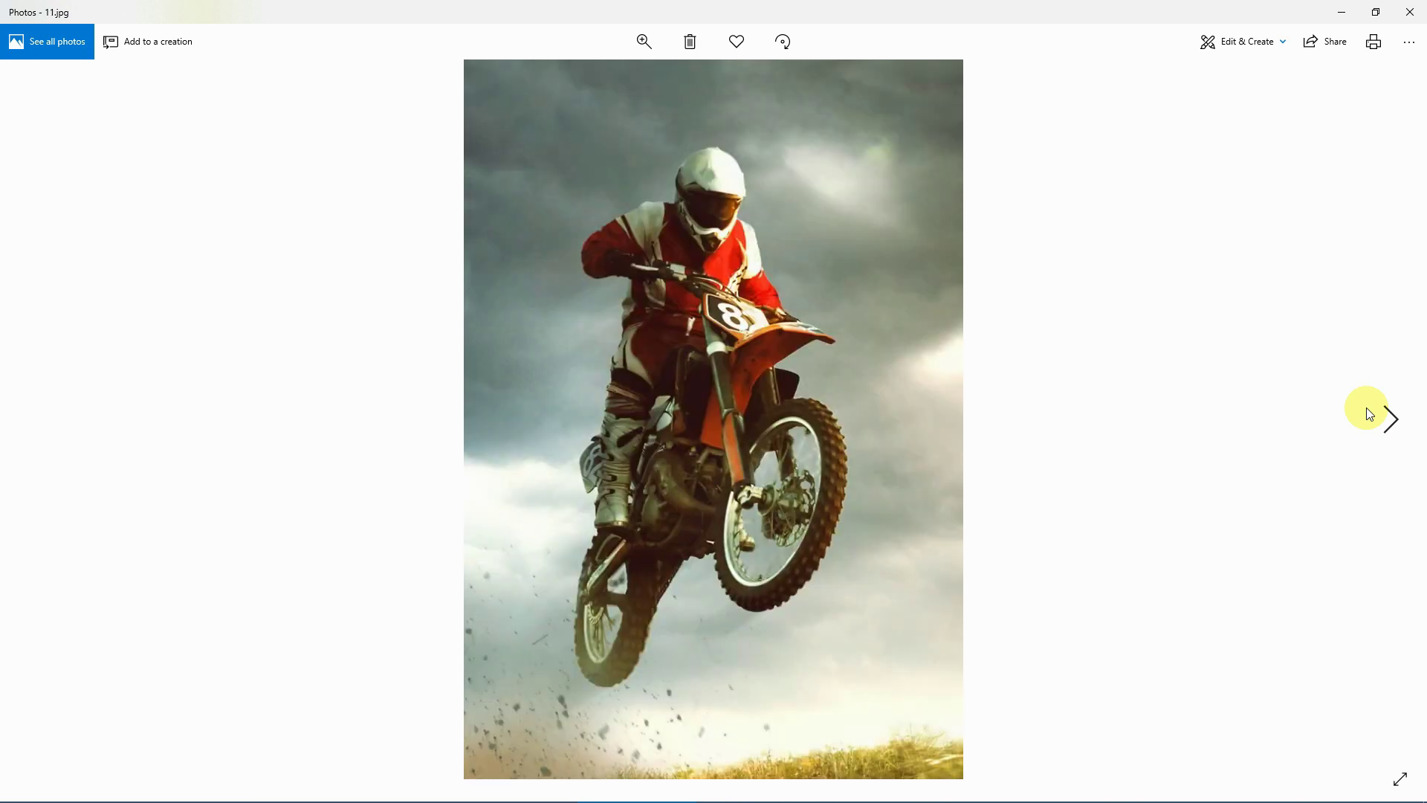
click(1366, 408)
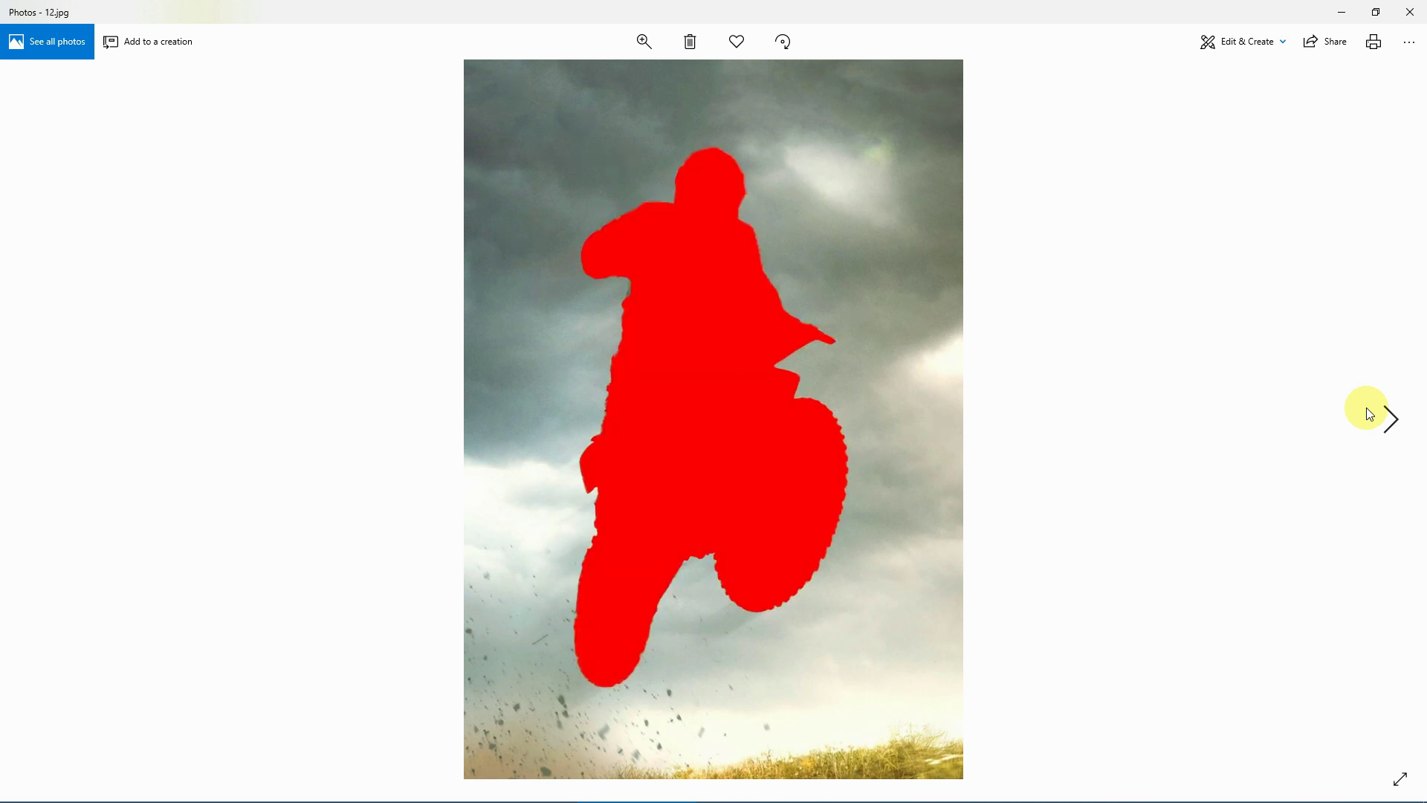
click(1370, 413)
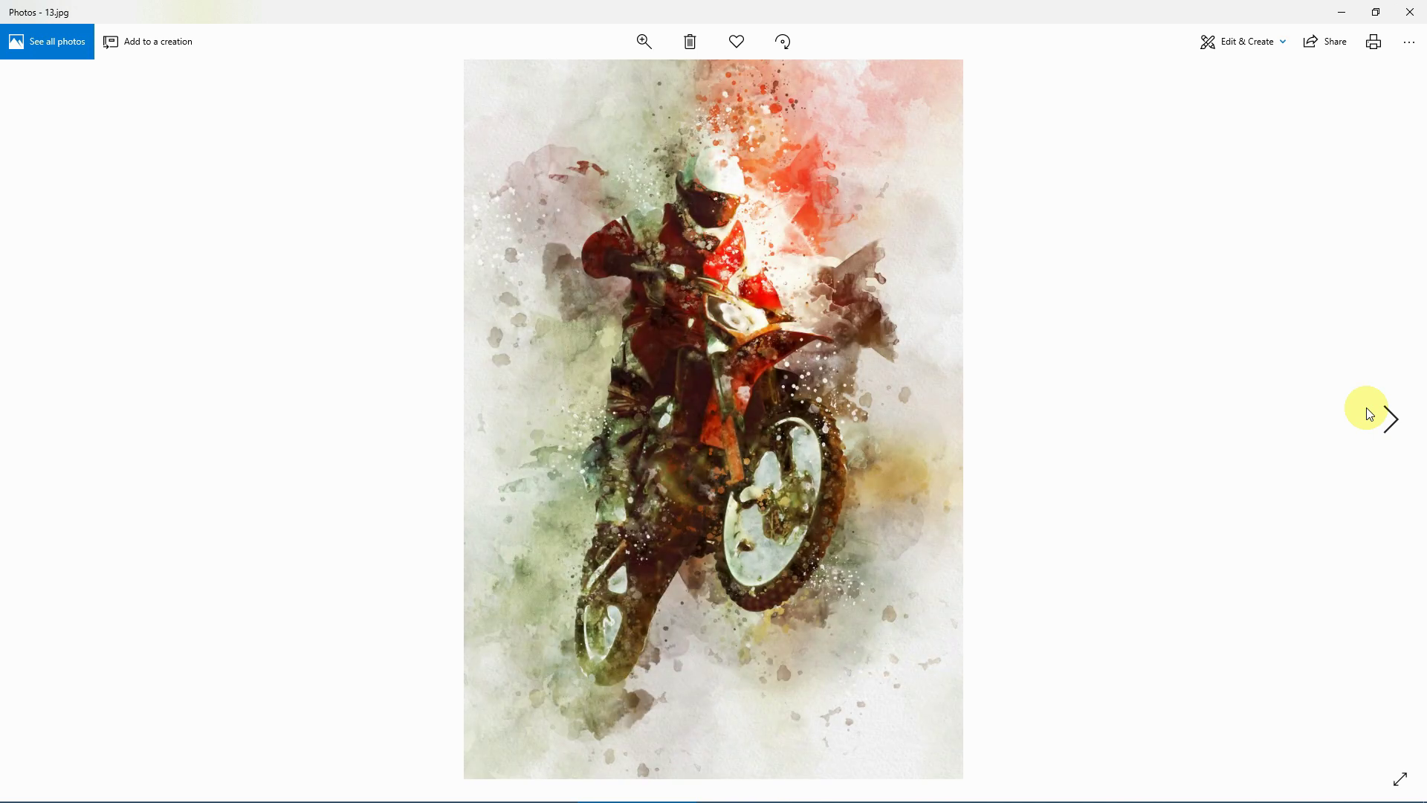
click(1365, 407)
- Zoom into and pan around the watercolour skater 16.jpg to inspect details
click(1376, 416)
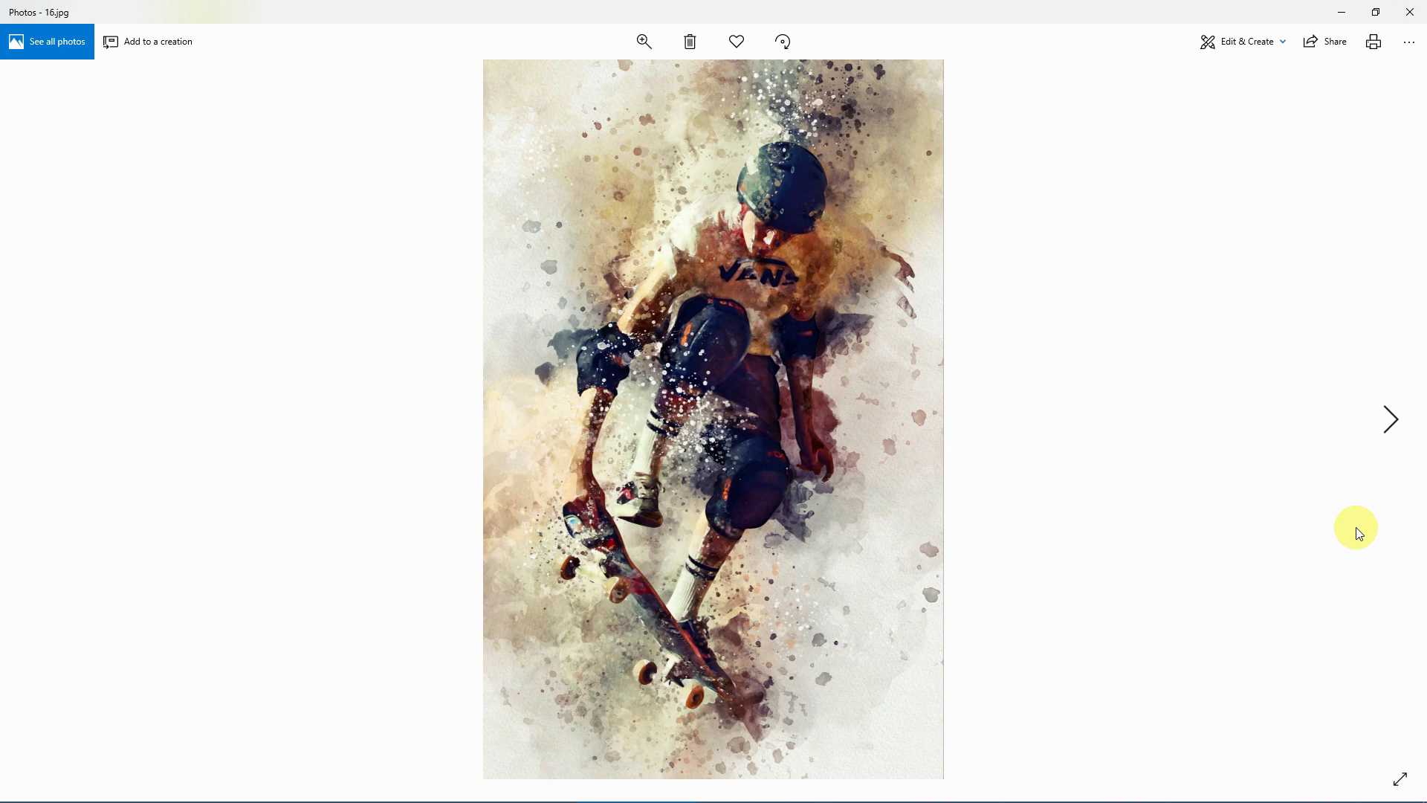
scroll(744, 295, up, 2)
drag(841, 232, 842, 378)
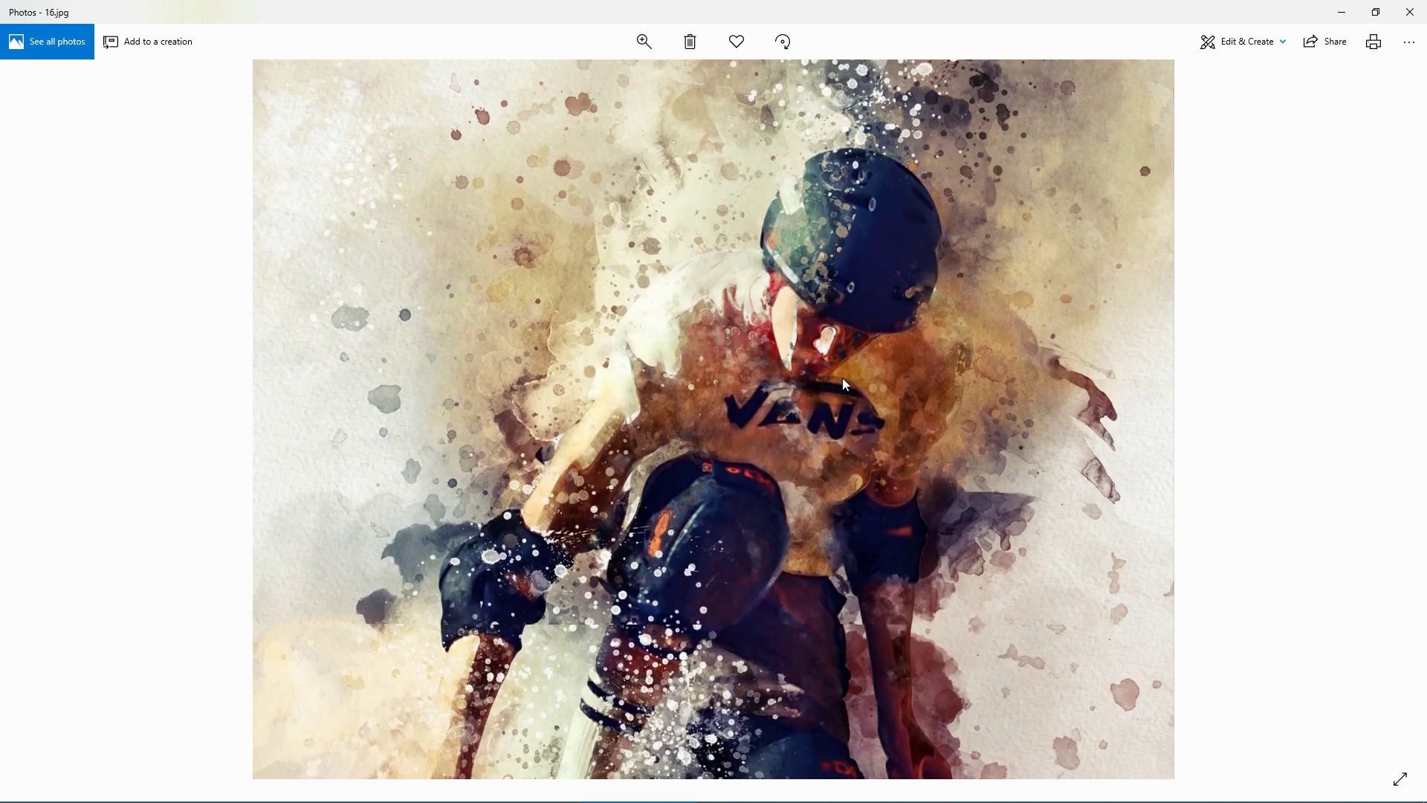
scroll(893, 333, up, 4)
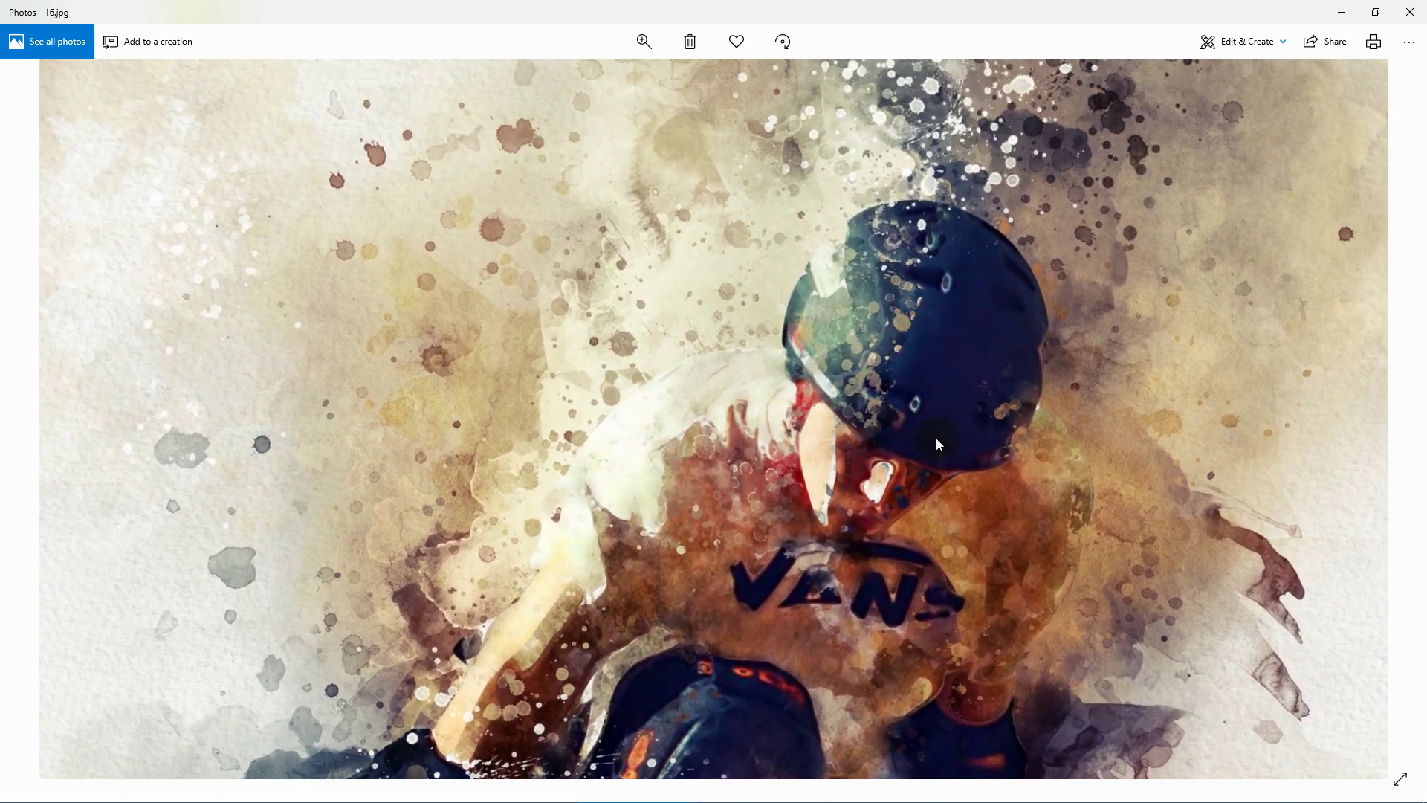
scroll(935, 439, down, 8)
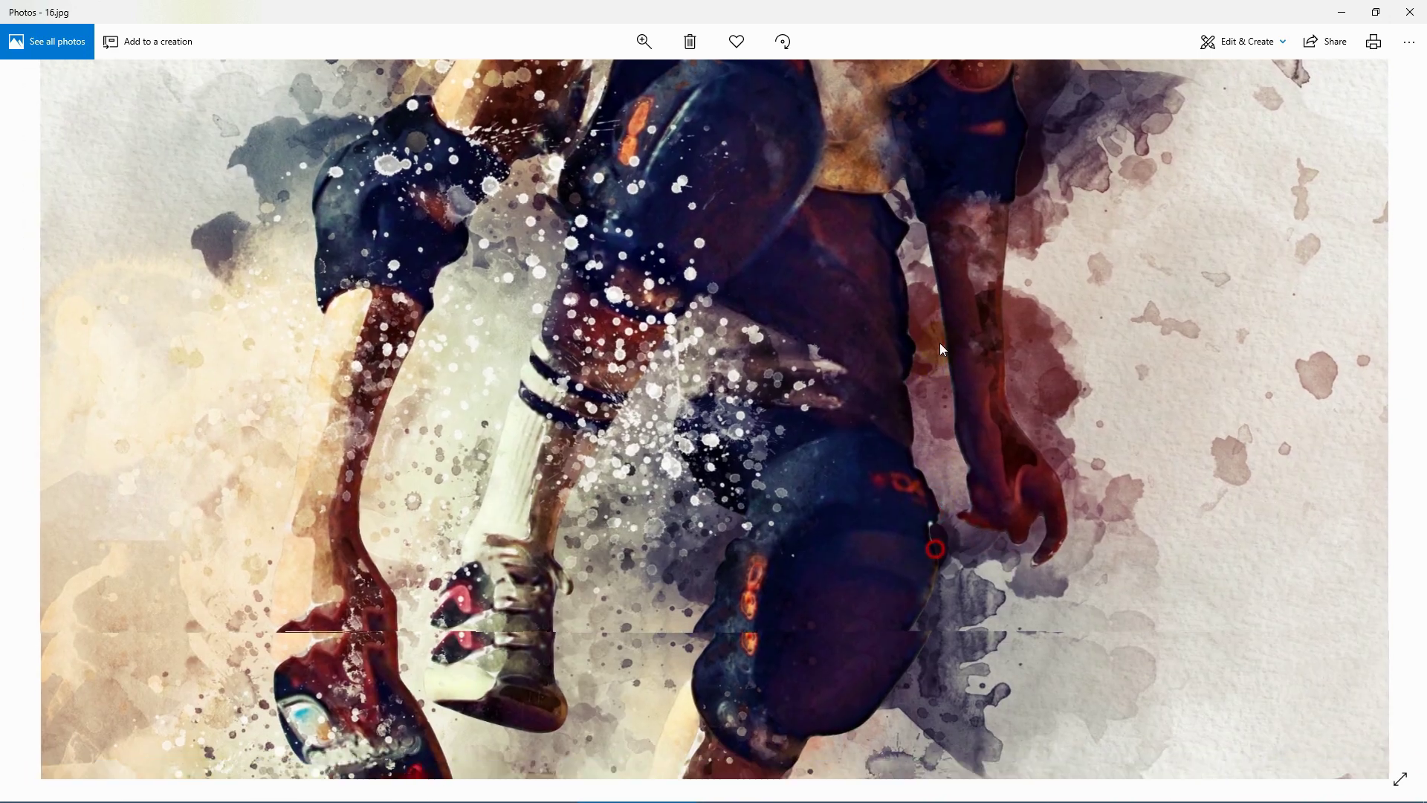
scroll(940, 345, down, 5)
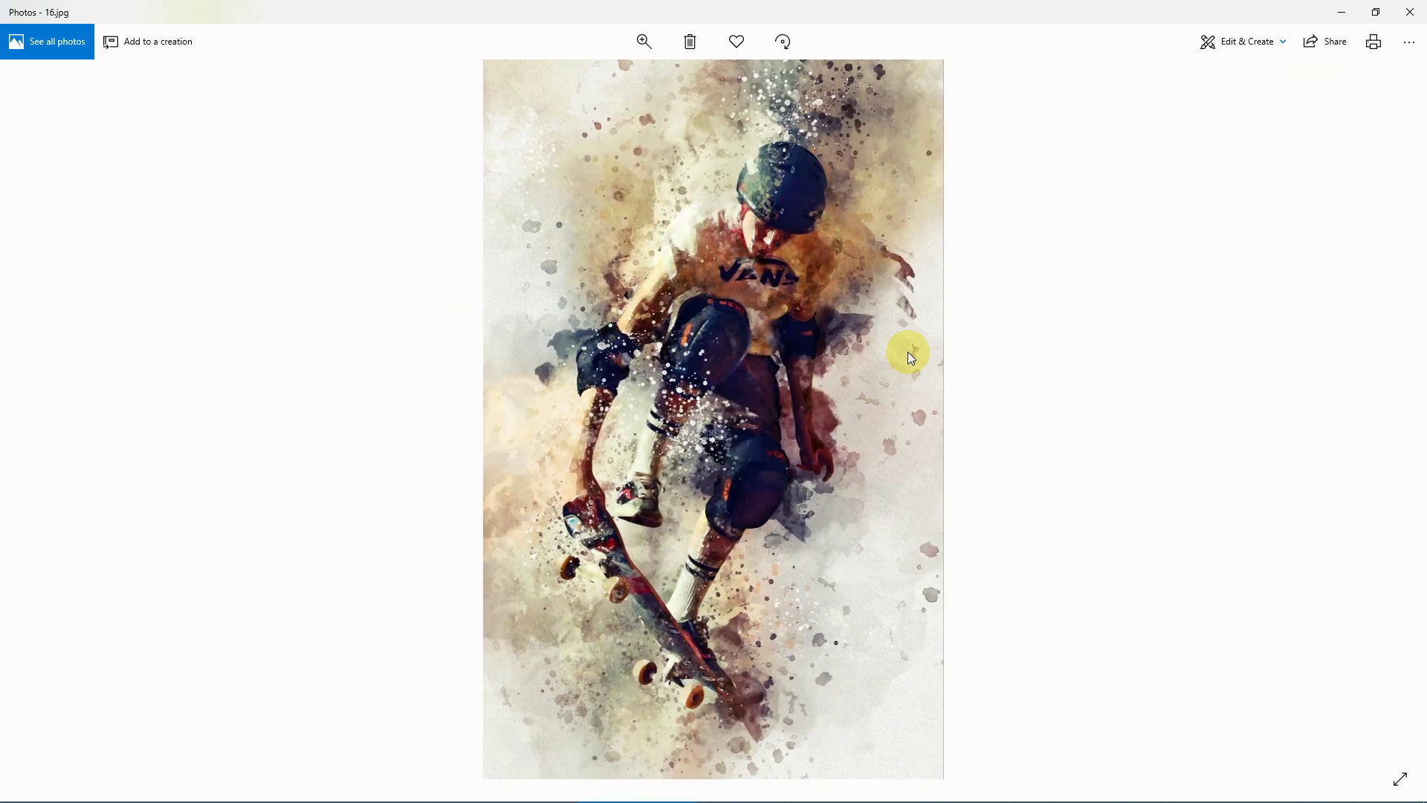
- Advance through 17.jpg and 18.jpg to the dancer 19.jpg, zooming in to inspect her
key(Right)
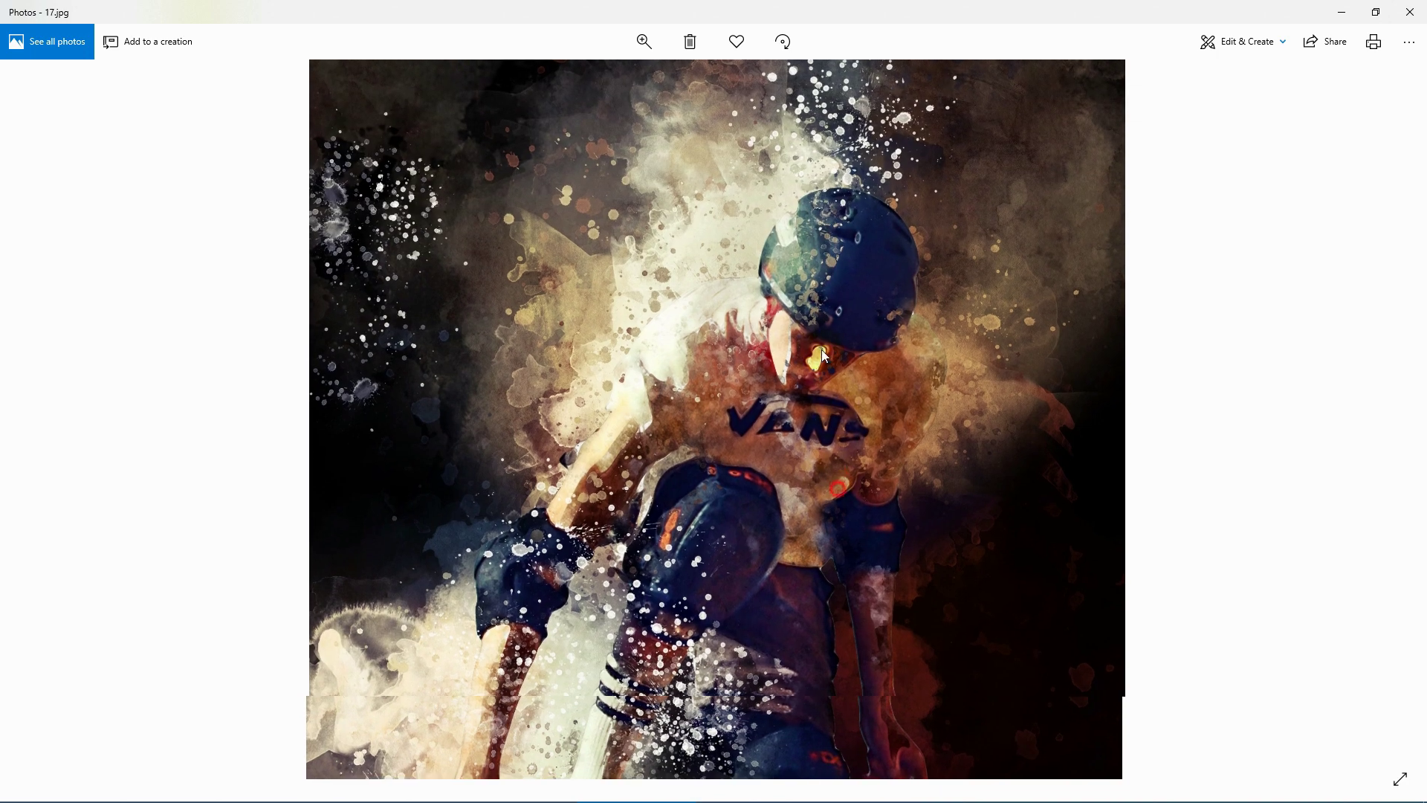
key(Right)
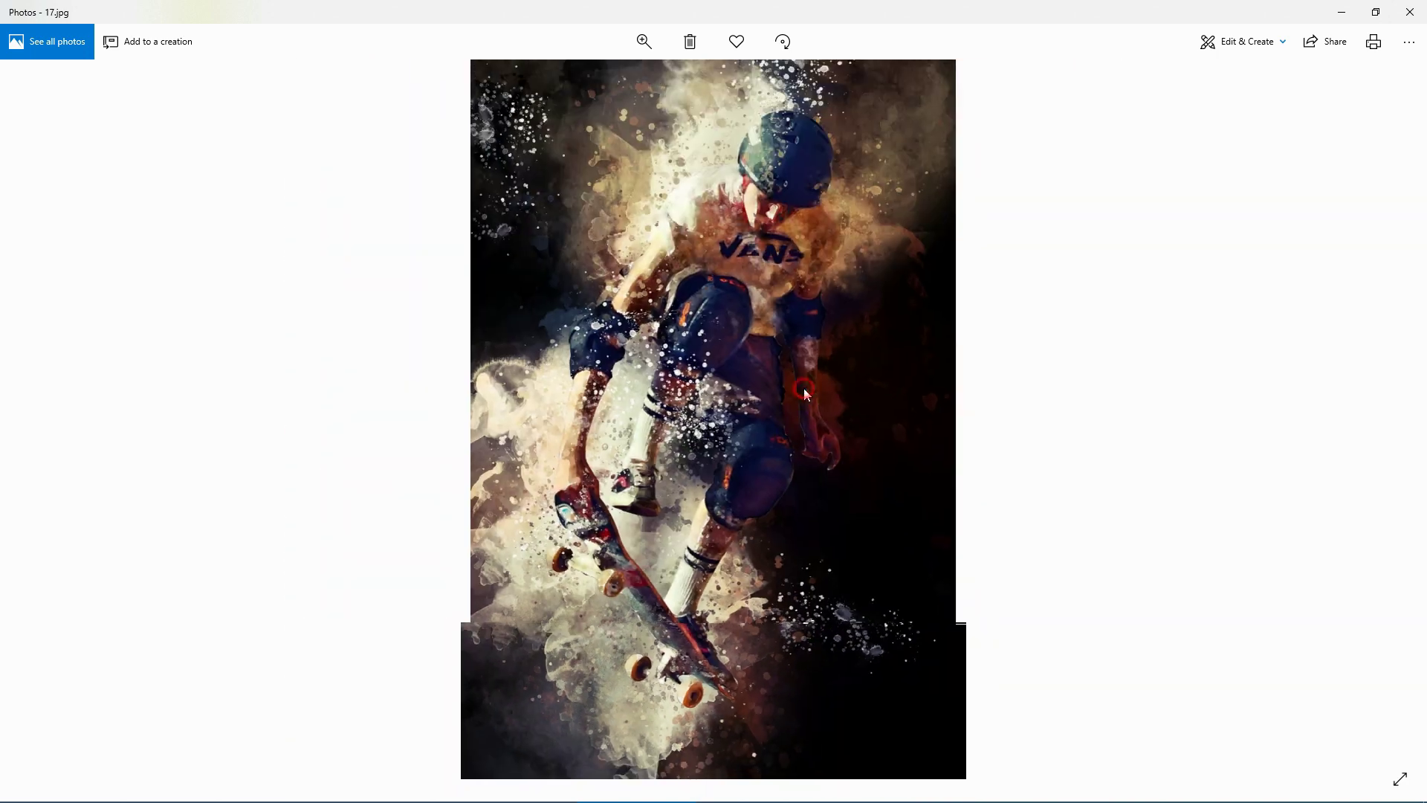
key(Right)
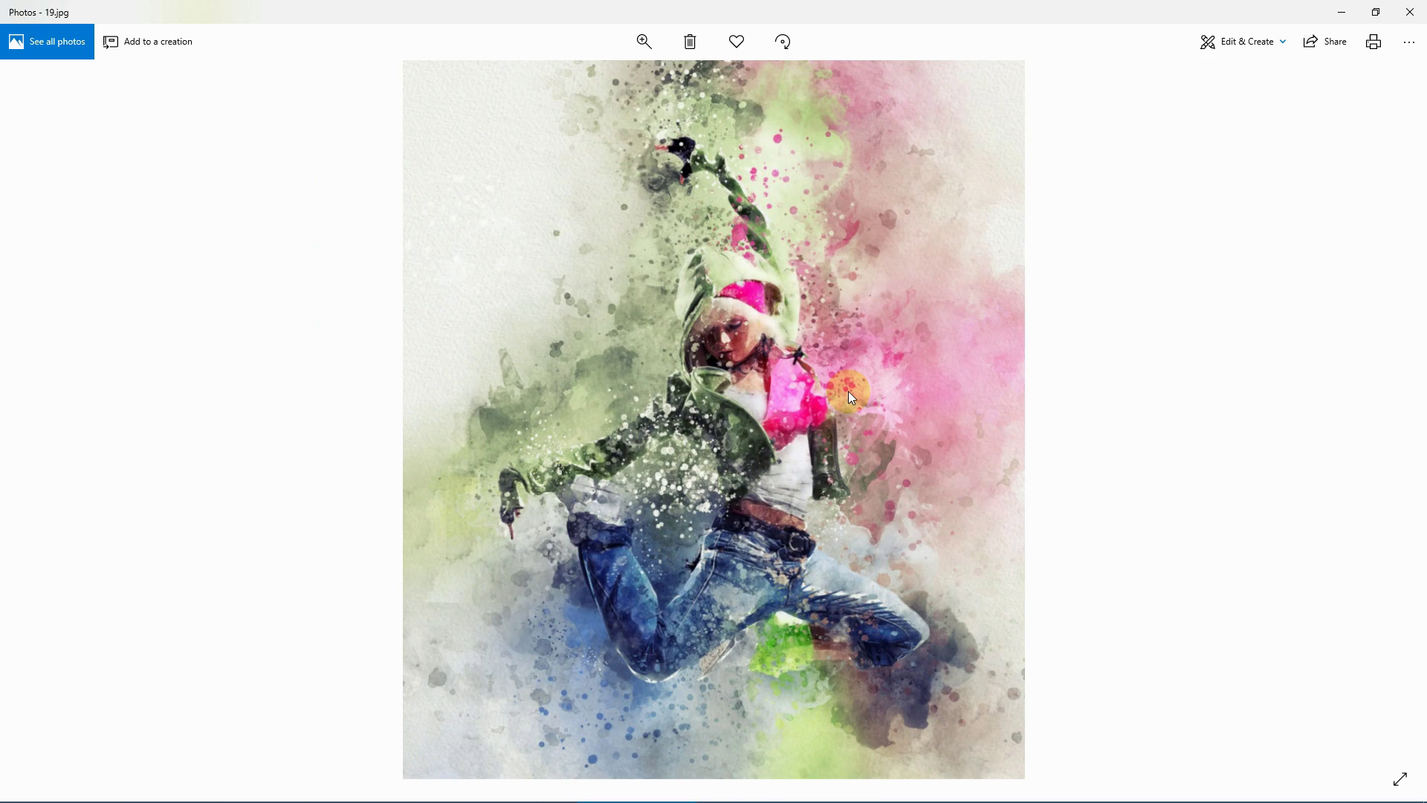
double_click(848, 390)
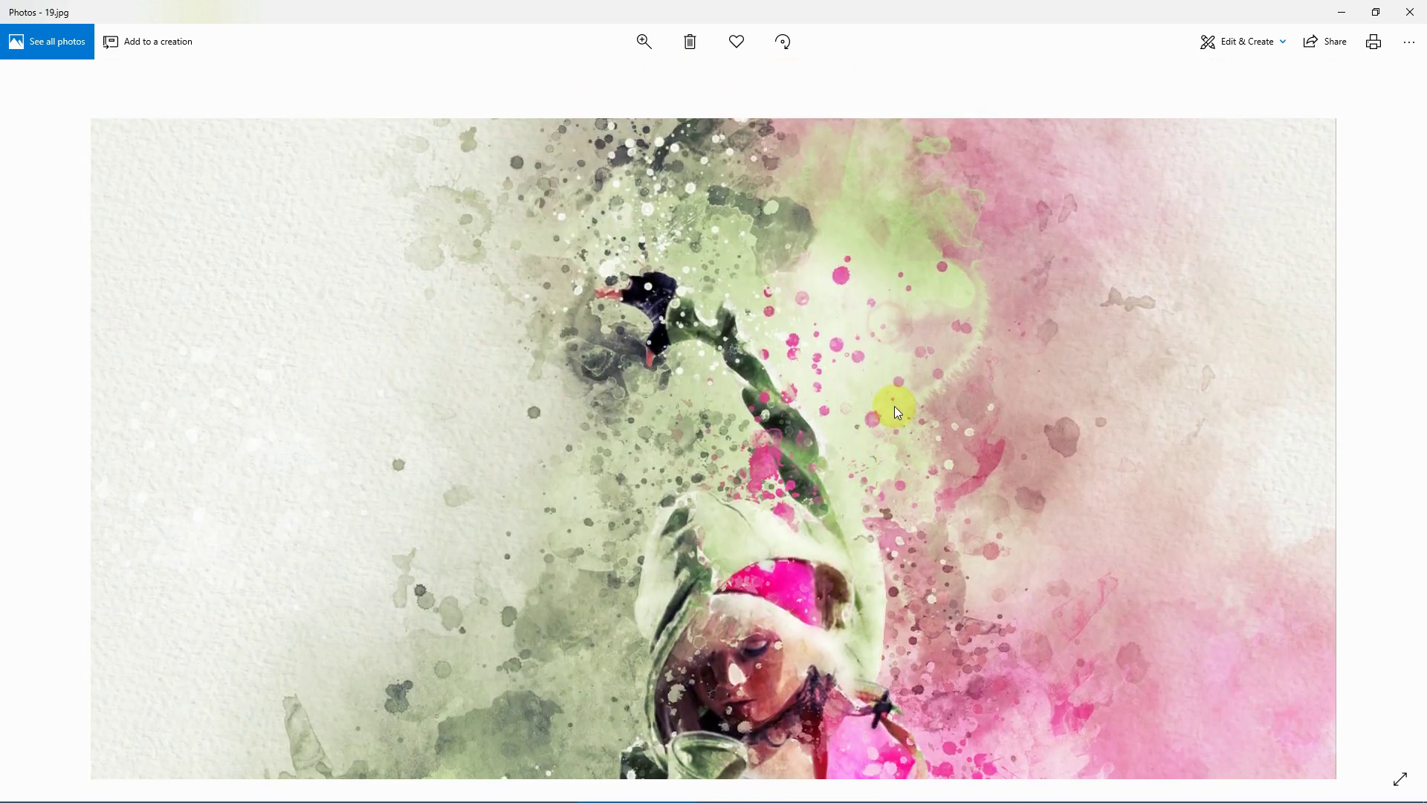
drag(894, 406, 895, 350)
drag(956, 589, 971, 318)
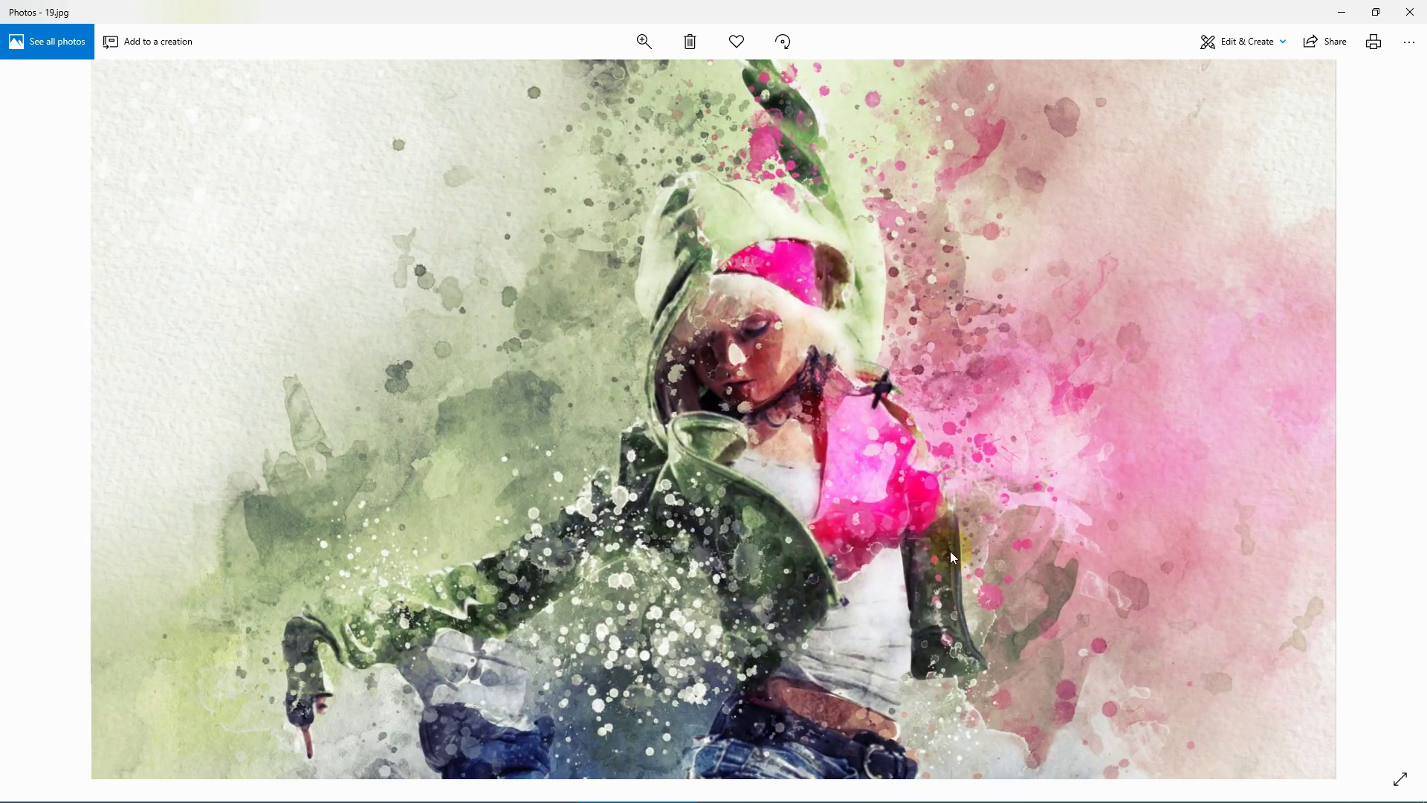
drag(950, 550, 902, 377)
double_click(941, 346)
- Page through 20.jpg, the bearded portrait and dancing couple to the bird 23.jpg
key(Right)
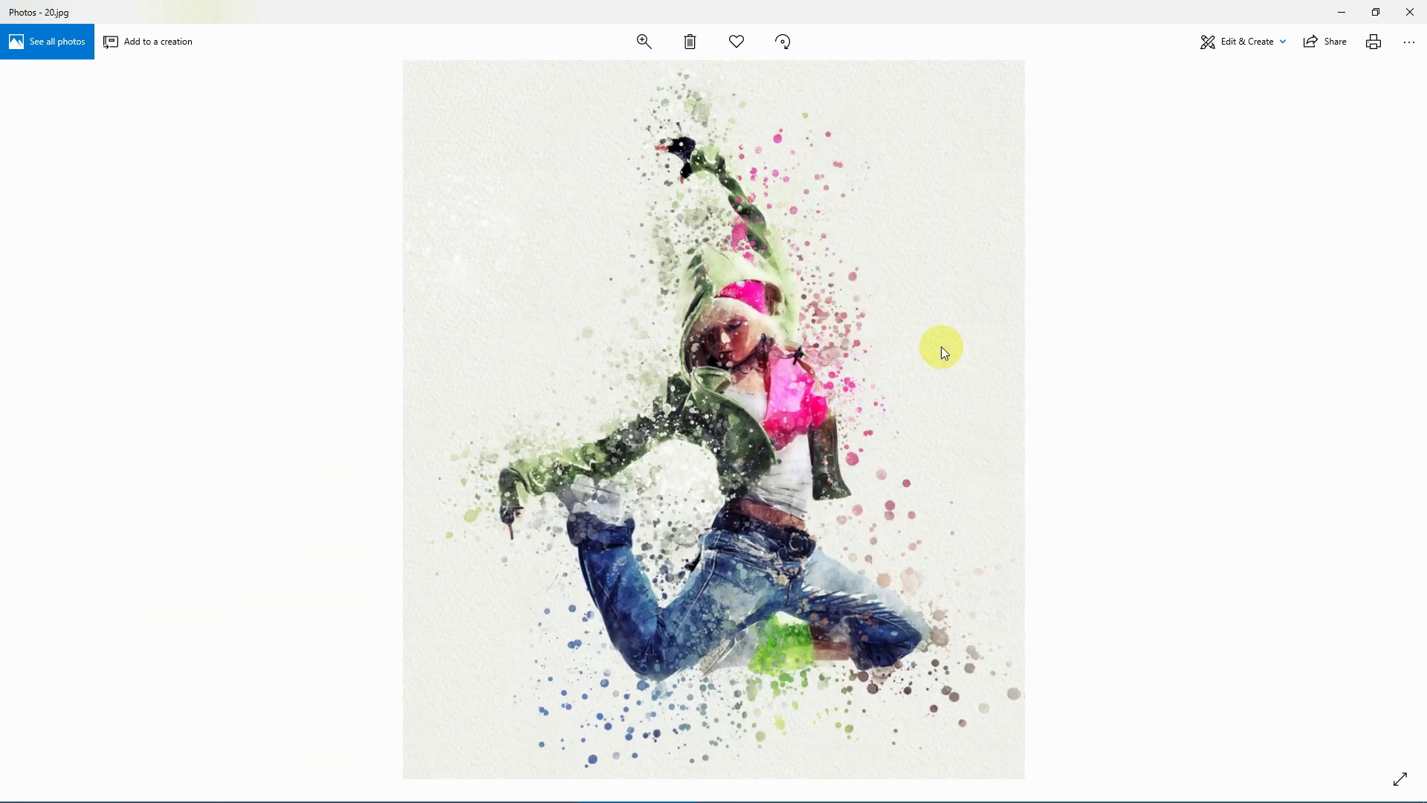
key(Right)
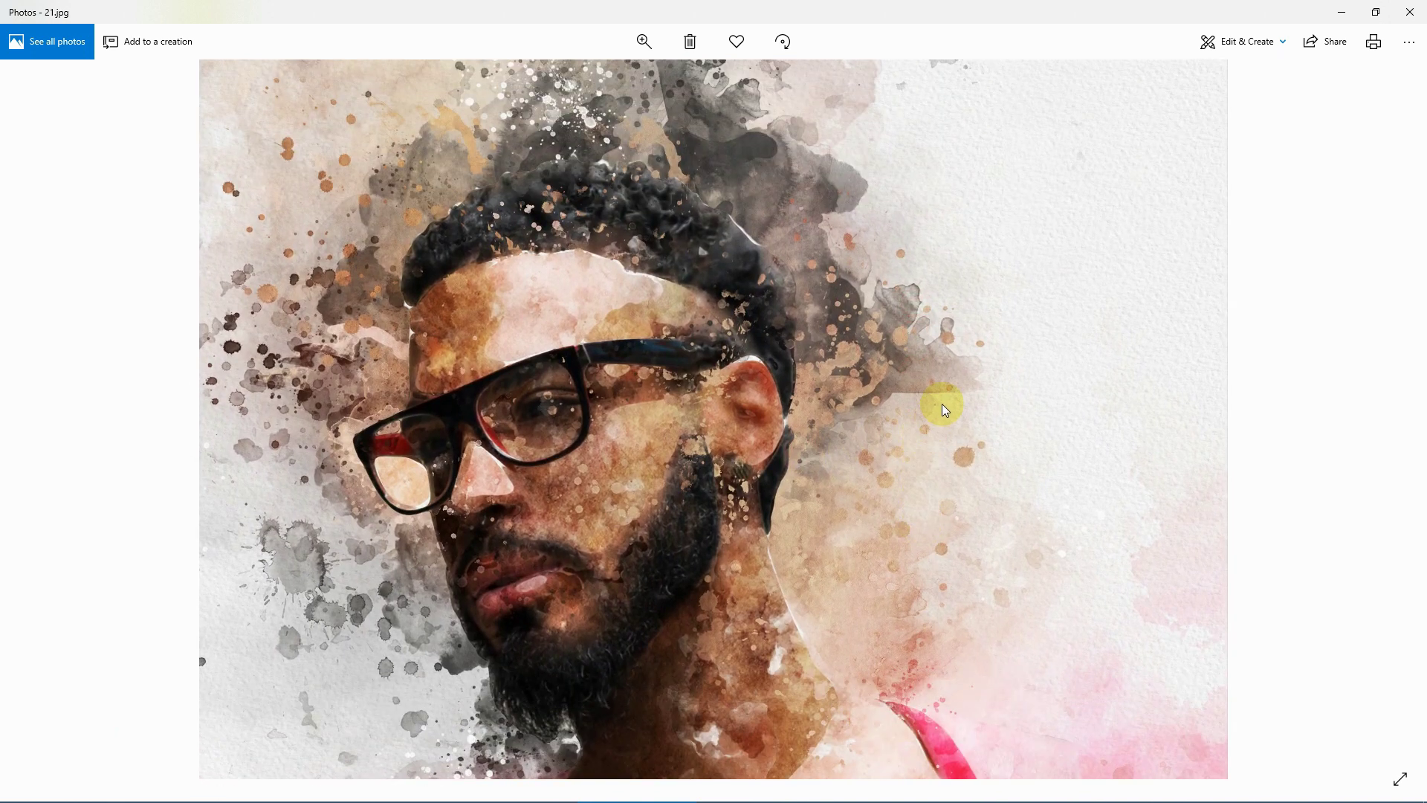
key(Right)
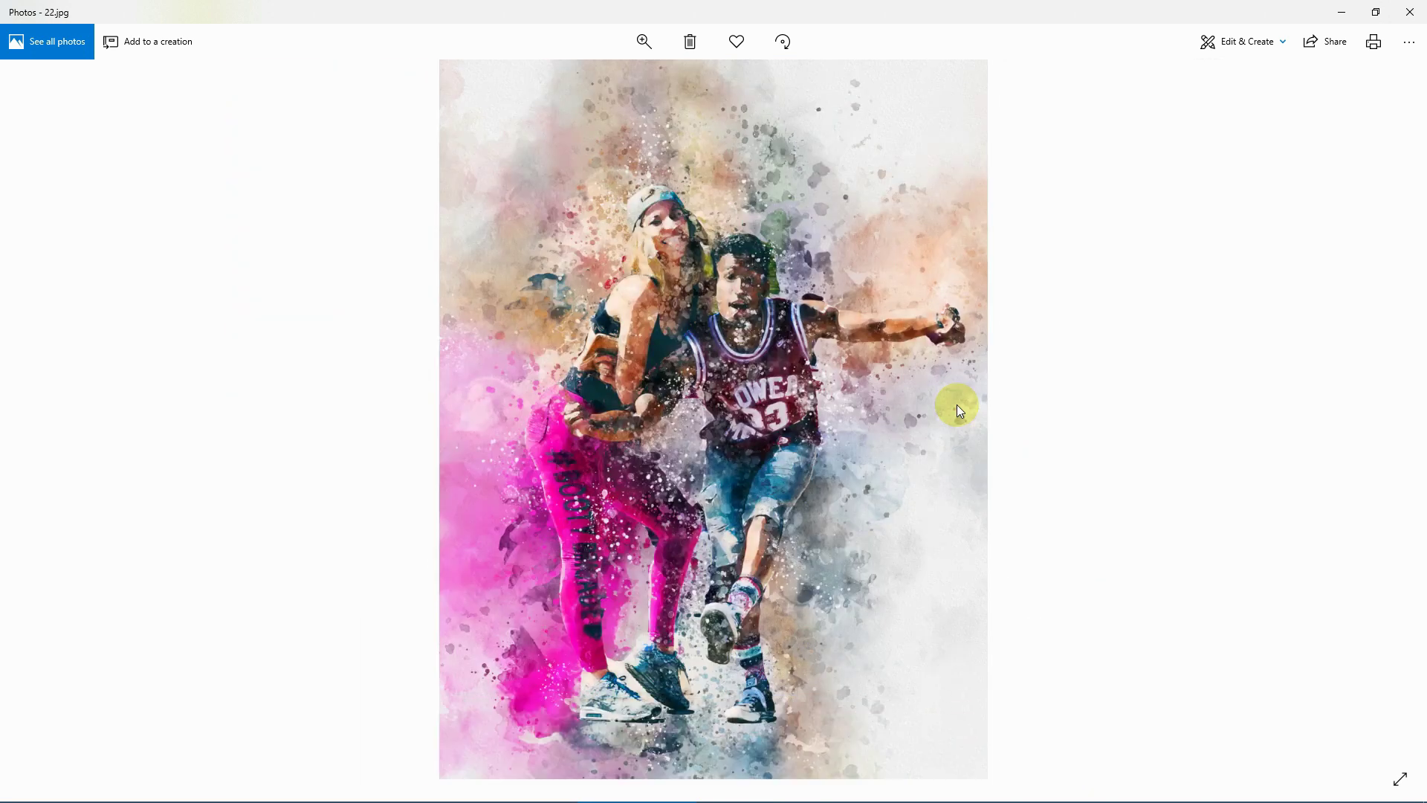
key(Right)
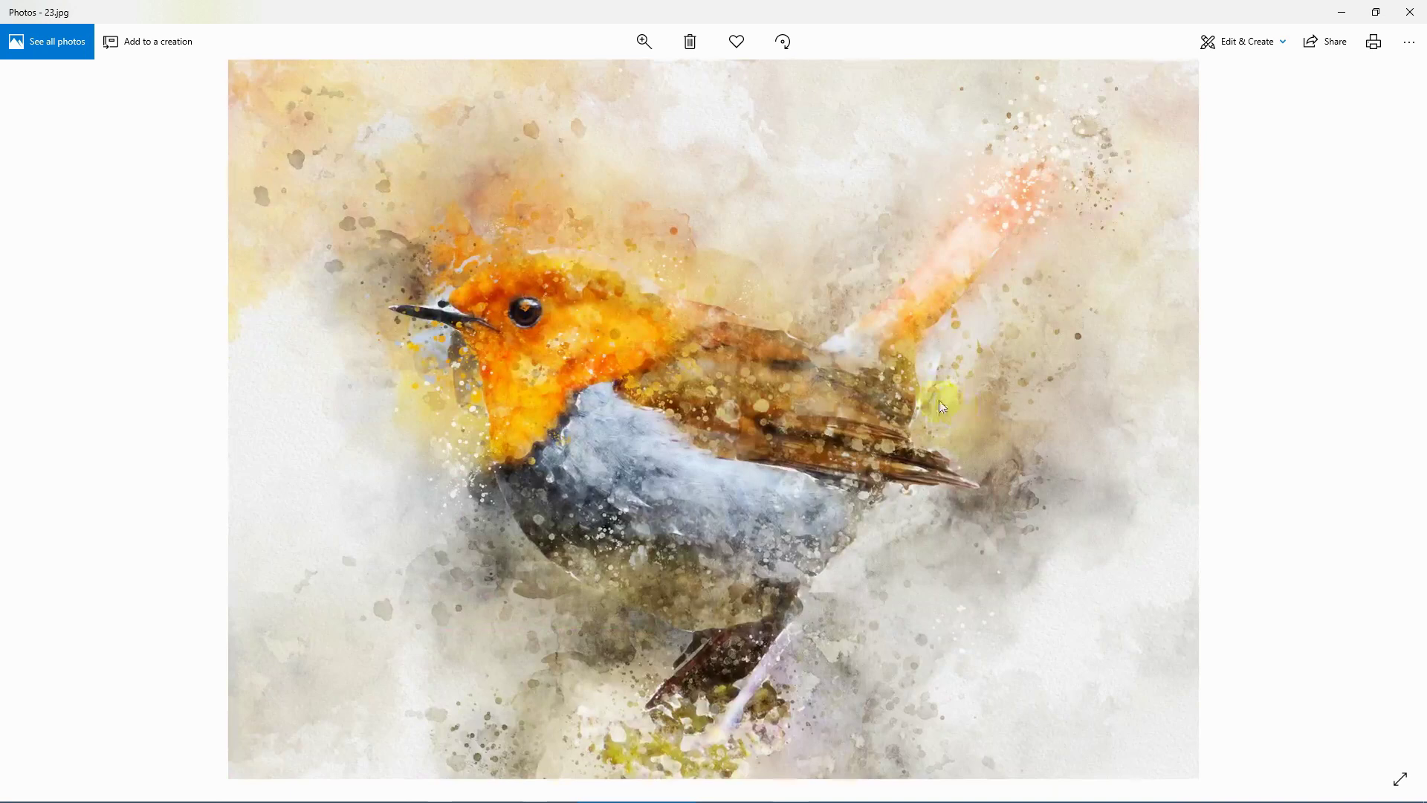
- Close the Photos viewer and close image_preview.jpg in Photoshop
click(1409, 12)
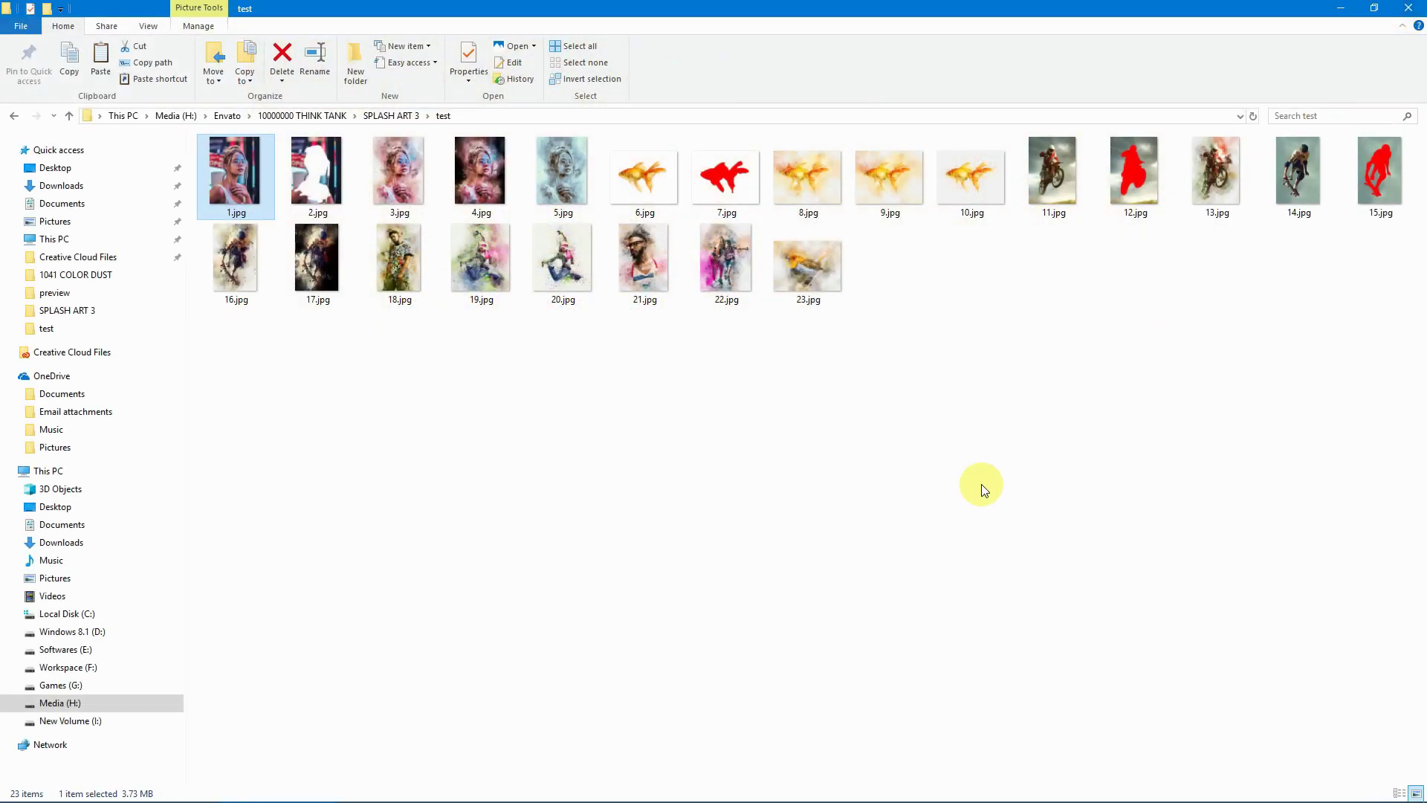
mouse_move(469, 795)
click(380, 789)
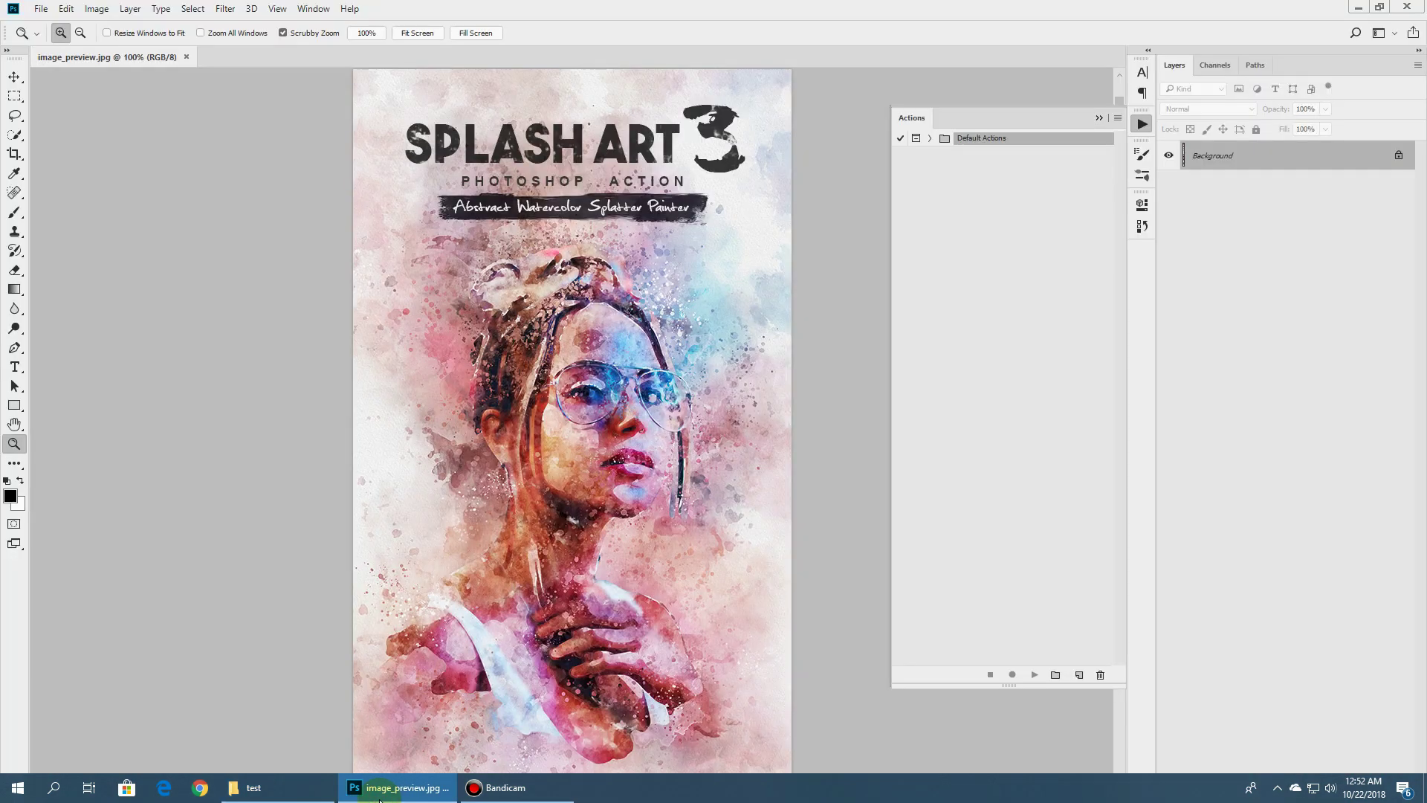
click(186, 57)
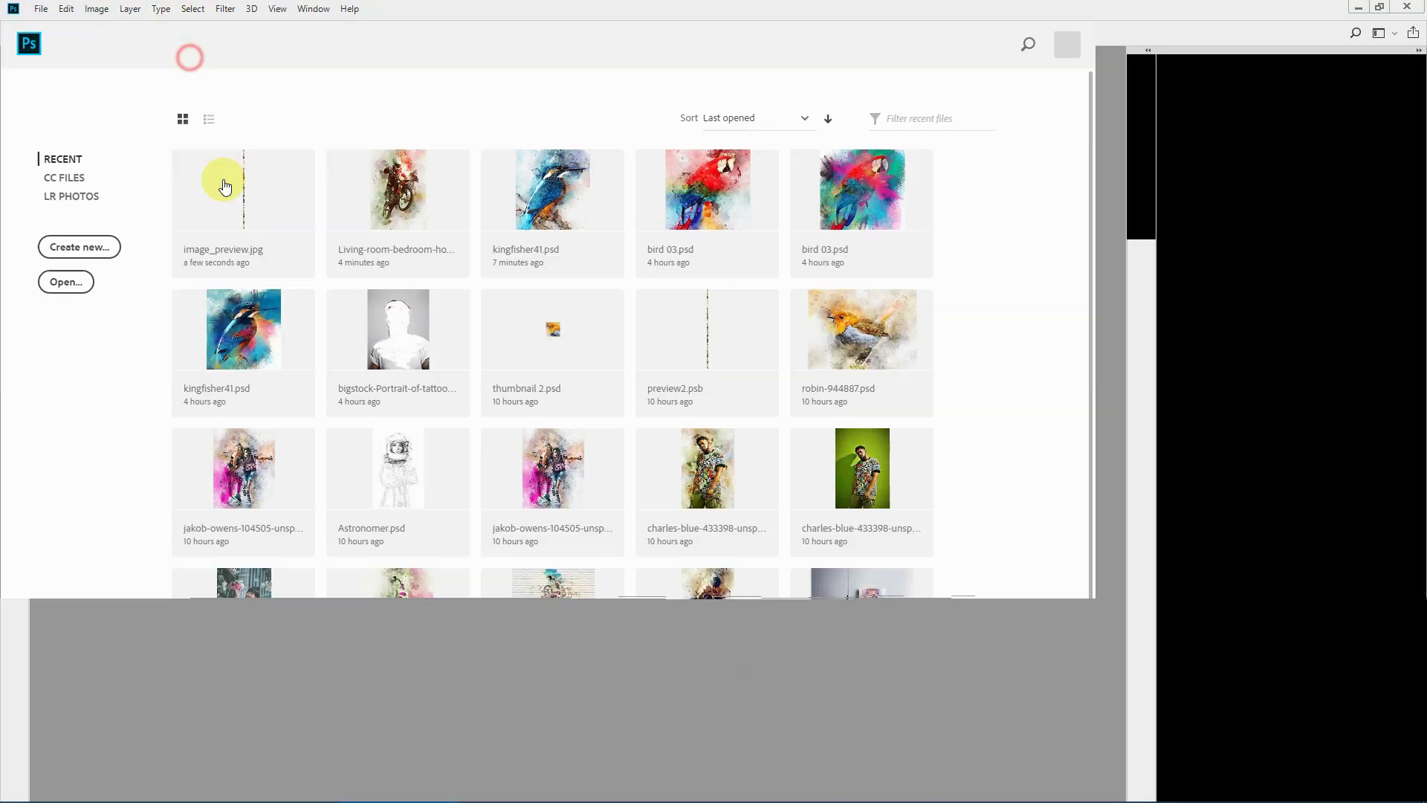
- Drag 1.jpg from the test folder into Photoshop to open it
mouse_move(356, 793)
click(283, 789)
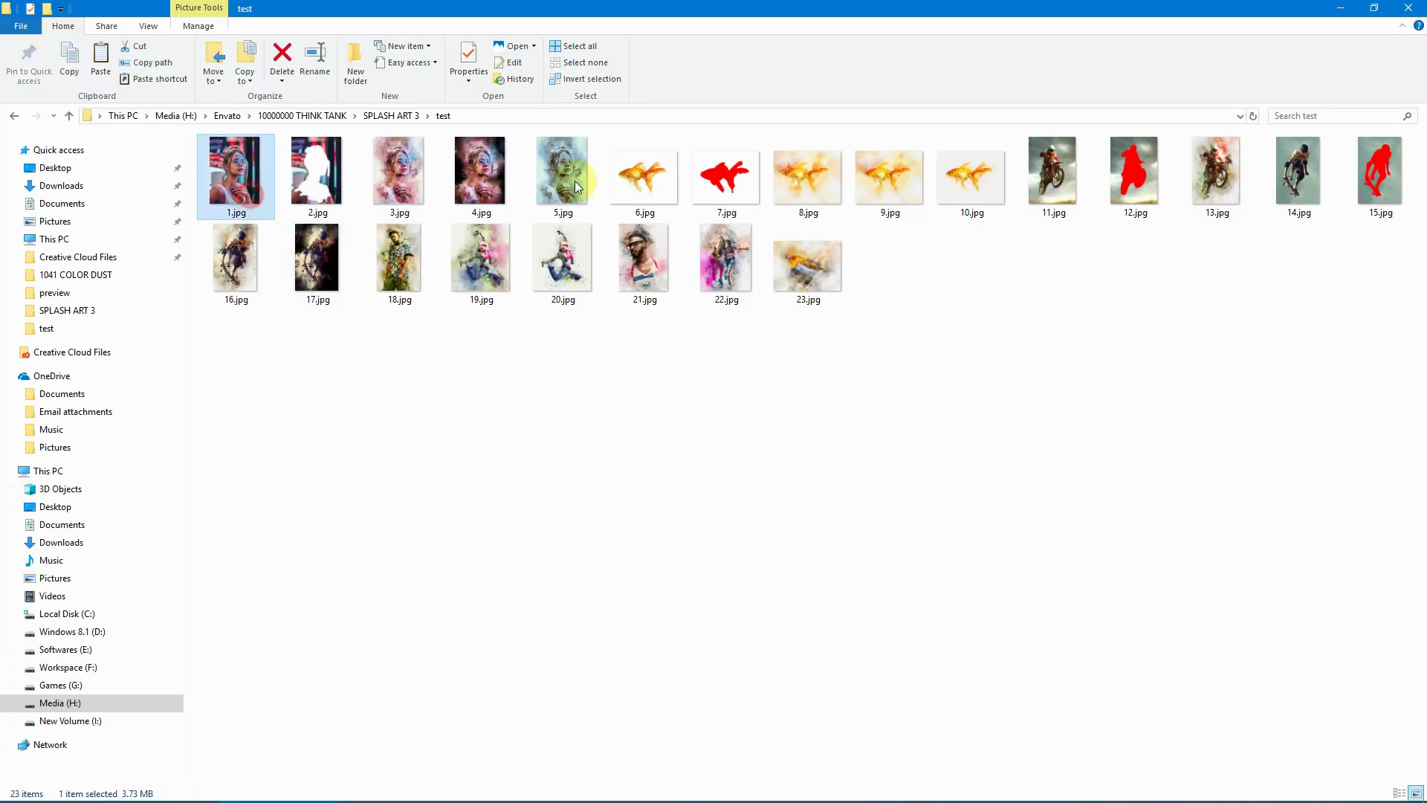
drag(240, 242, 403, 678)
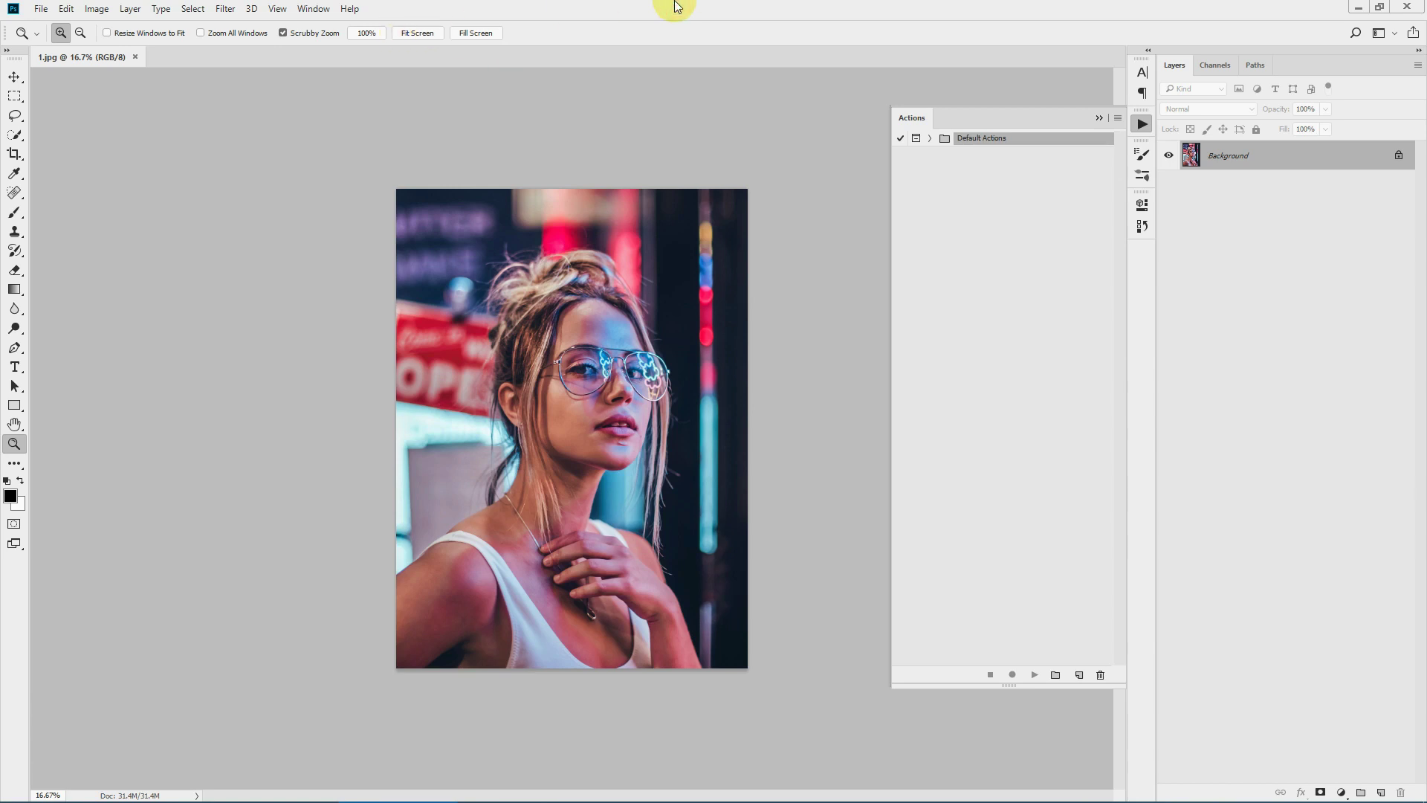
- Collapse the Actions panel, confirm RGB 8 Bits/Channel mode, and open Layers Panel Options
click(1100, 119)
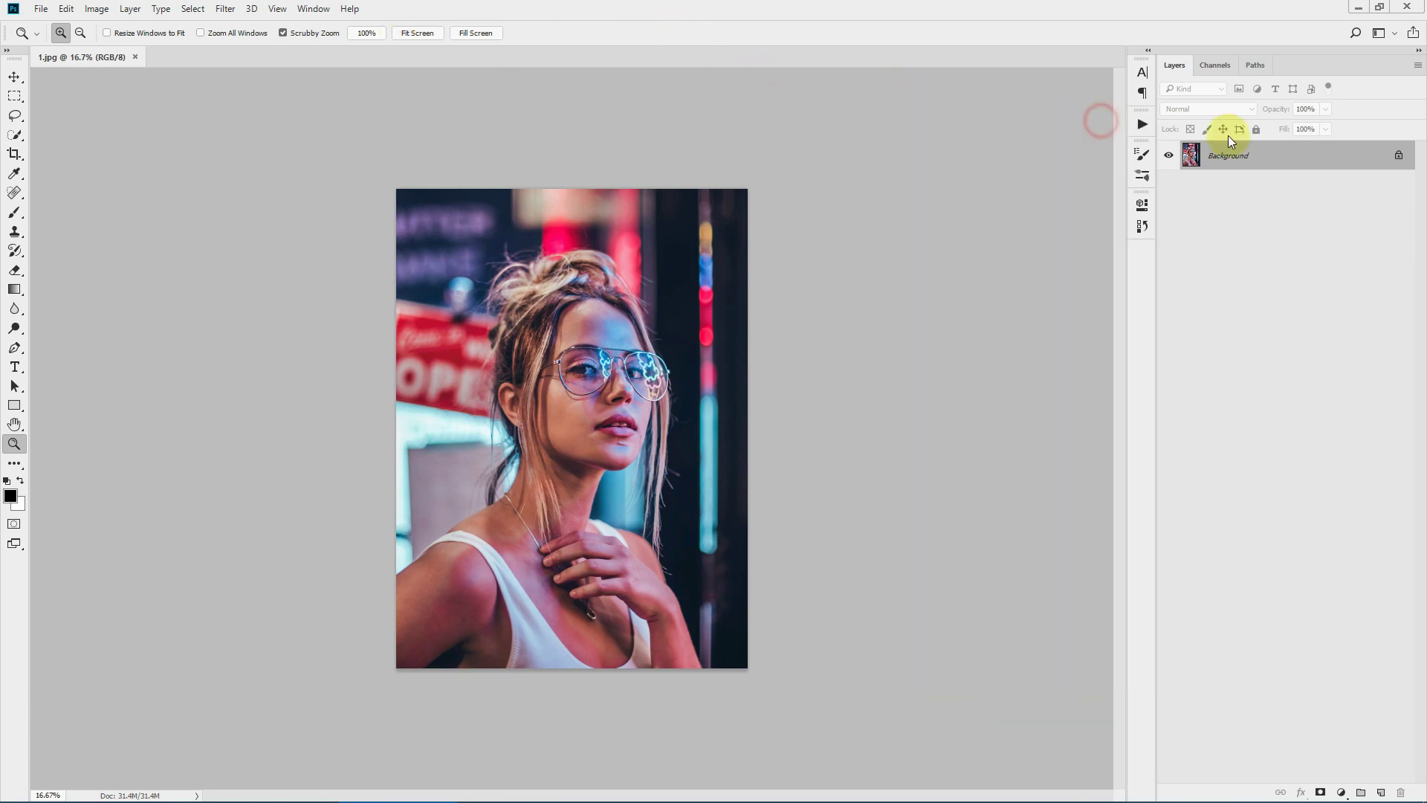
click(97, 9)
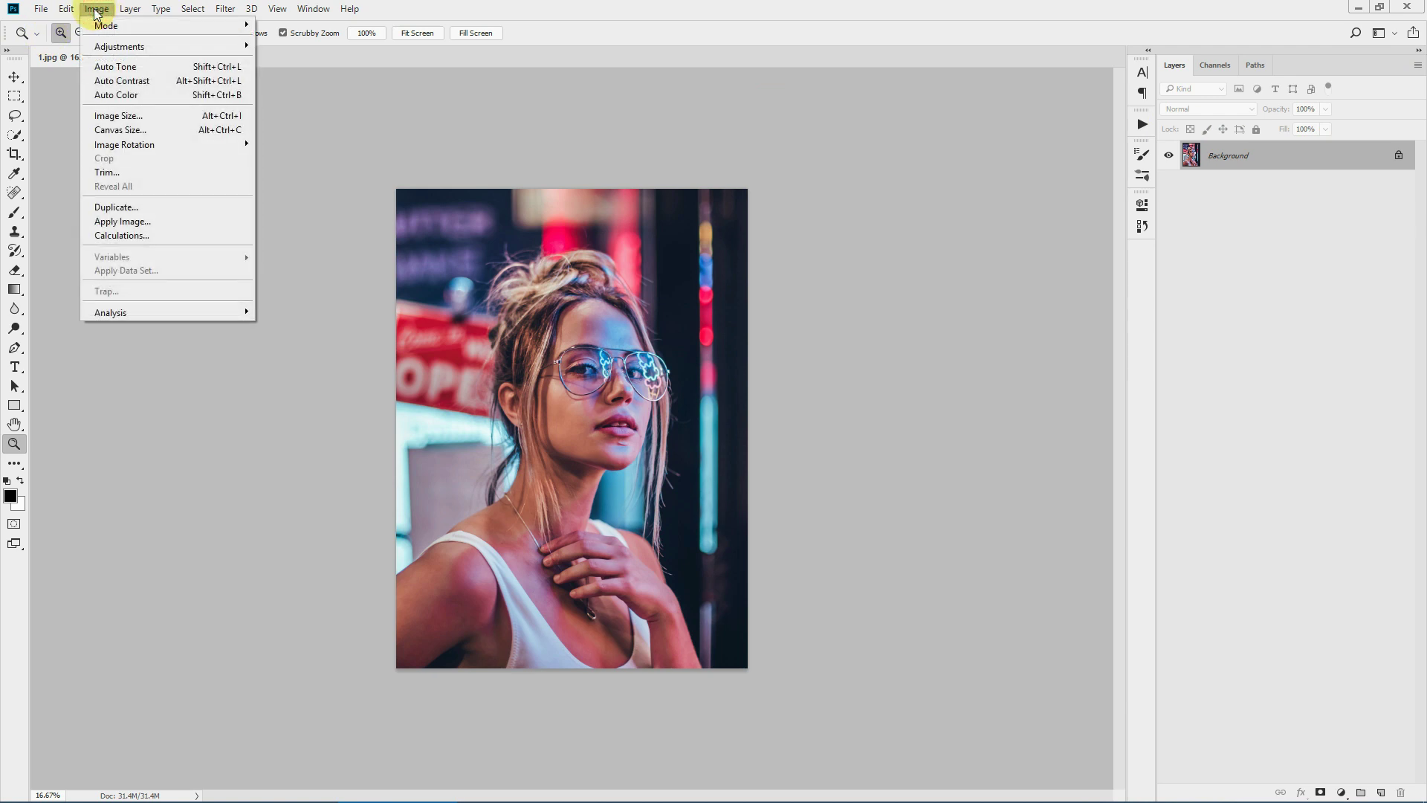
mouse_move(104, 25)
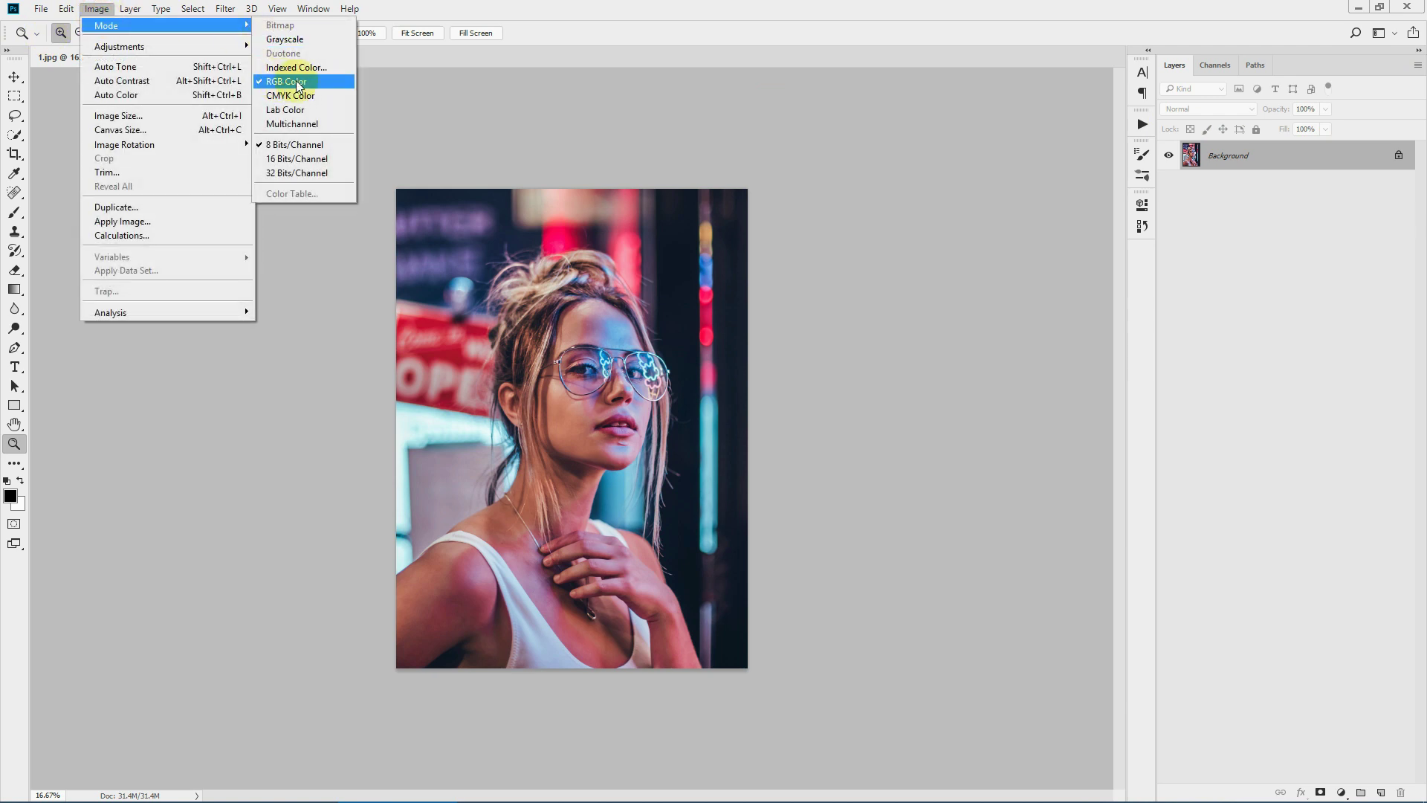
click(324, 144)
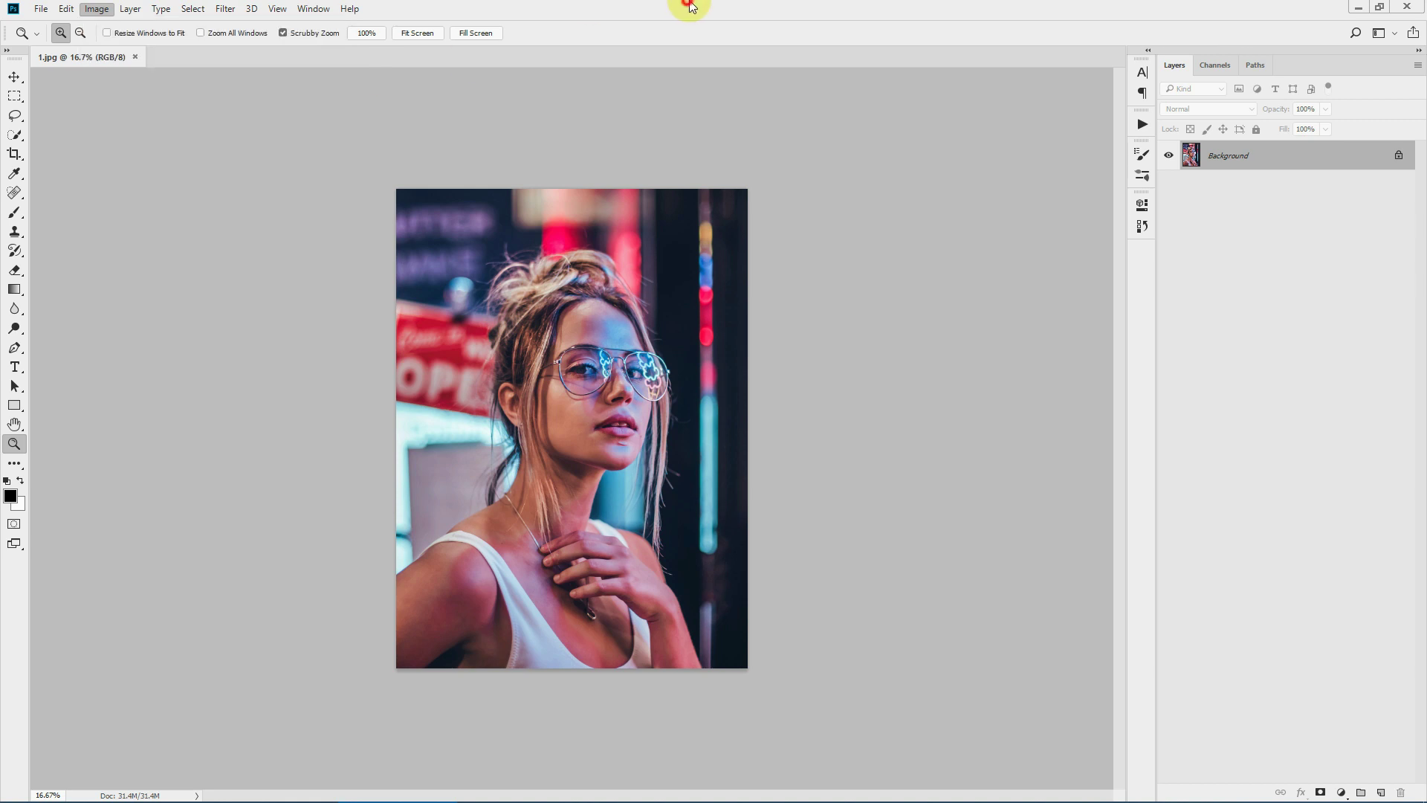
click(1418, 67)
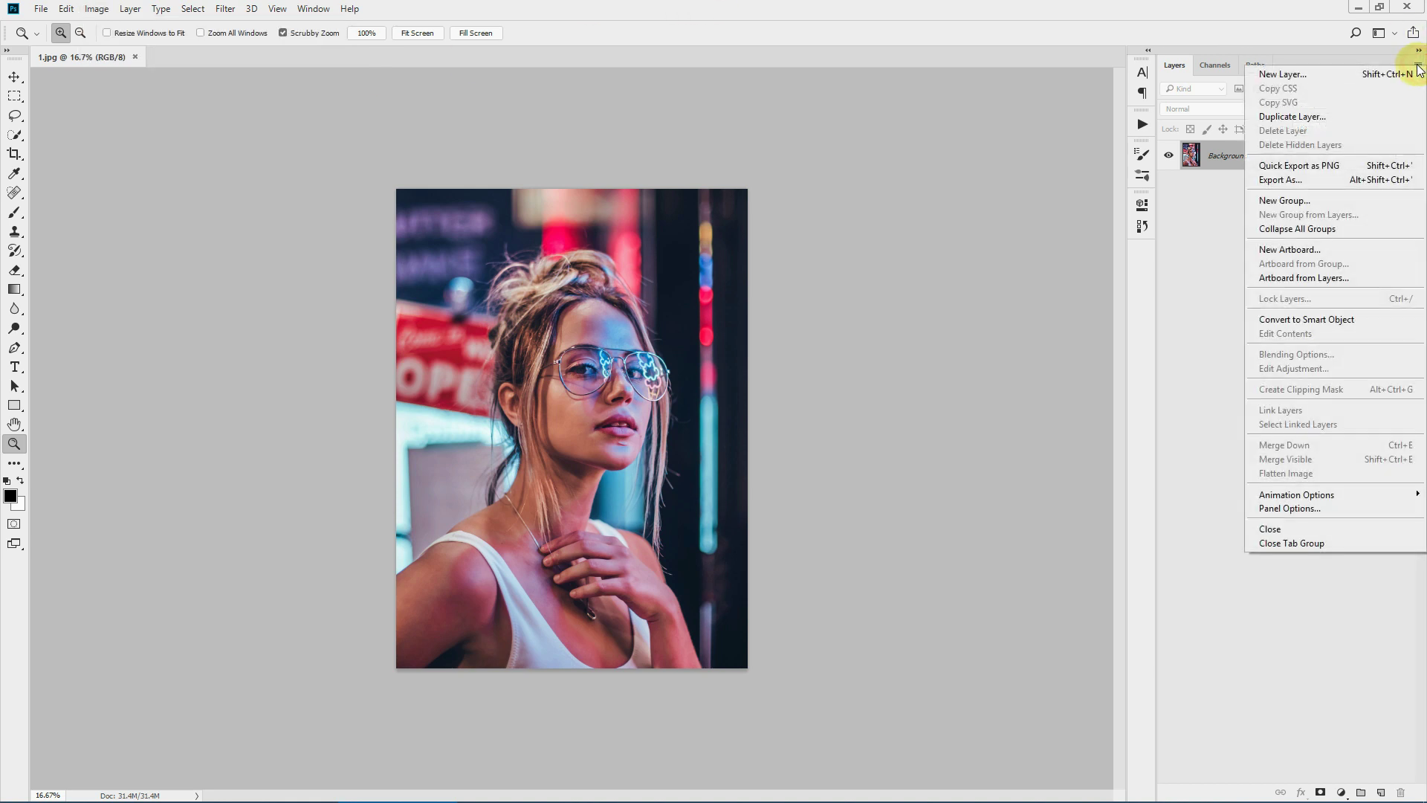
click(1283, 511)
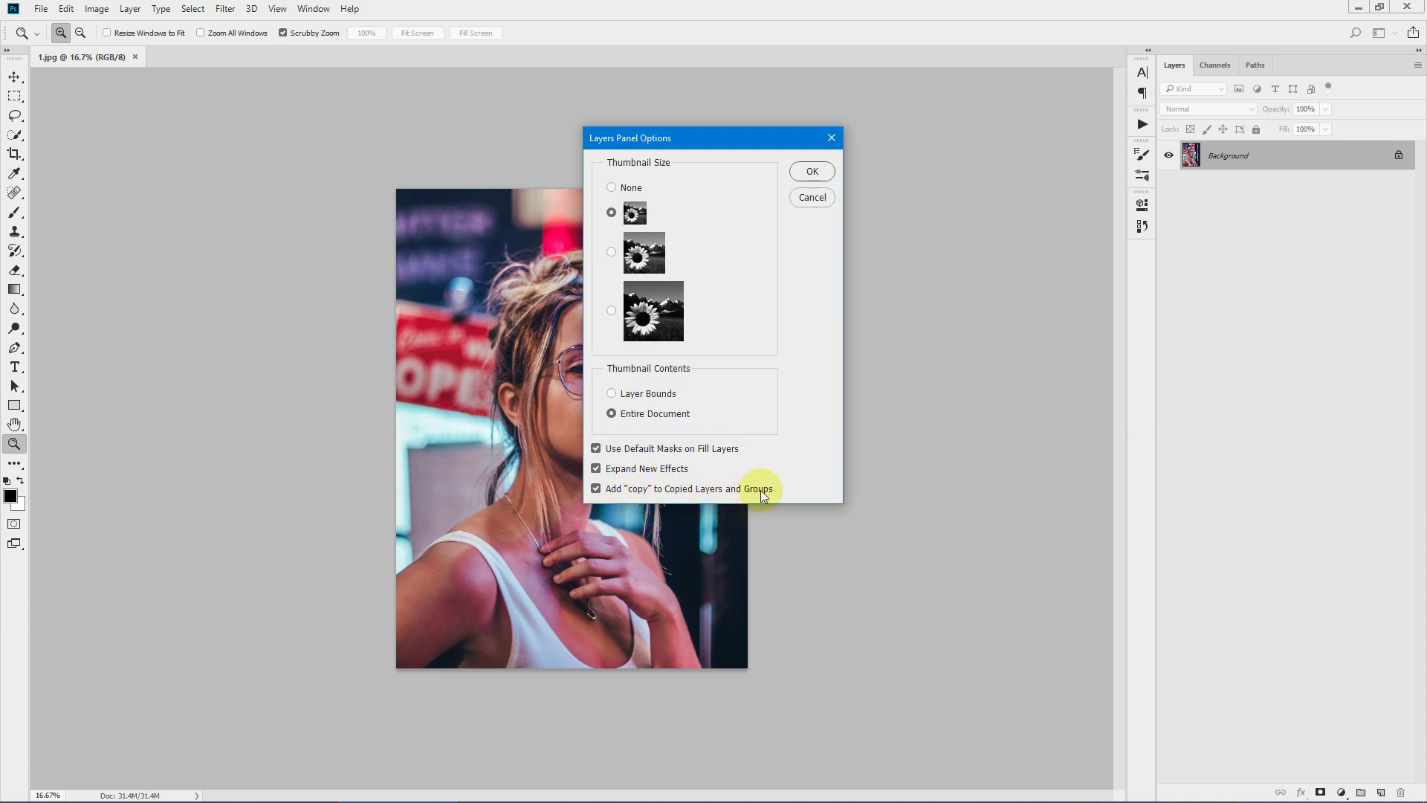
click(812, 198)
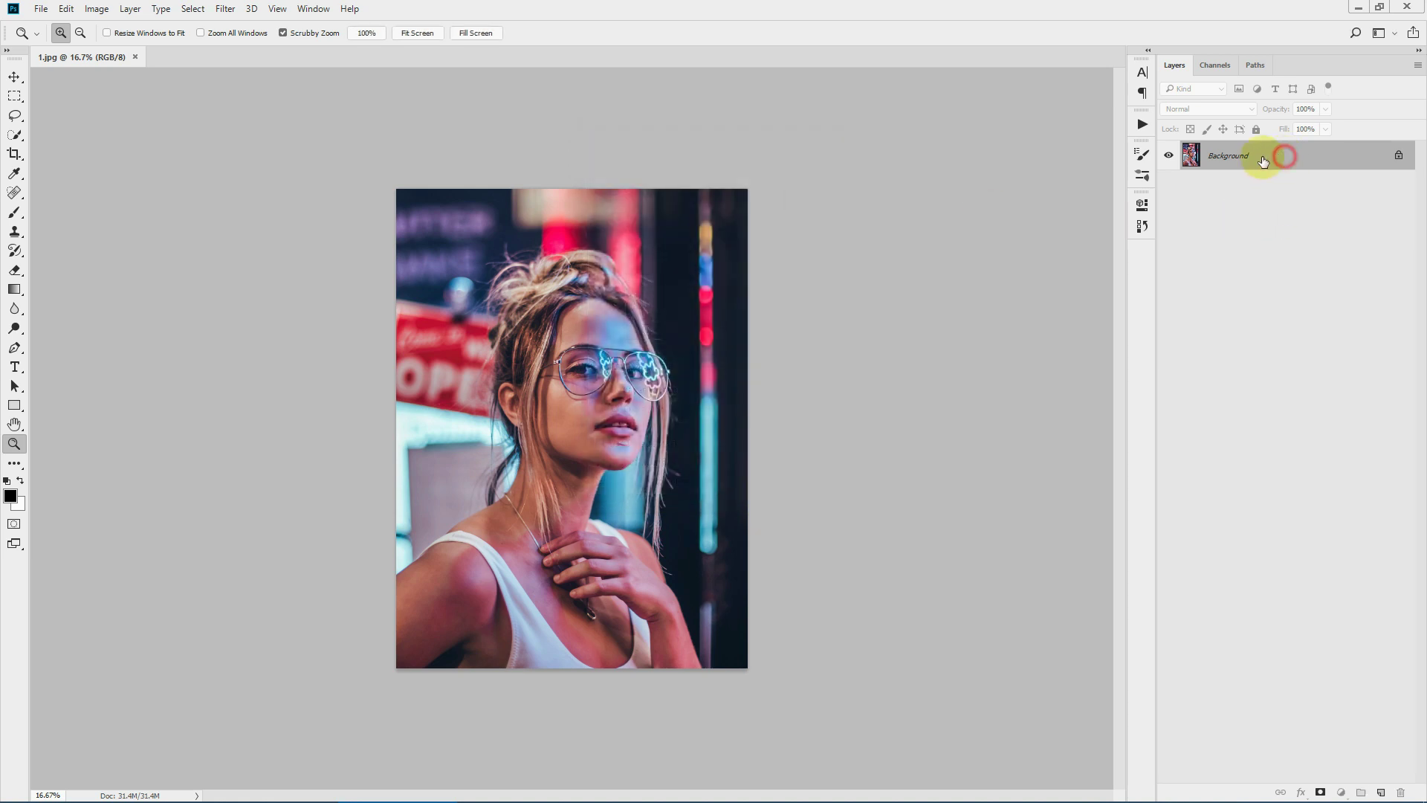
double_click(1228, 155)
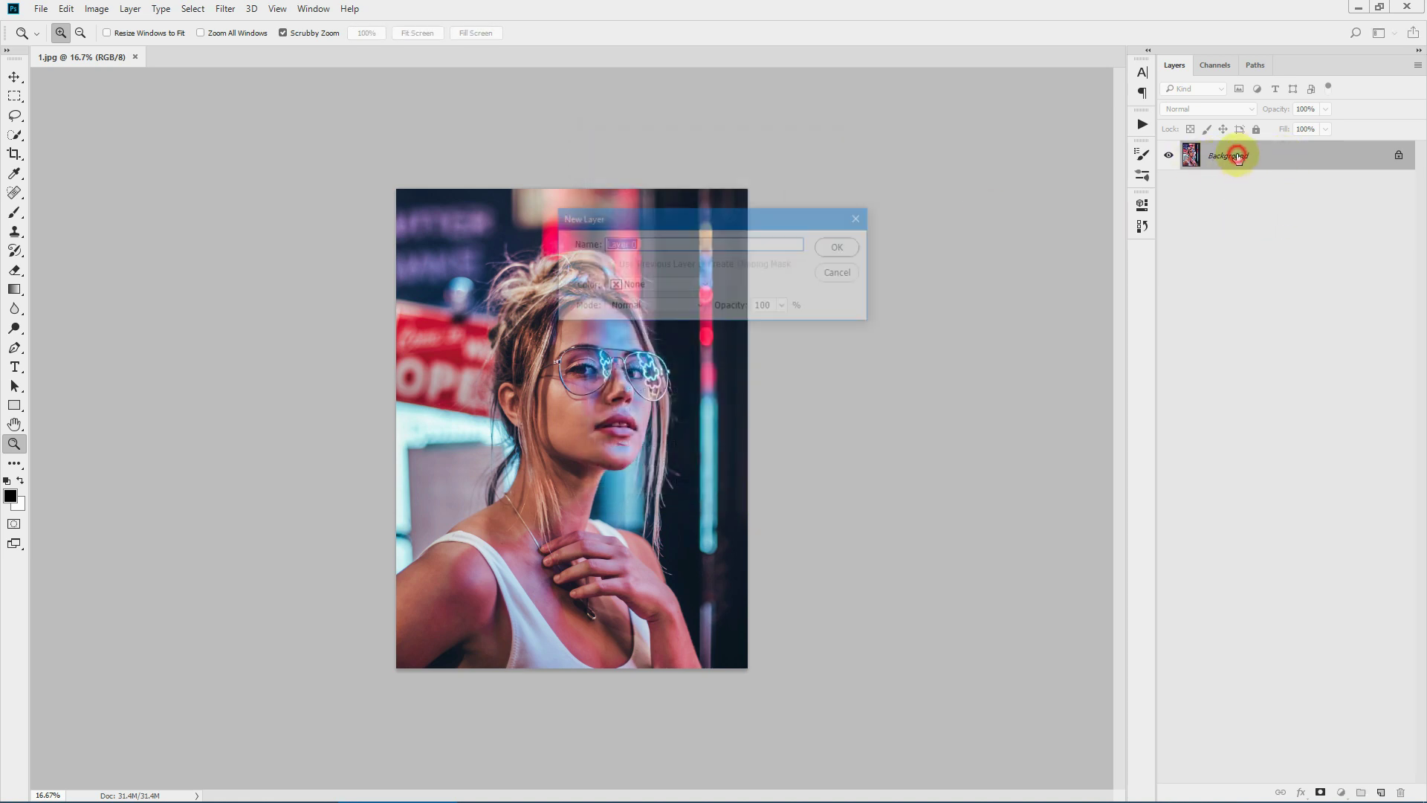
click(841, 246)
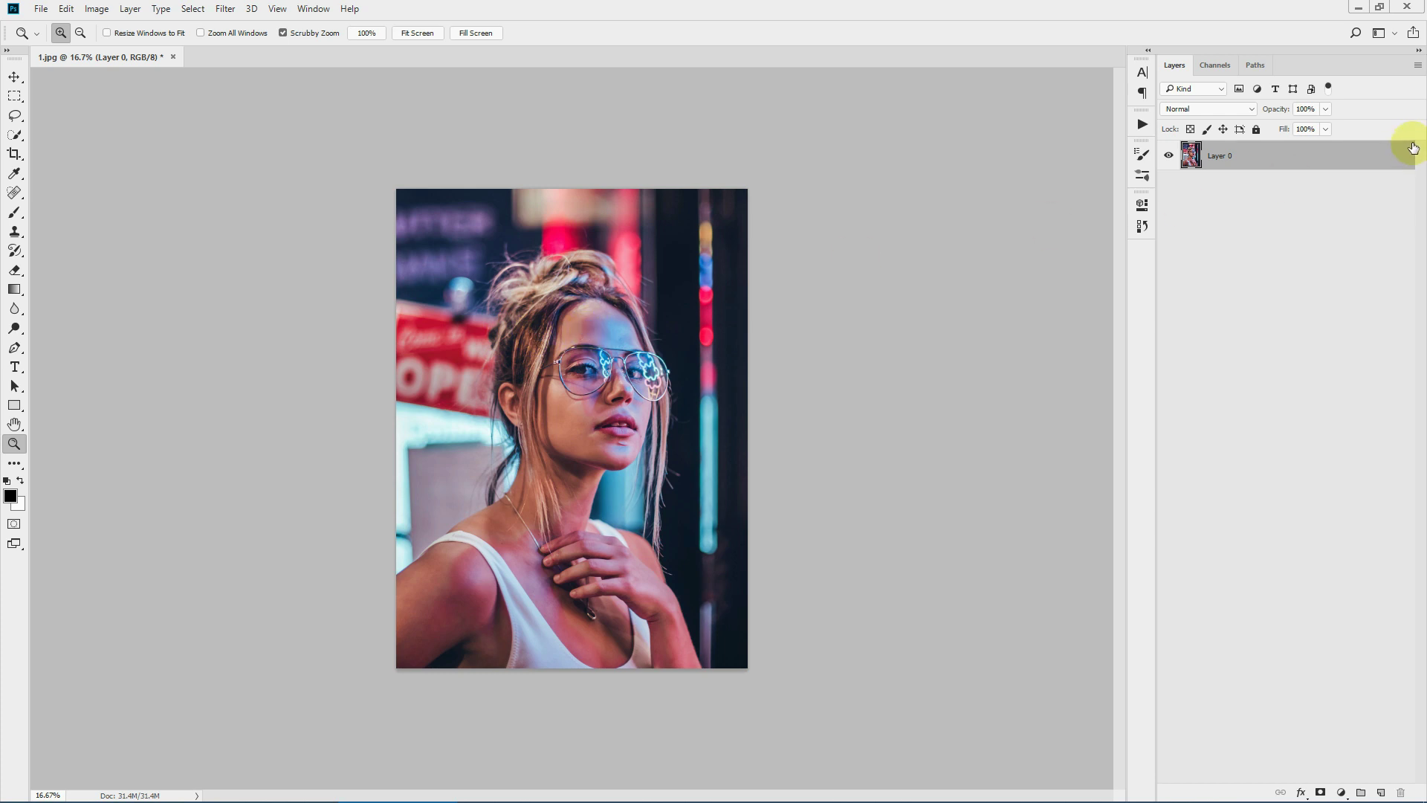
click(1234, 199)
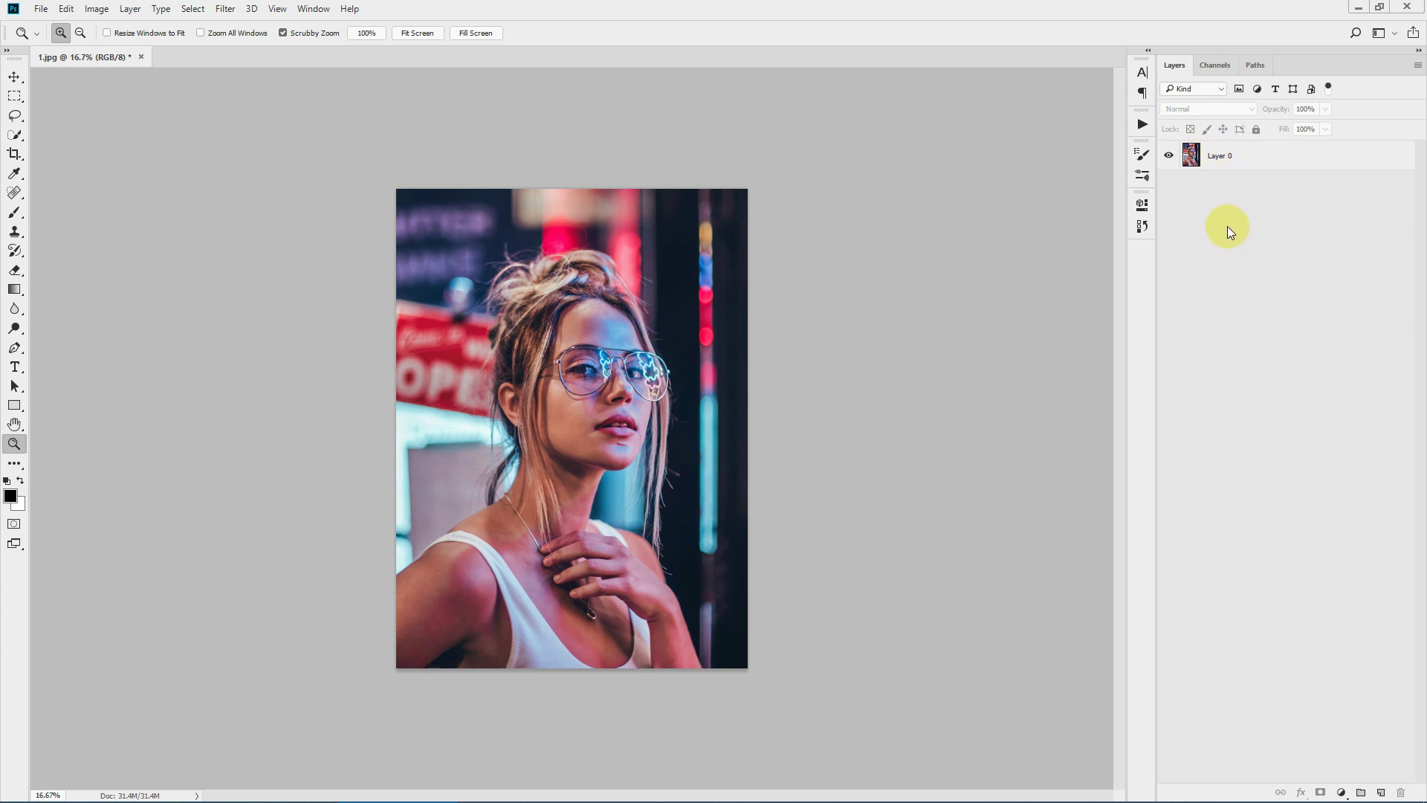
click(130, 9)
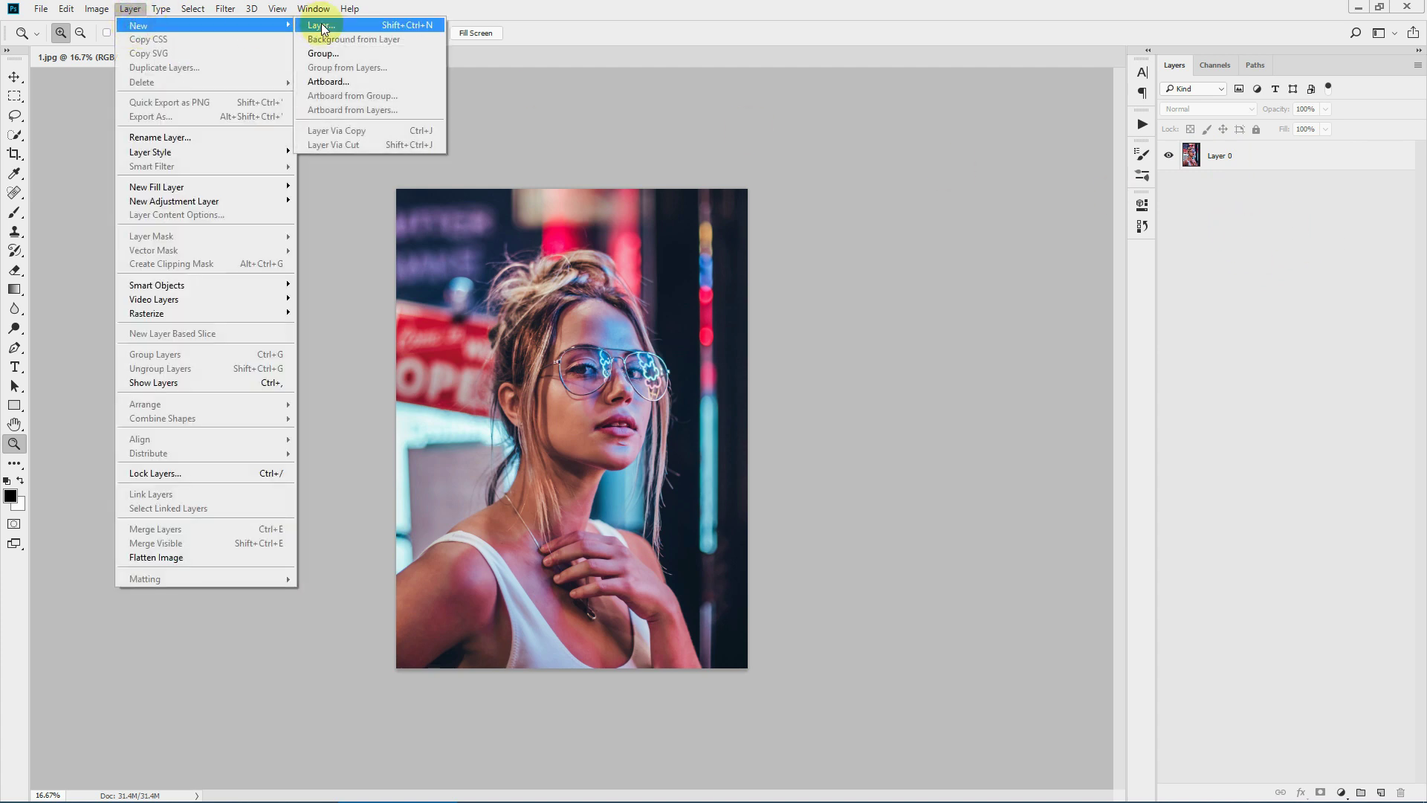
click(572, 6)
click(1268, 157)
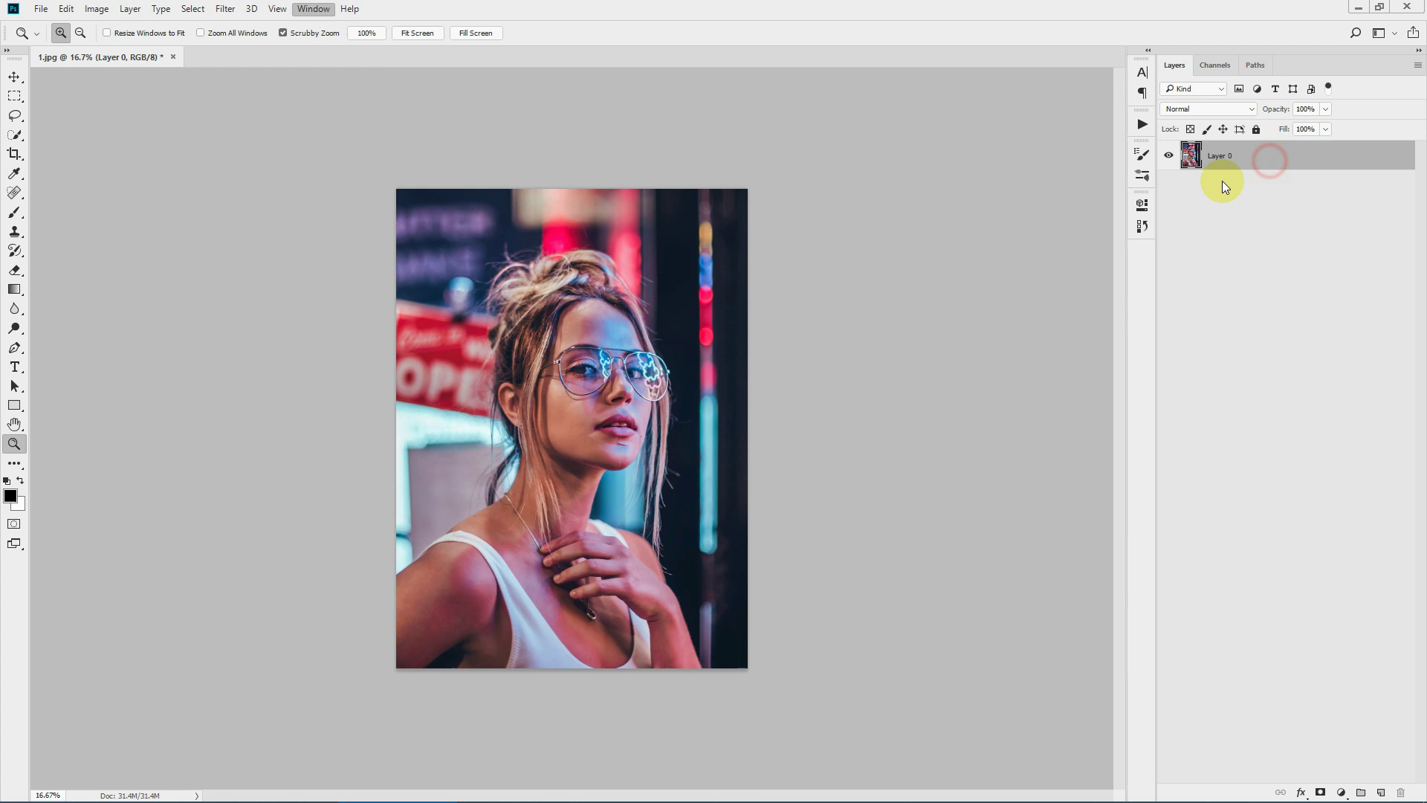
click(130, 9)
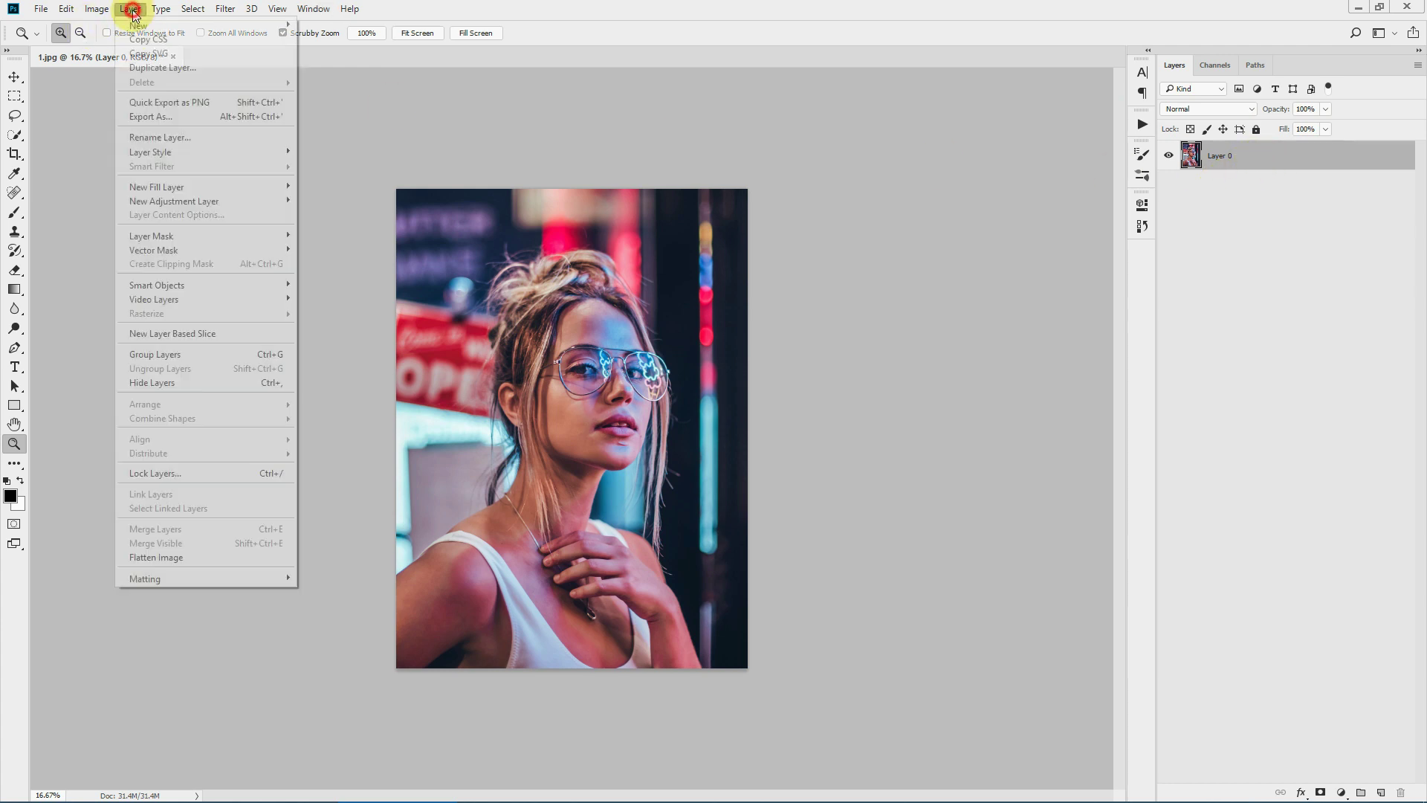
mouse_move(141, 25)
click(357, 40)
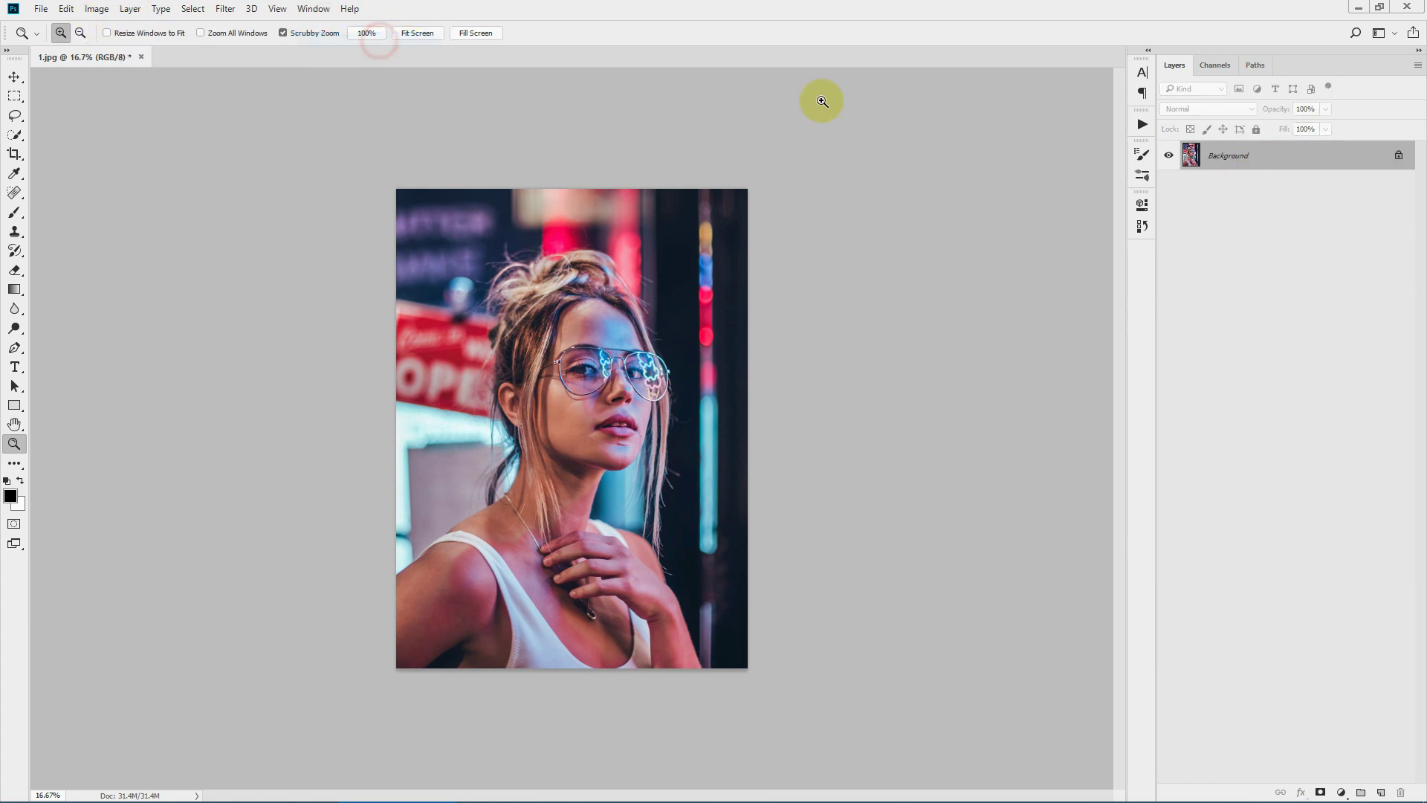
click(1213, 157)
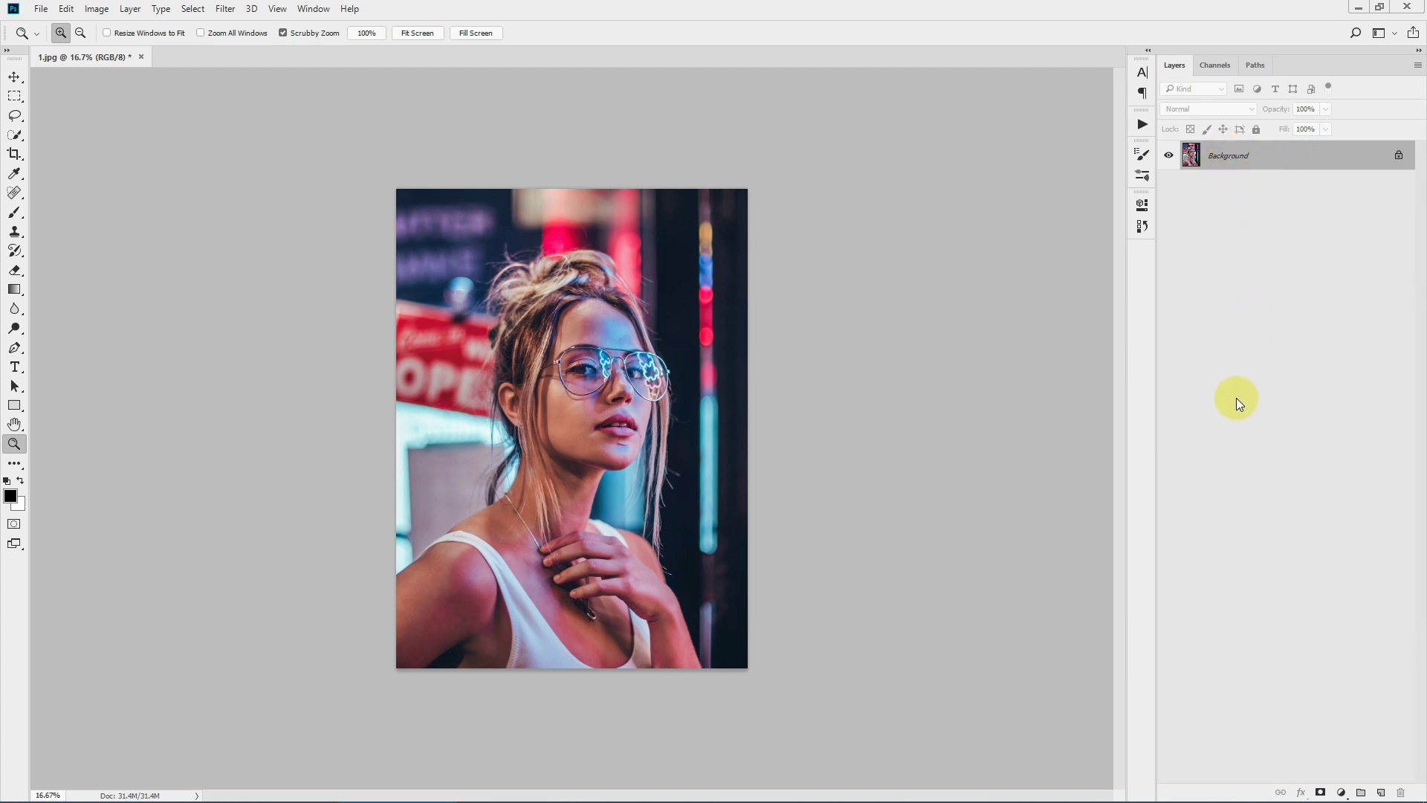
- Open Splash Art 3 Brushes.abr, Patterns.pat and Photoshop Action.atn together via File > Open
click(792, 23)
click(41, 9)
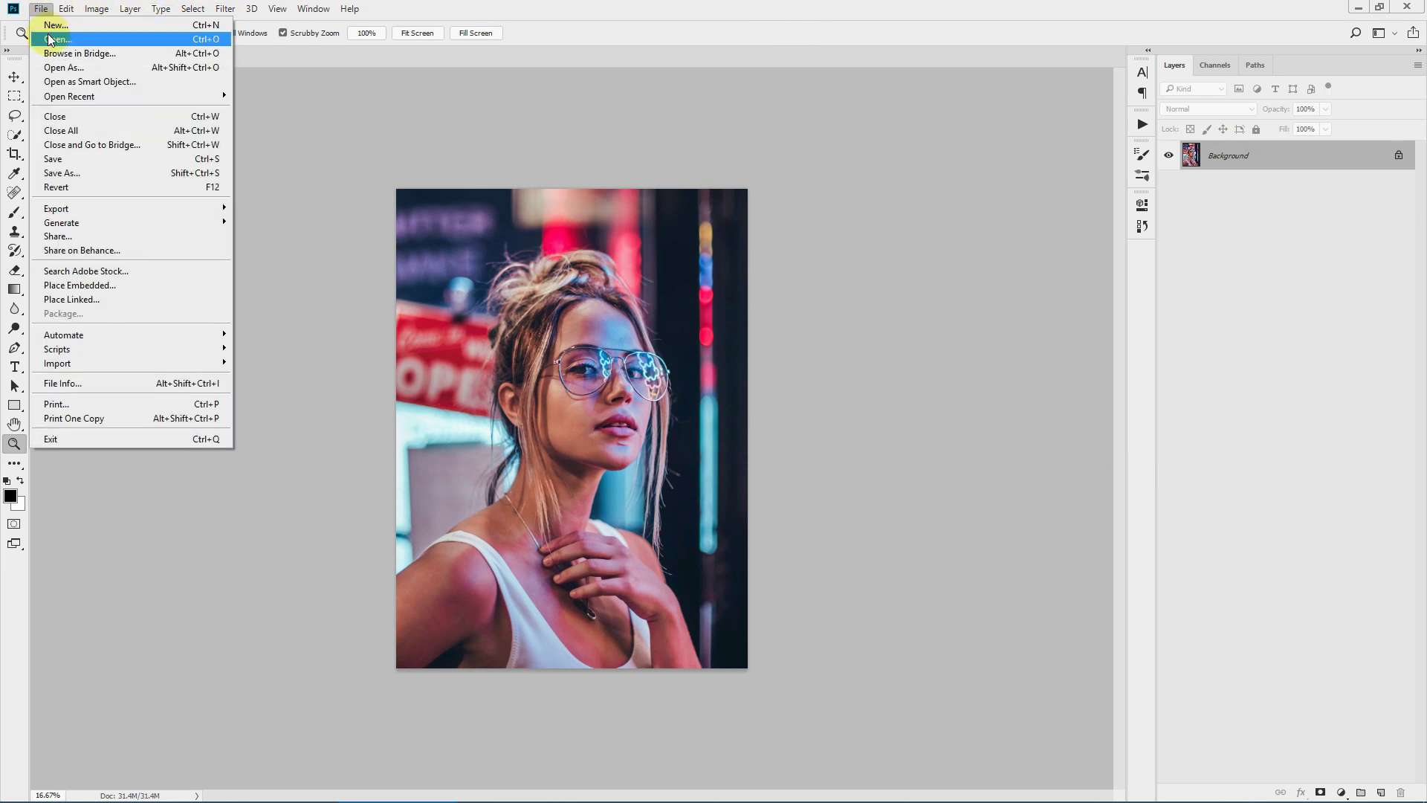
click(50, 39)
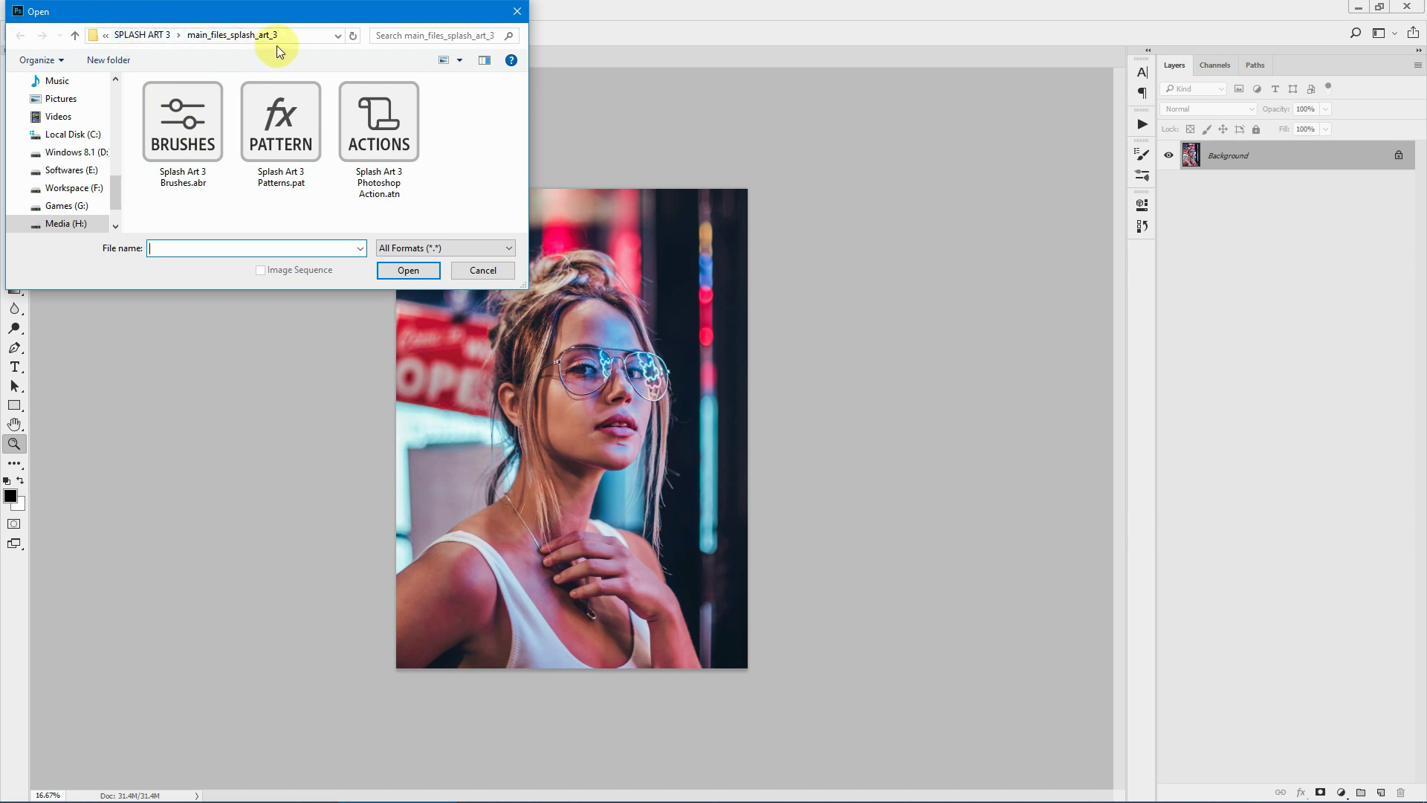
click(182, 126)
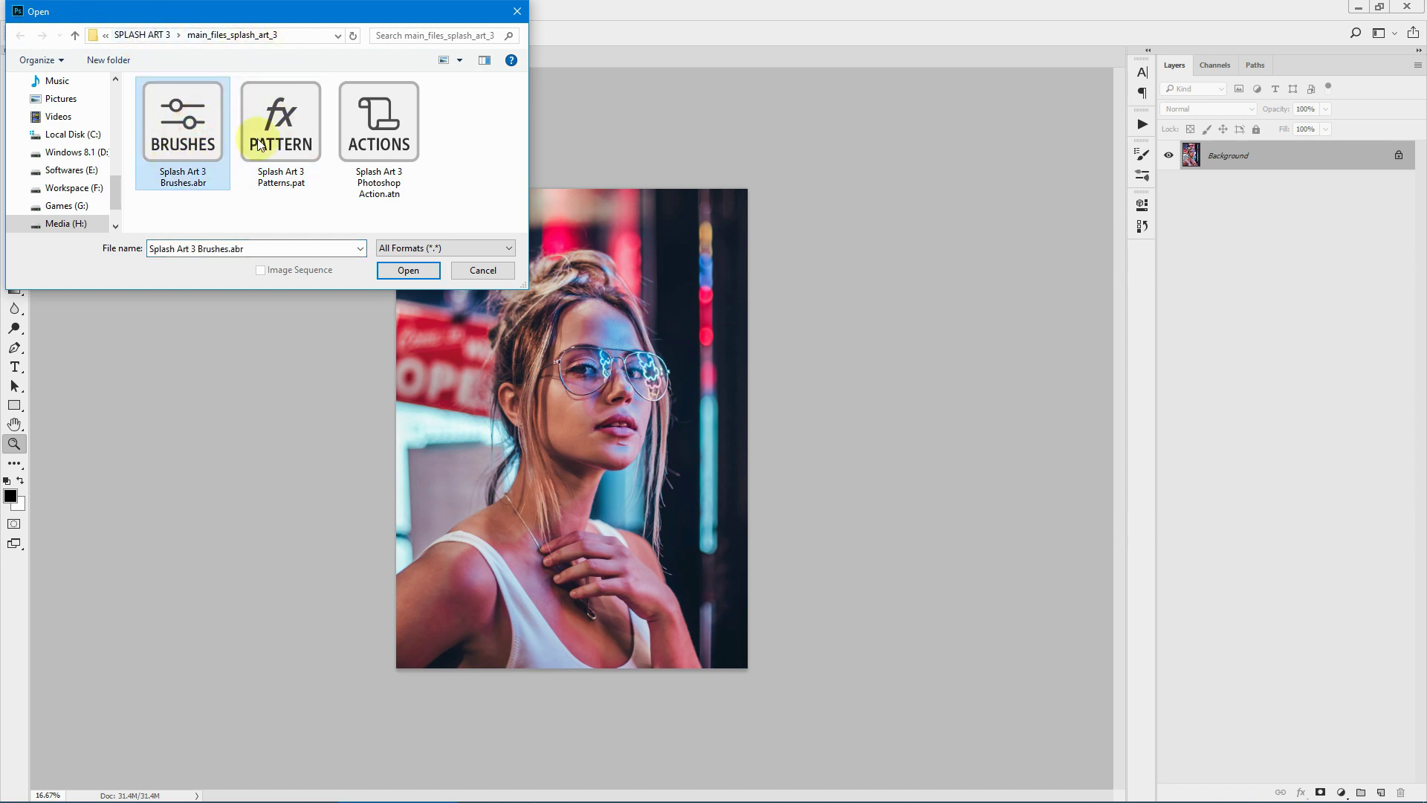
ctrl+click(288, 138)
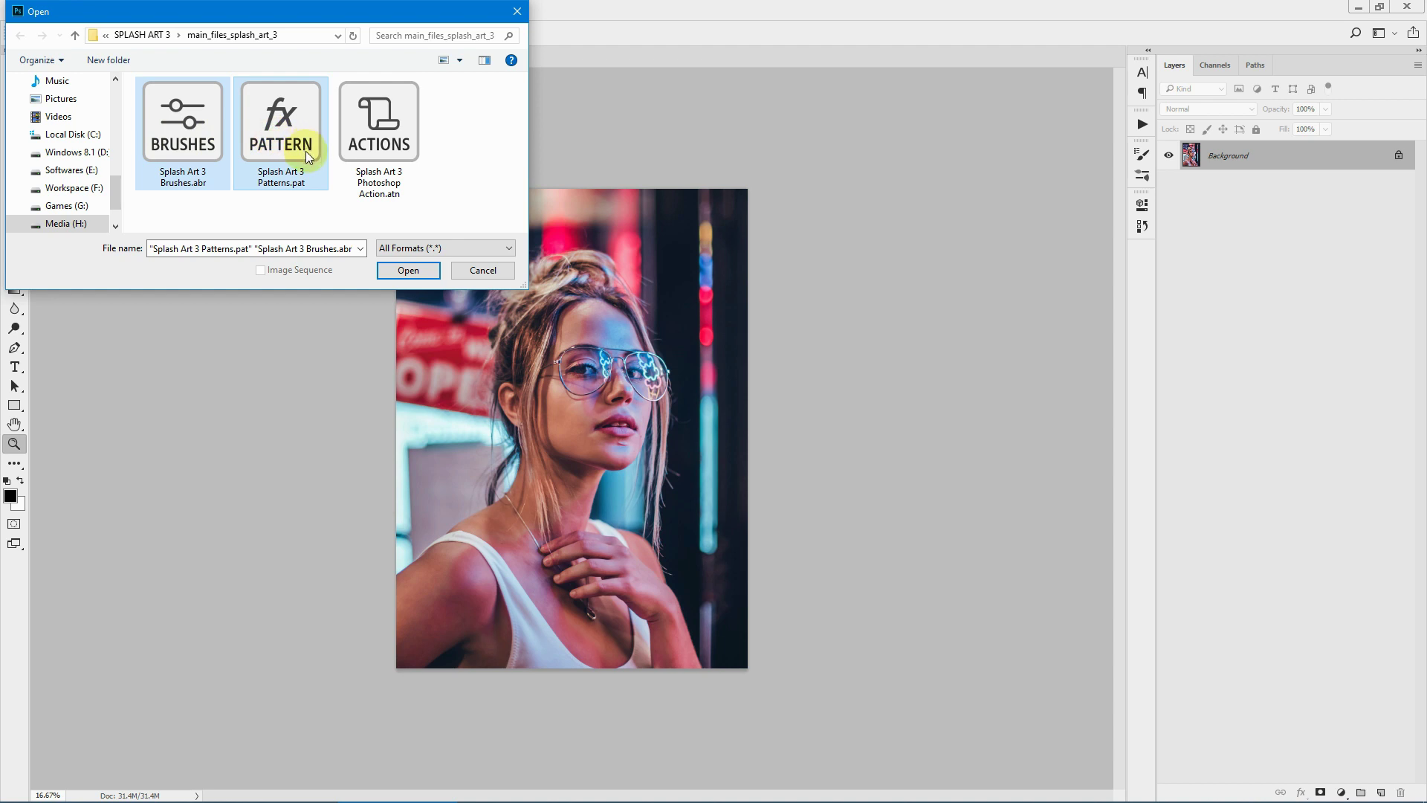
ctrl+click(377, 125)
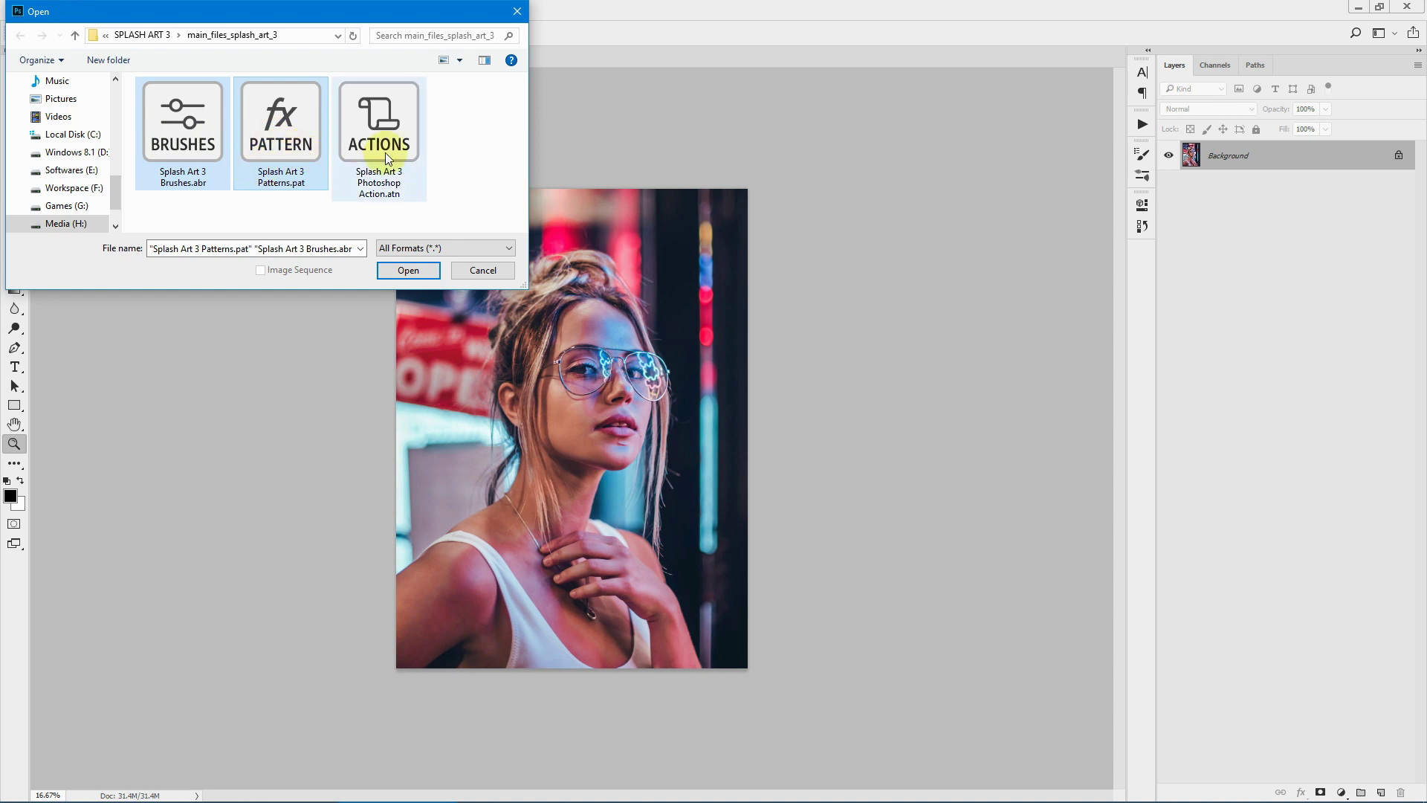
click(408, 270)
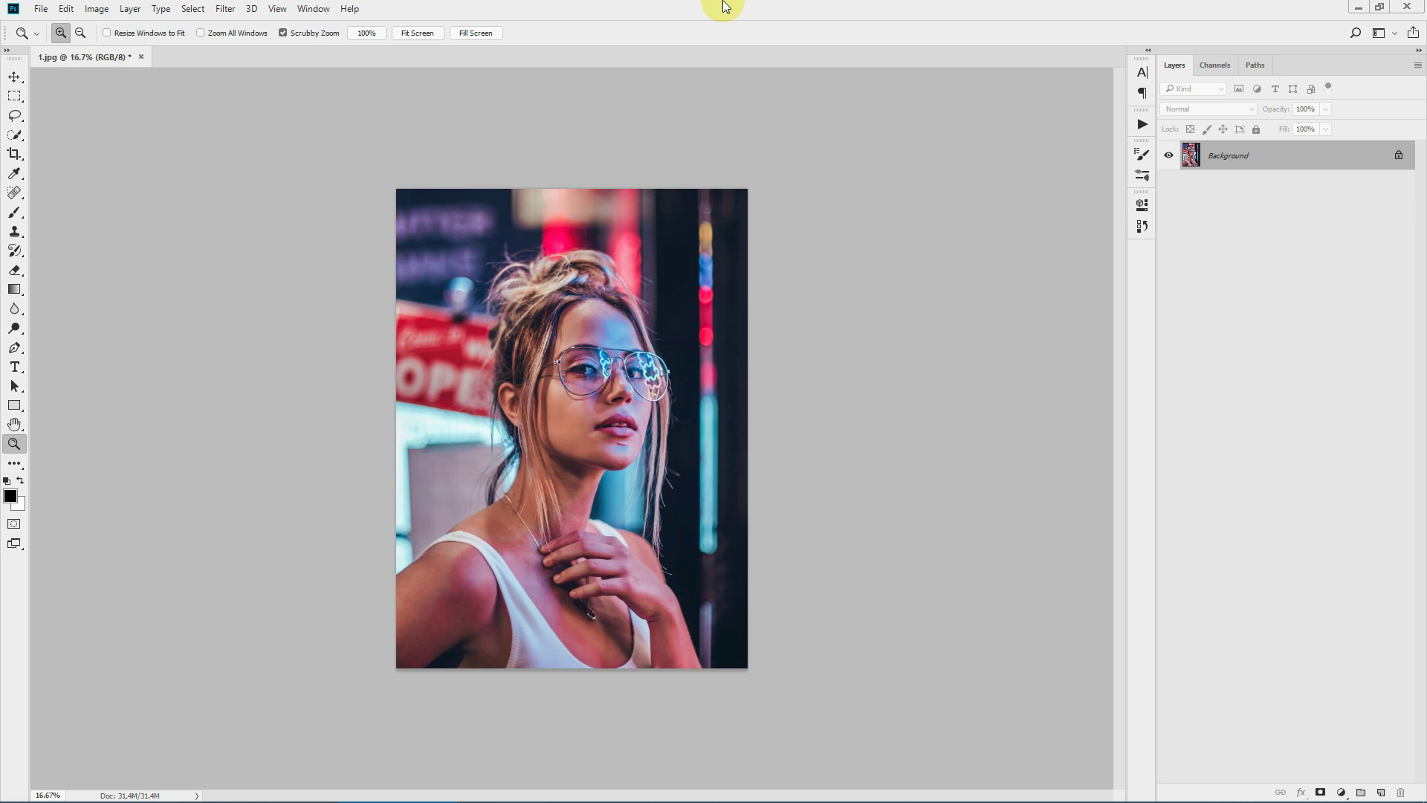
- Show and widen the Actions panel, select the Splash Art 3 CC2015.5–CC2018+ action, then narrow it
click(327, 8)
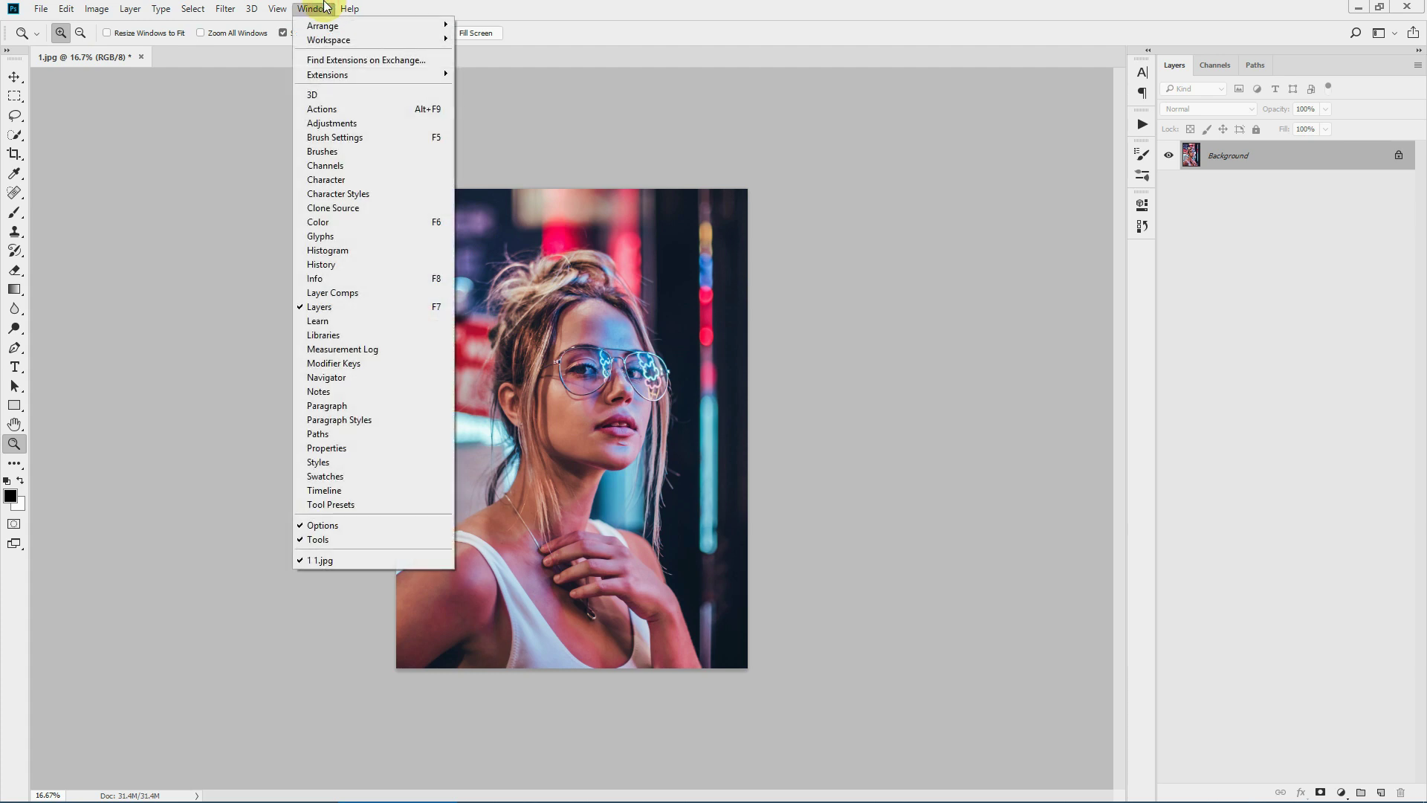
click(329, 110)
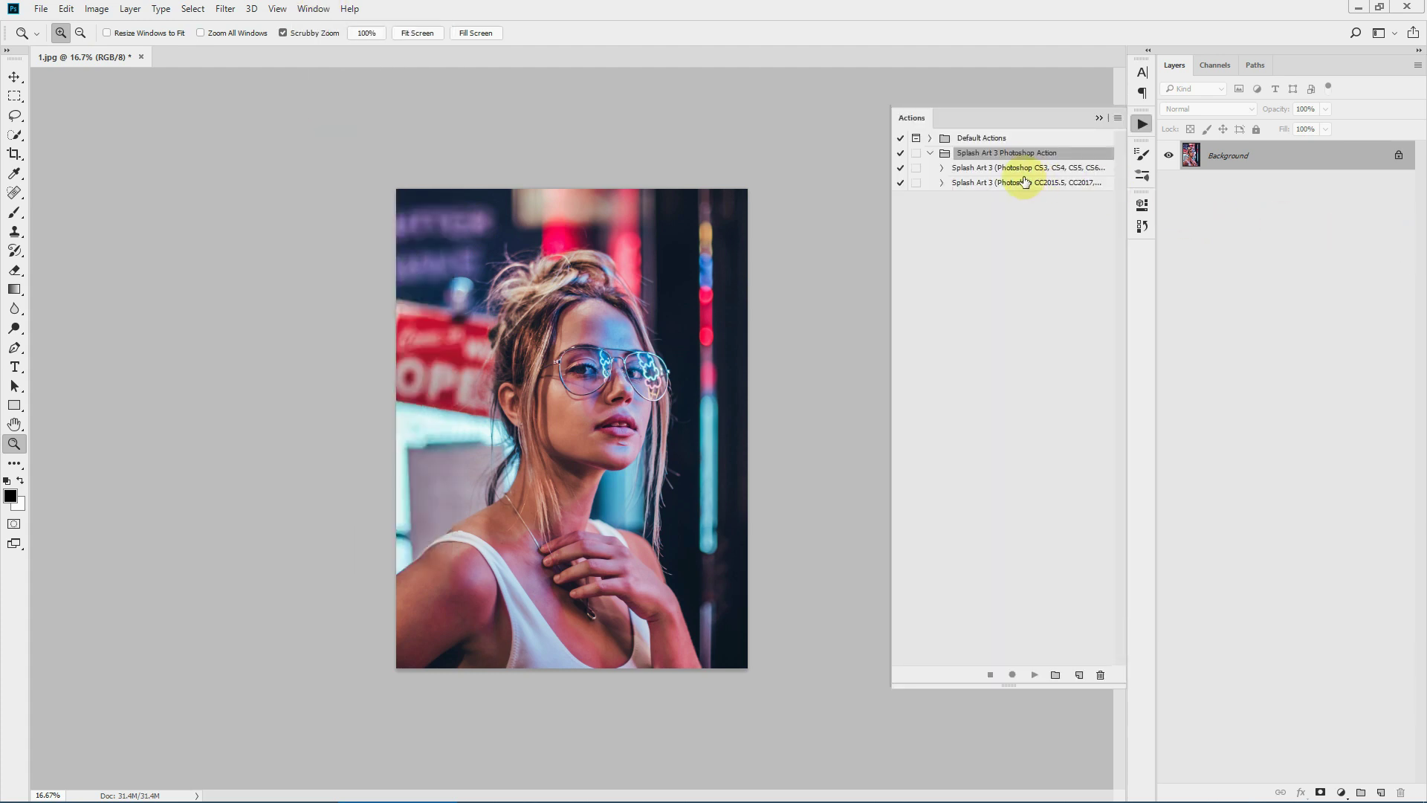
drag(888, 260, 805, 260)
click(909, 168)
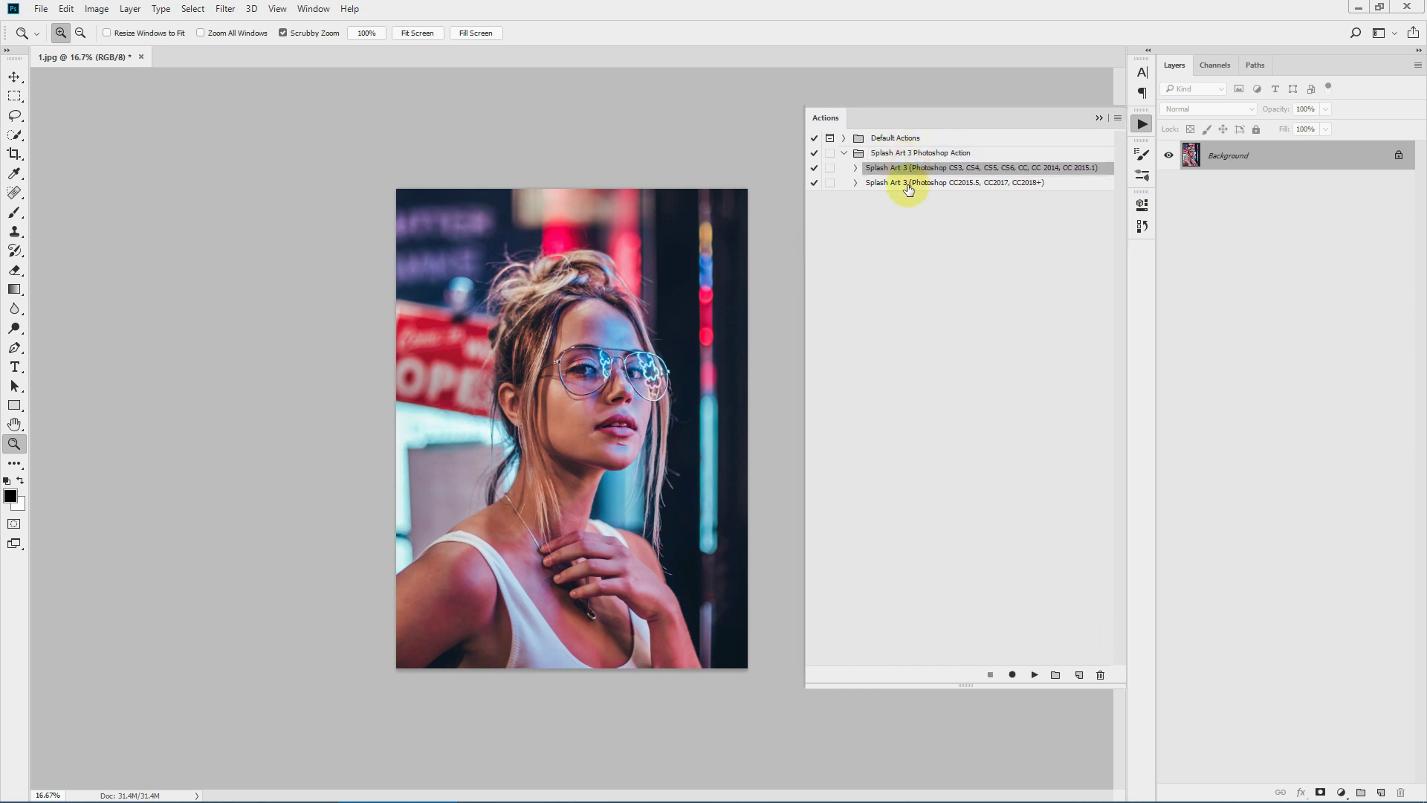
click(907, 184)
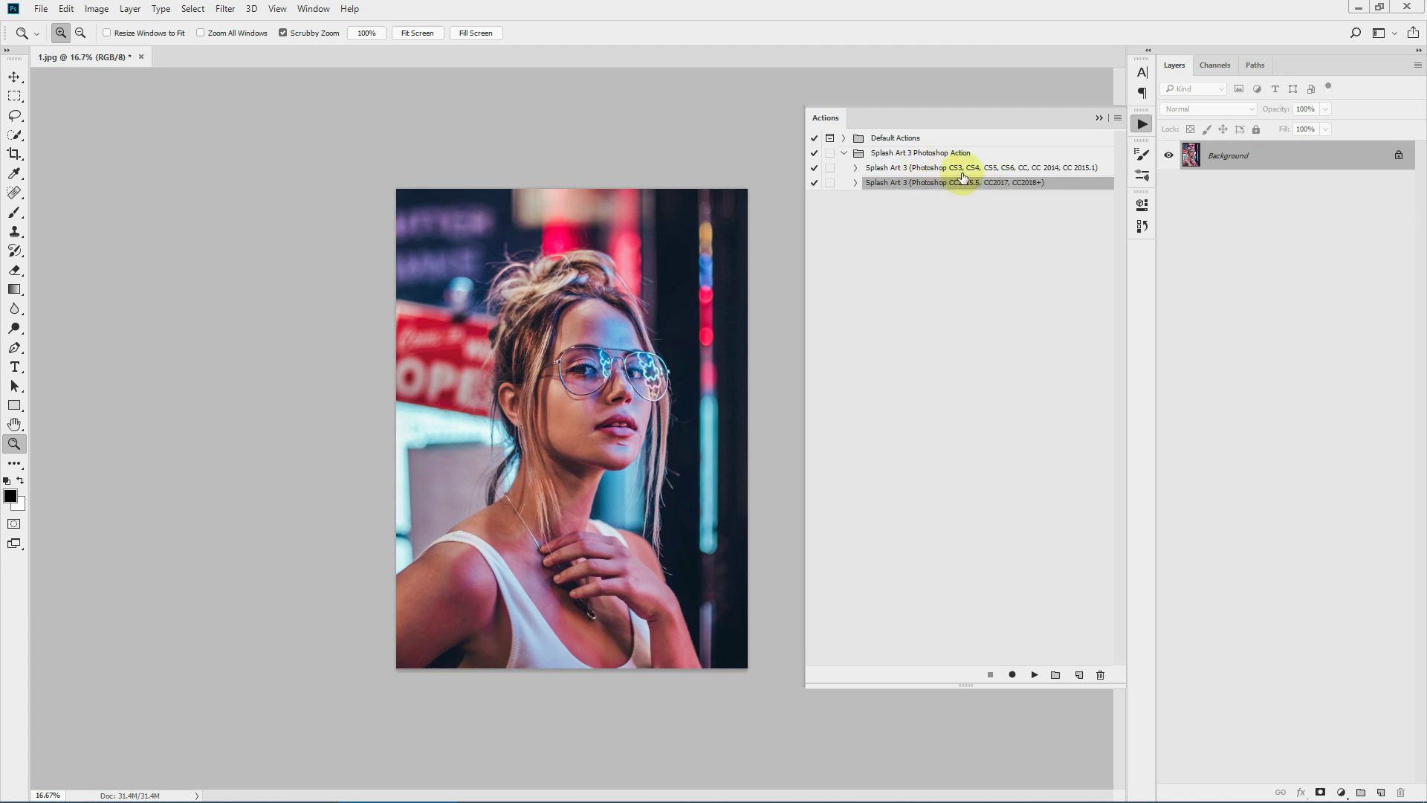
click(1003, 171)
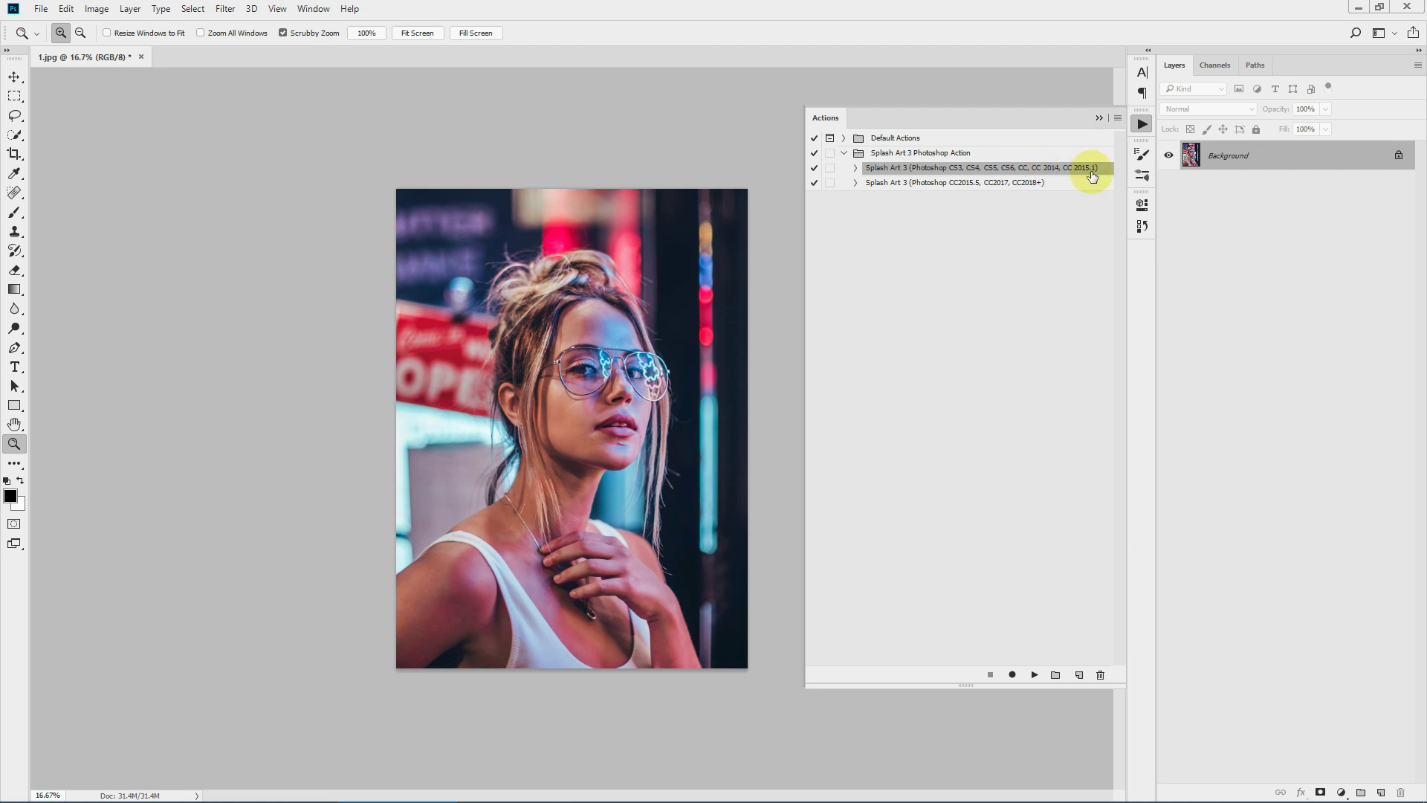
click(981, 184)
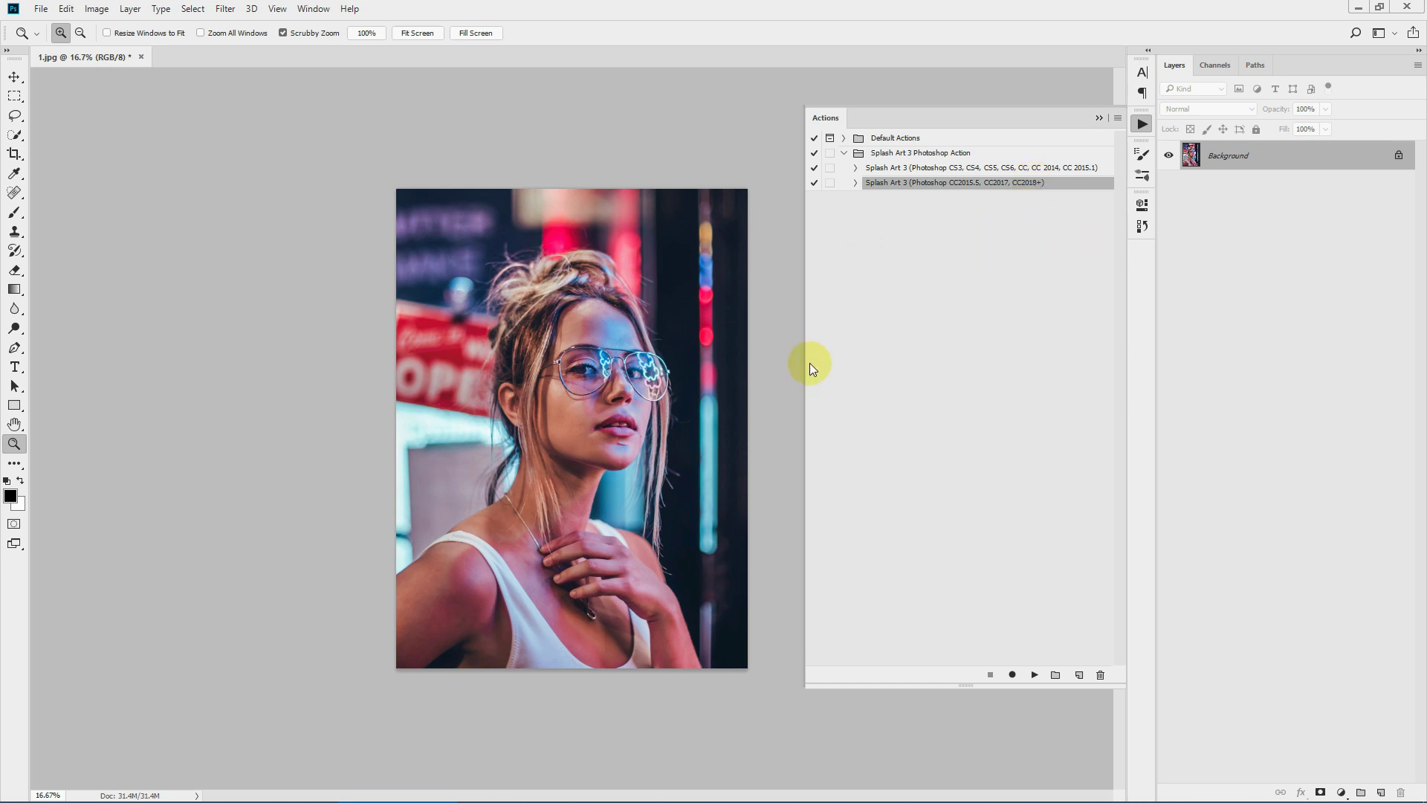
click(908, 176)
drag(806, 301, 835, 302)
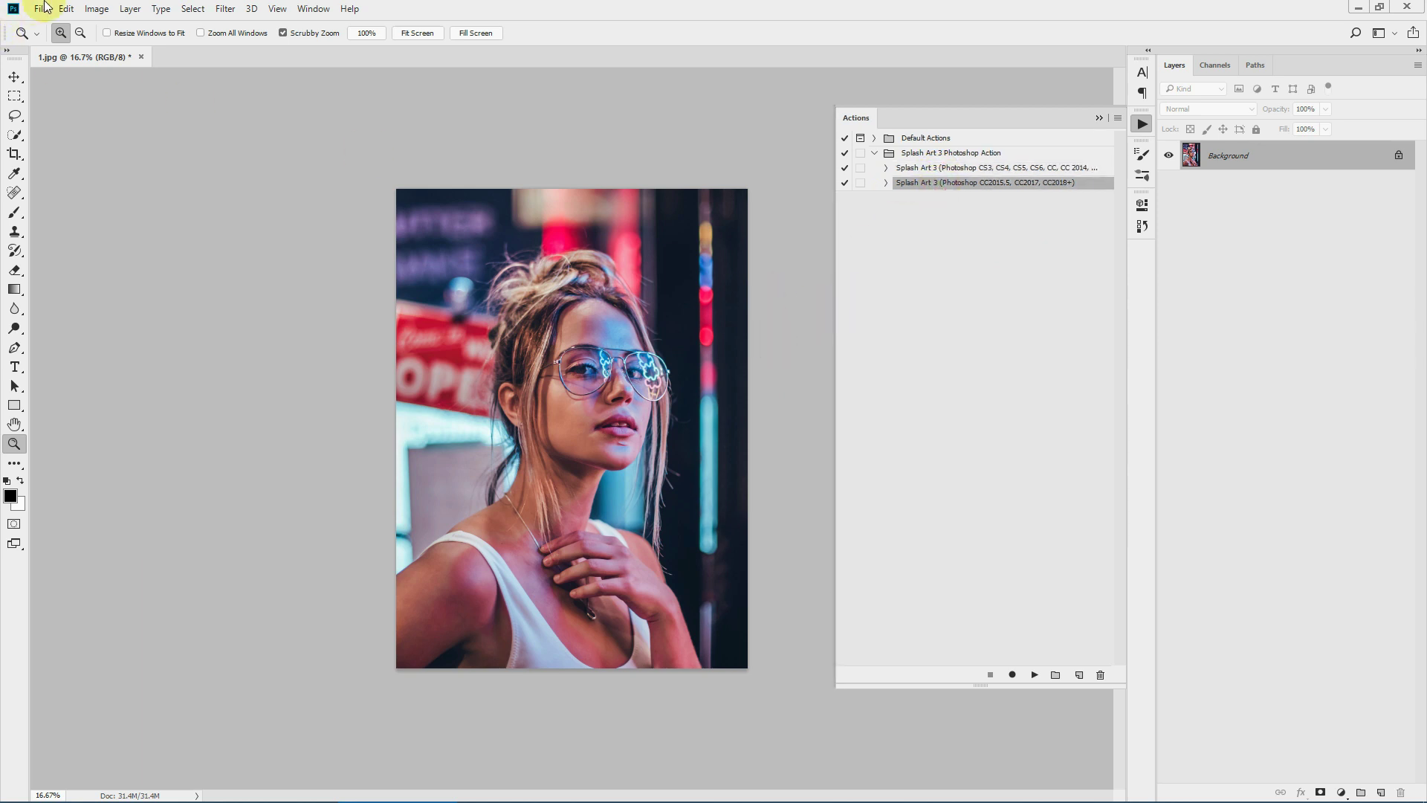
click(66, 9)
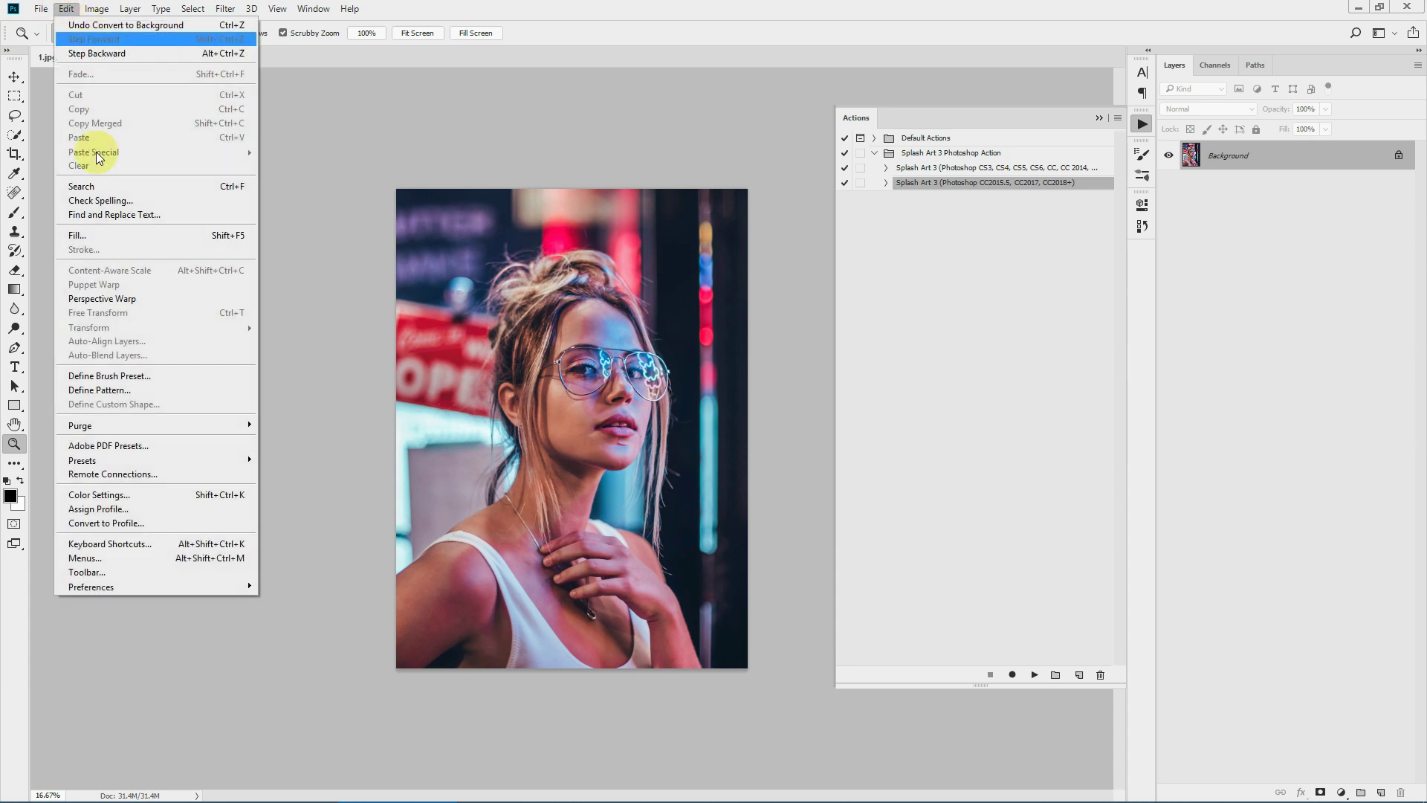
mouse_move(86, 460)
click(297, 457)
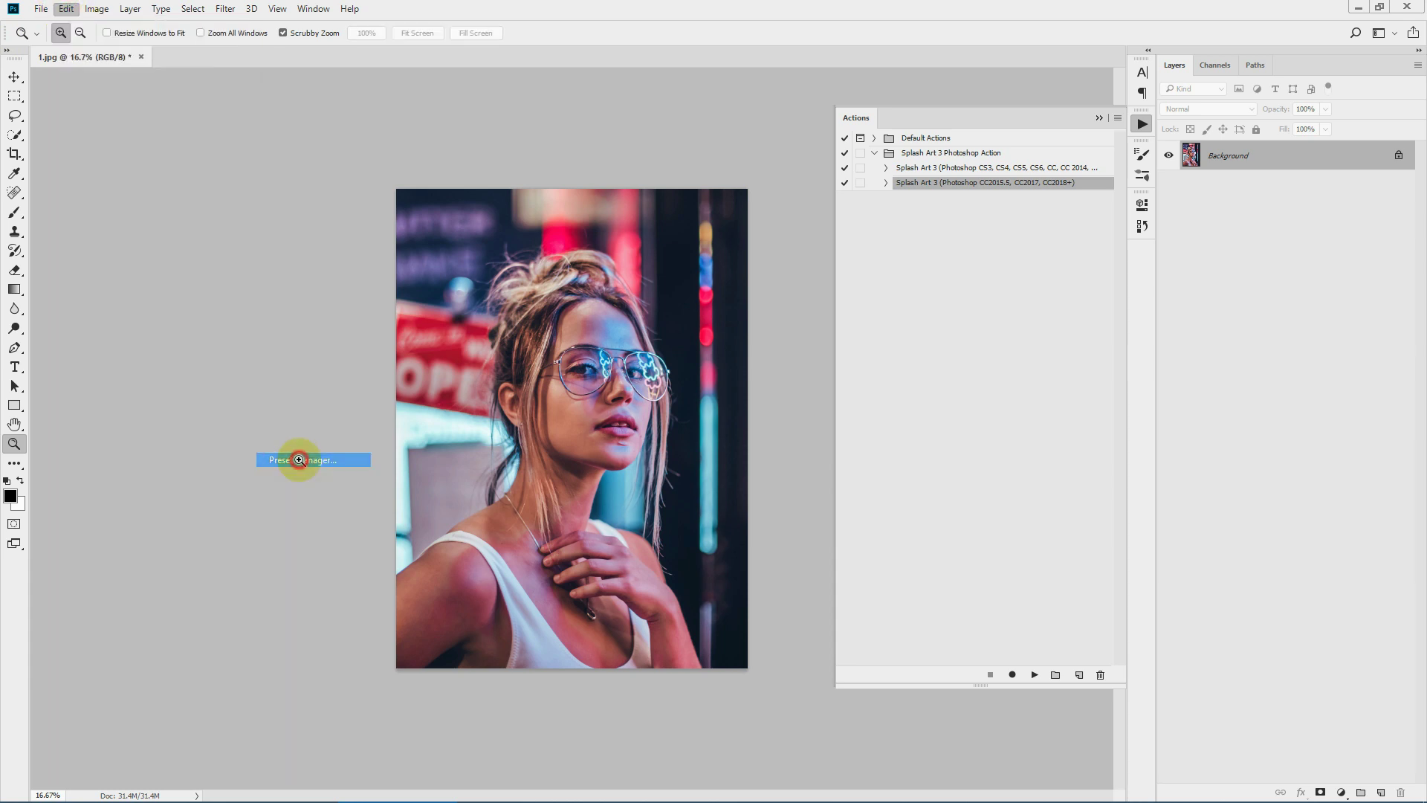
scroll(755, 318, down, 2)
click(625, 184)
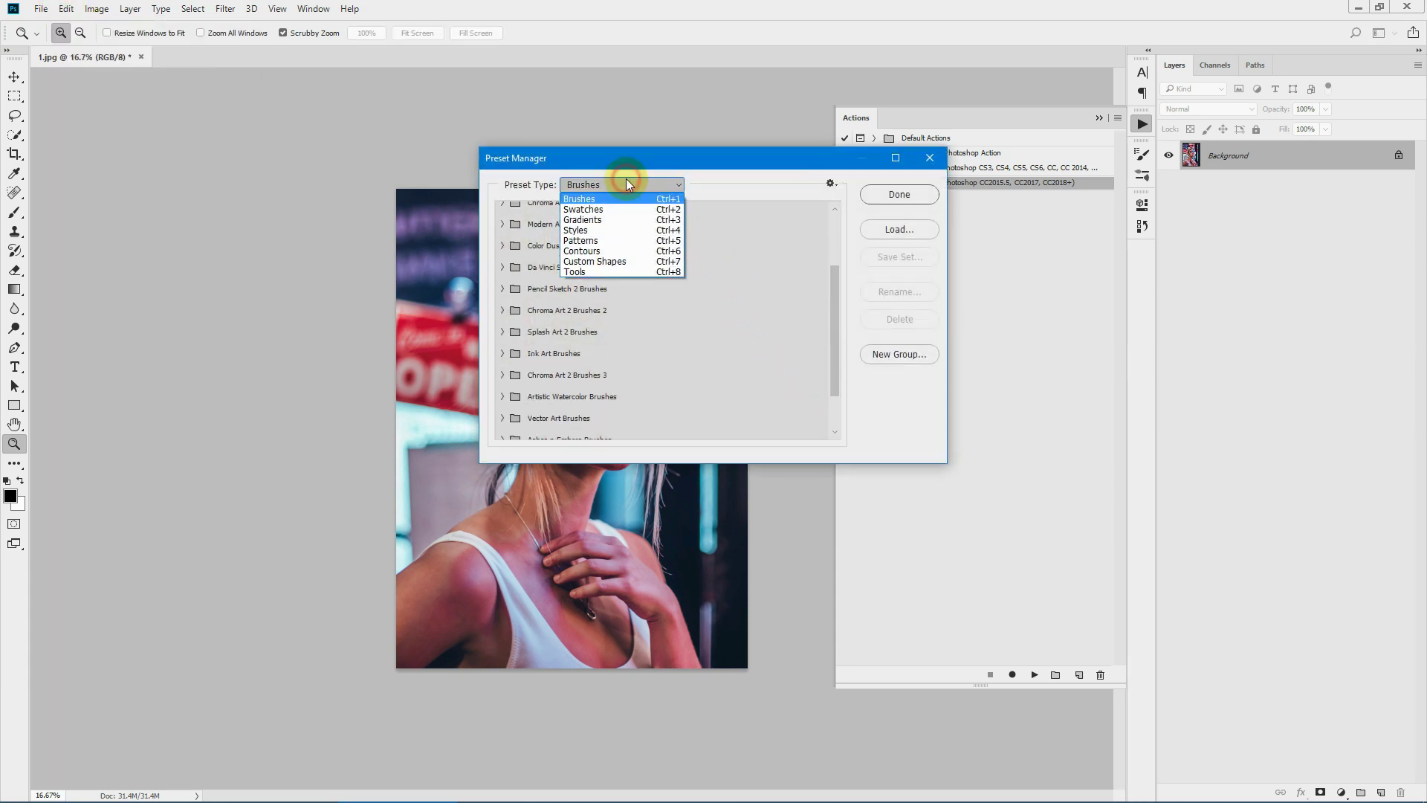
click(592, 199)
drag(837, 309, 841, 372)
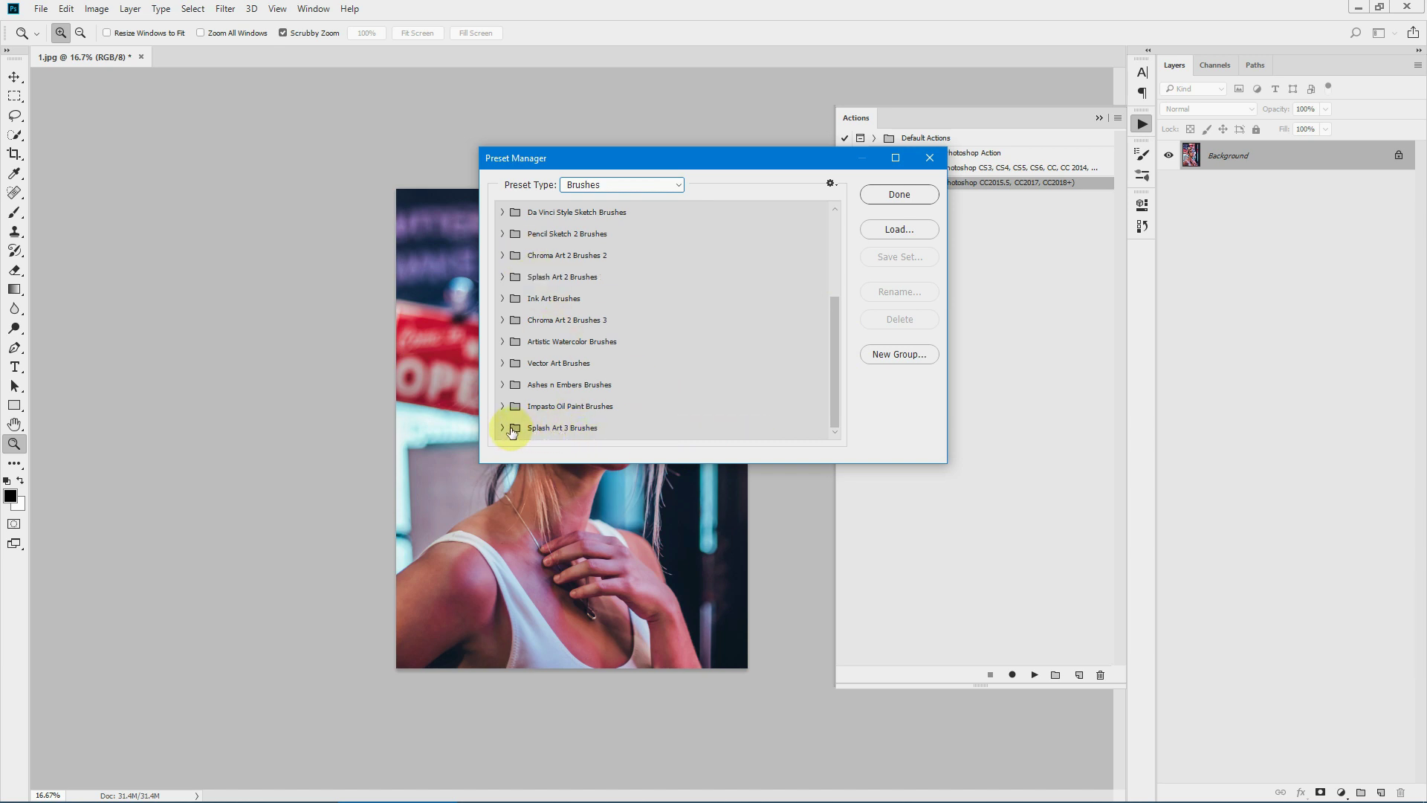
click(503, 427)
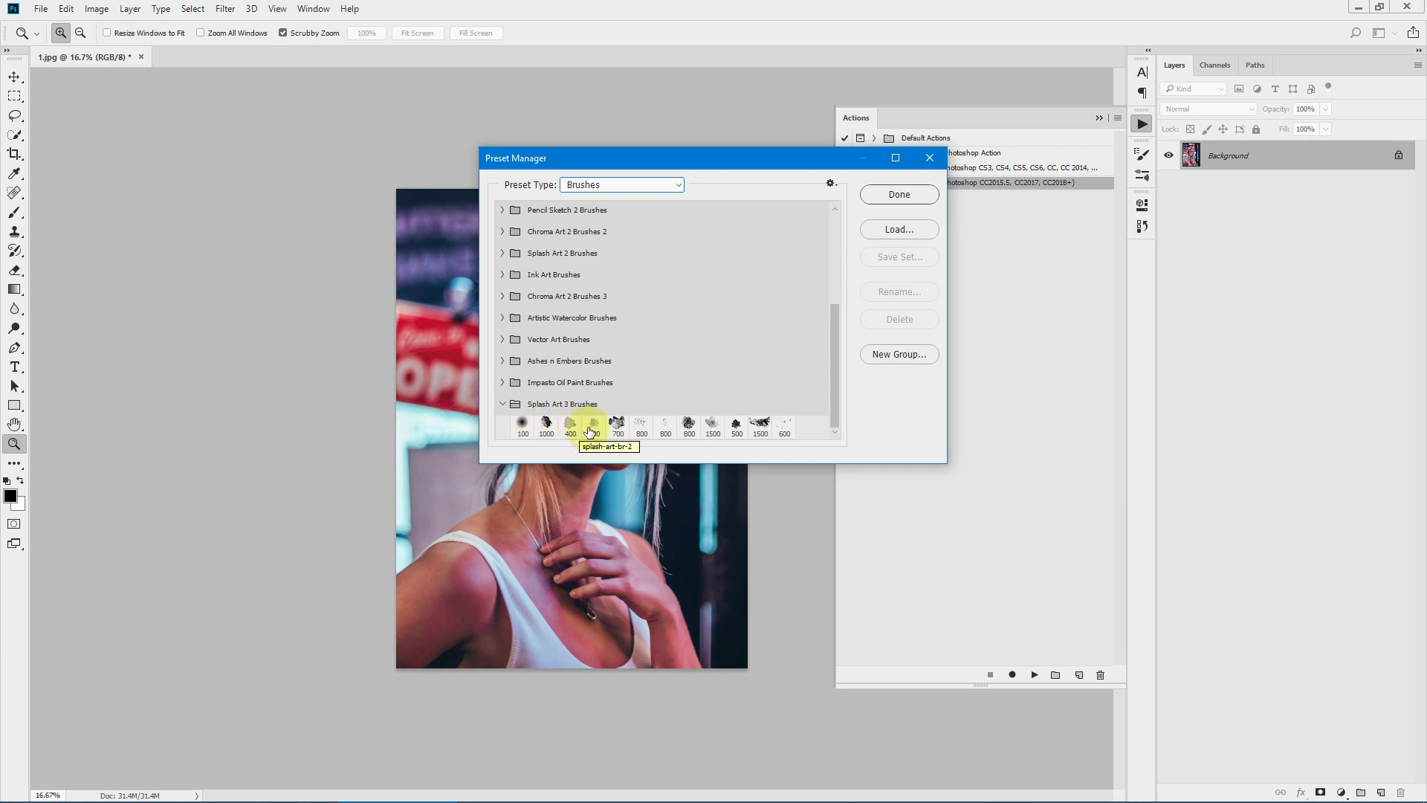
click(676, 186)
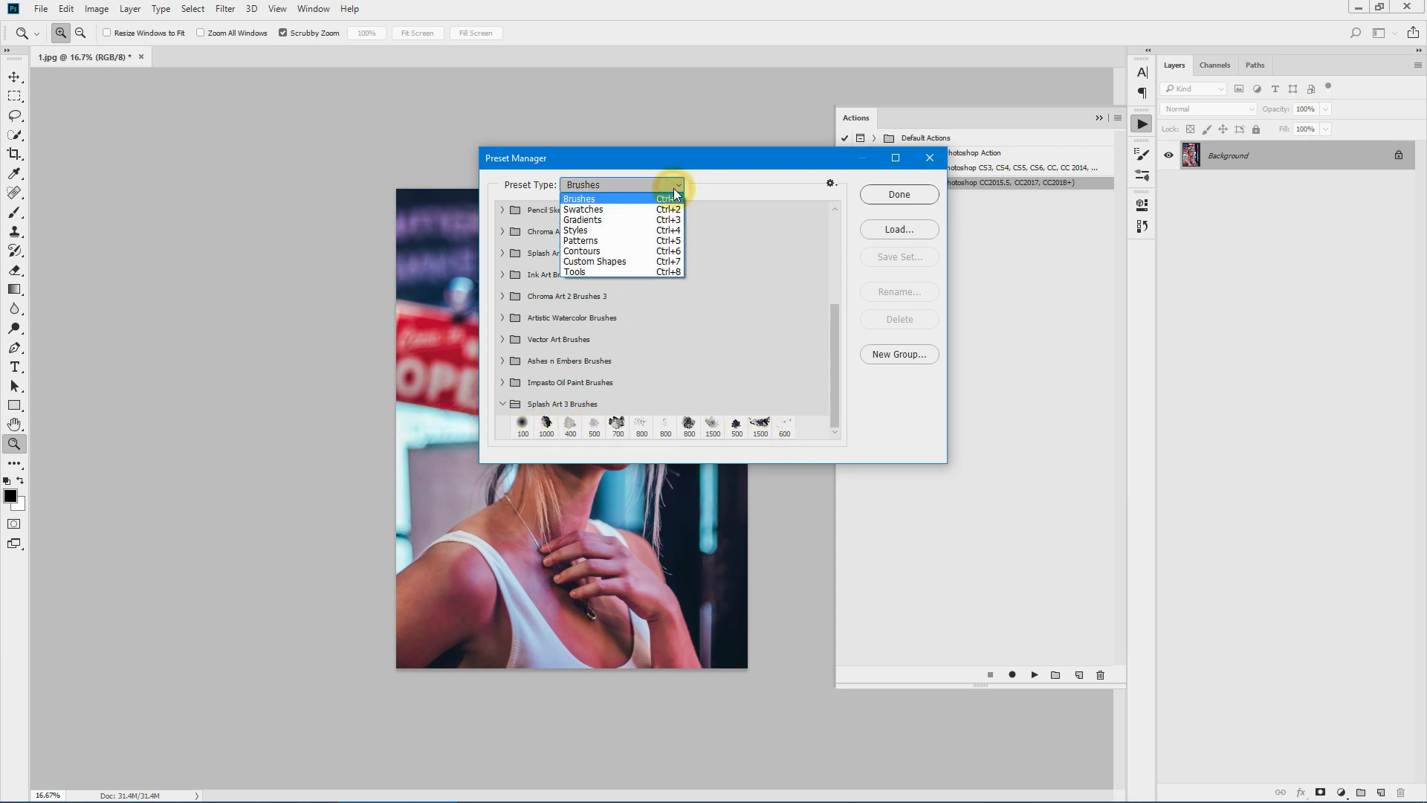
click(578, 241)
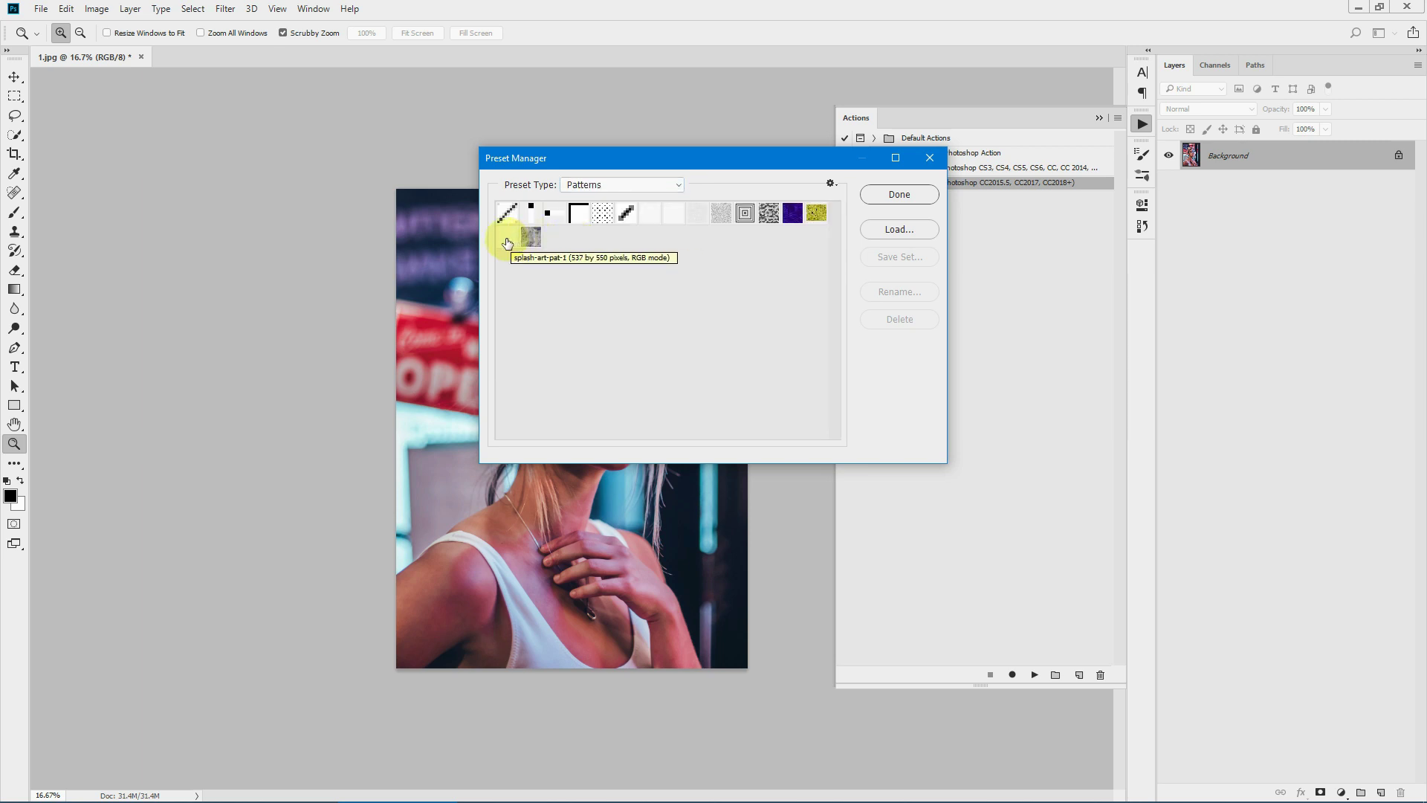
click(898, 194)
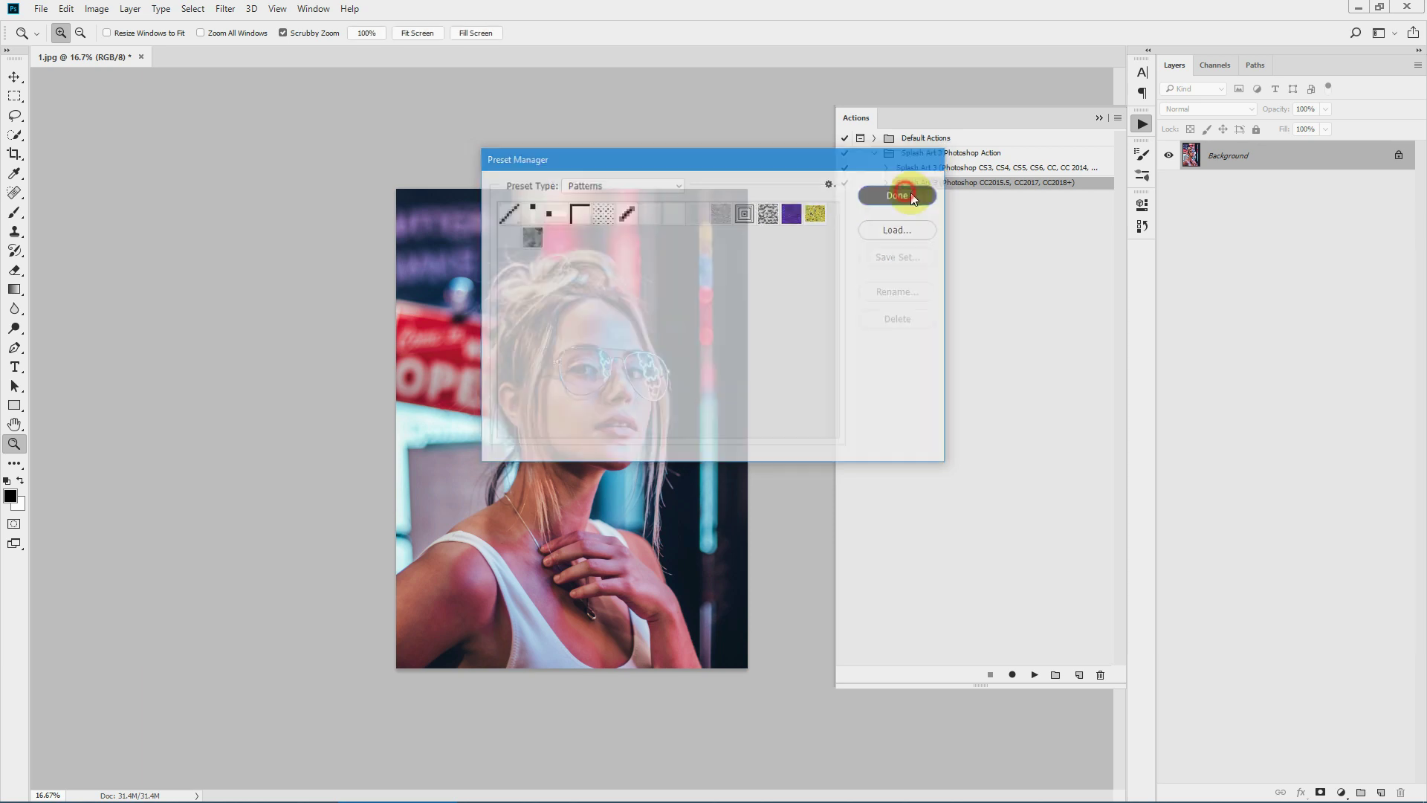
- Fit the photo on screen, collapse Actions, and set the Brush to Normal, 100% opacity and flow
click(417, 33)
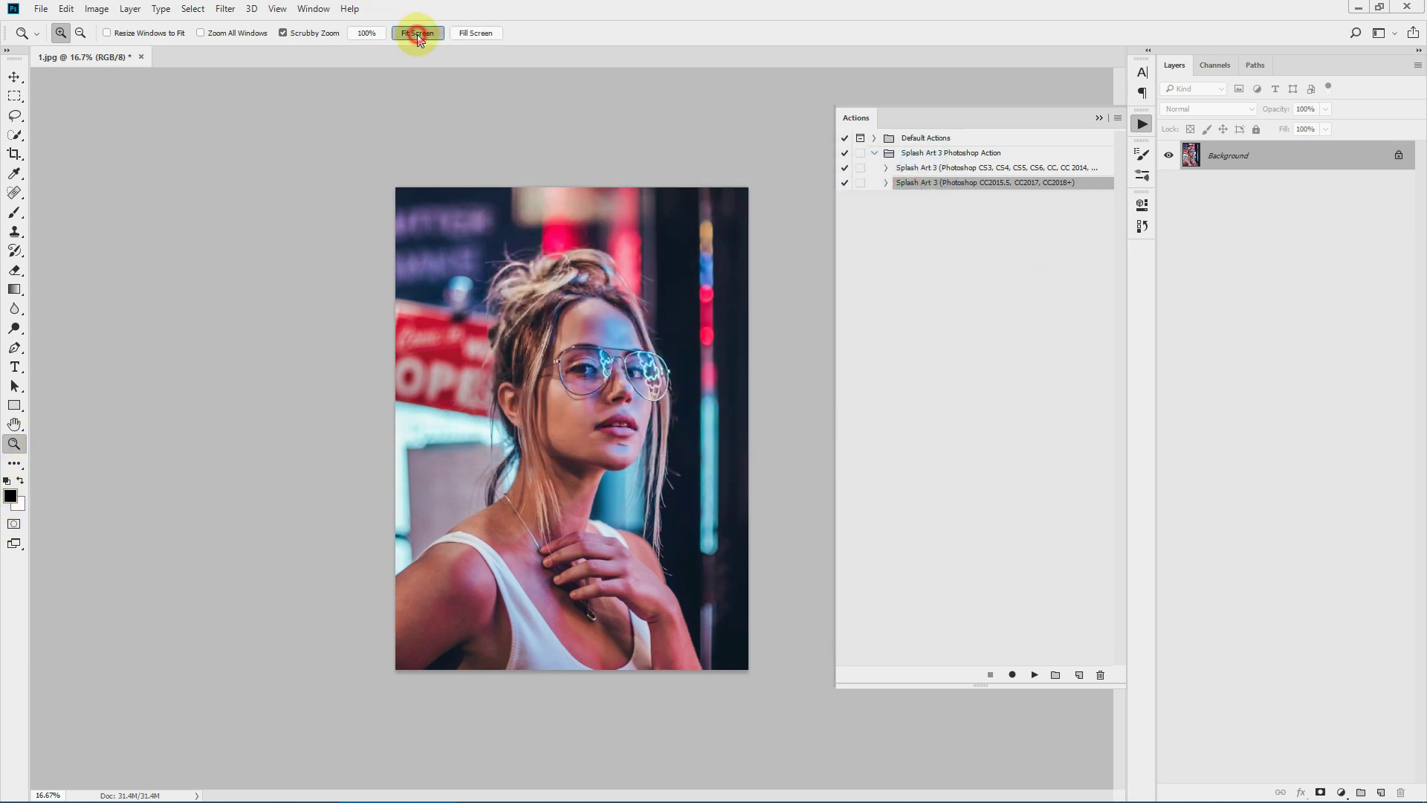
click(1098, 118)
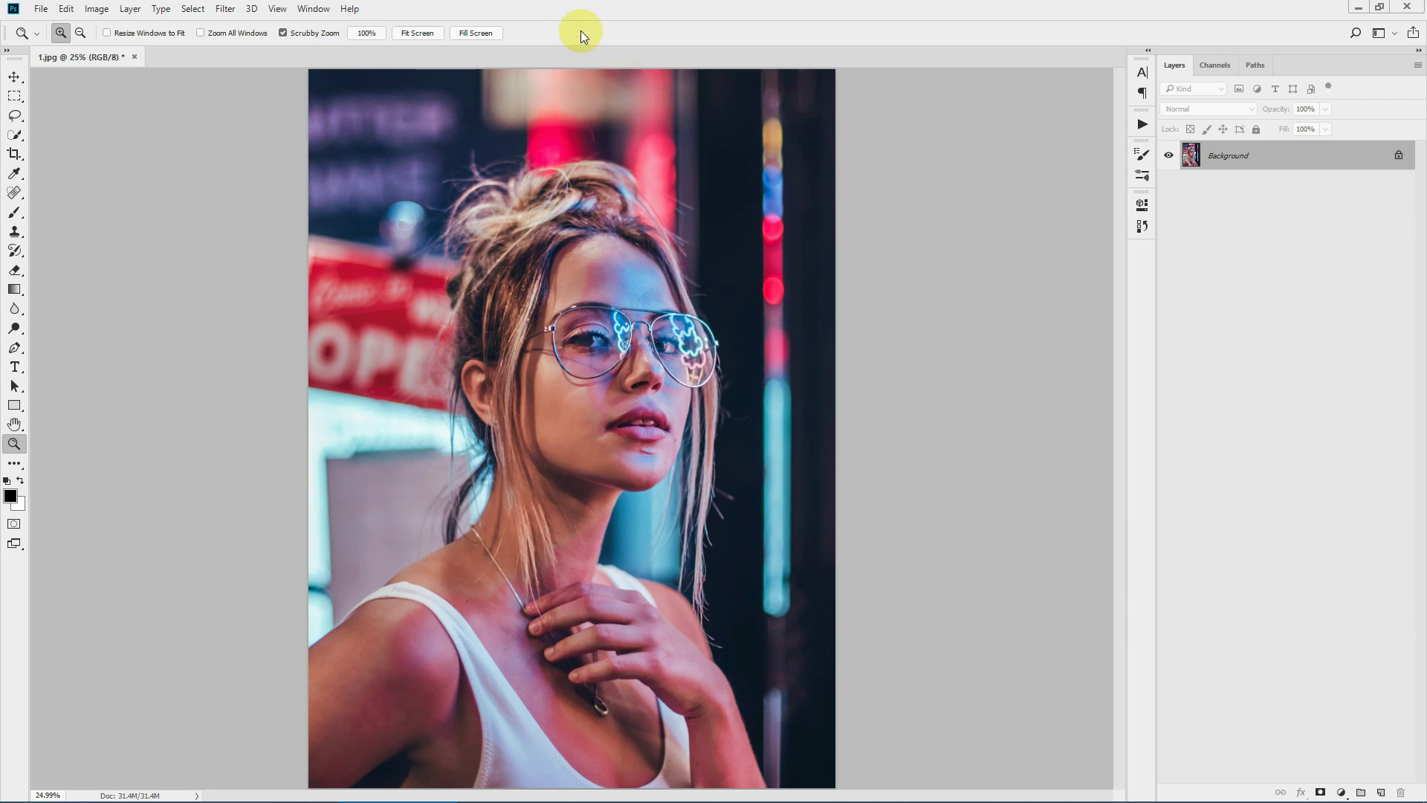
click(14, 212)
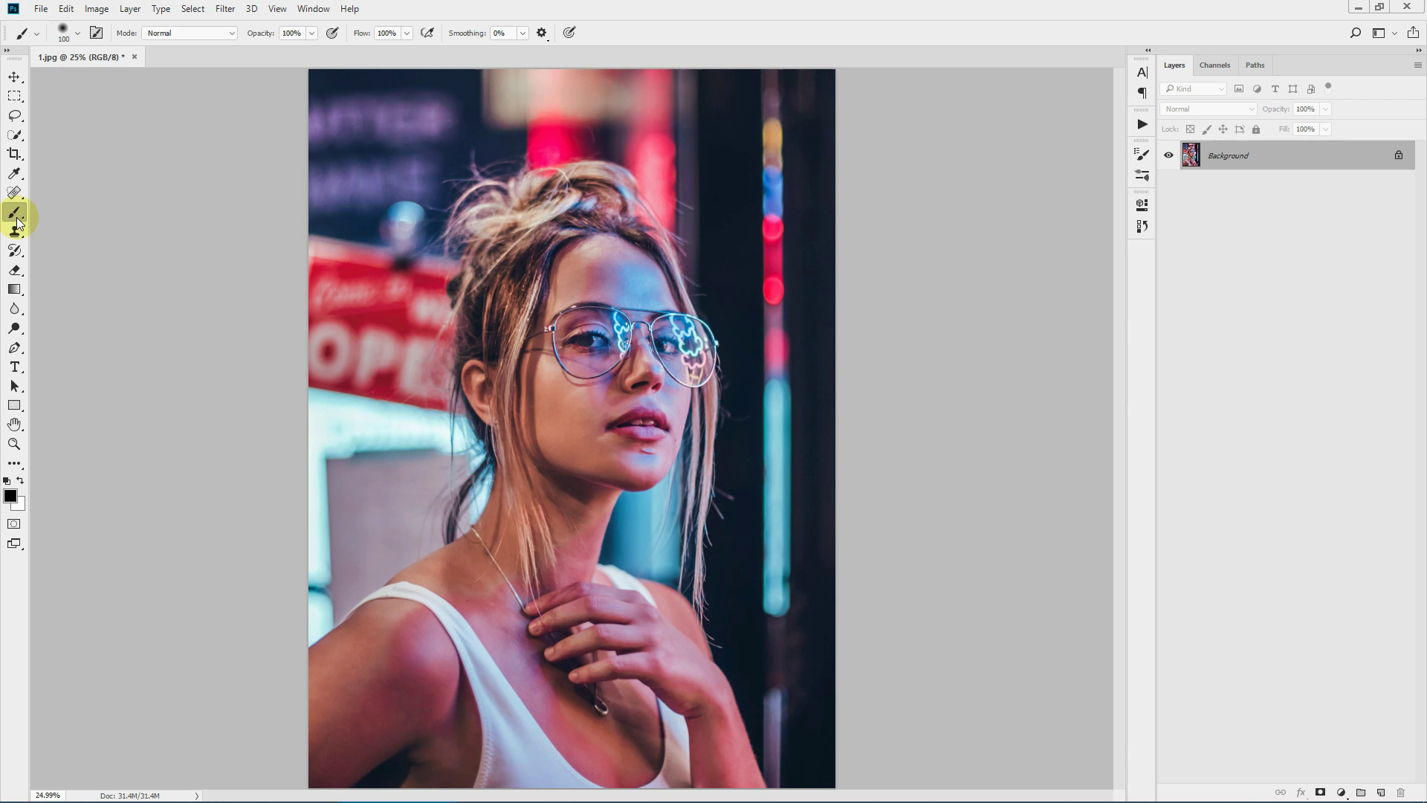
click(199, 33)
click(208, 33)
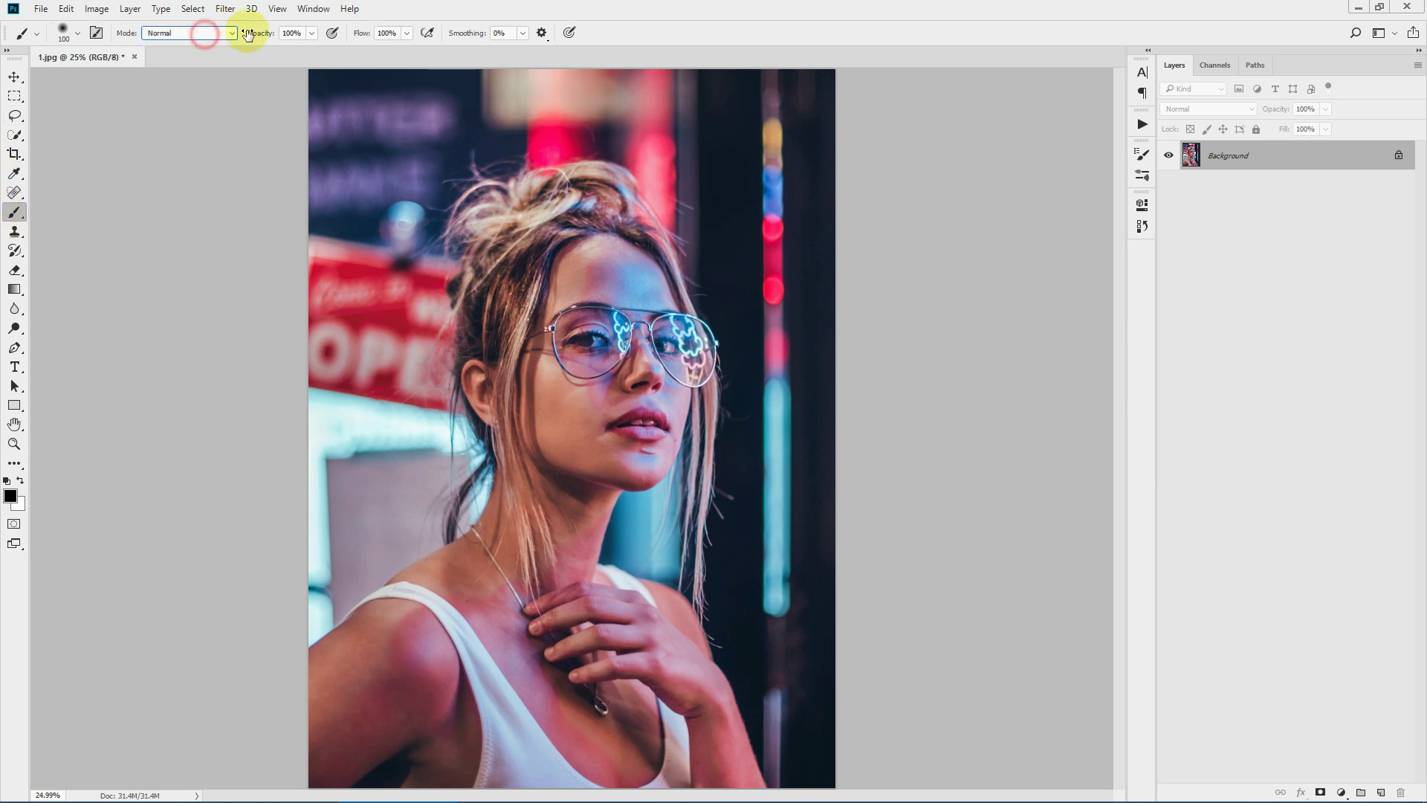
click(359, 32)
click(122, 32)
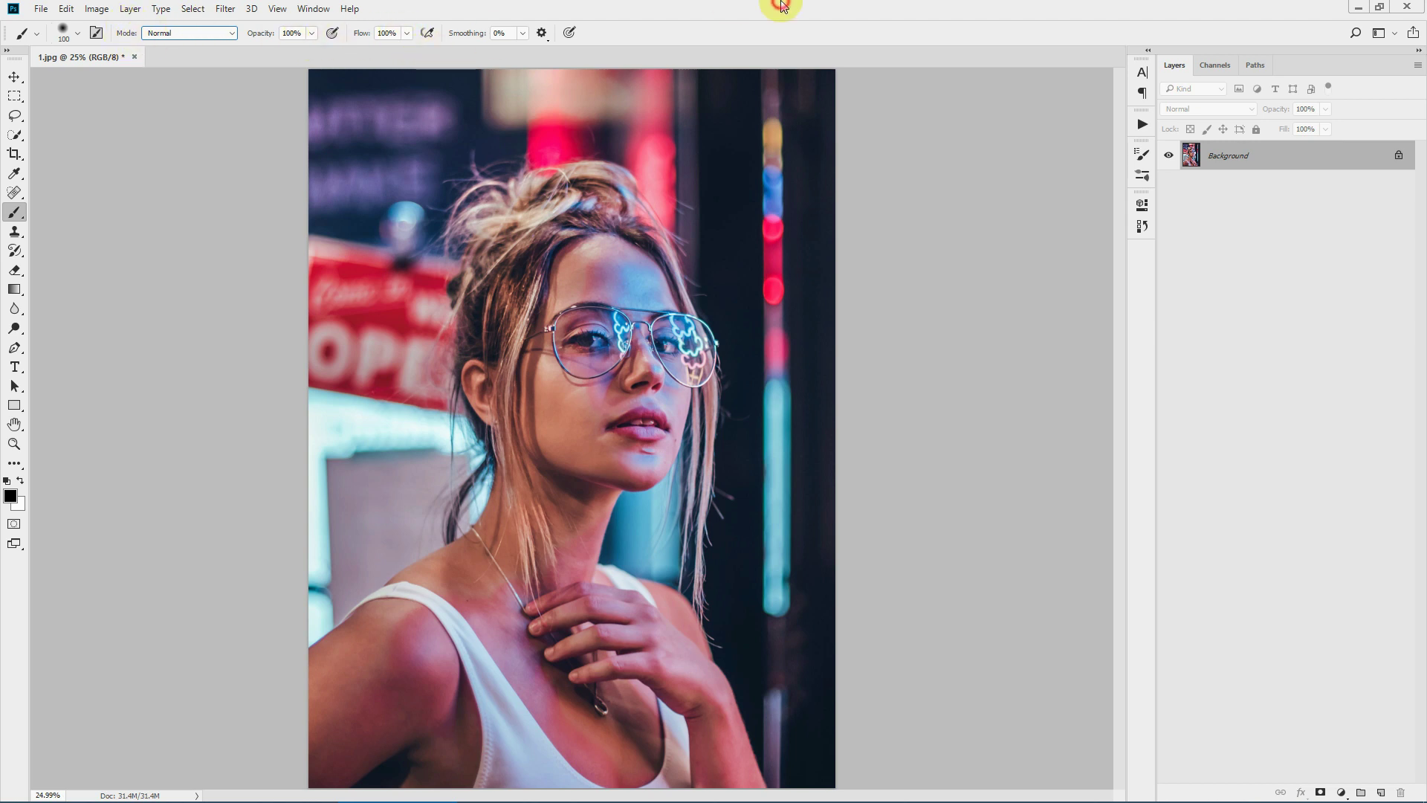
click(97, 9)
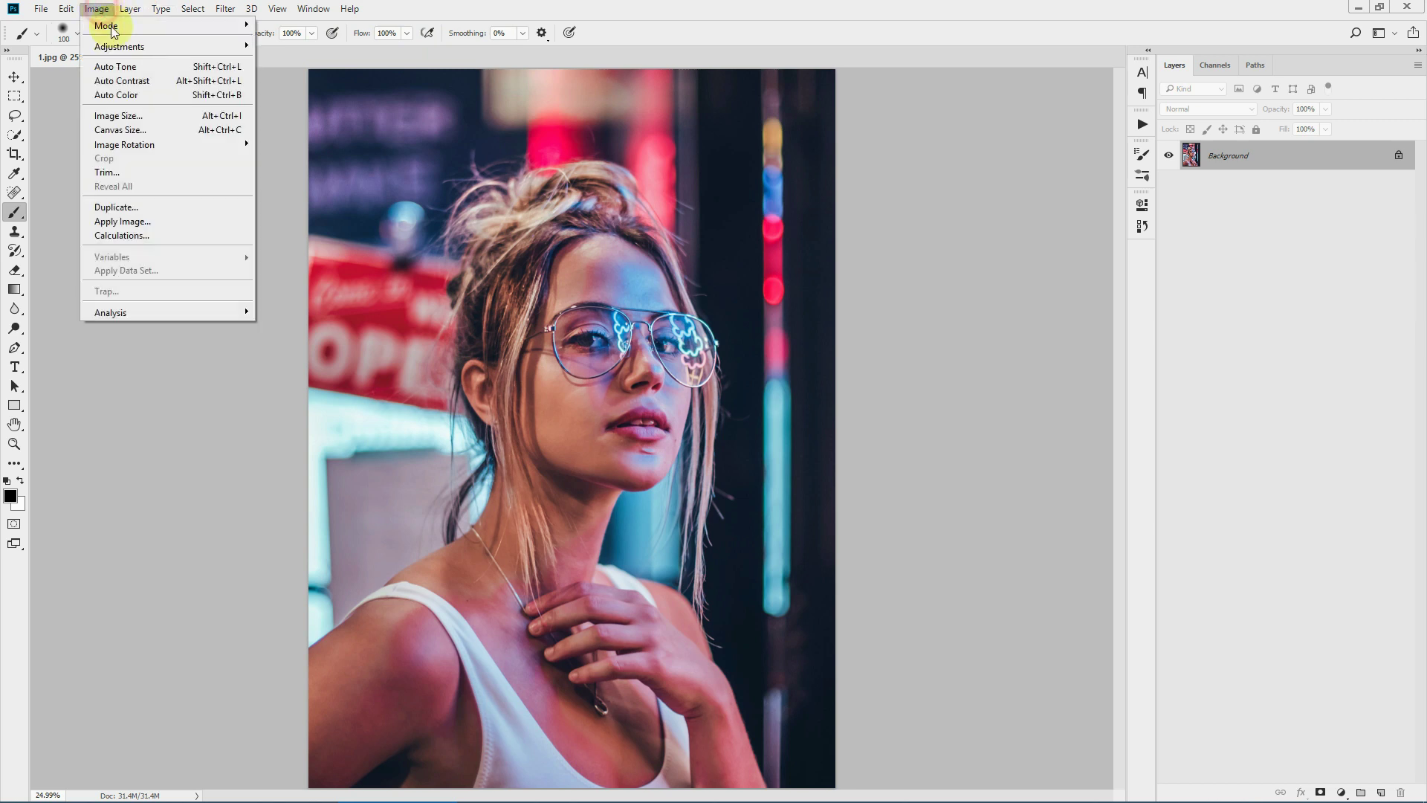
click(142, 117)
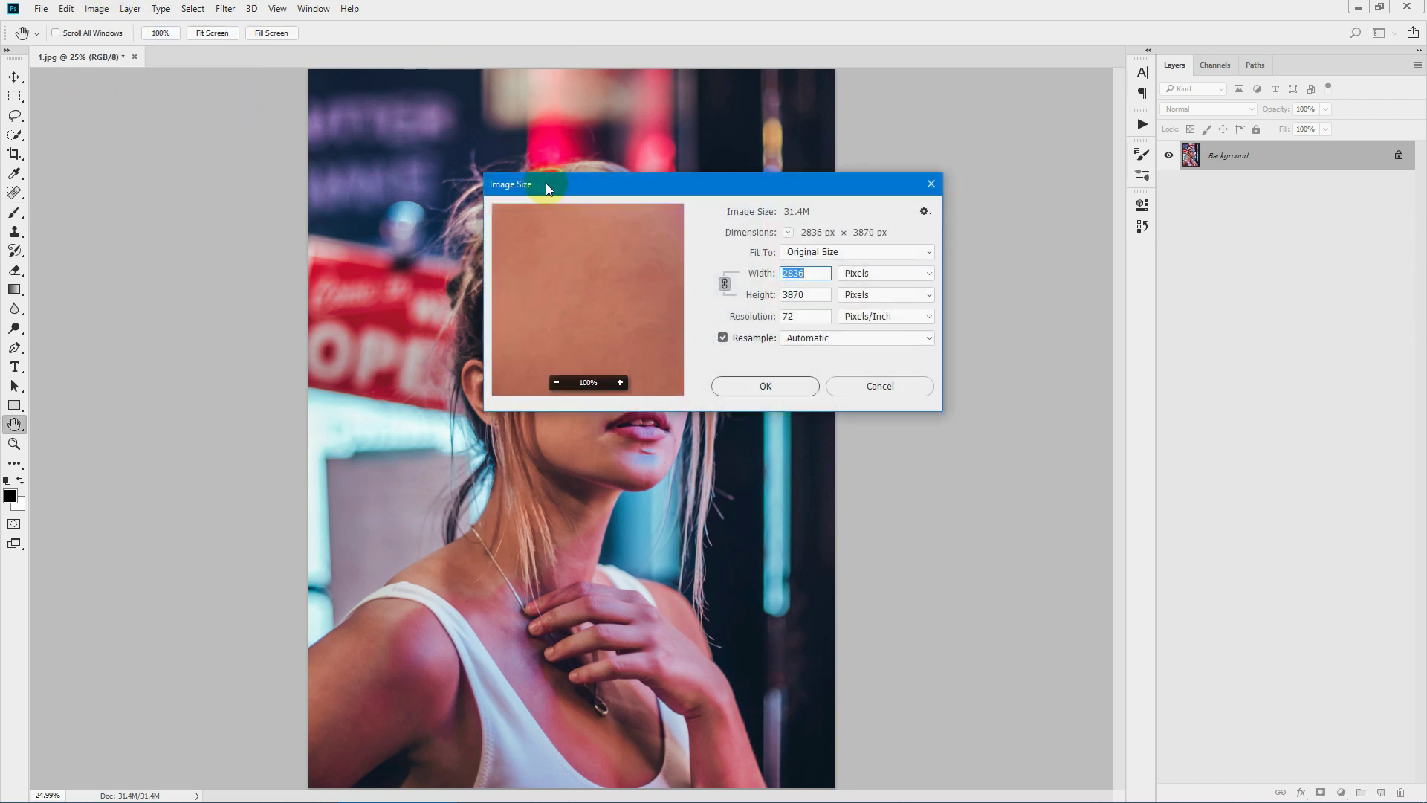
click(810, 275)
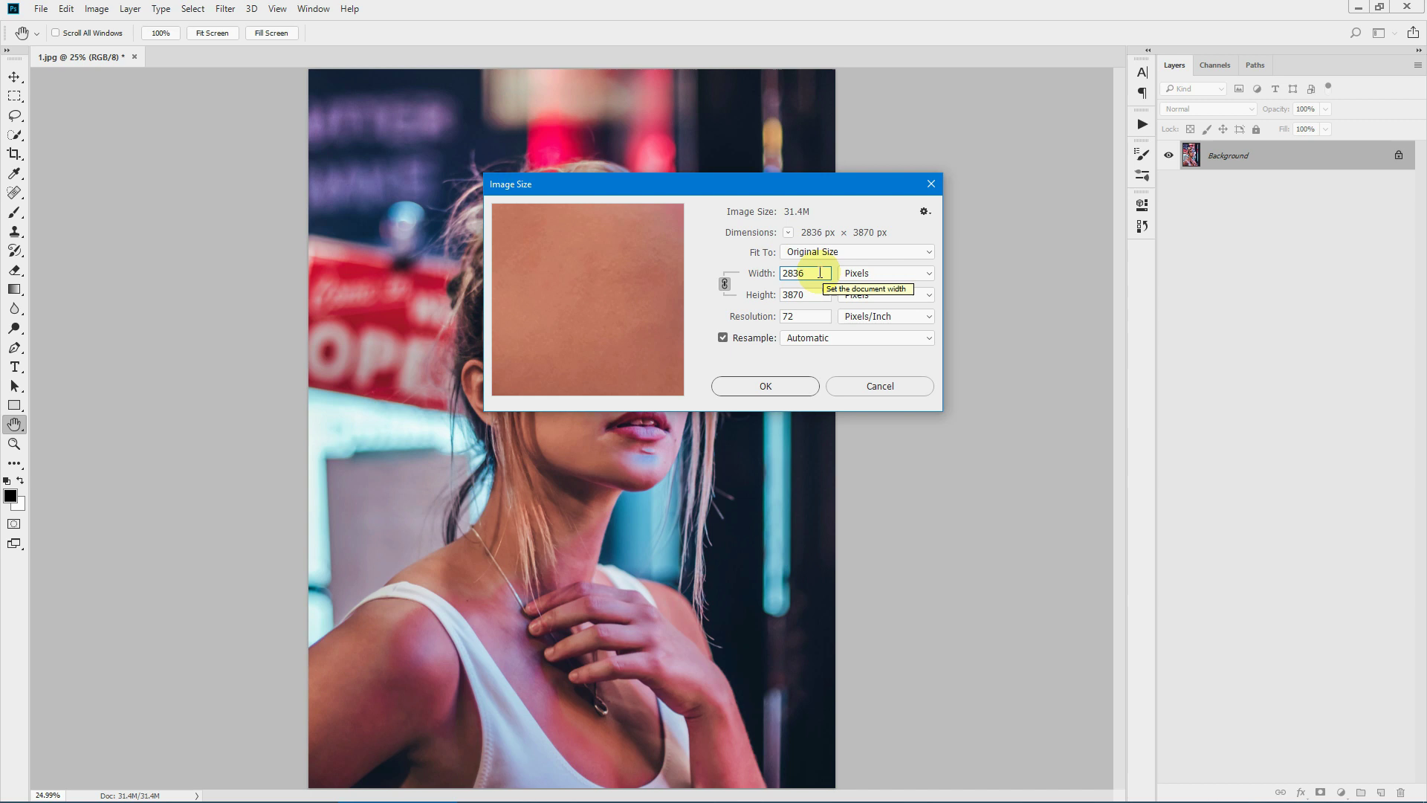
click(928, 184)
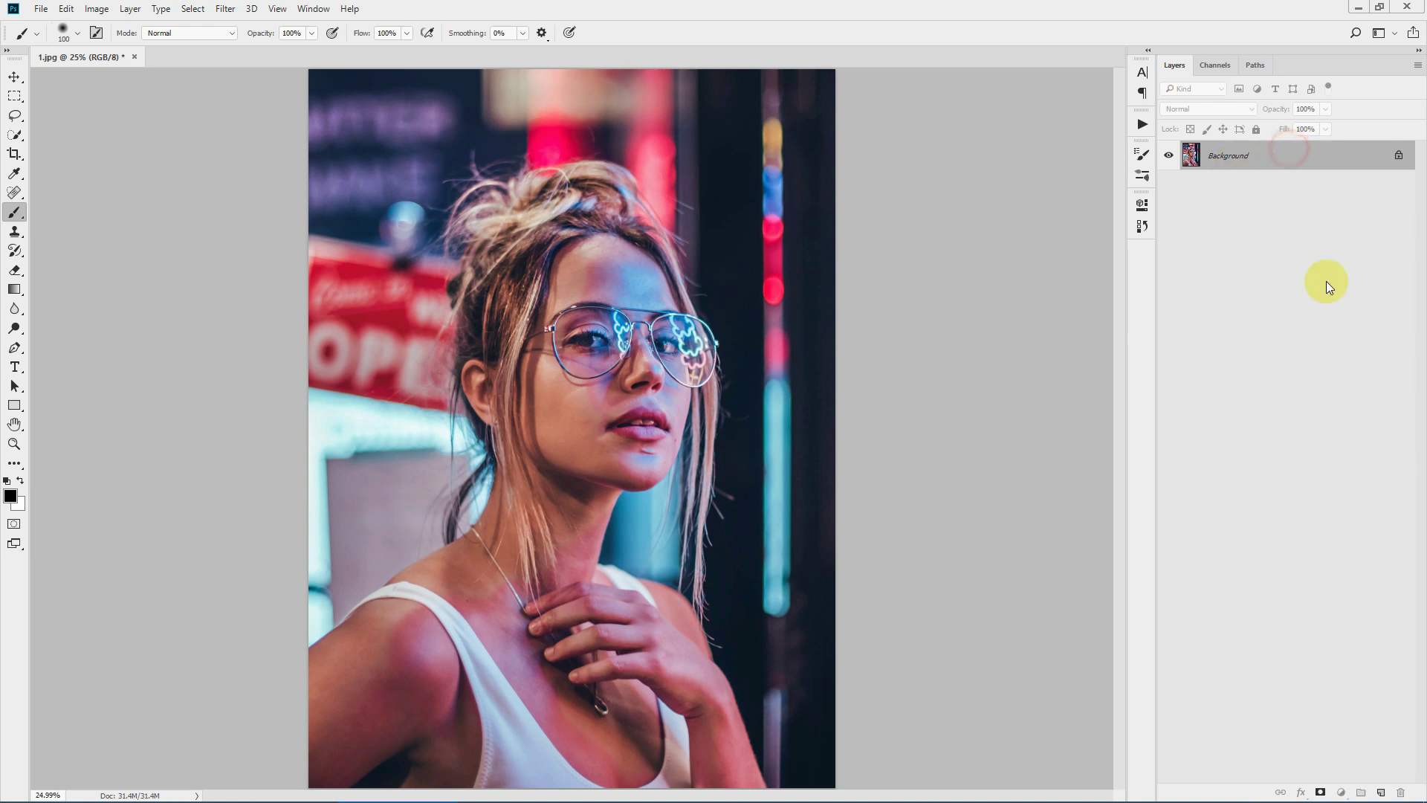
- Create a new layer above the Background and rename it 'subject'
click(1380, 792)
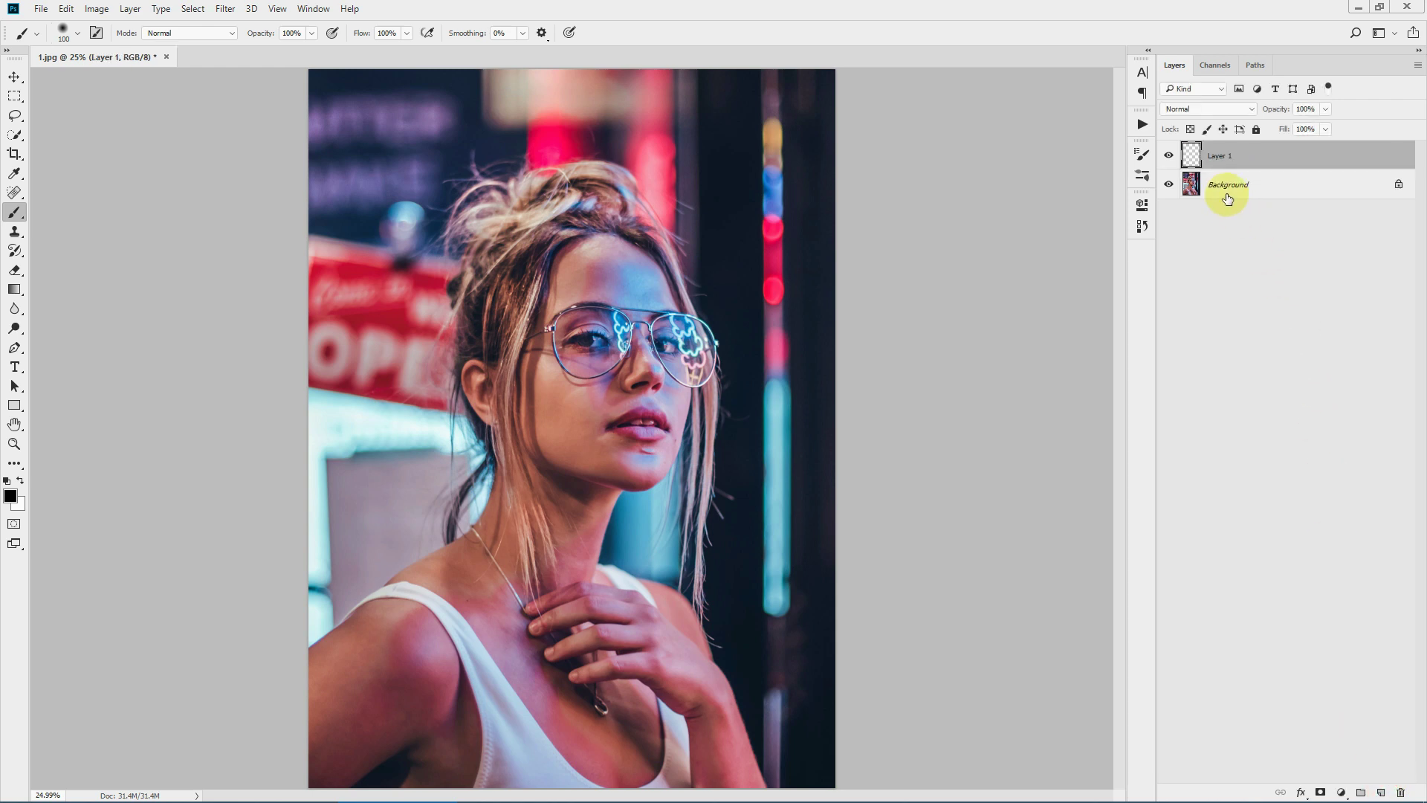
double_click(1217, 156)
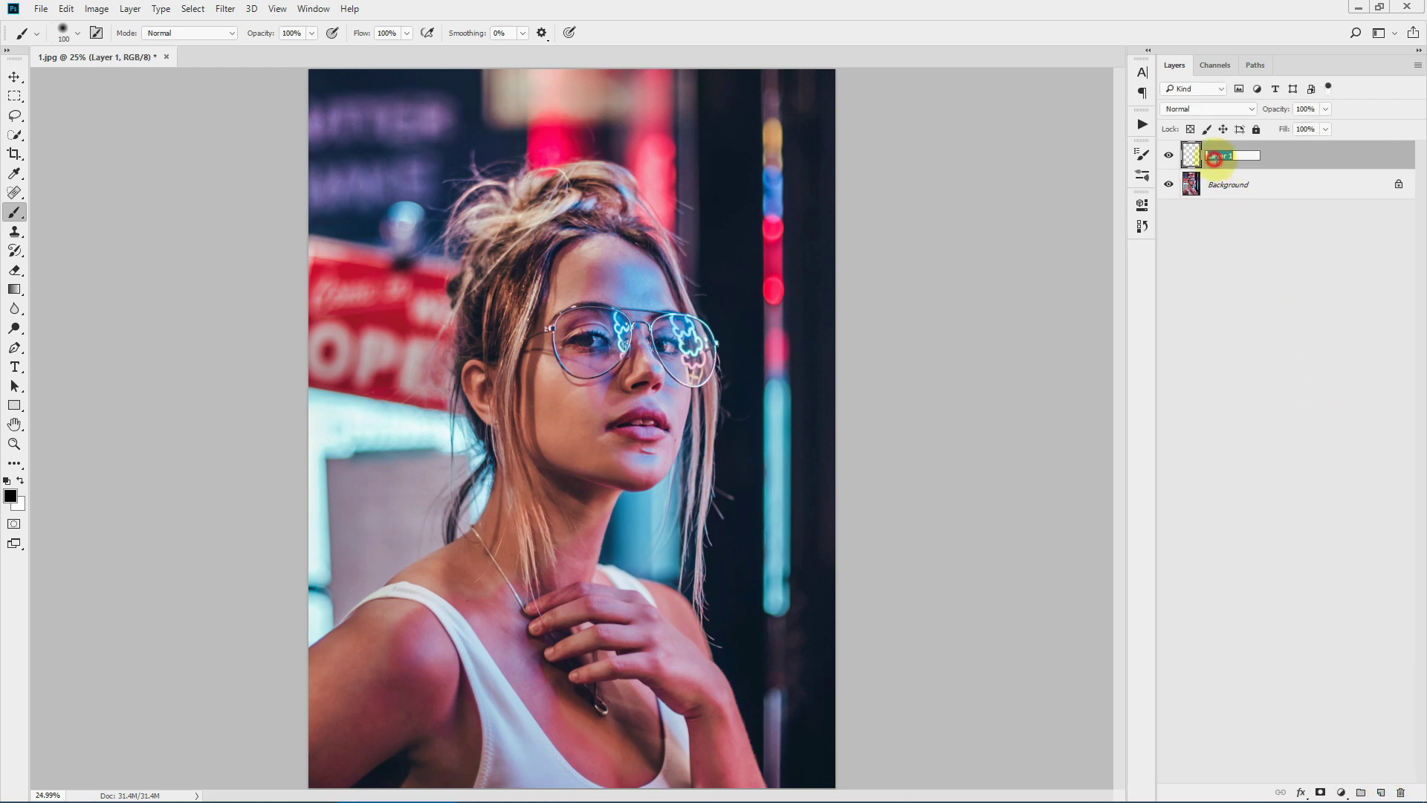
text(subject)
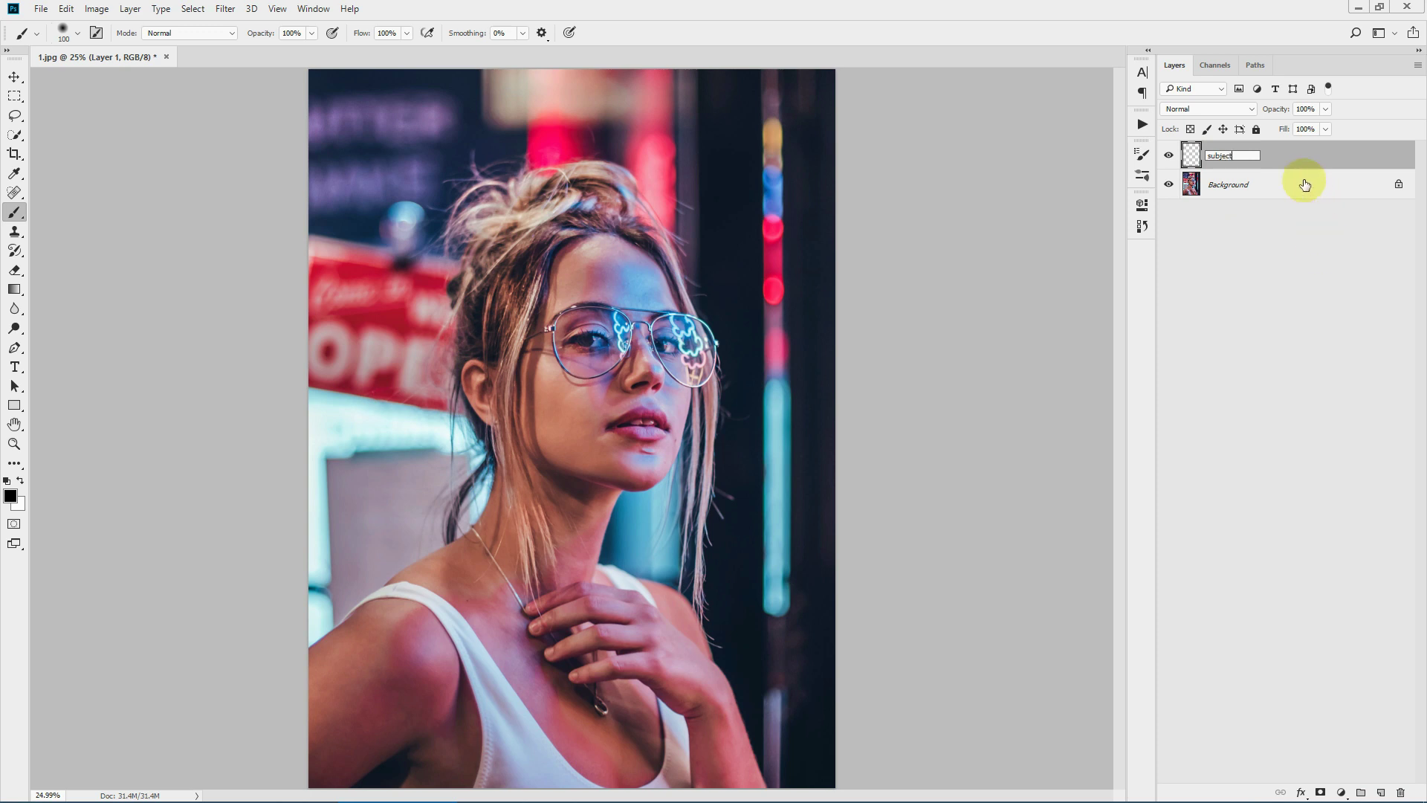
click(1269, 155)
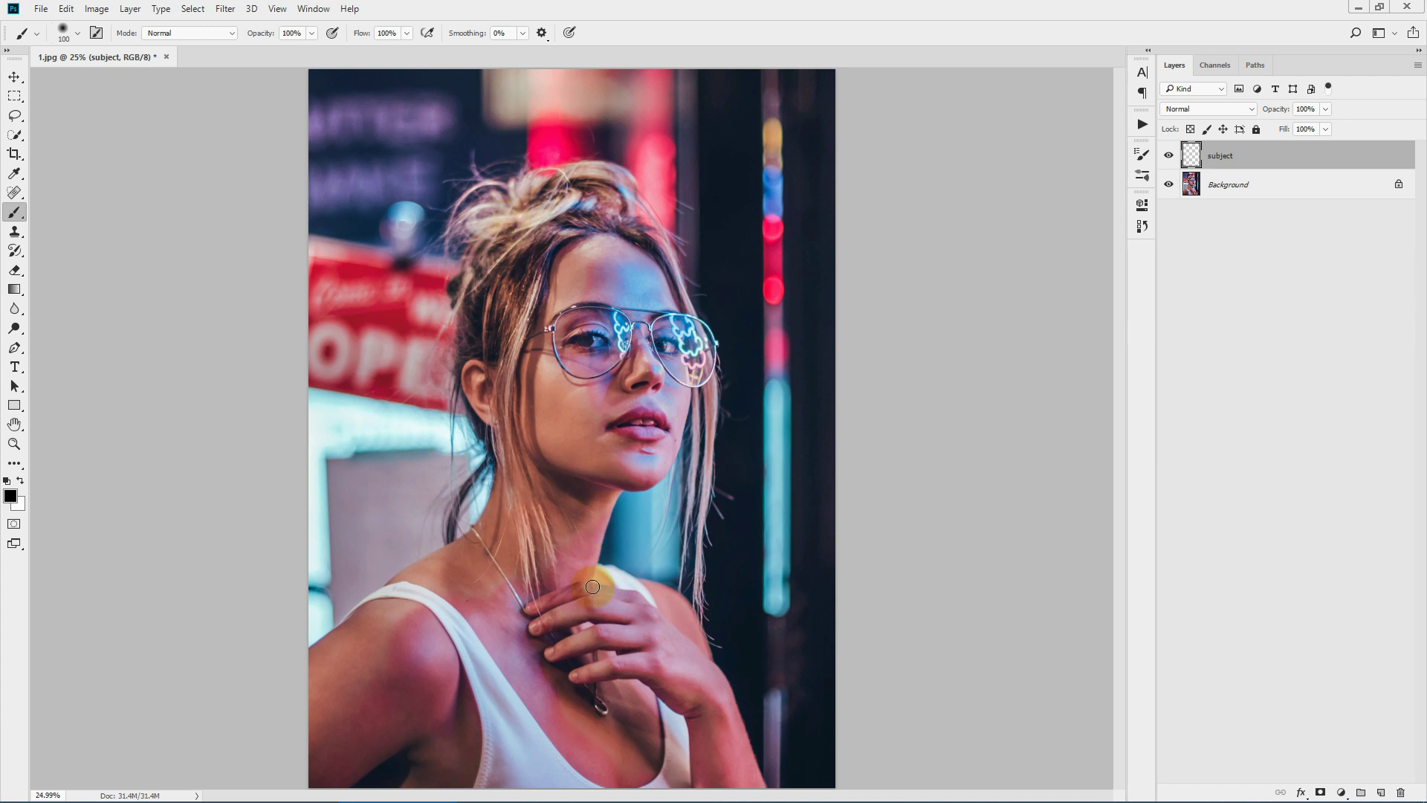
- Select the Soft Round brush preset
click(63, 33)
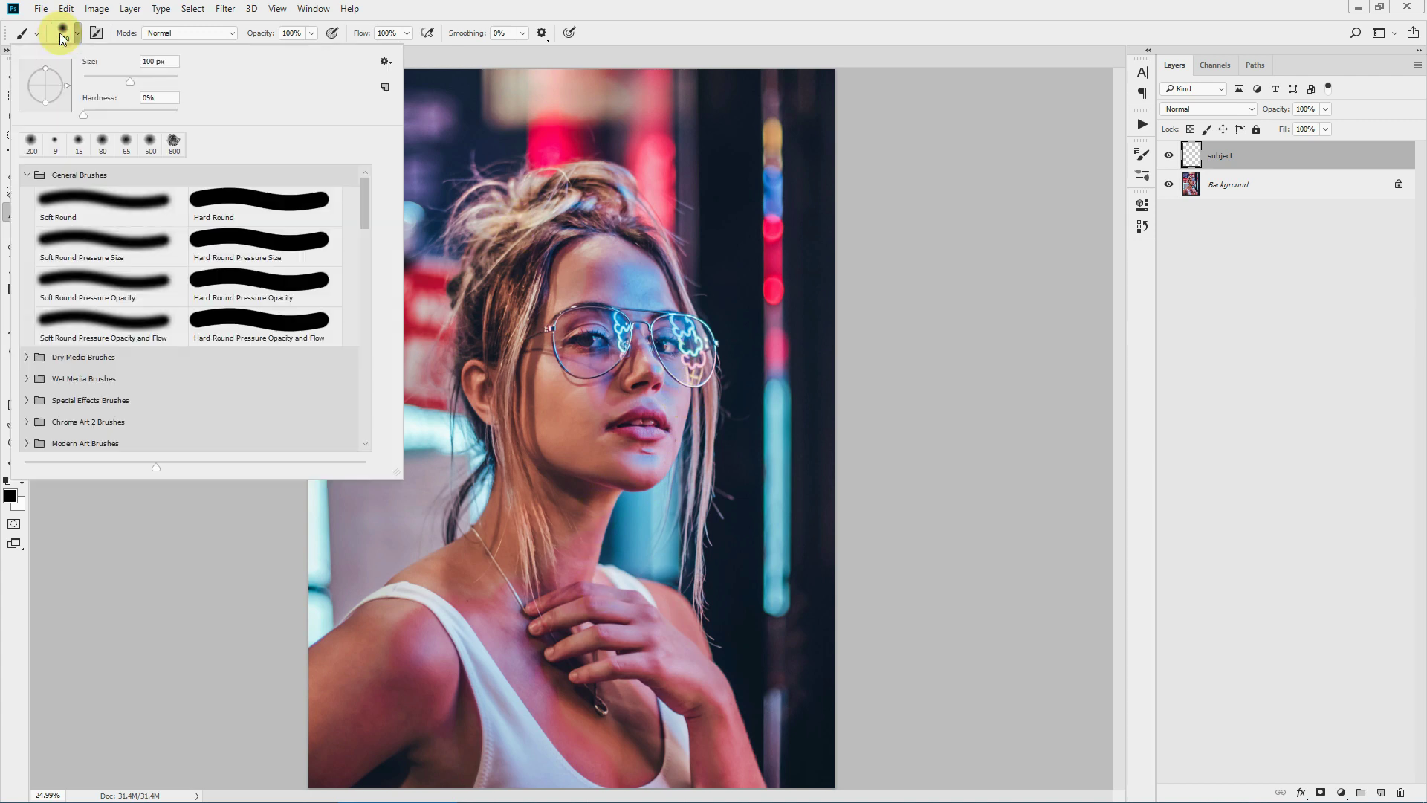
click(98, 213)
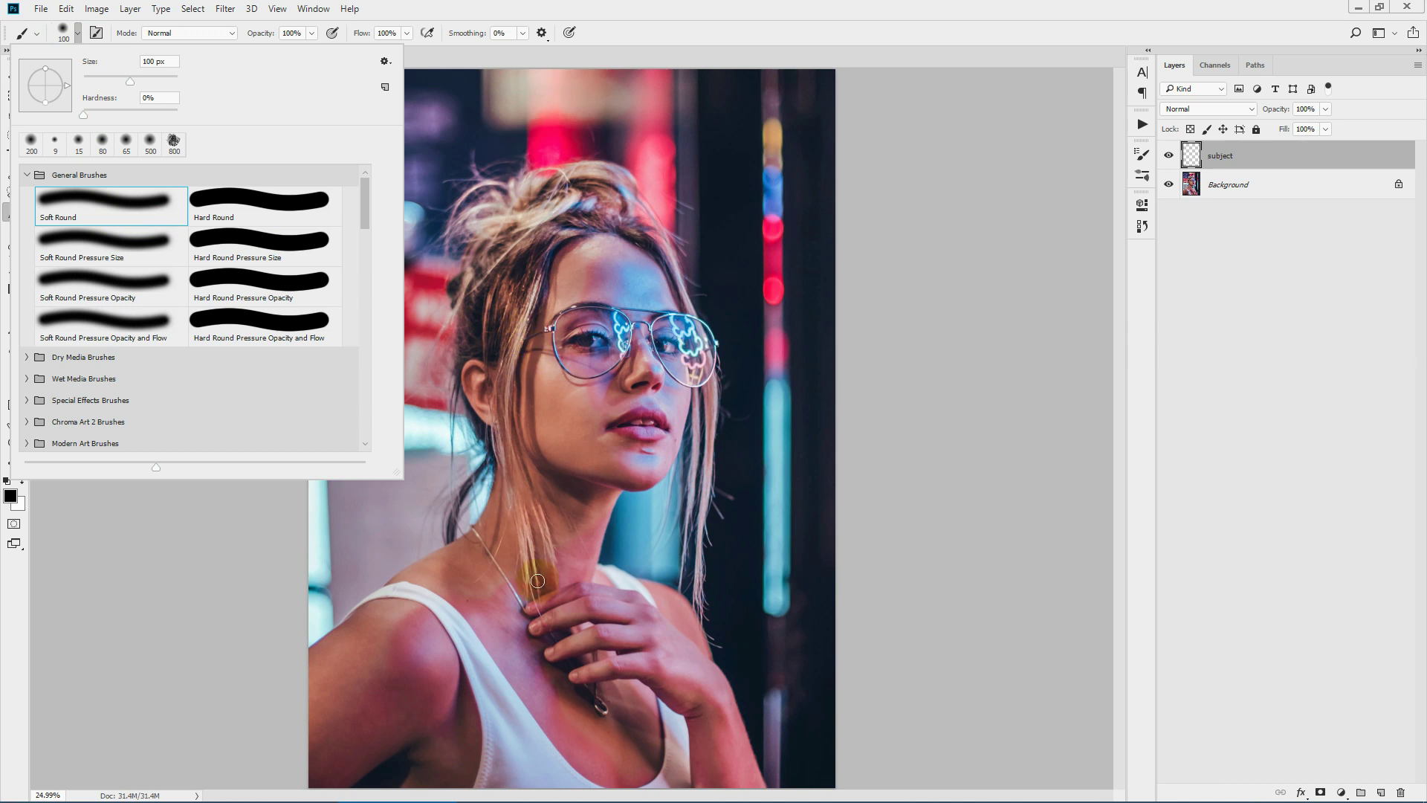
click(765, 7)
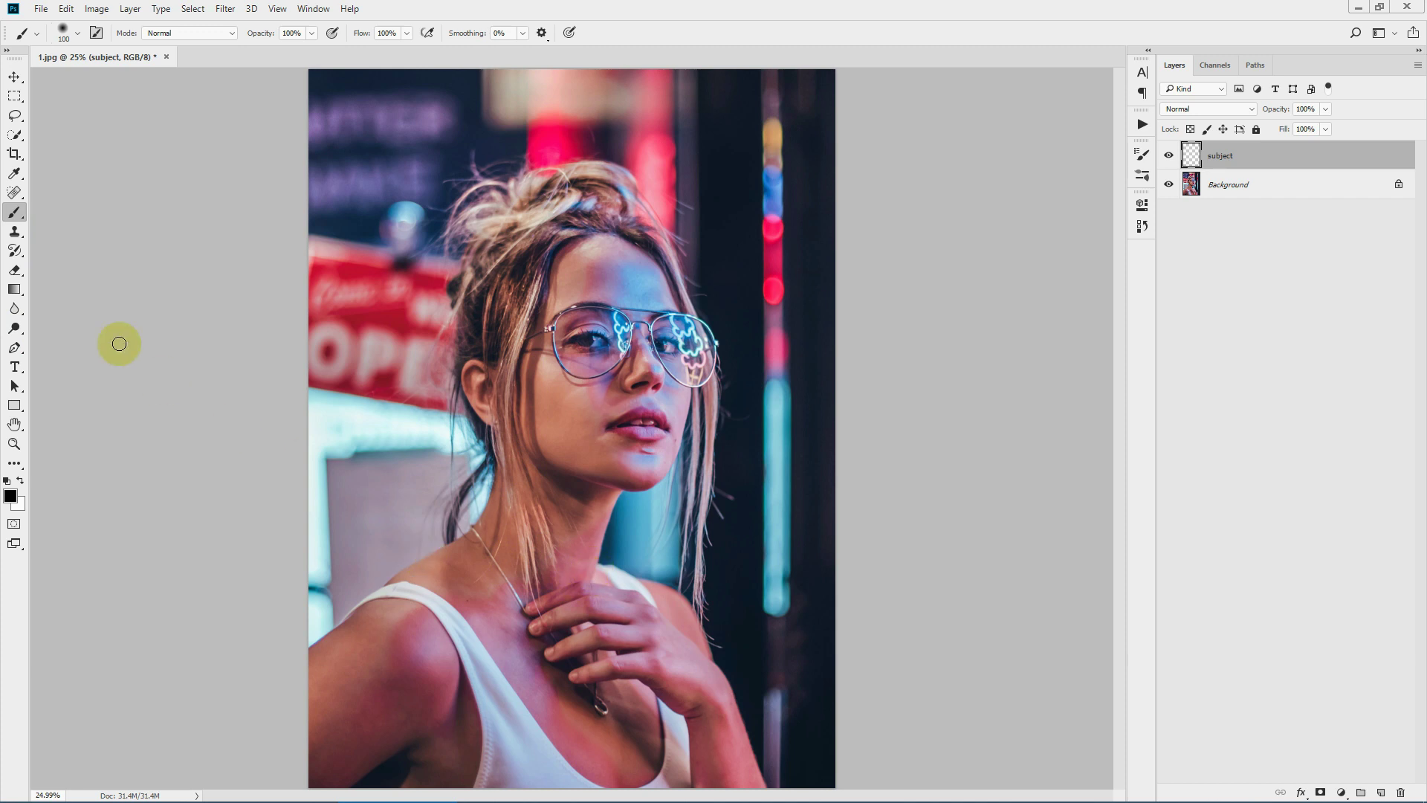
- With the Brush tool active, pick bright red #ff3838 as the foreground colour
click(16, 213)
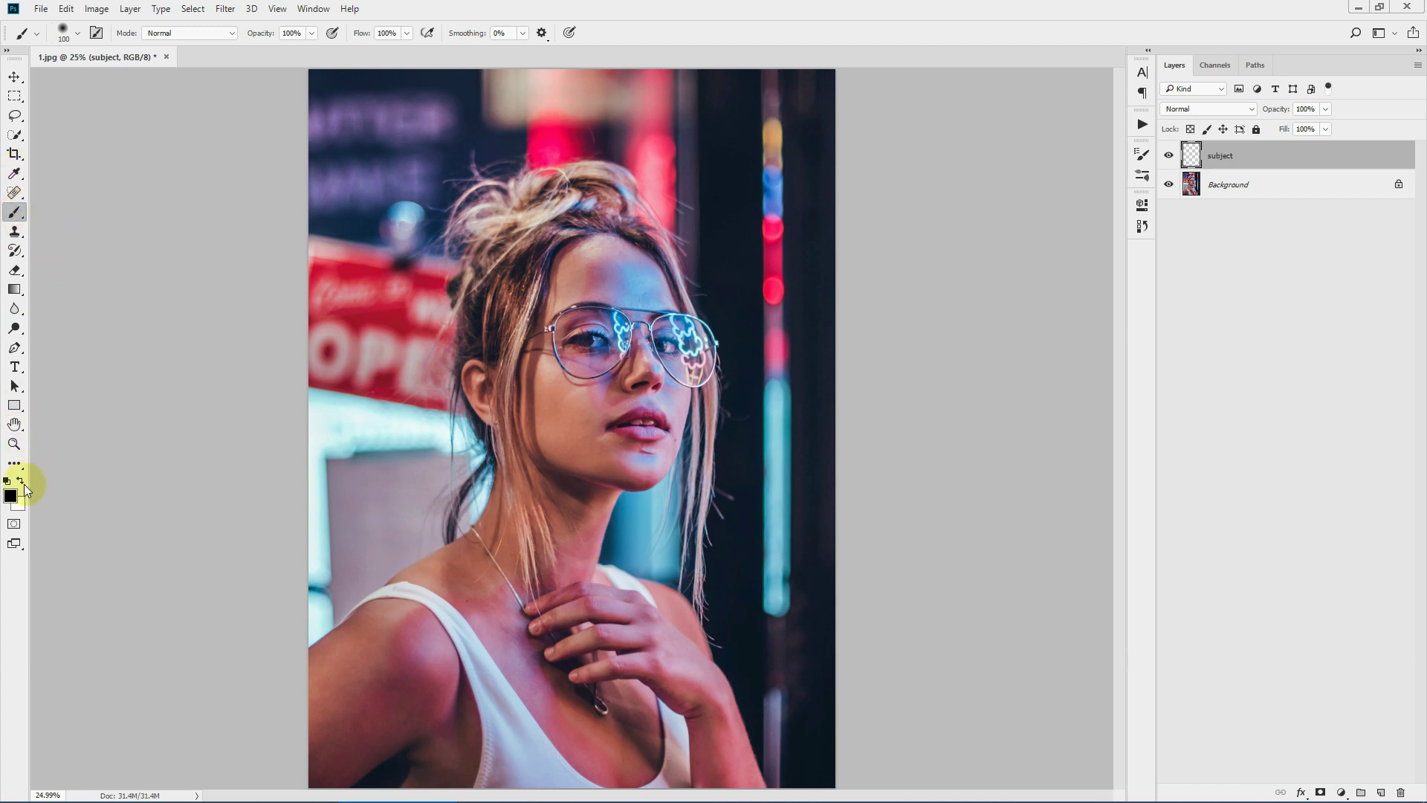
click(11, 498)
click(929, 219)
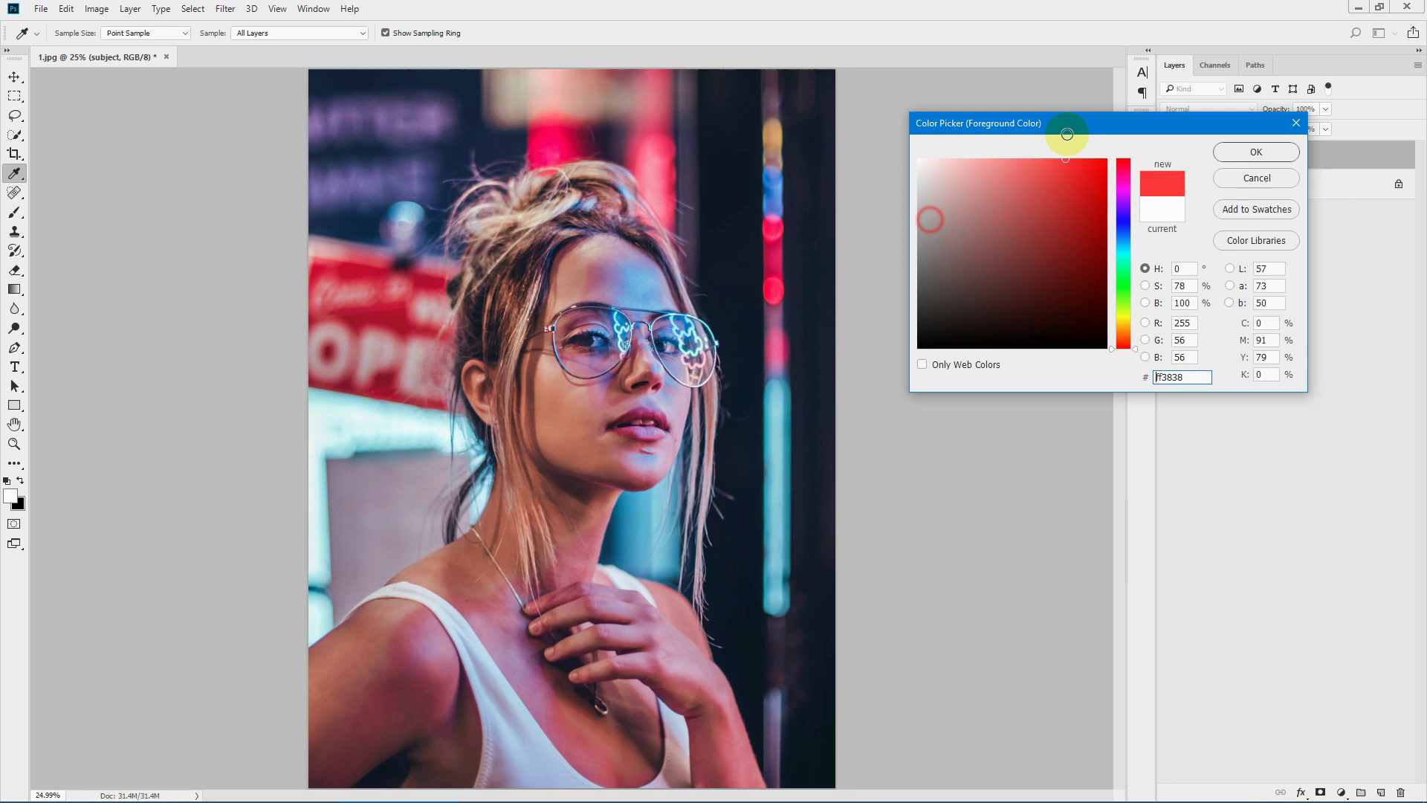
- Change the foreground from red to bright green #34ff9d and switch to the Brush tool
click(1231, 148)
click(10, 496)
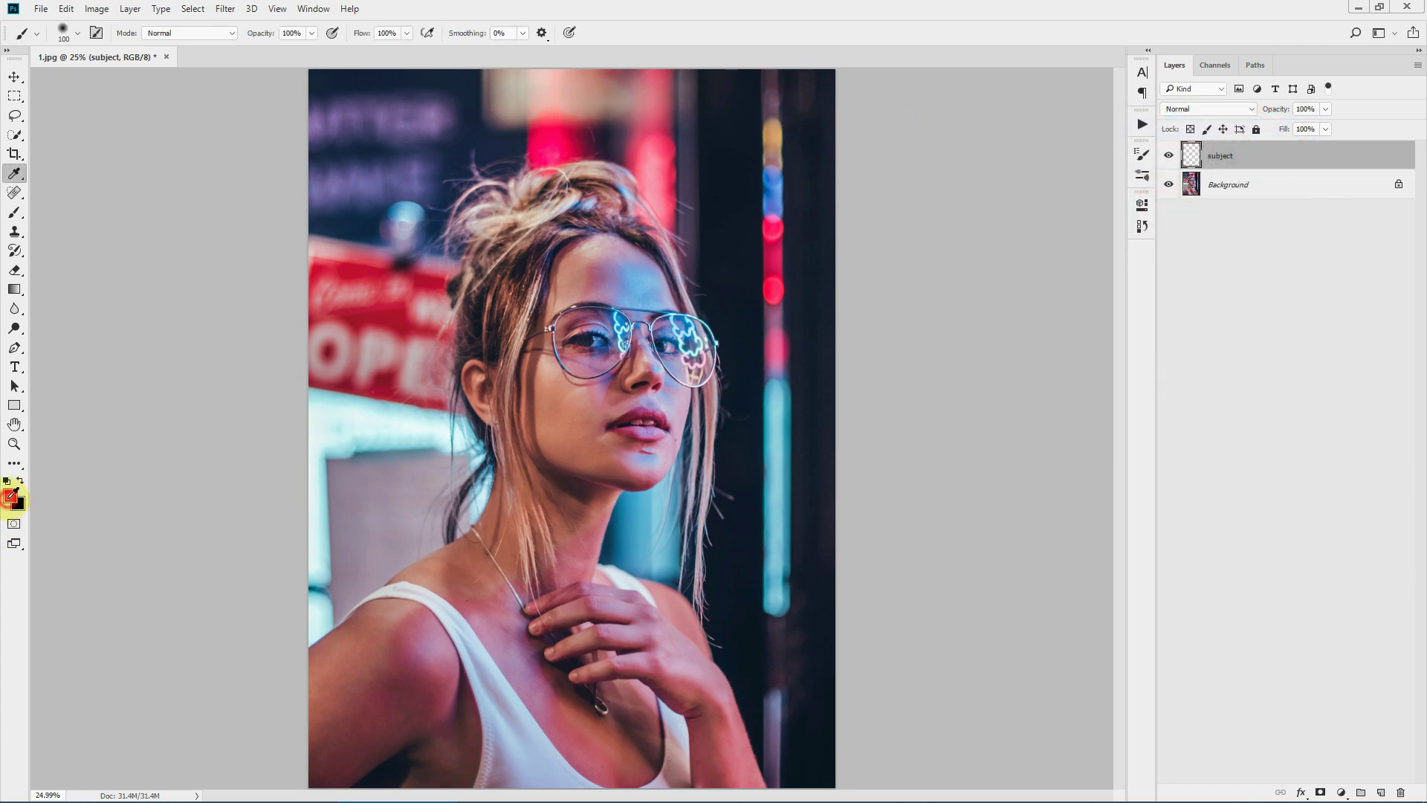
click(1124, 272)
click(1239, 153)
key(b)
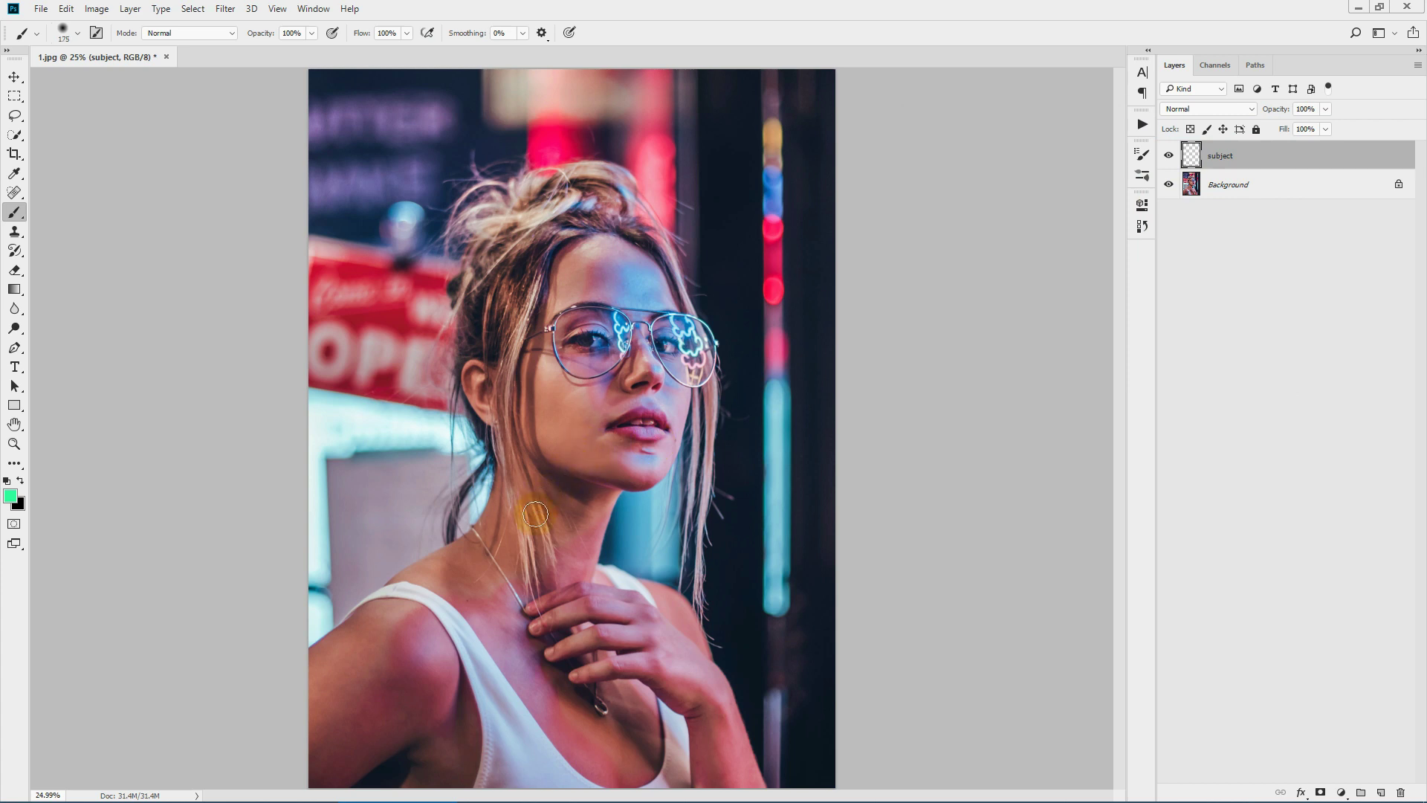
- Paint green along the neck, right hair strands, nose and chin, resizing the brush as needed
mouse_move(494, 558)
mouse_down()
mouse_move(534, 500)
mouse_move(462, 555)
mouse_move(497, 528)
mouse_move(464, 550)
mouse_move(498, 514)
mouse_move(489, 530)
mouse_move(502, 465)
mouse_move(467, 363)
mouse_move(466, 224)
mouse_move(503, 195)
mouse_move(532, 201)
mouse_move(535, 181)
mouse_move(617, 174)
mouse_move(625, 238)
mouse_move(628, 223)
mouse_move(662, 258)
mouse_move(641, 234)
mouse_move(705, 350)
mouse_move(704, 372)
mouse_move(669, 383)
mouse_move(666, 401)
mouse_move(703, 375)
mouse_move(702, 556)
mouse_up()
key(bracketleft)
key(bracketleft)
drag(685, 380, 694, 521)
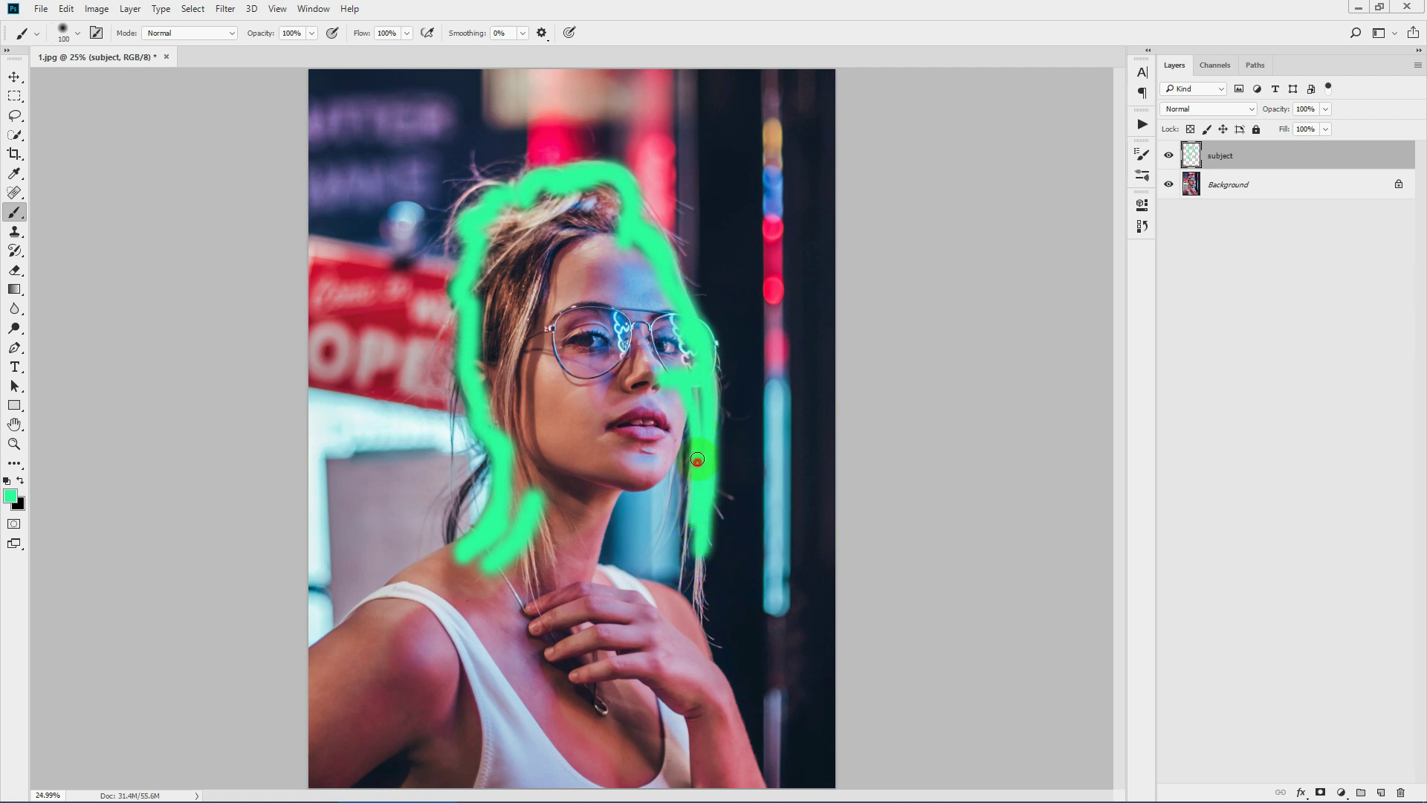
key(bracketright)
drag(685, 383, 687, 404)
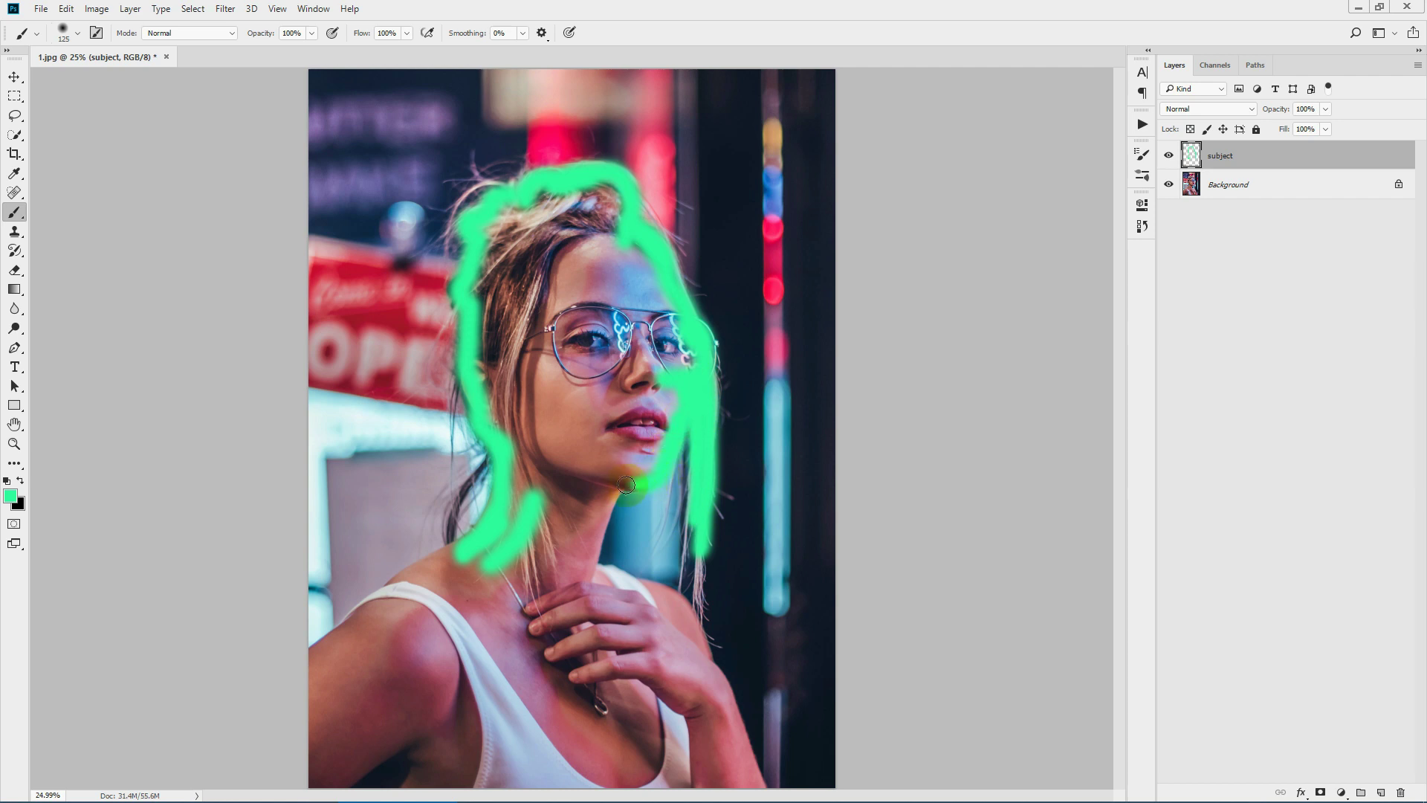
mouse_move(620, 487)
mouse_down()
mouse_move(592, 592)
mouse_move(608, 576)
mouse_move(667, 596)
mouse_up()
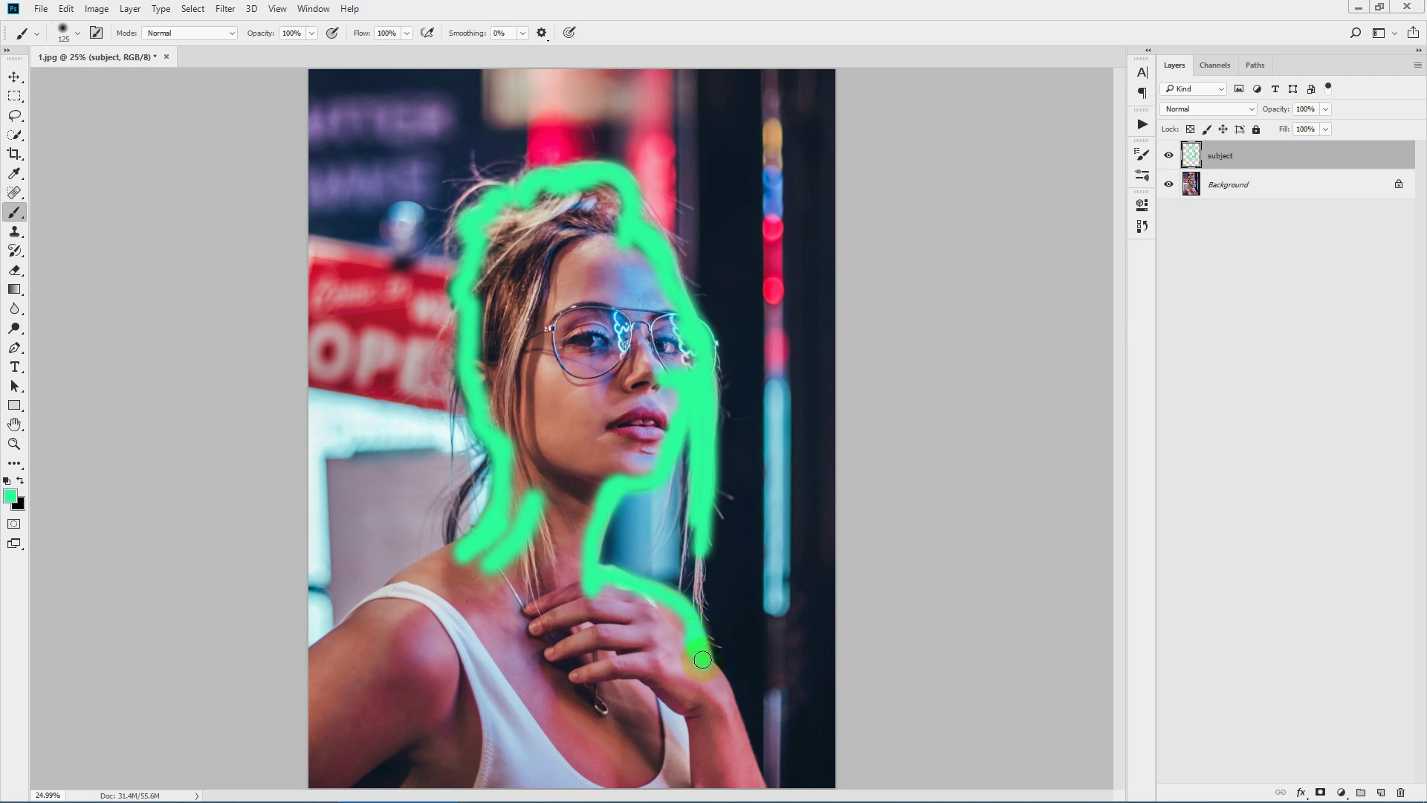
key(])
mouse_move(566, 499)
mouse_down()
mouse_move(608, 472)
mouse_move(652, 465)
mouse_move(657, 434)
mouse_move(622, 472)
mouse_move(658, 433)
mouse_move(644, 424)
mouse_move(617, 452)
mouse_move(660, 395)
mouse_move(660, 417)
mouse_move(681, 348)
mouse_move(691, 357)
mouse_move(631, 252)
mouse_move(665, 353)
mouse_move(678, 333)
mouse_move(605, 275)
mouse_move(637, 354)
mouse_move(600, 453)
mouse_move(641, 379)
mouse_move(563, 503)
mouse_move(573, 459)
mouse_move(520, 489)
mouse_move(482, 327)
mouse_move(513, 275)
mouse_move(485, 392)
mouse_move(492, 351)
mouse_move(517, 432)
mouse_move(573, 424)
mouse_move(581, 398)
mouse_move(640, 366)
mouse_move(610, 392)
mouse_move(529, 406)
mouse_move(525, 426)
mouse_move(544, 361)
mouse_move(610, 333)
mouse_move(623, 350)
mouse_move(518, 361)
mouse_move(519, 343)
mouse_move(588, 291)
mouse_move(516, 304)
mouse_move(538, 304)
mouse_move(506, 277)
mouse_move(495, 302)
mouse_move(484, 282)
mouse_move(509, 224)
mouse_move(576, 205)
mouse_move(529, 194)
mouse_move(510, 218)
mouse_move(608, 196)
mouse_move(560, 328)
mouse_move(580, 239)
mouse_move(506, 249)
mouse_move(586, 219)
mouse_move(554, 274)
mouse_up()
- Enlarge the brush, fill the neck and left shoulder with green, and open the Actions list
key(])
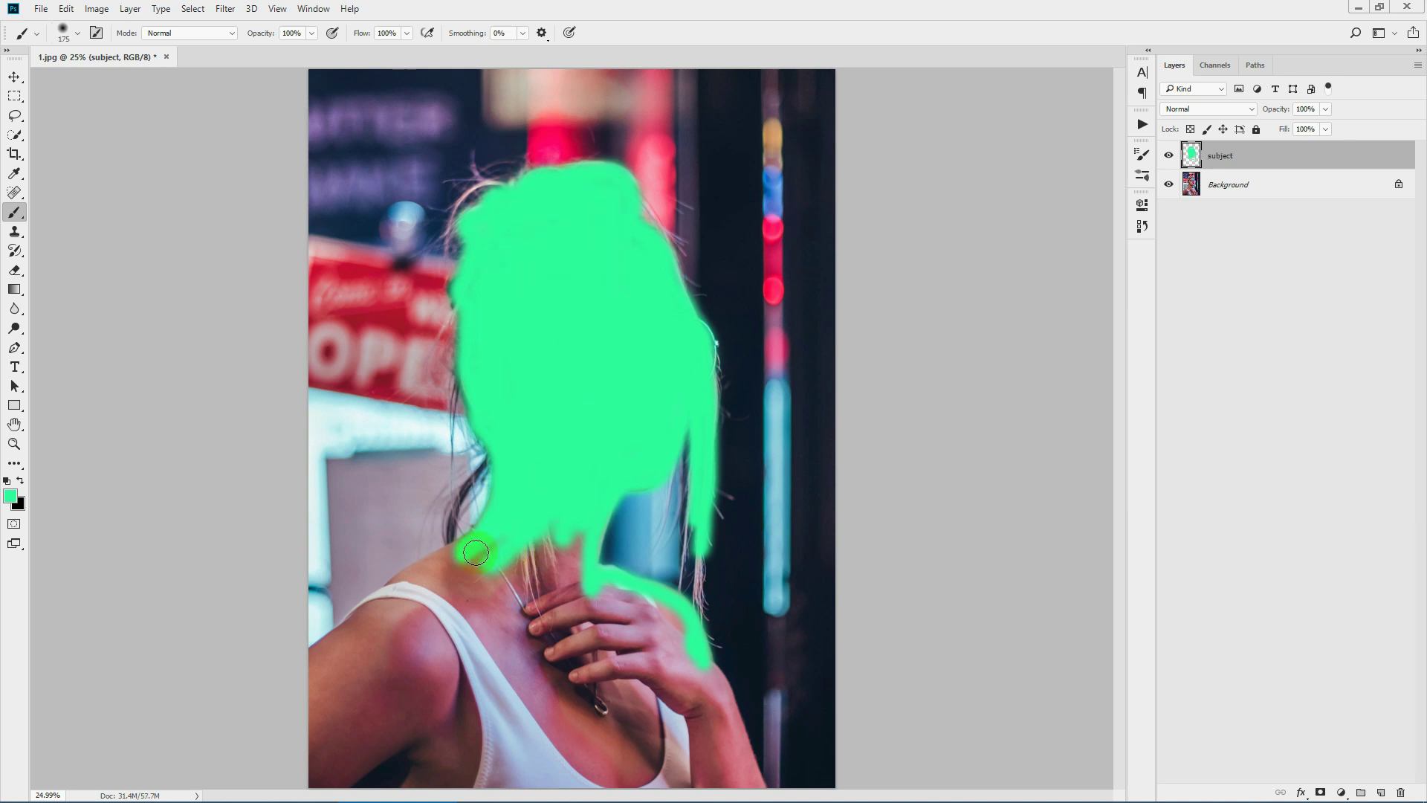
mouse_move(475, 553)
mouse_down()
mouse_move(383, 597)
mouse_move(393, 607)
mouse_move(535, 554)
mouse_move(489, 557)
mouse_move(500, 570)
mouse_move(578, 555)
mouse_move(399, 597)
mouse_move(403, 628)
mouse_move(519, 590)
mouse_move(630, 610)
mouse_move(561, 589)
mouse_move(654, 598)
mouse_move(680, 639)
mouse_move(644, 625)
mouse_move(620, 650)
mouse_move(632, 671)
mouse_move(552, 690)
mouse_move(584, 747)
mouse_move(455, 663)
mouse_move(689, 686)
mouse_move(615, 647)
mouse_move(699, 684)
mouse_move(696, 661)
mouse_move(504, 696)
mouse_move(563, 725)
mouse_move(517, 730)
mouse_move(587, 696)
mouse_move(501, 677)
mouse_move(483, 695)
mouse_move(525, 643)
mouse_up()
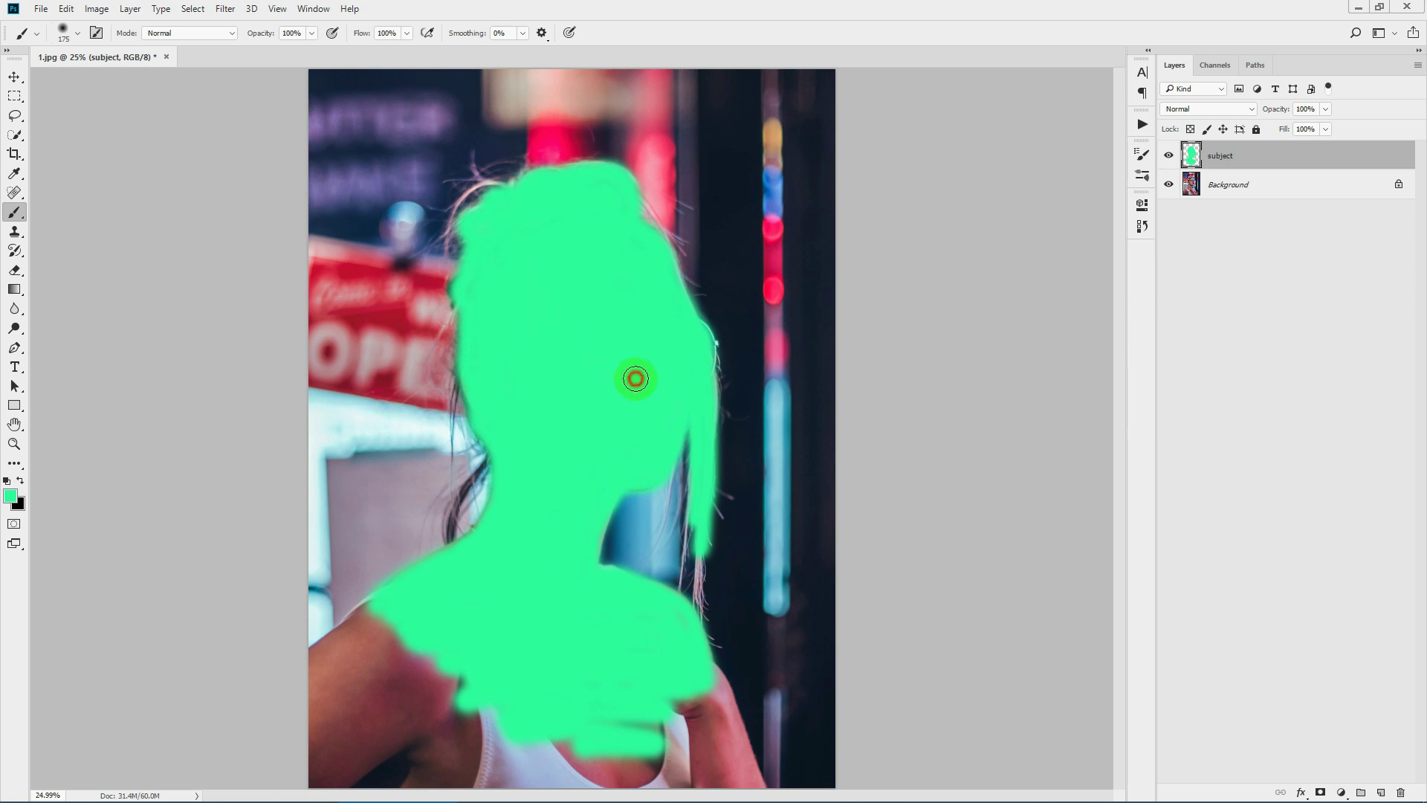
click(1143, 124)
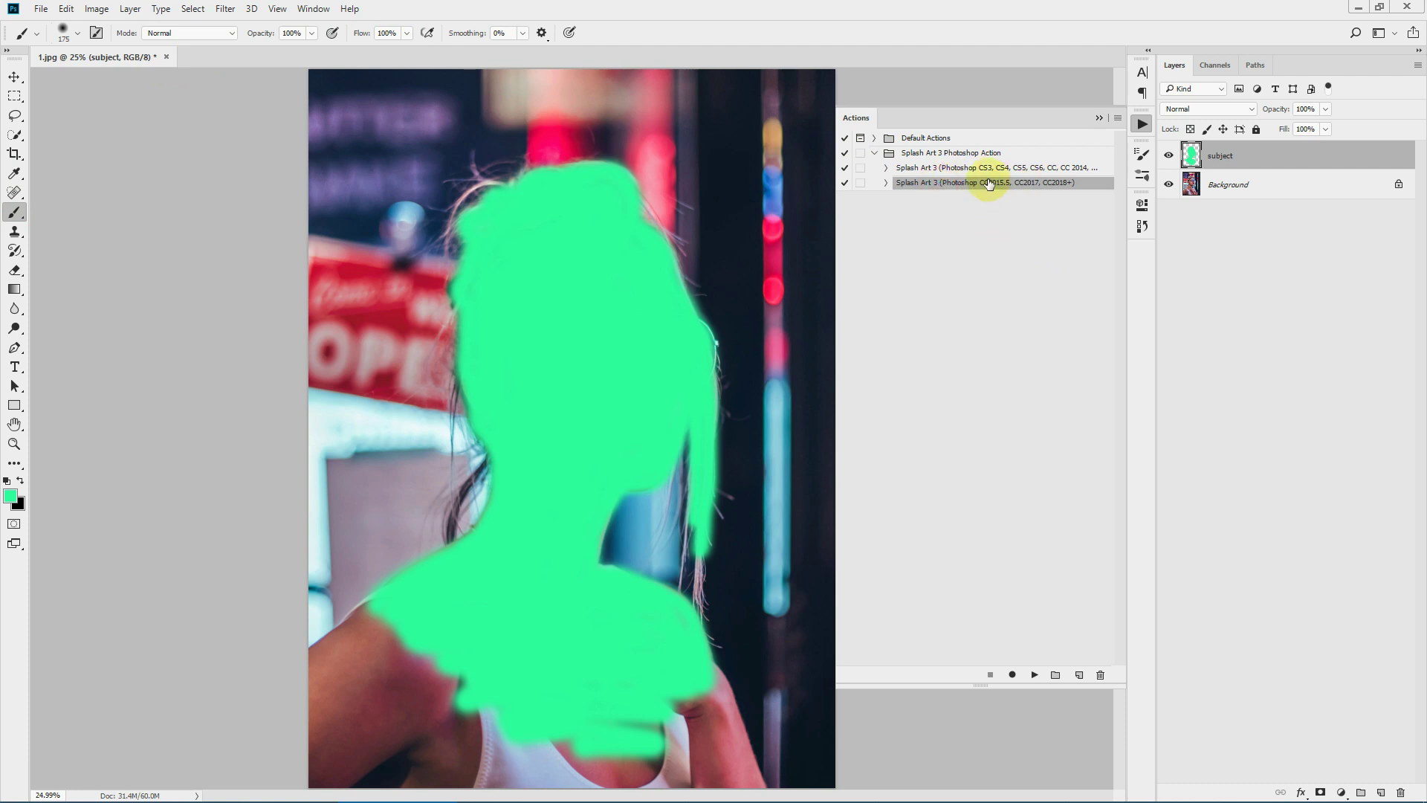
- Play the Splash Art 3 action on the portrait, then bring the test folder window forward
click(1036, 675)
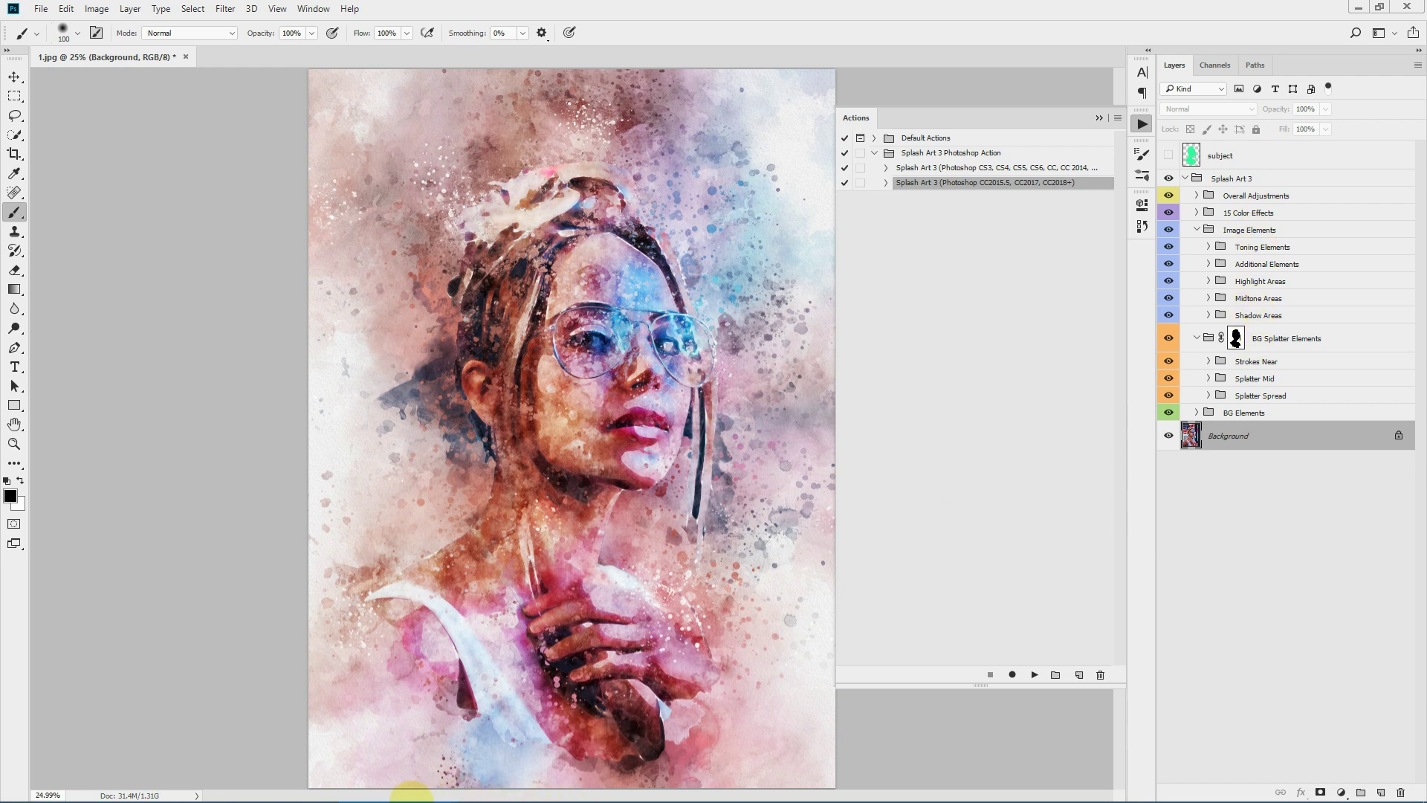
click(312, 794)
- Select the motocross photo 11.jpg in the test folder and drag it over to Photoshop
click(698, 230)
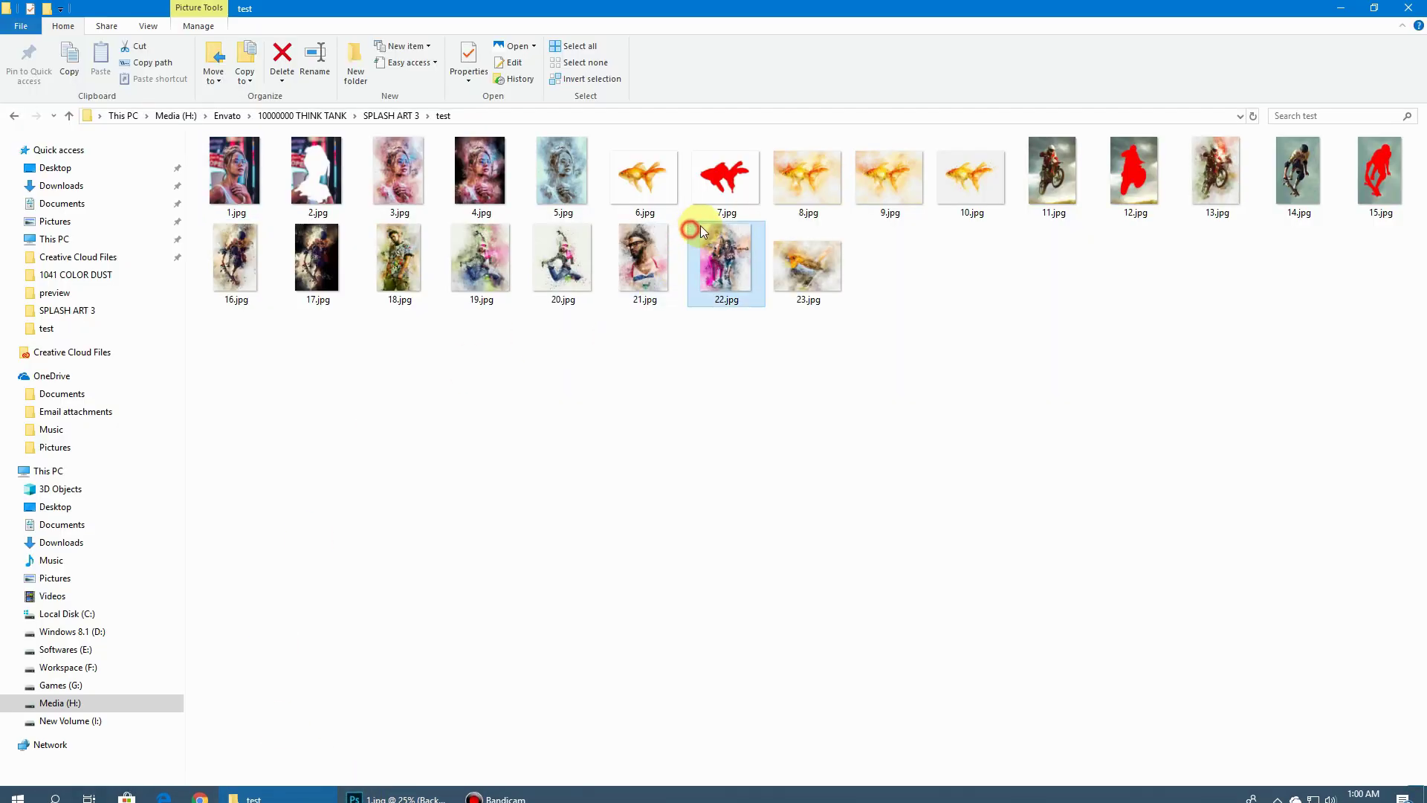
click(496, 269)
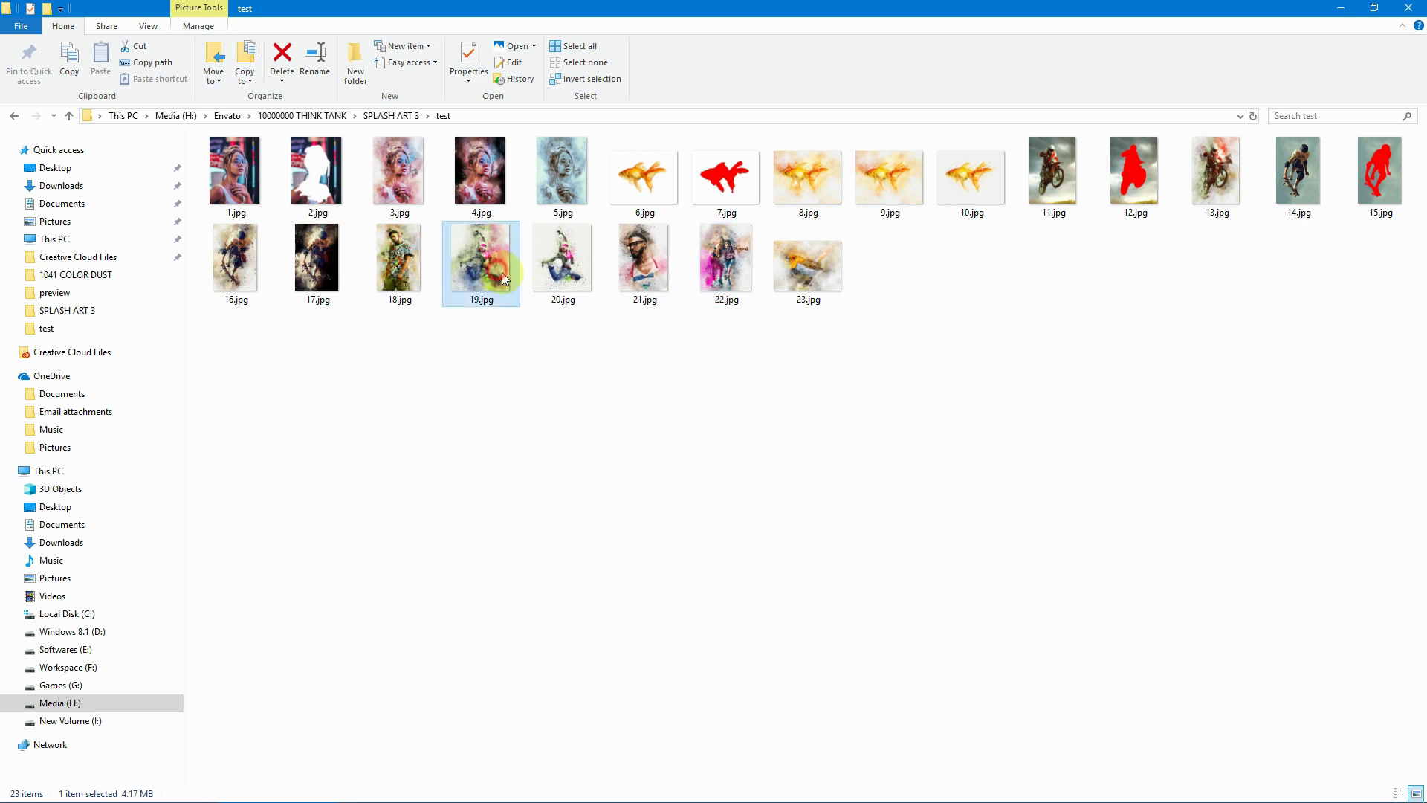
click(1052, 172)
drag(1039, 170, 725, 25)
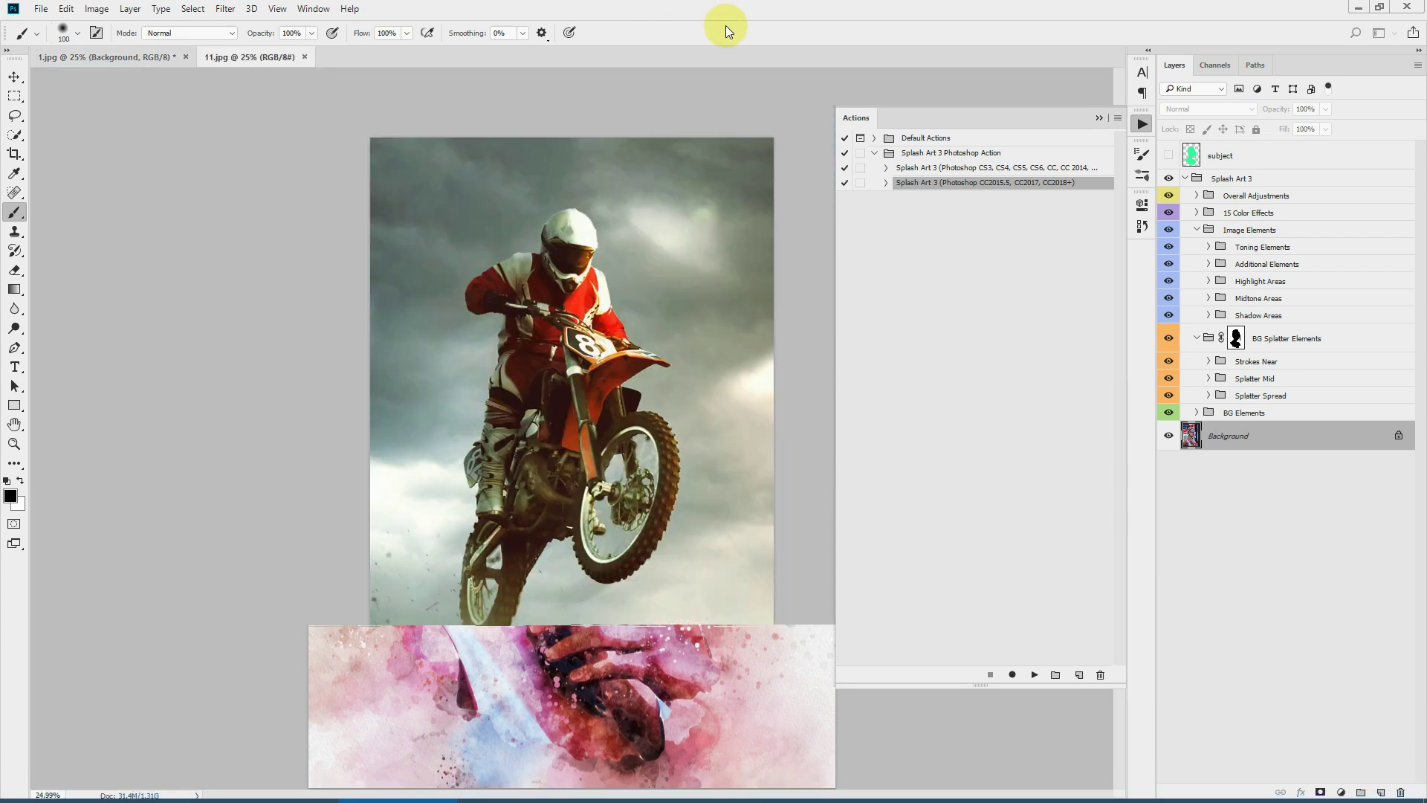
- Open 11.jpg, add a new layer named 'subject', and make the Background layer active
click(1280, 162)
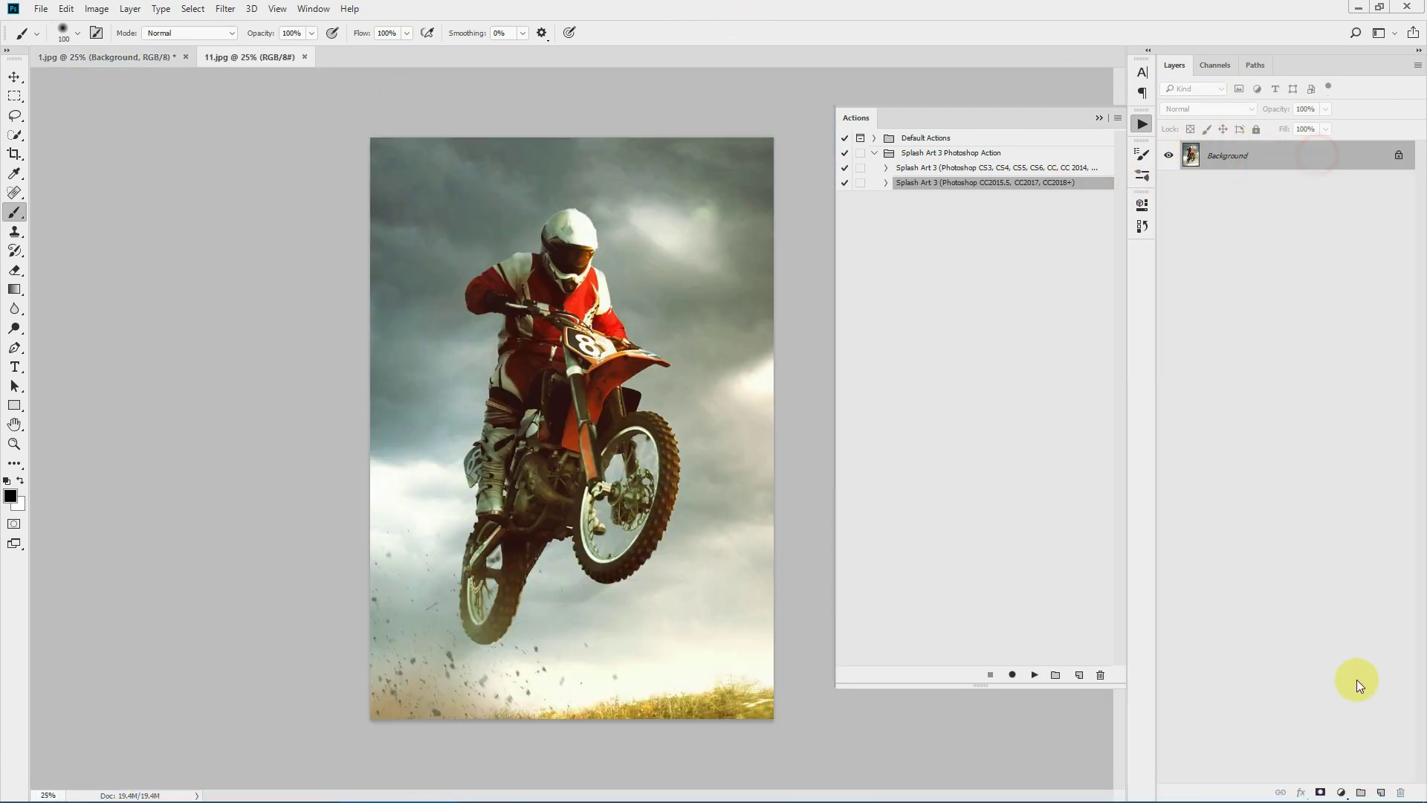
click(1381, 791)
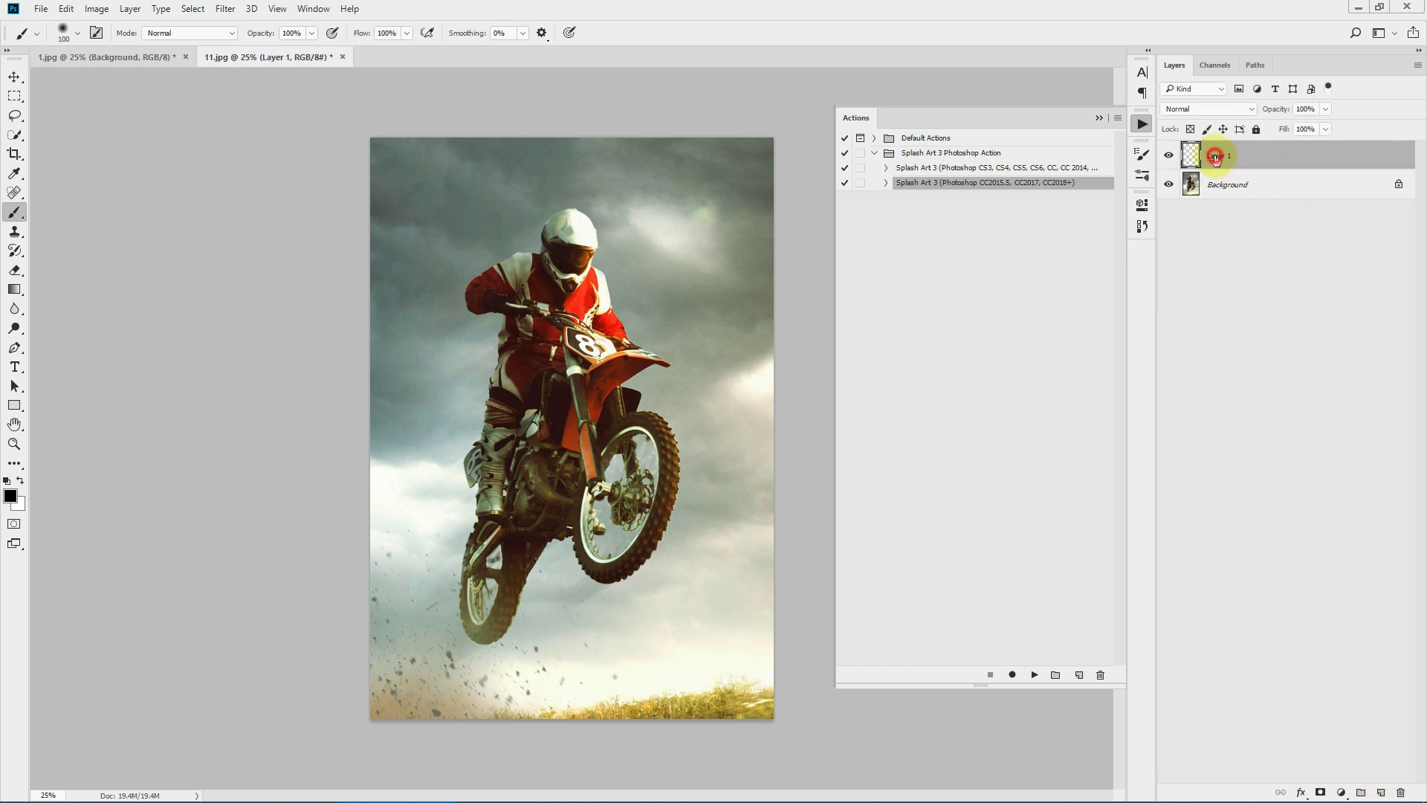
text(subject)
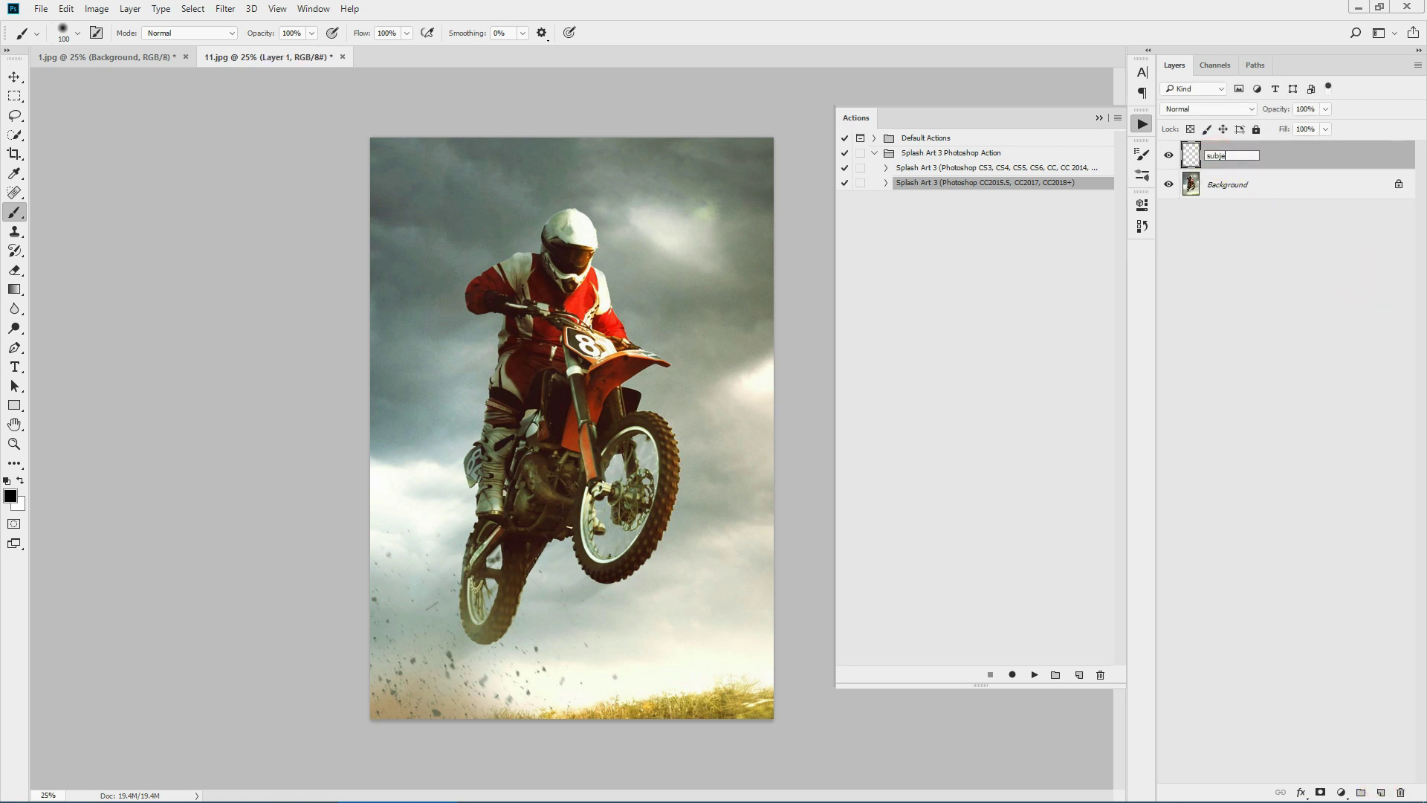
click(1300, 160)
click(1263, 184)
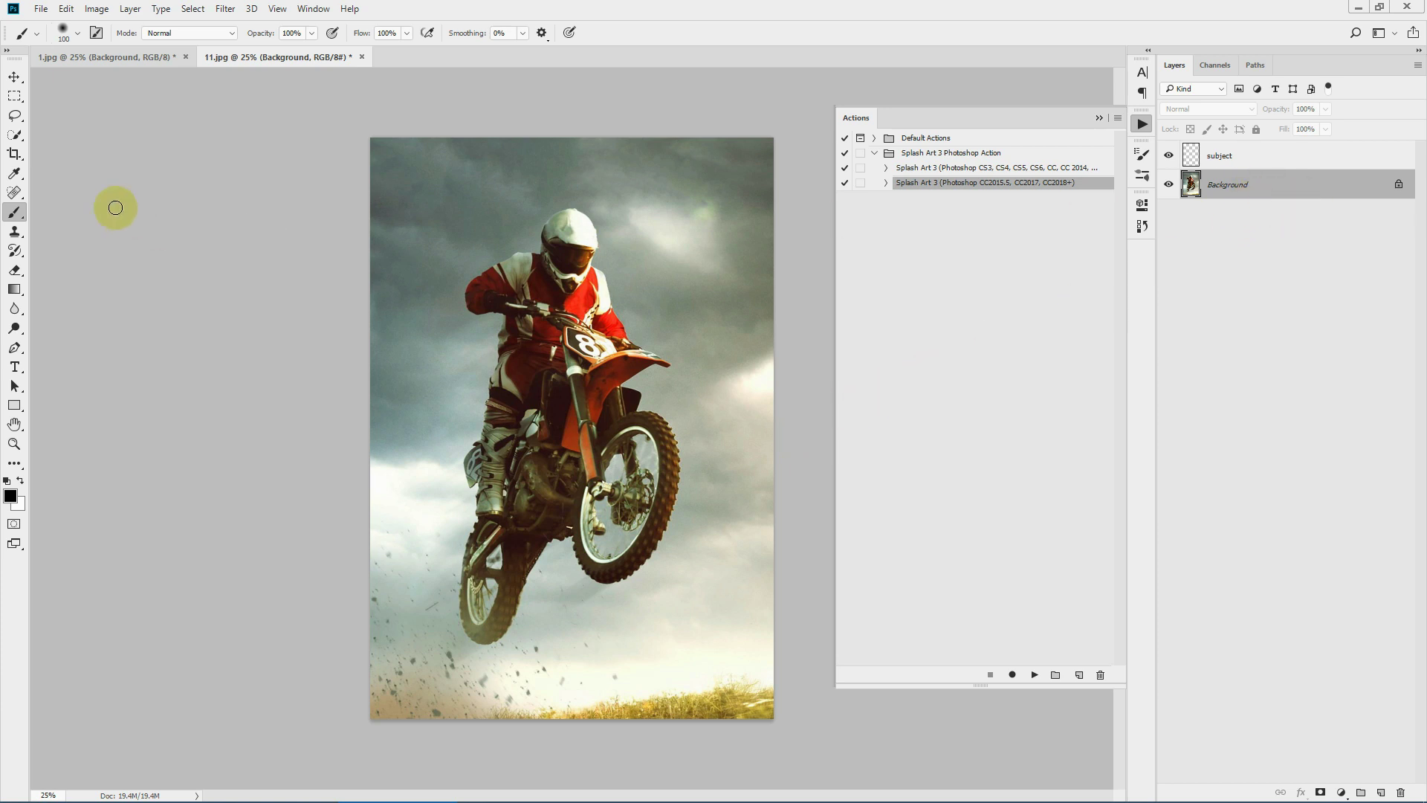
- Quick-select the rider from helmet to front wheel on Background, then target the subject layer
click(15, 135)
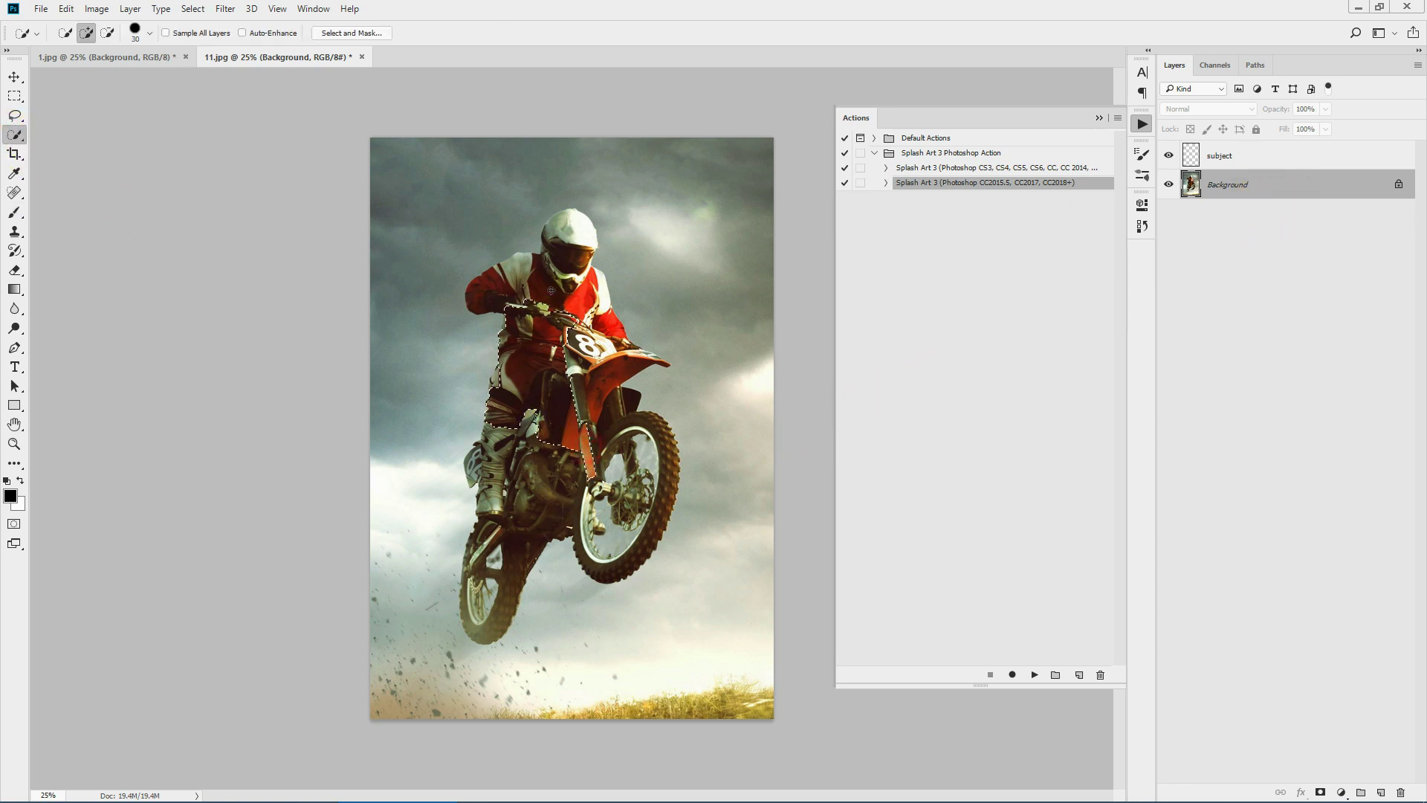
mouse_move(567, 222)
mouse_down()
mouse_move(592, 303)
mouse_move(602, 285)
mouse_move(615, 339)
mouse_up()
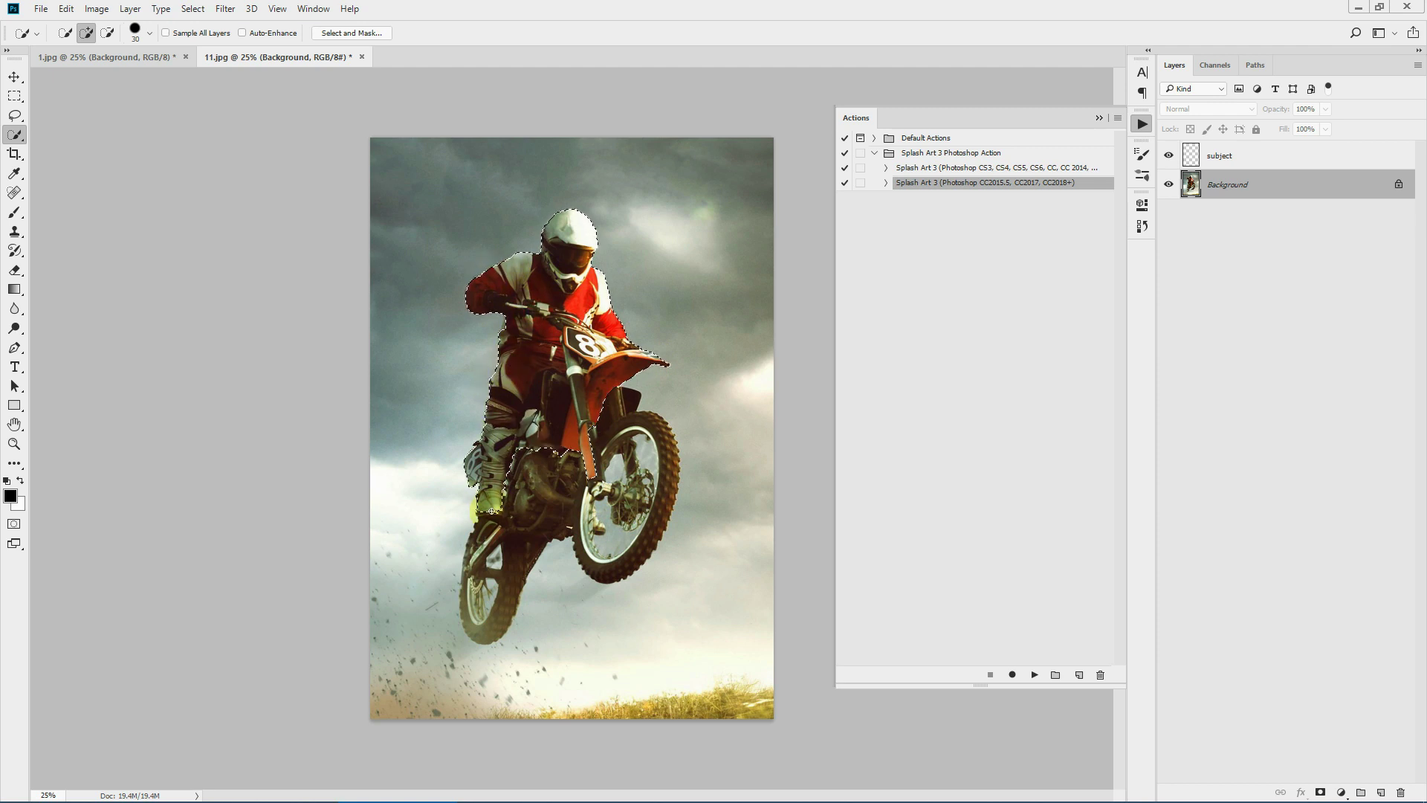
mouse_move(491, 531)
mouse_down()
mouse_move(491, 578)
mouse_move(477, 584)
mouse_move(558, 503)
mouse_move(595, 497)
mouse_move(593, 565)
mouse_move(588, 547)
mouse_move(619, 564)
mouse_move(642, 532)
mouse_up()
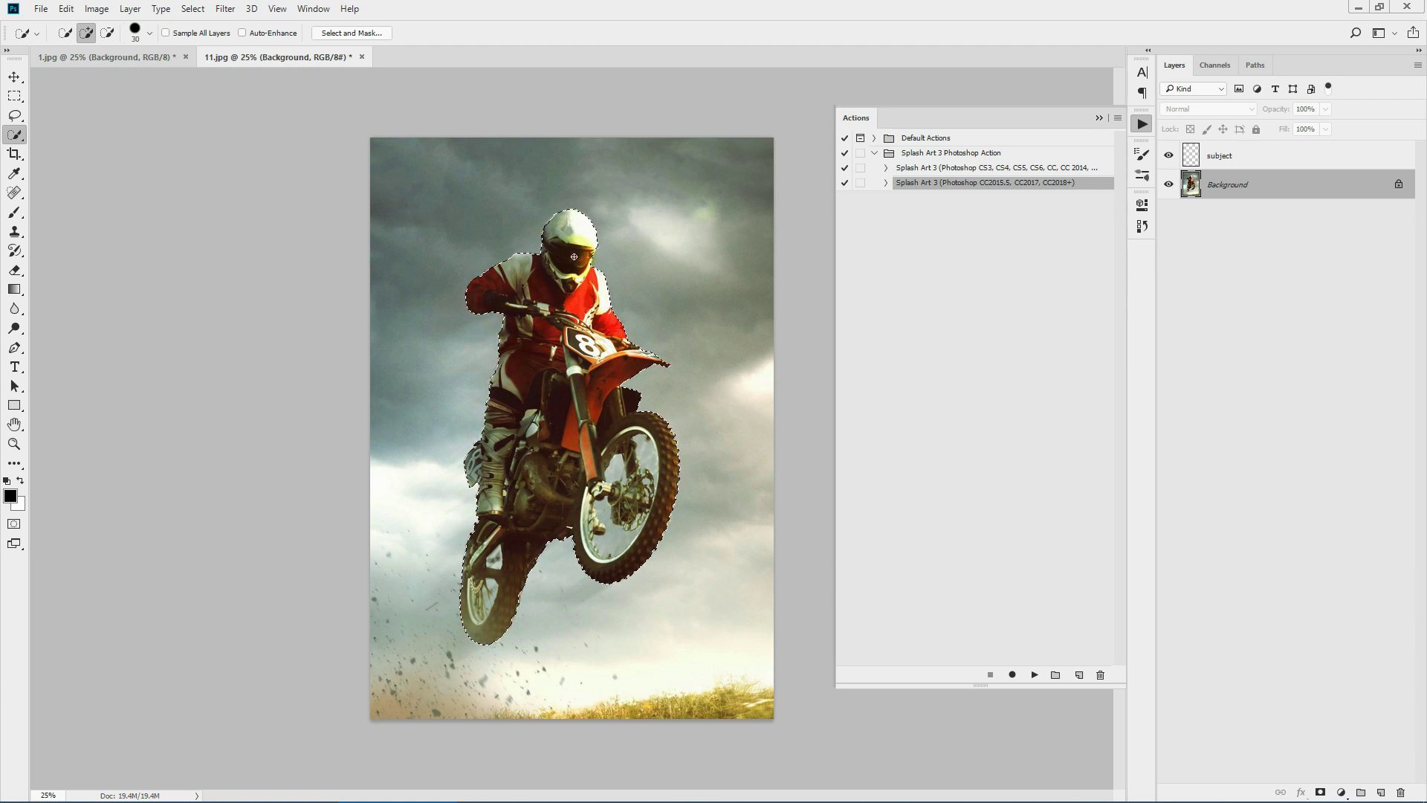
click(1248, 155)
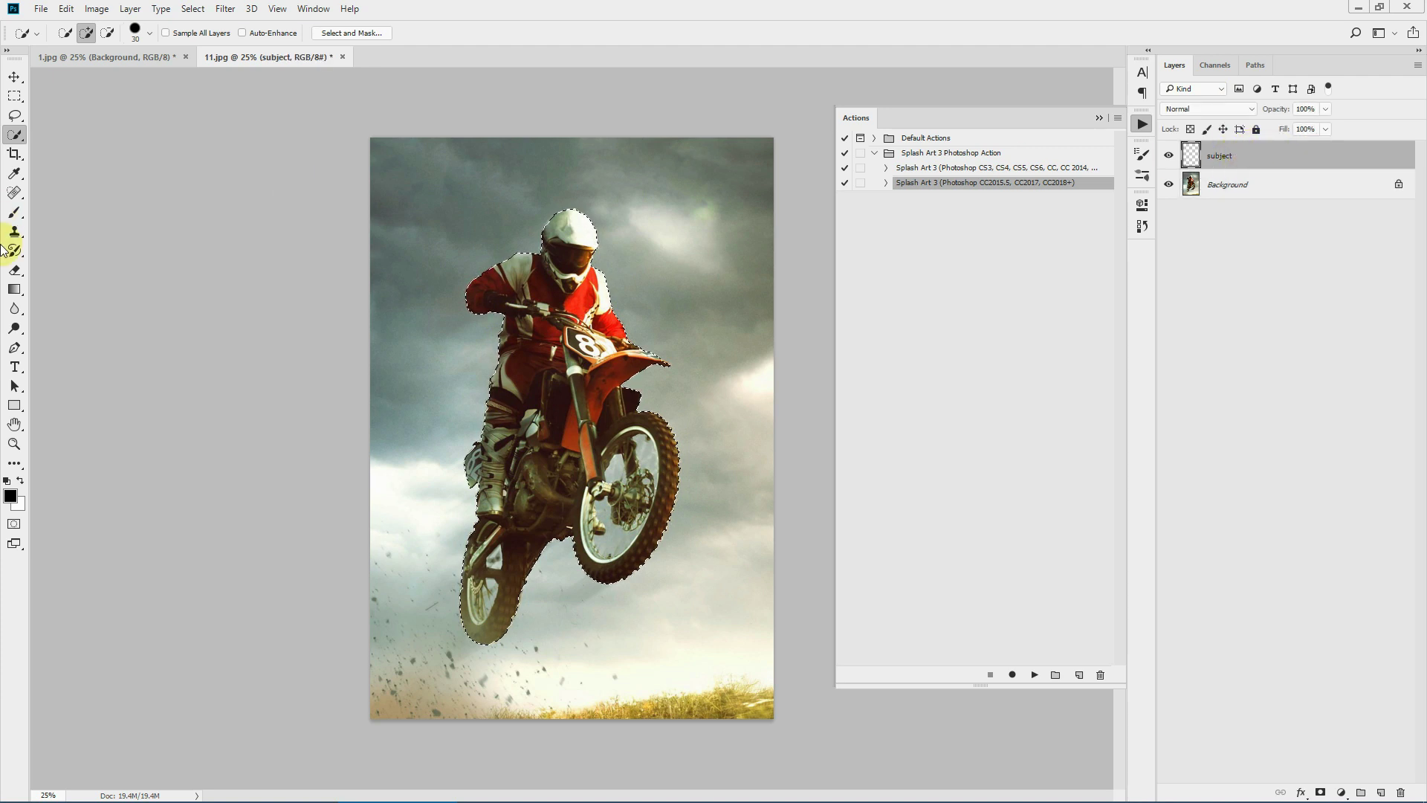
- Set the Brush tool to a Soft Round preset and the foreground to bright cyan
click(20, 215)
click(73, 34)
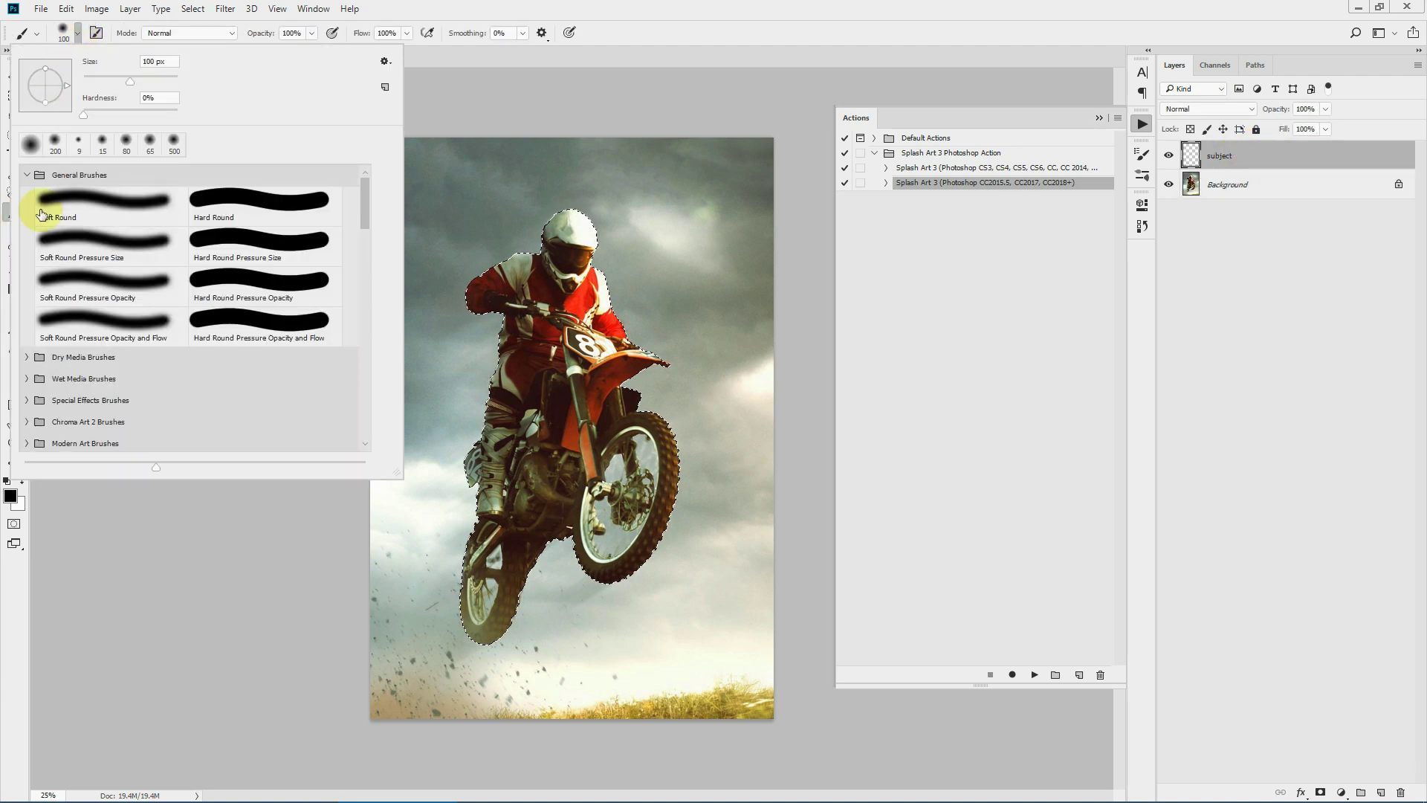
click(57, 202)
key(Escape)
click(10, 496)
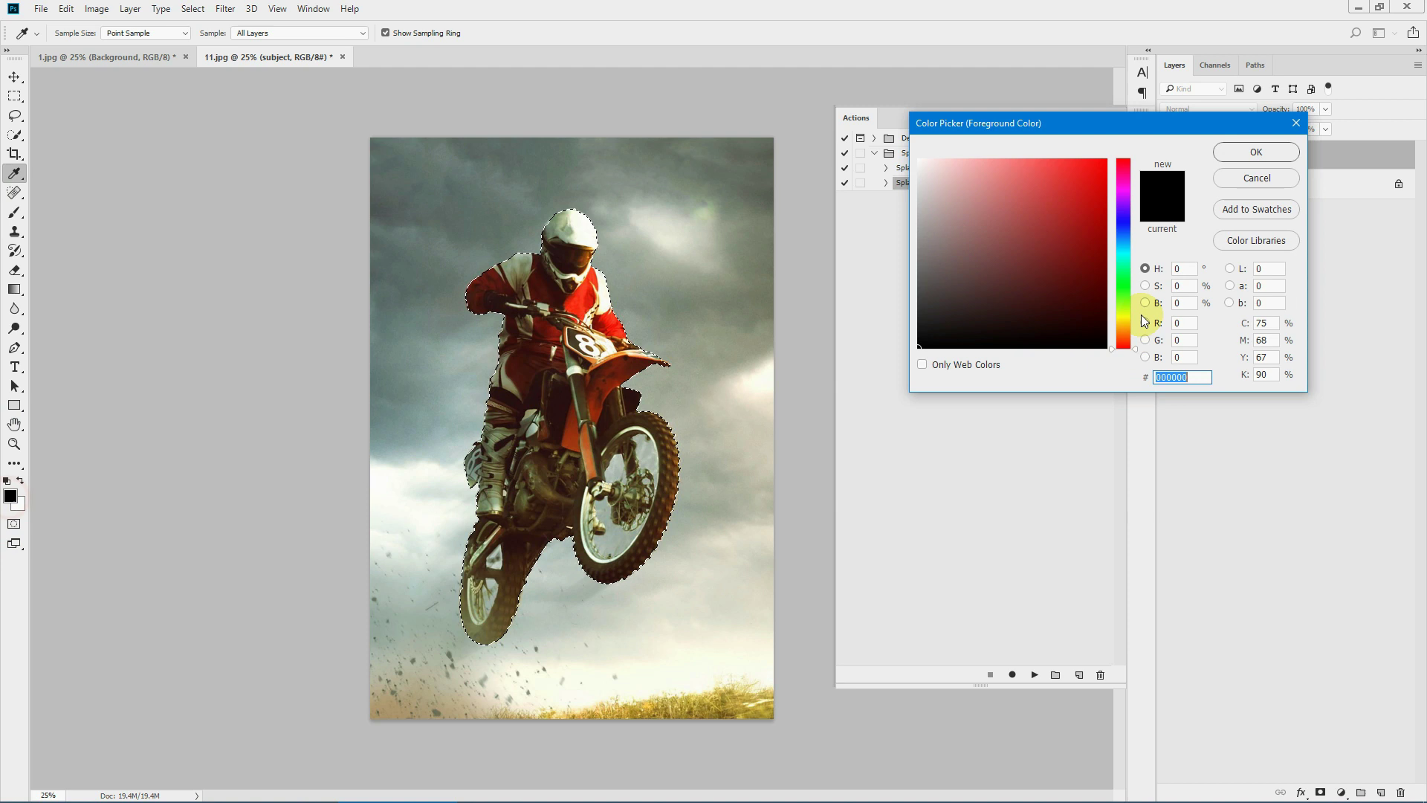
click(1125, 236)
click(1044, 196)
click(1238, 155)
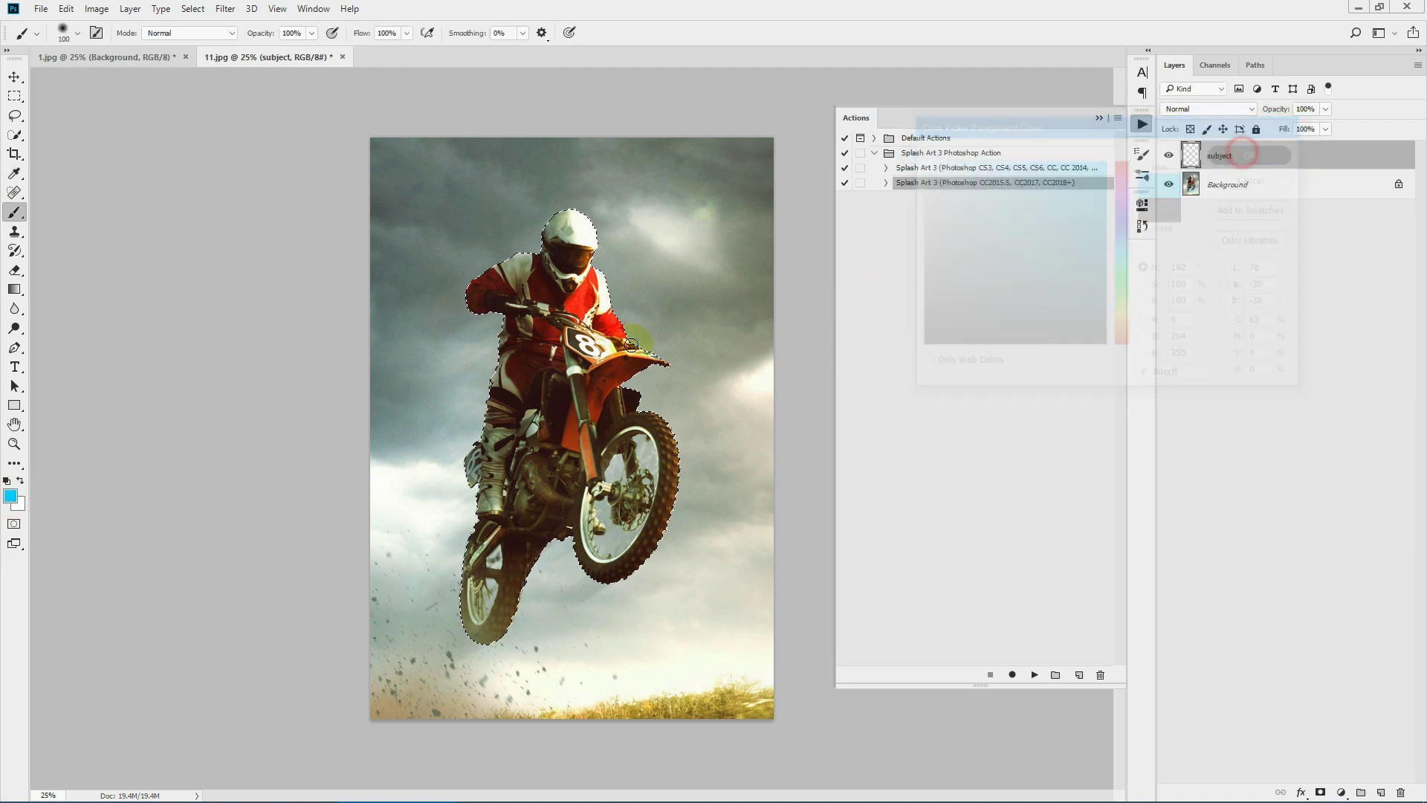
- Paint cyan over the selected rider and bike at brush size 200, then deselect
key(bracketright)
key(bracketright)
key(bracketright)
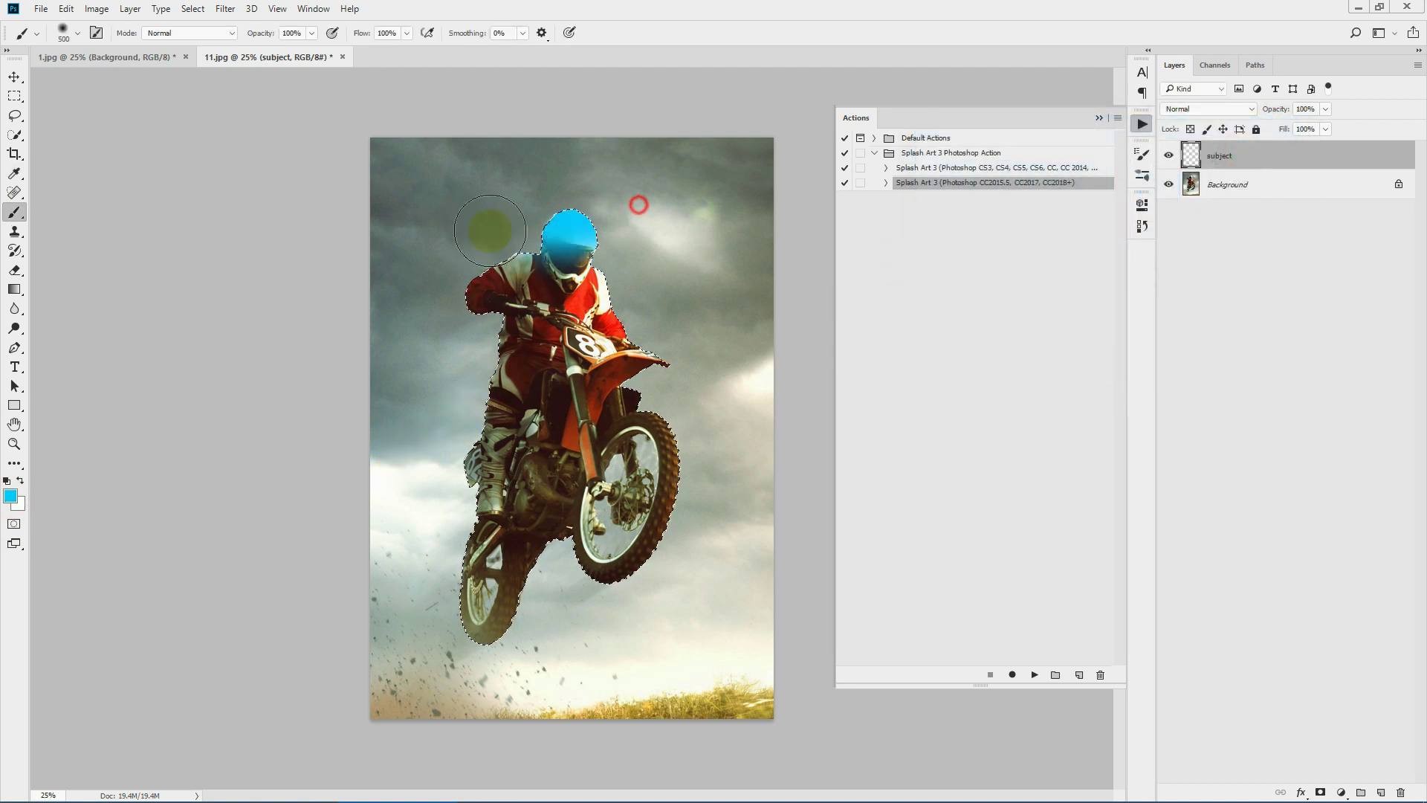
mouse_move(489, 287)
mouse_down()
mouse_move(733, 388)
mouse_move(653, 525)
mouse_move(208, 599)
mouse_up()
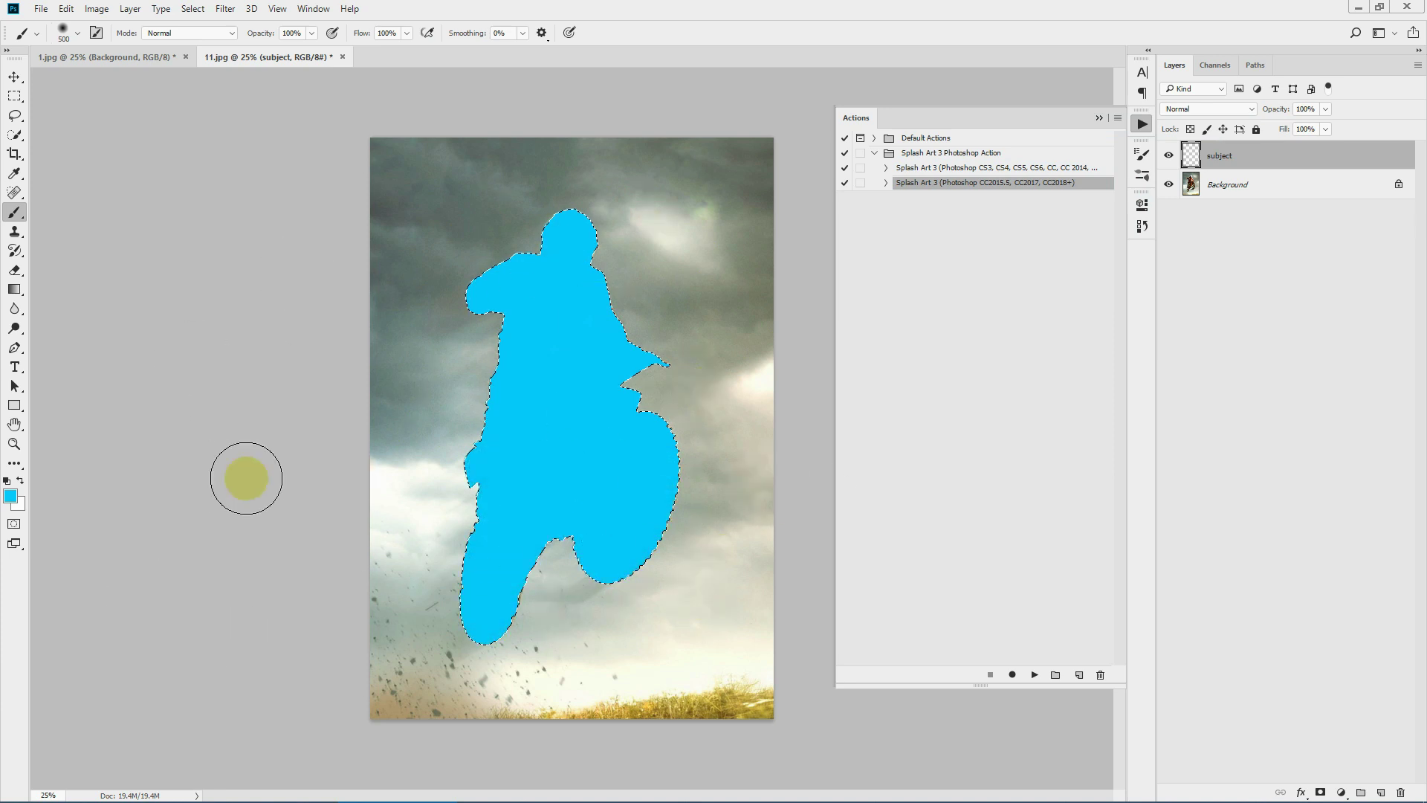
click(14, 96)
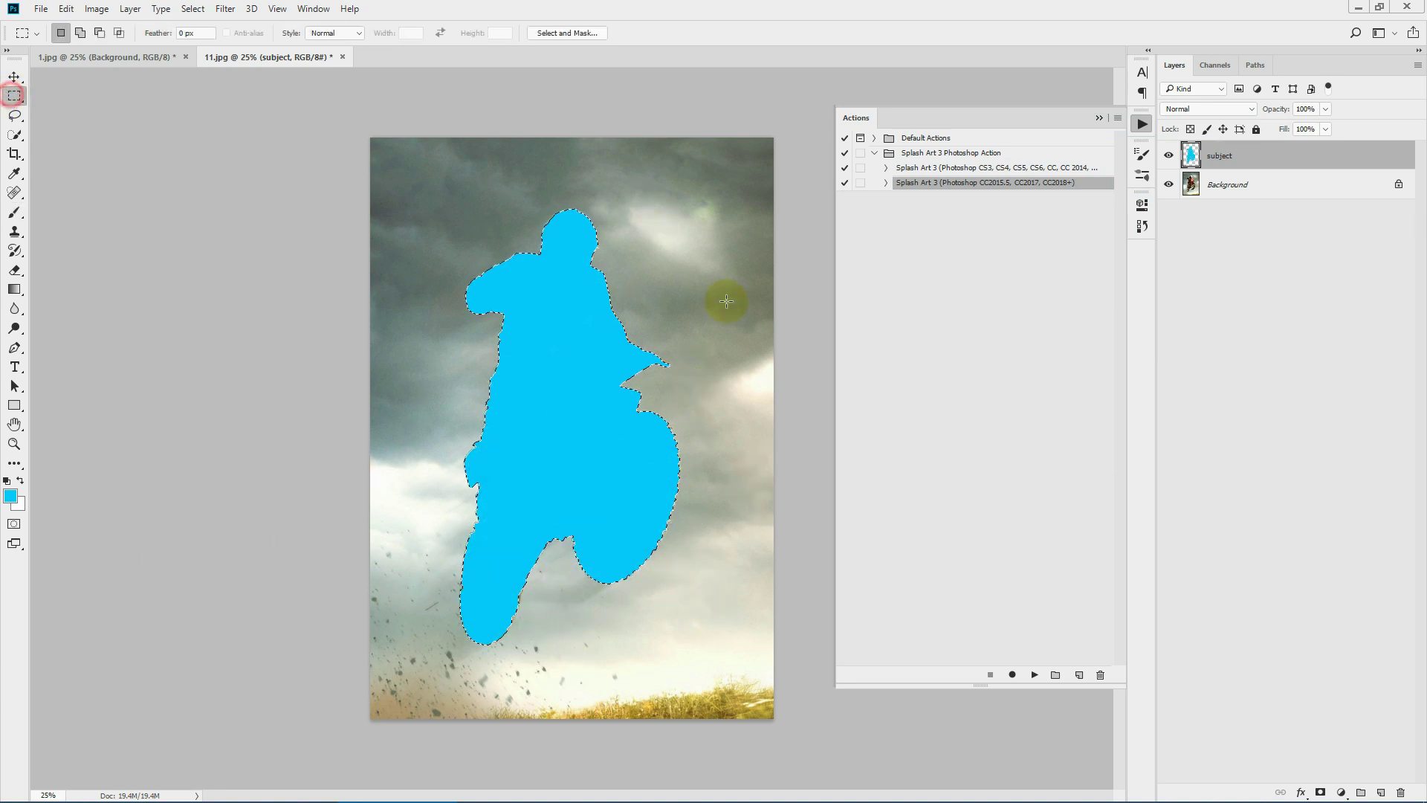
right_click(725, 300)
click(785, 306)
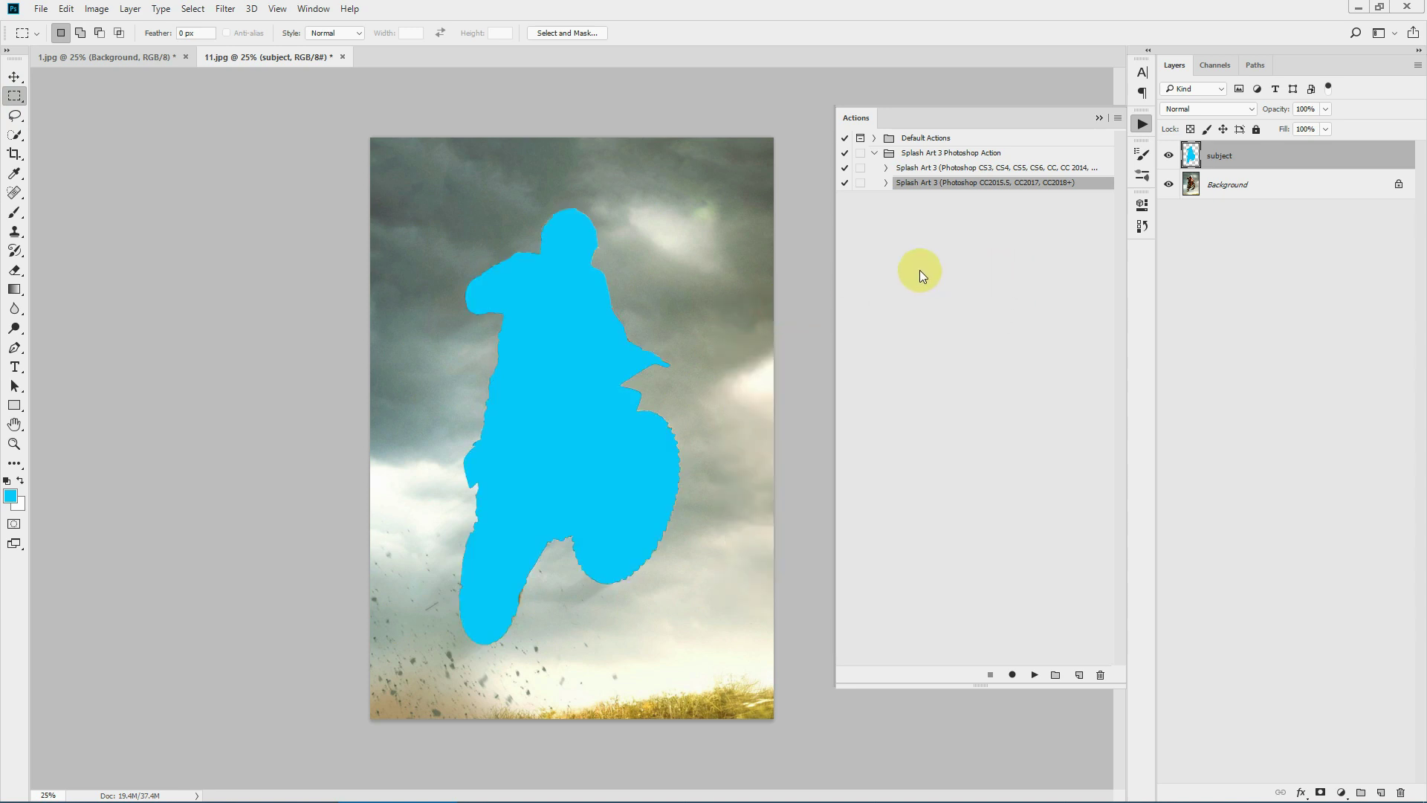
- Reselect the Brush tool and run the Splash Art 3 action on the motocross photo
click(15, 213)
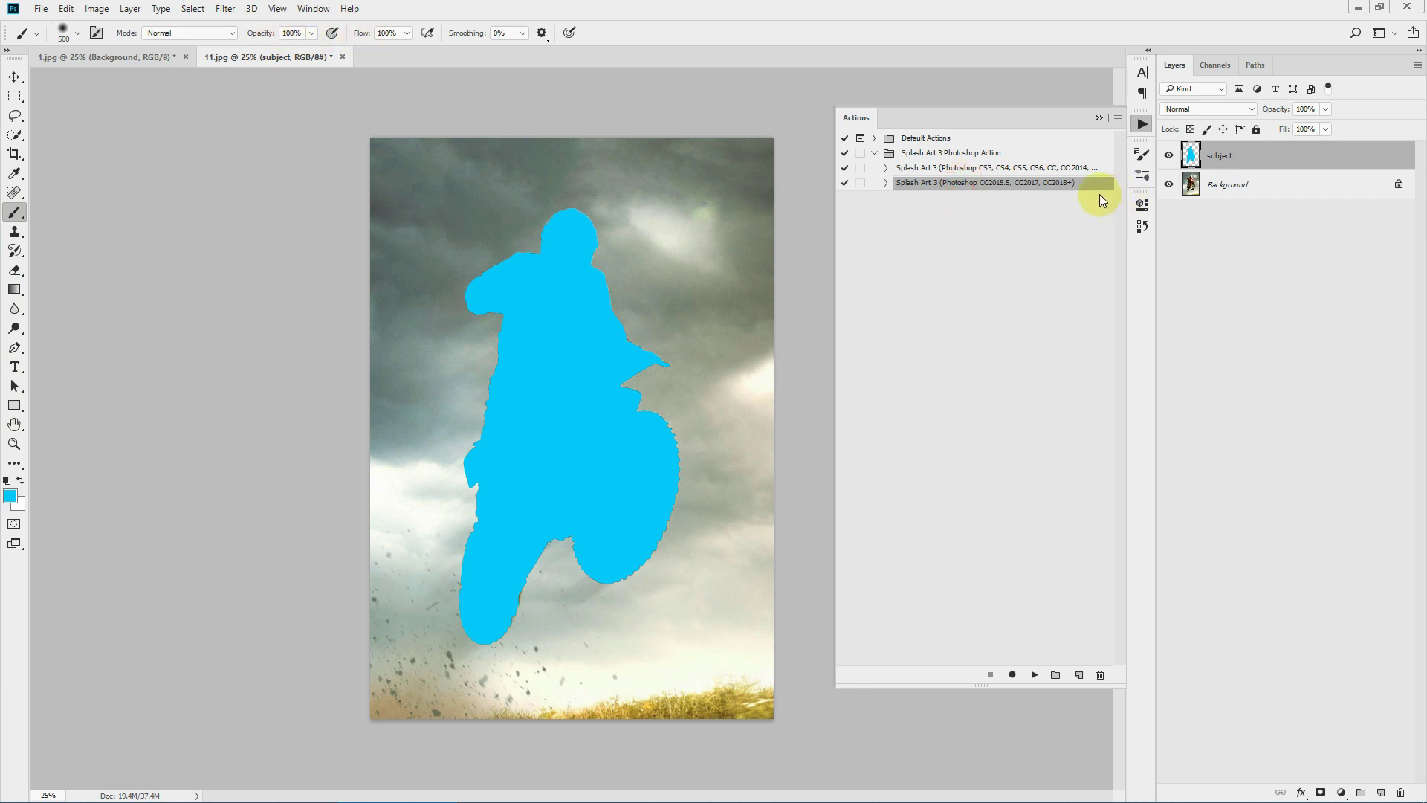
click(1034, 674)
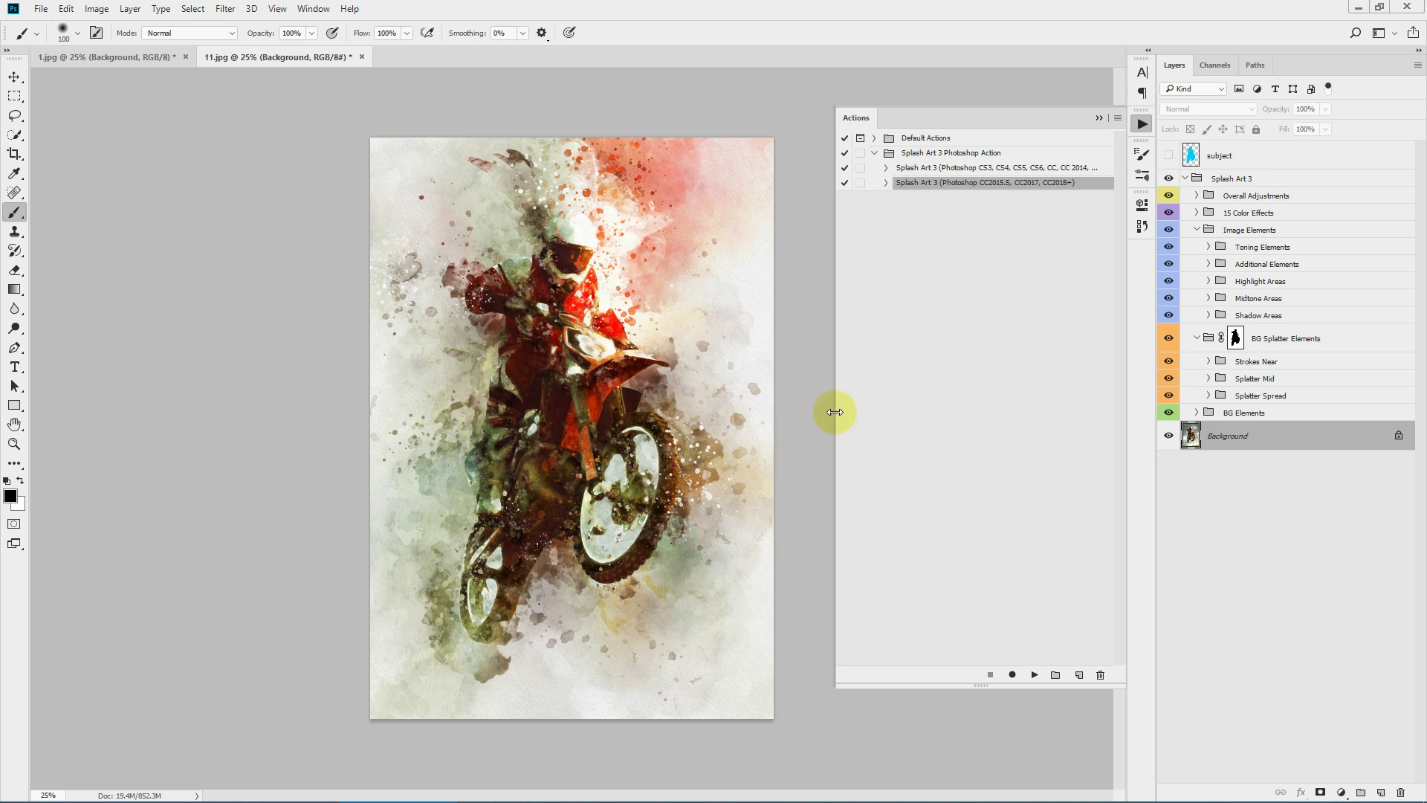
- Collapse the Actions panel and zoom in on the motorbike artwork
drag(836, 412, 881, 411)
click(1098, 118)
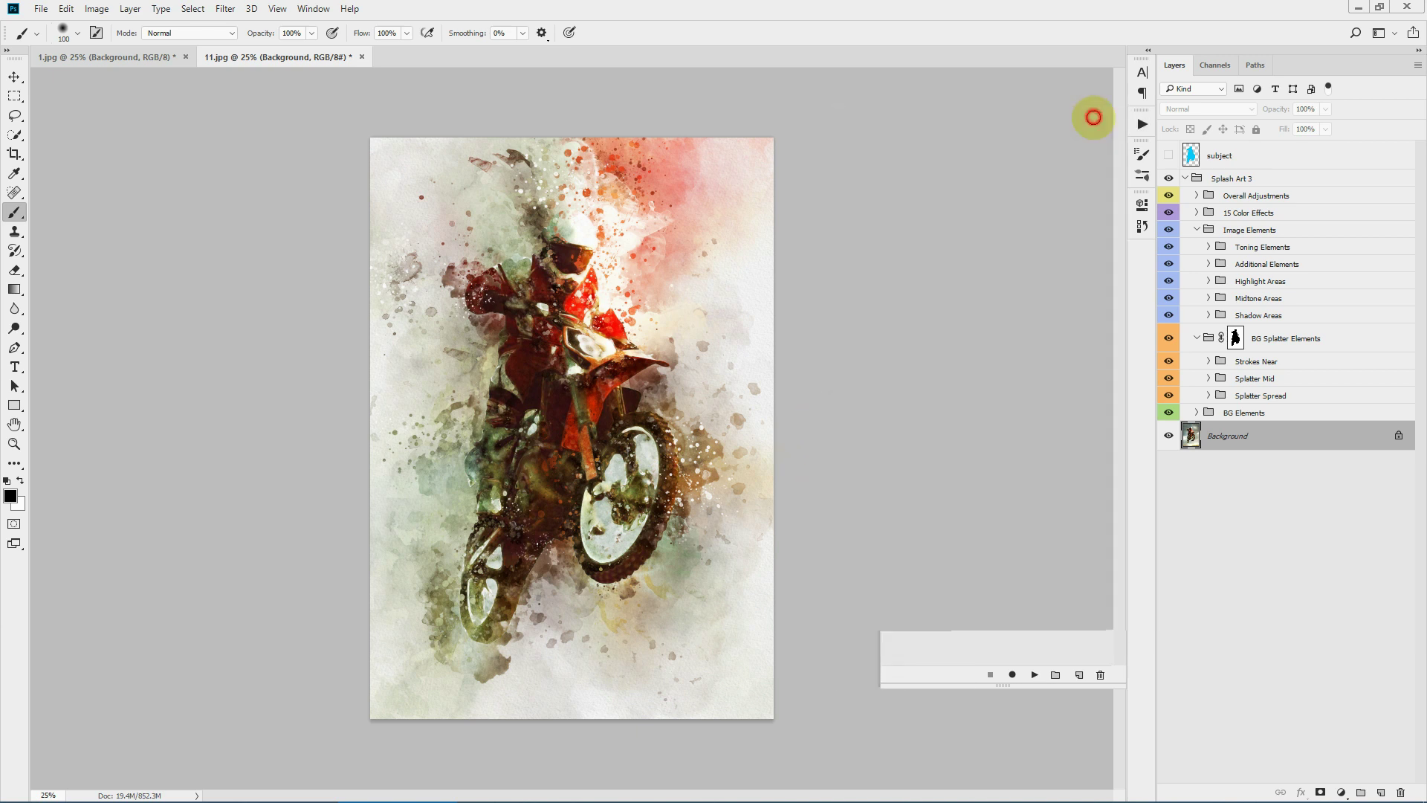
click(14, 444)
drag(453, 378, 869, 318)
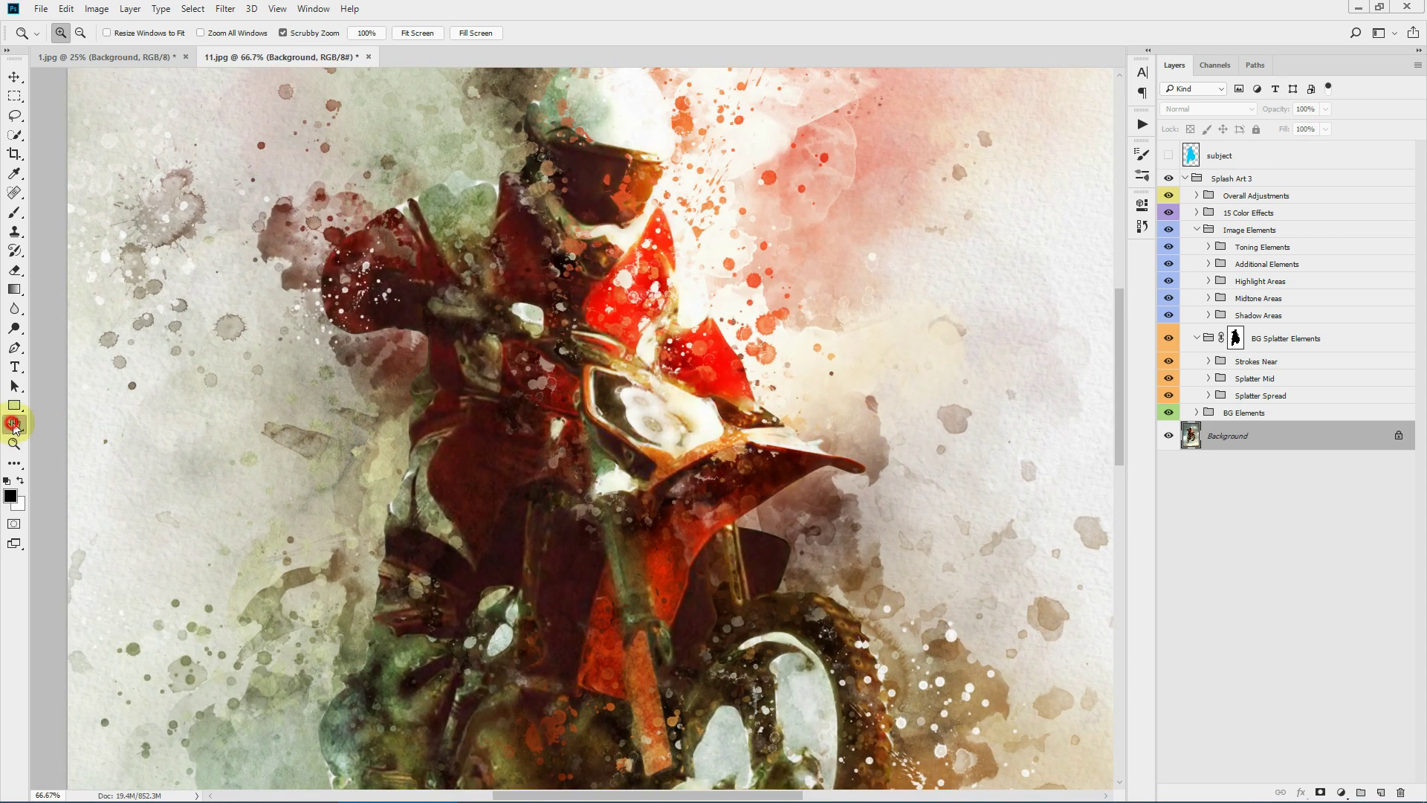
- Pan around the rider, front wheel and splatter, then switch to the 1.jpg portrait document
click(14, 425)
drag(942, 201, 949, 423)
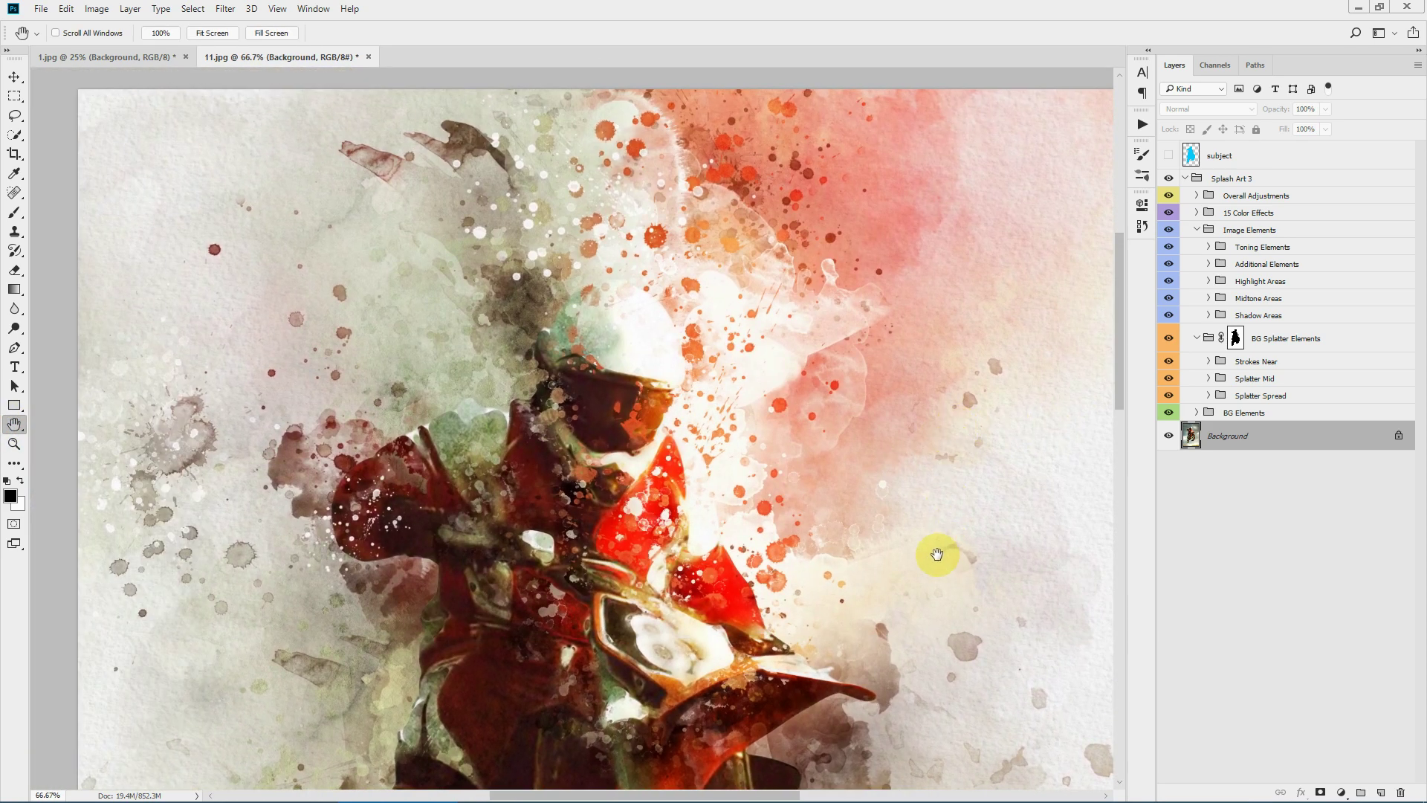
drag(937, 554, 939, 423)
drag(1038, 586, 902, 427)
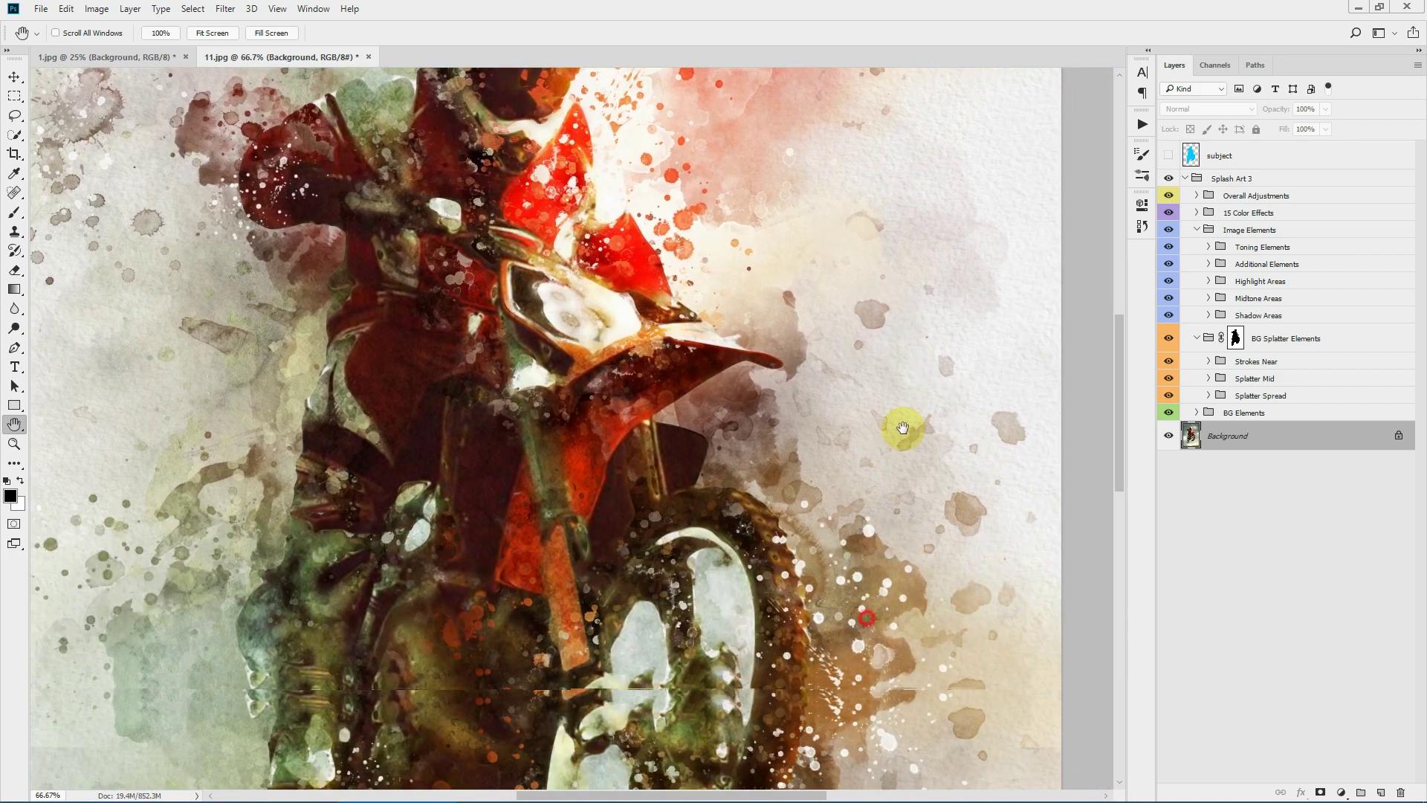
drag(866, 642, 856, 407)
drag(911, 325, 933, 614)
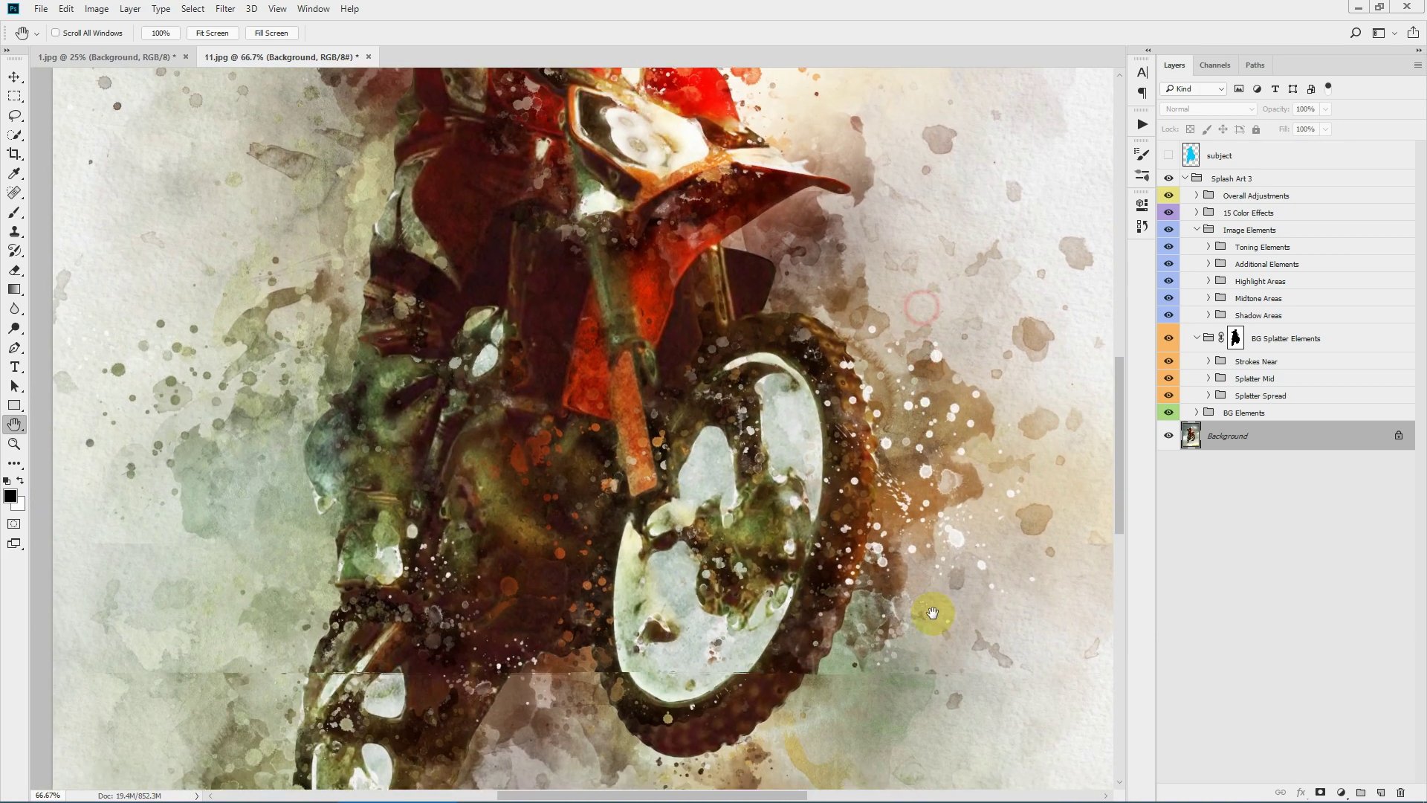
drag(978, 328, 939, 615)
drag(882, 403, 891, 452)
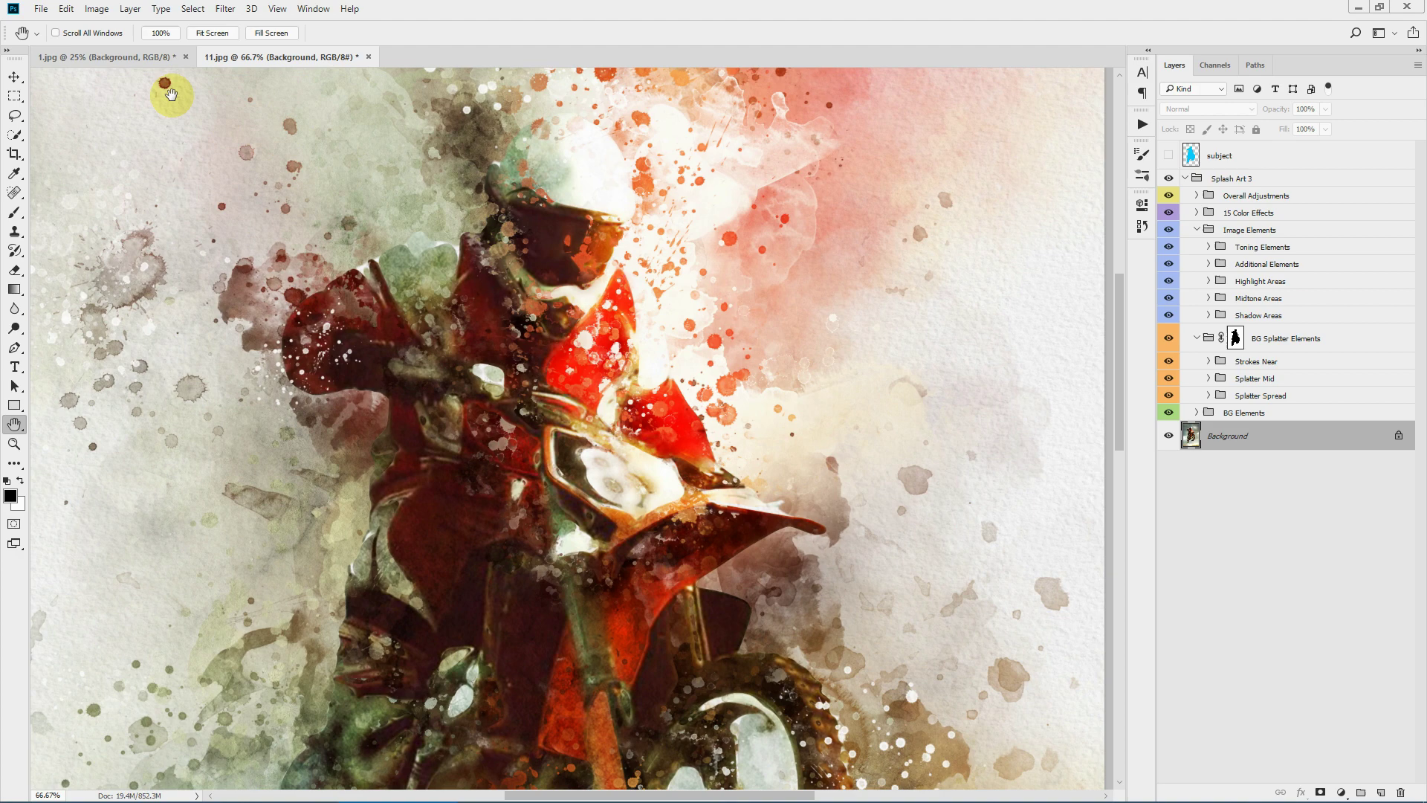
click(90, 57)
click(13, 444)
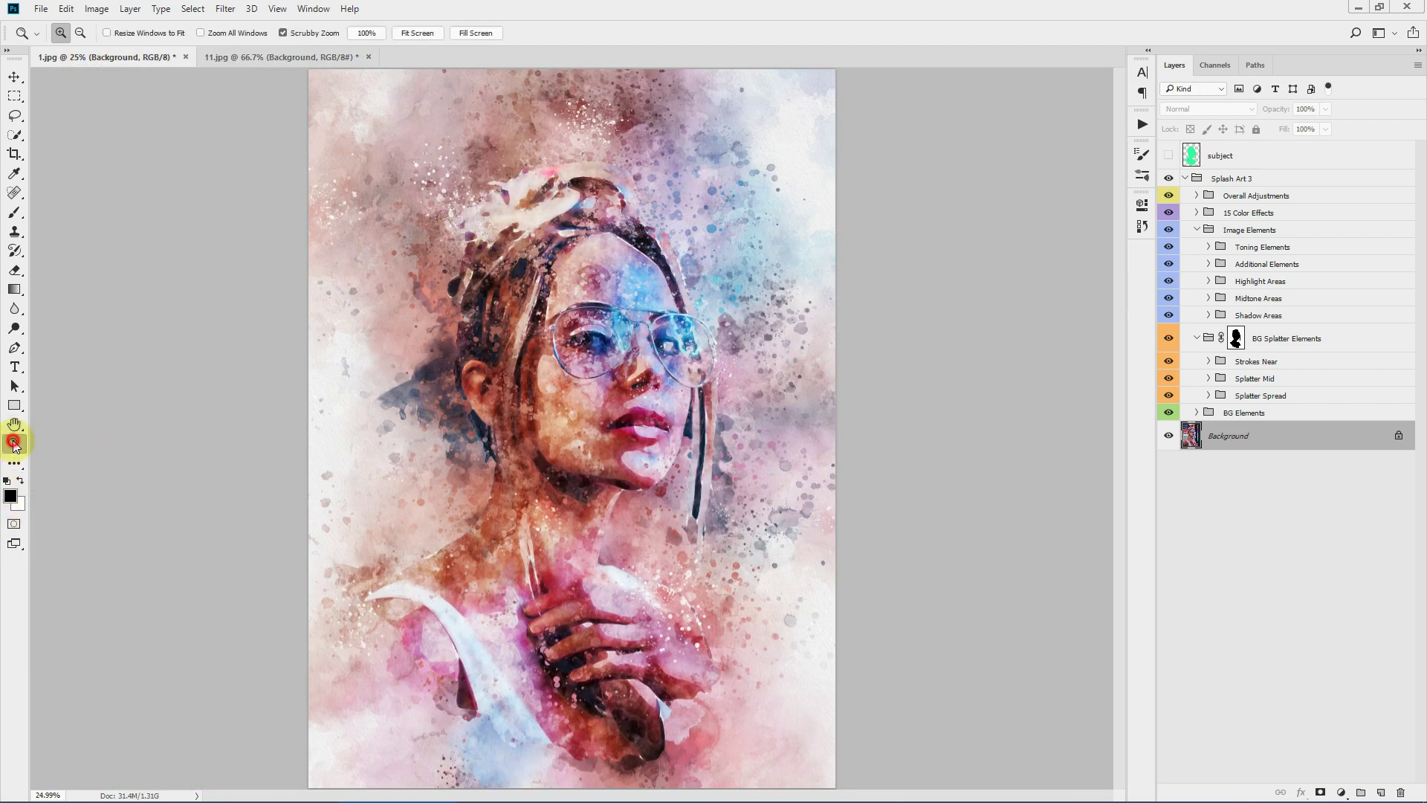
click(611, 236)
click(611, 235)
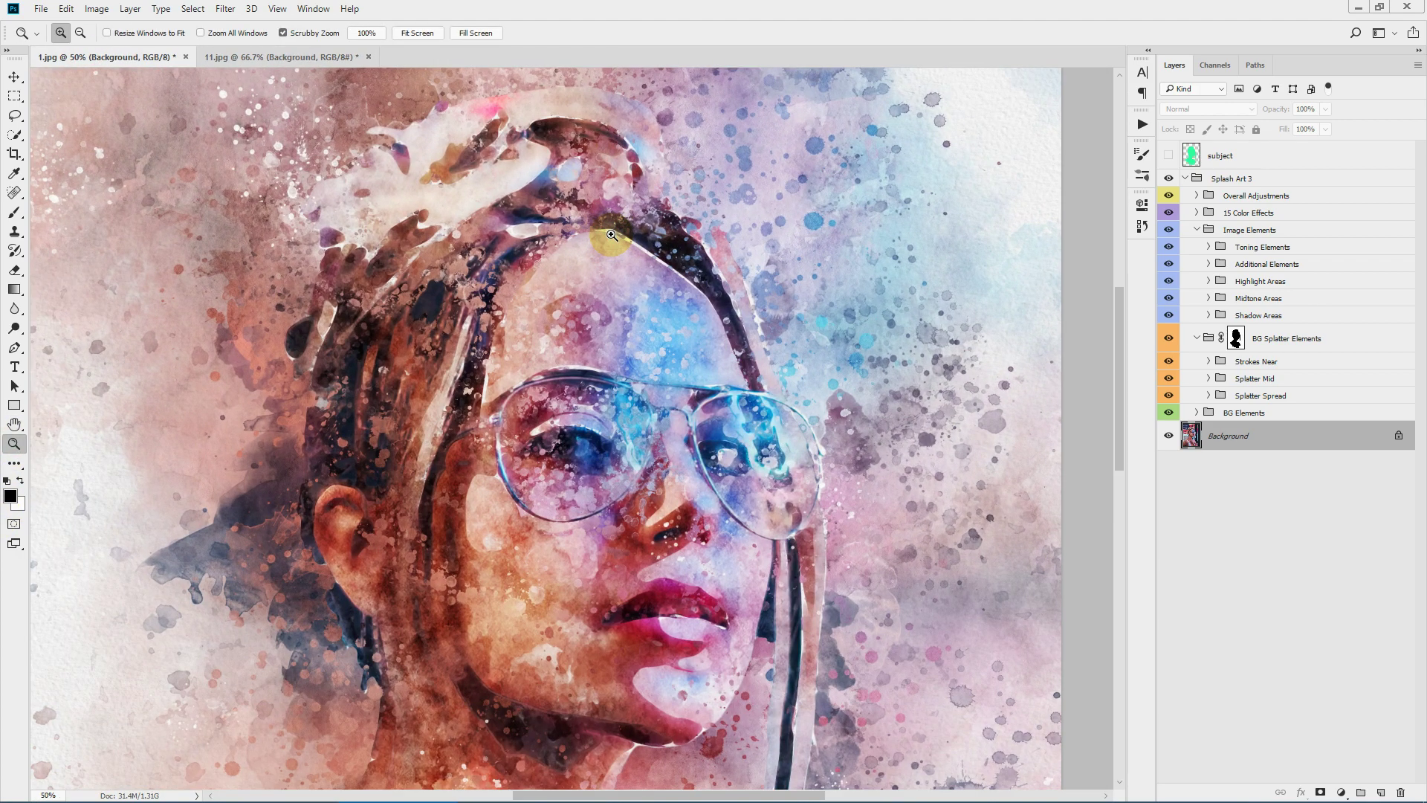
click(610, 235)
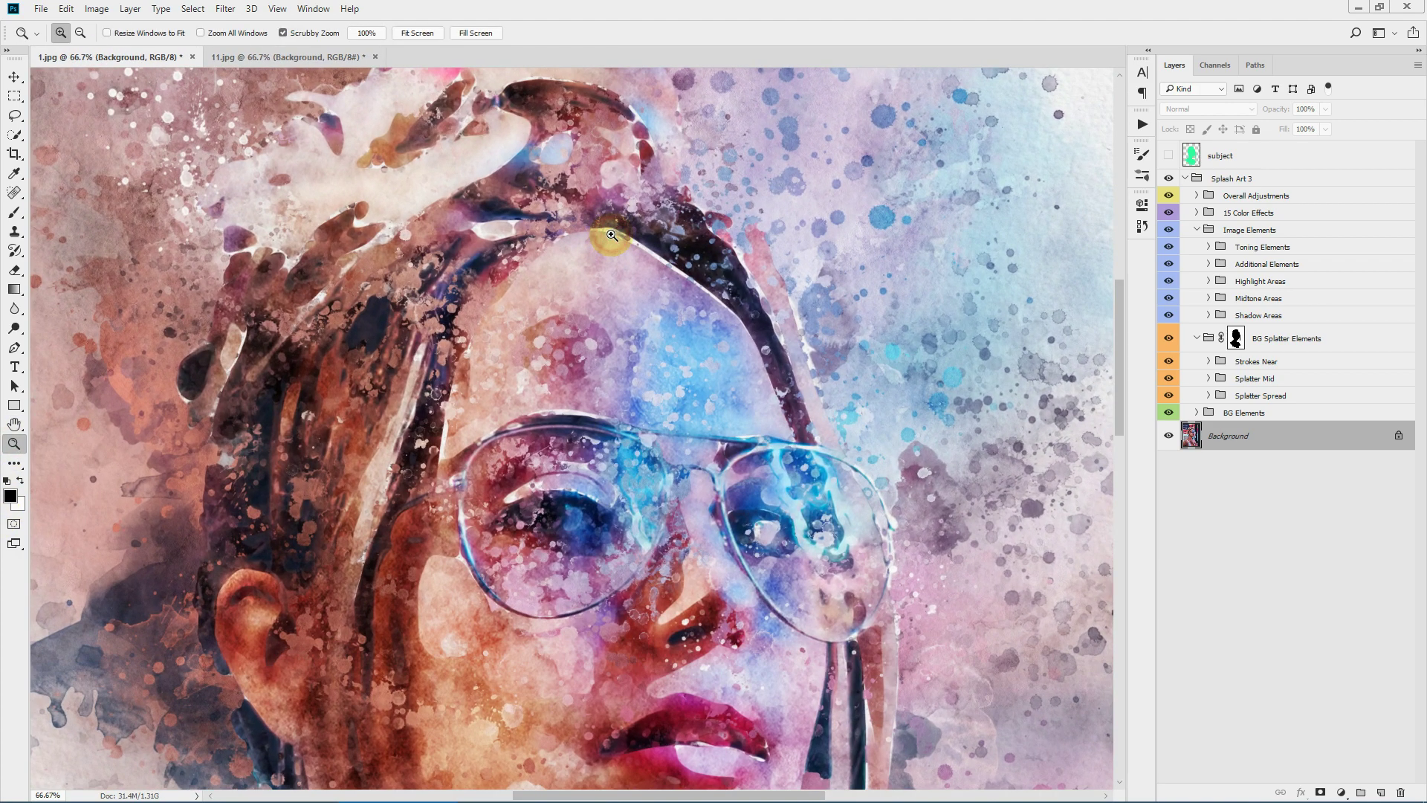
click(14, 424)
mouse_move(414, 176)
mouse_down()
mouse_move(685, 434)
mouse_move(652, 527)
mouse_move(372, 245)
mouse_up()
drag(515, 459, 470, 246)
drag(460, 520, 520, 230)
drag(495, 490, 517, 274)
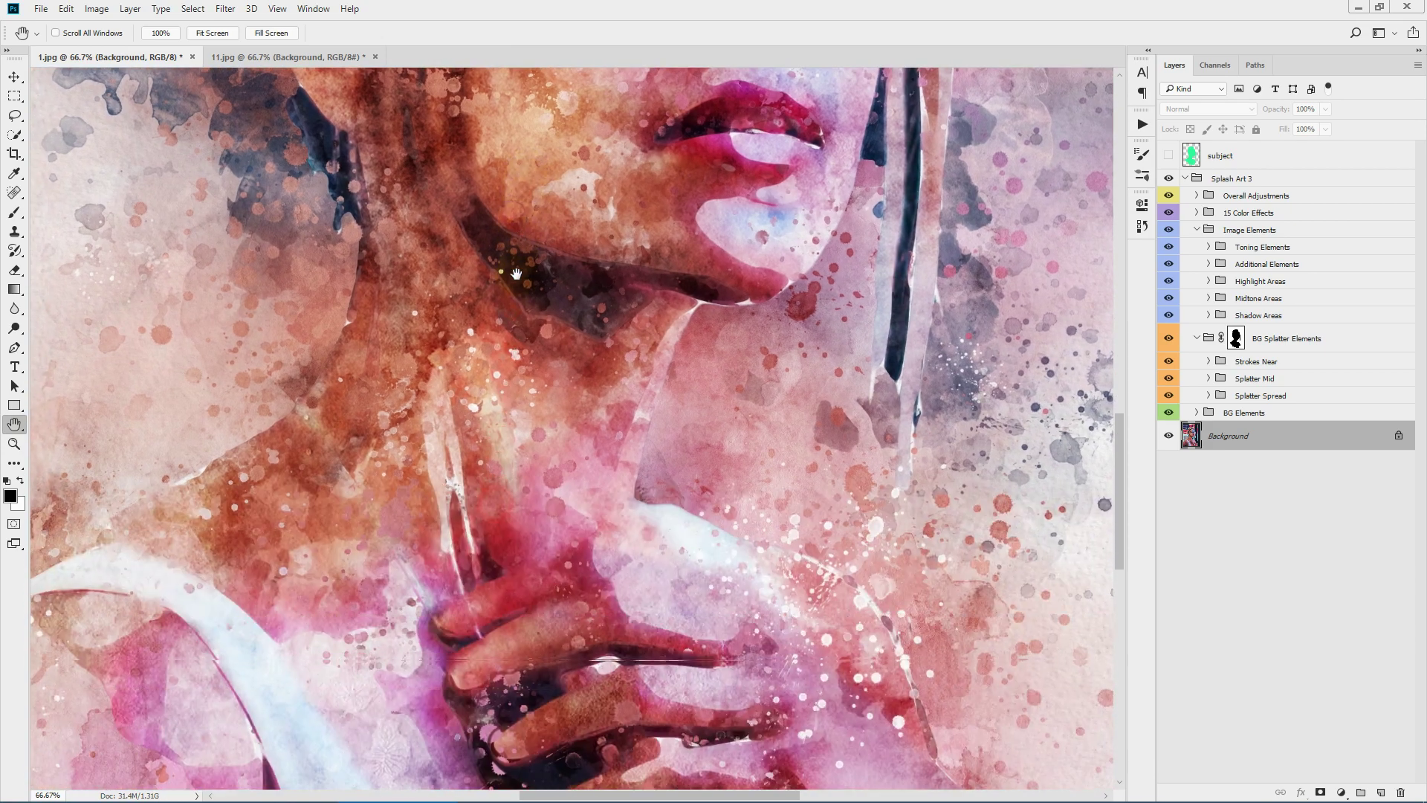
drag(526, 524, 535, 691)
click(233, 32)
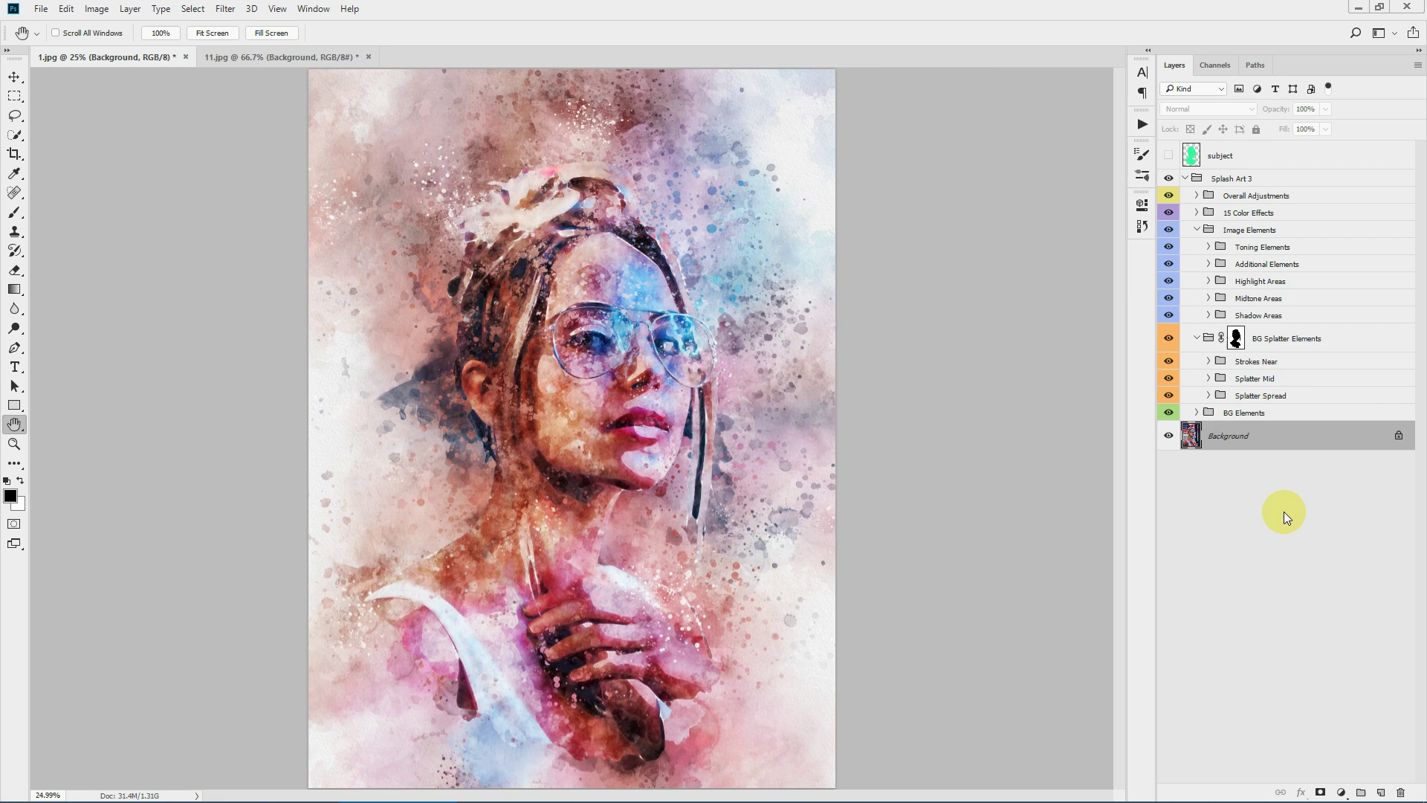
- Hide the Paper Texture layer in BG Elements, zoom to 50% on the face, and compare
click(1264, 413)
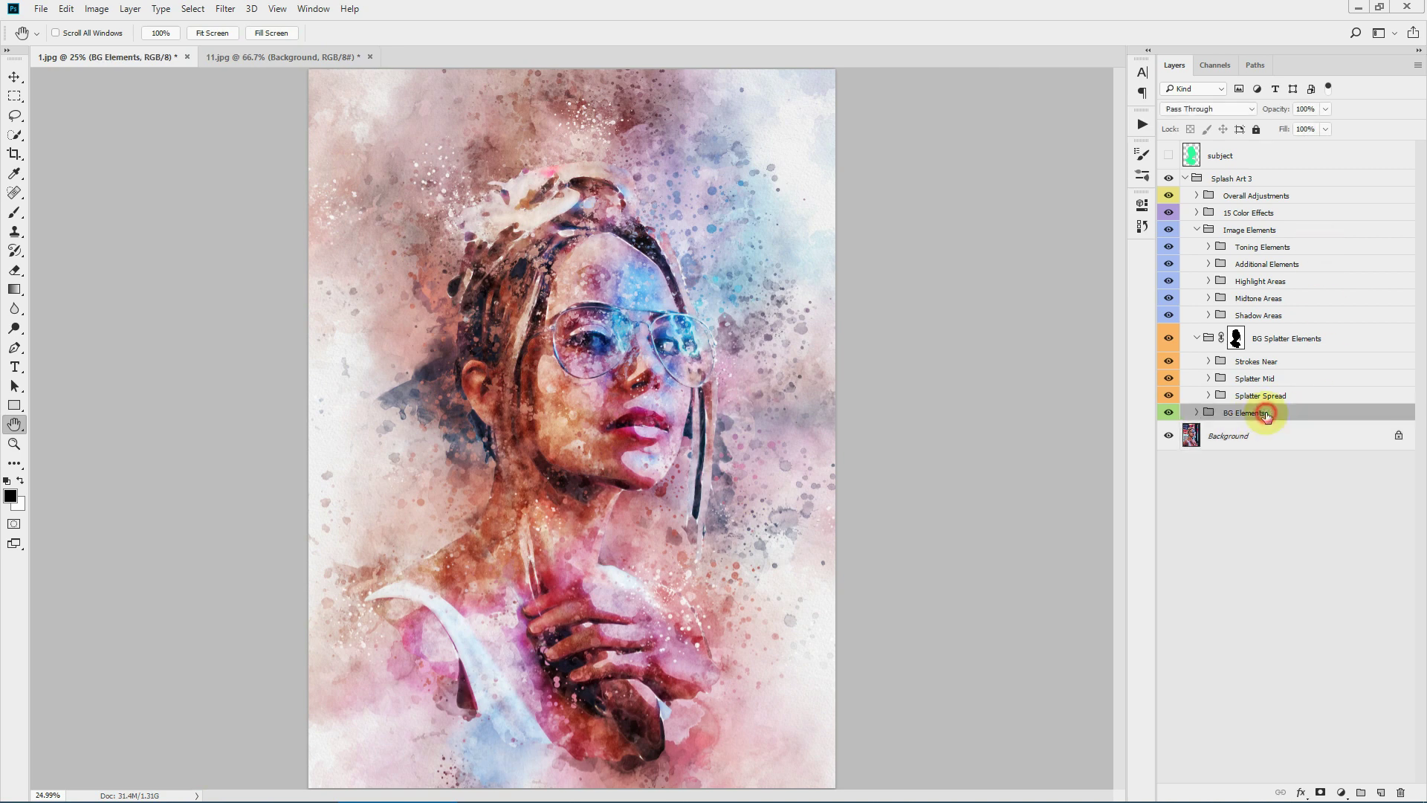
click(1197, 413)
click(1169, 437)
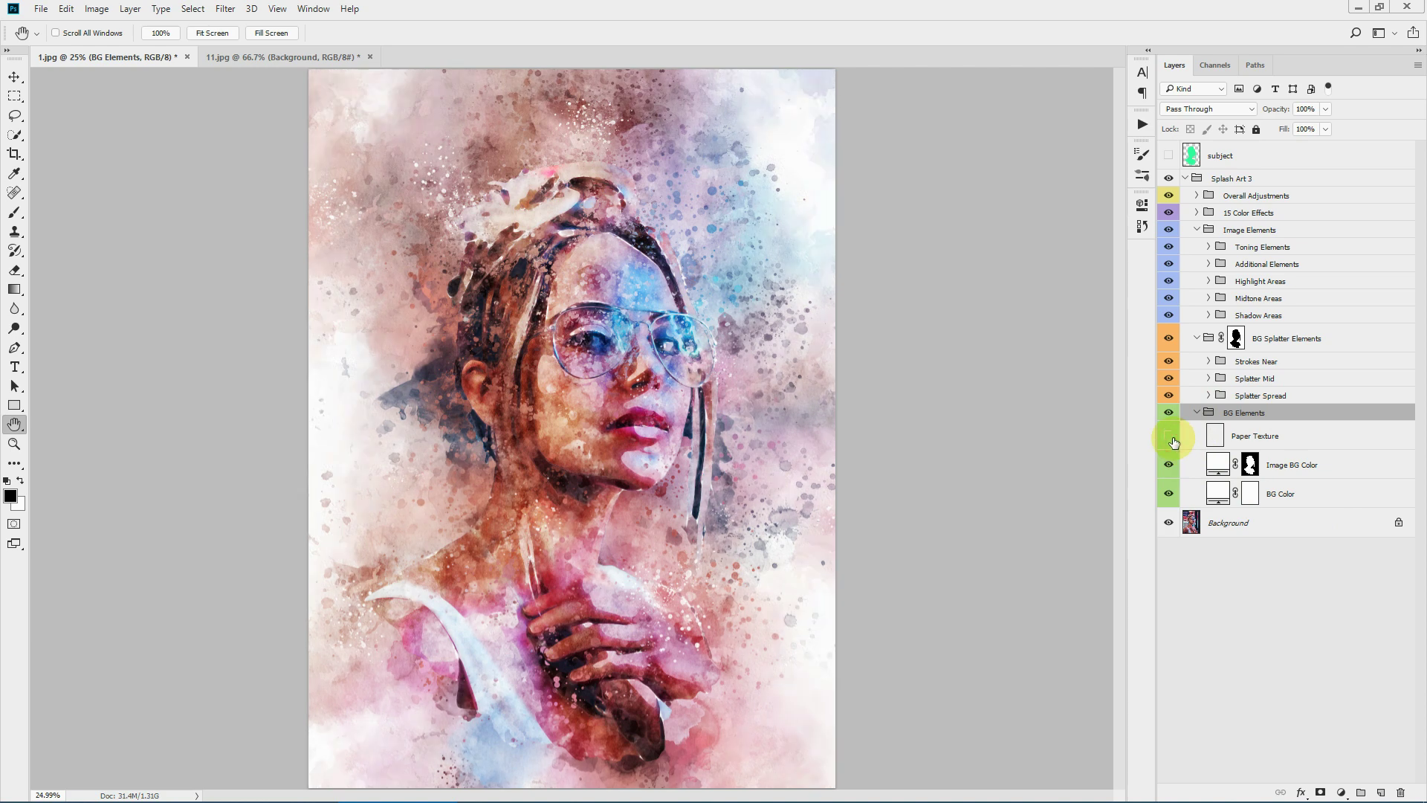
click(13, 445)
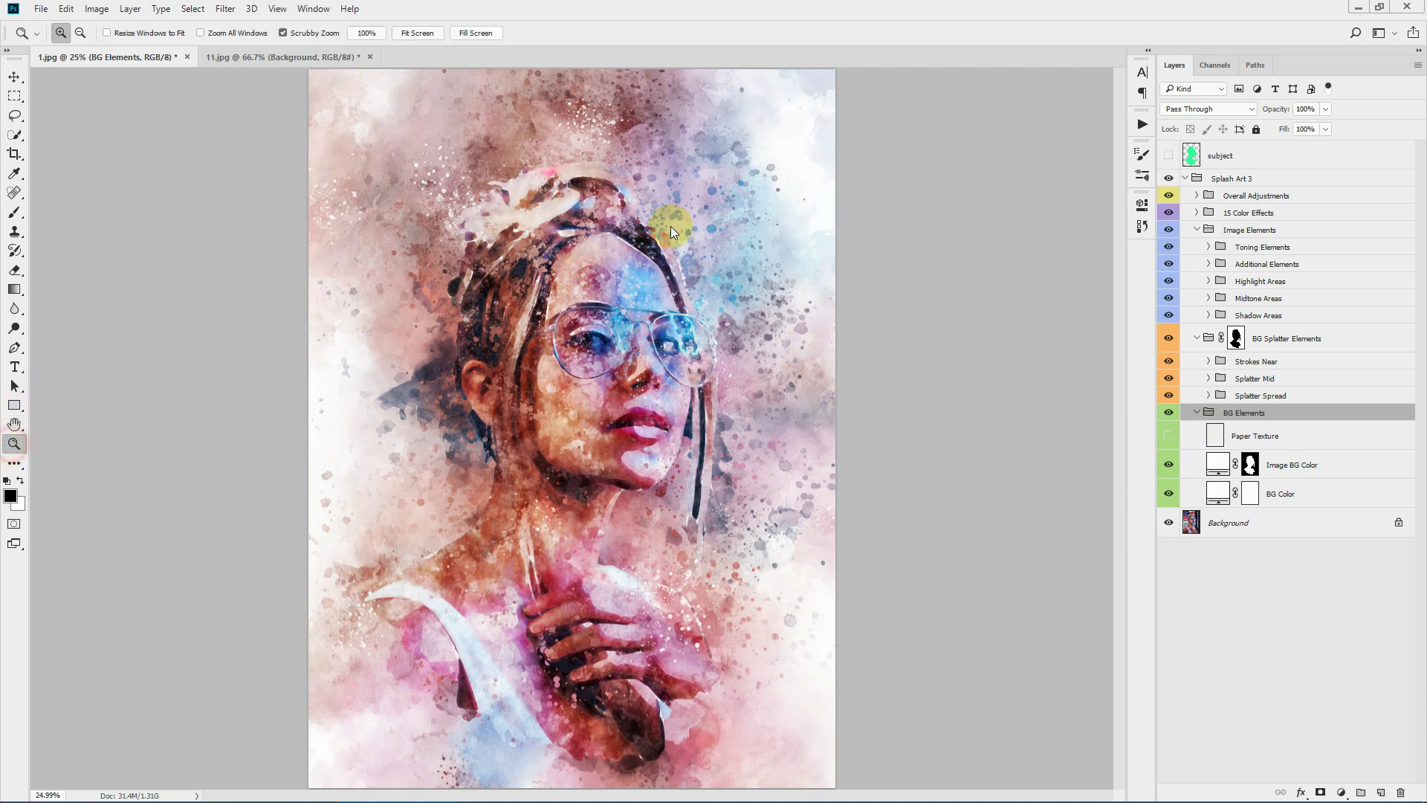
click(705, 223)
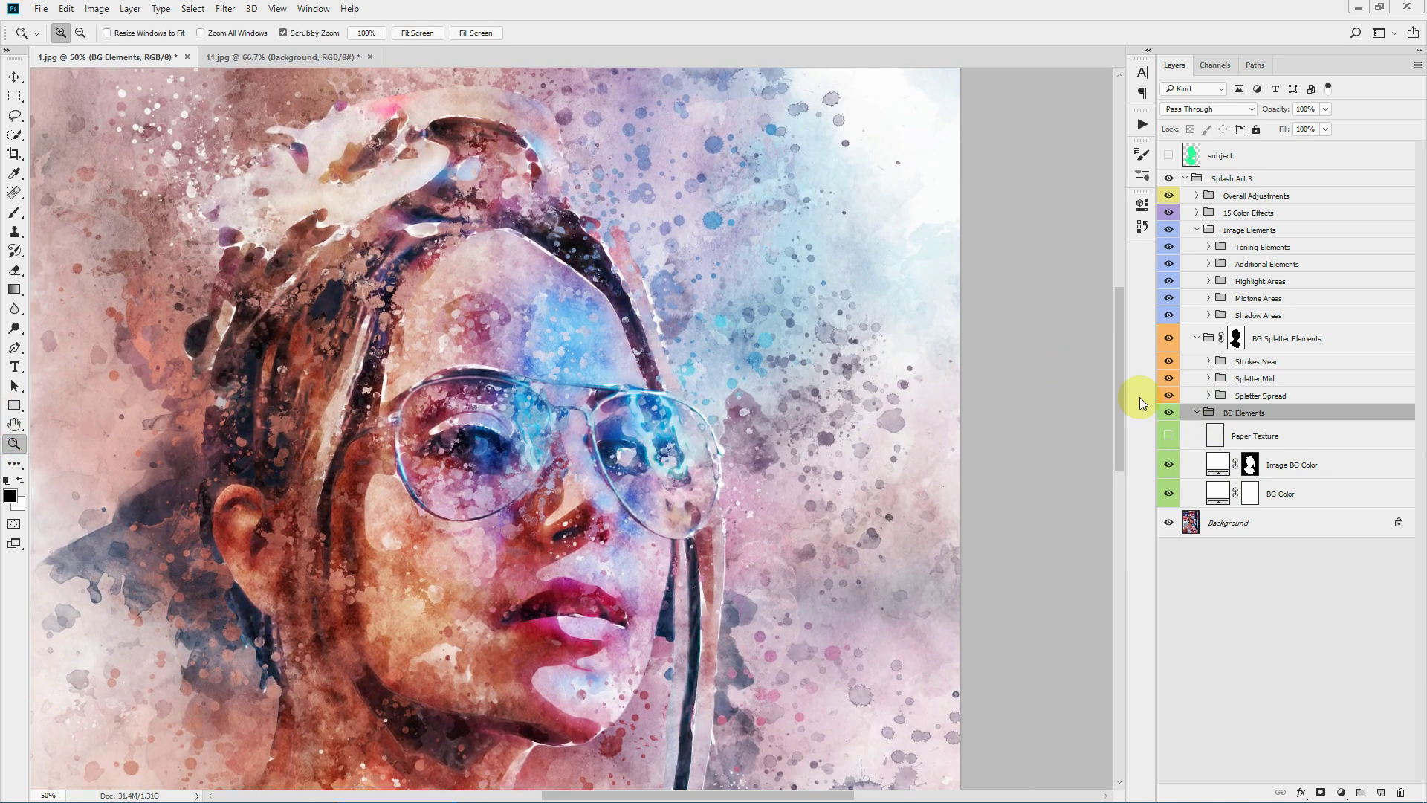
click(1169, 437)
- Hide Paper Texture, fit the portrait, and trial tints before confirming a white Image BG Color
click(1169, 437)
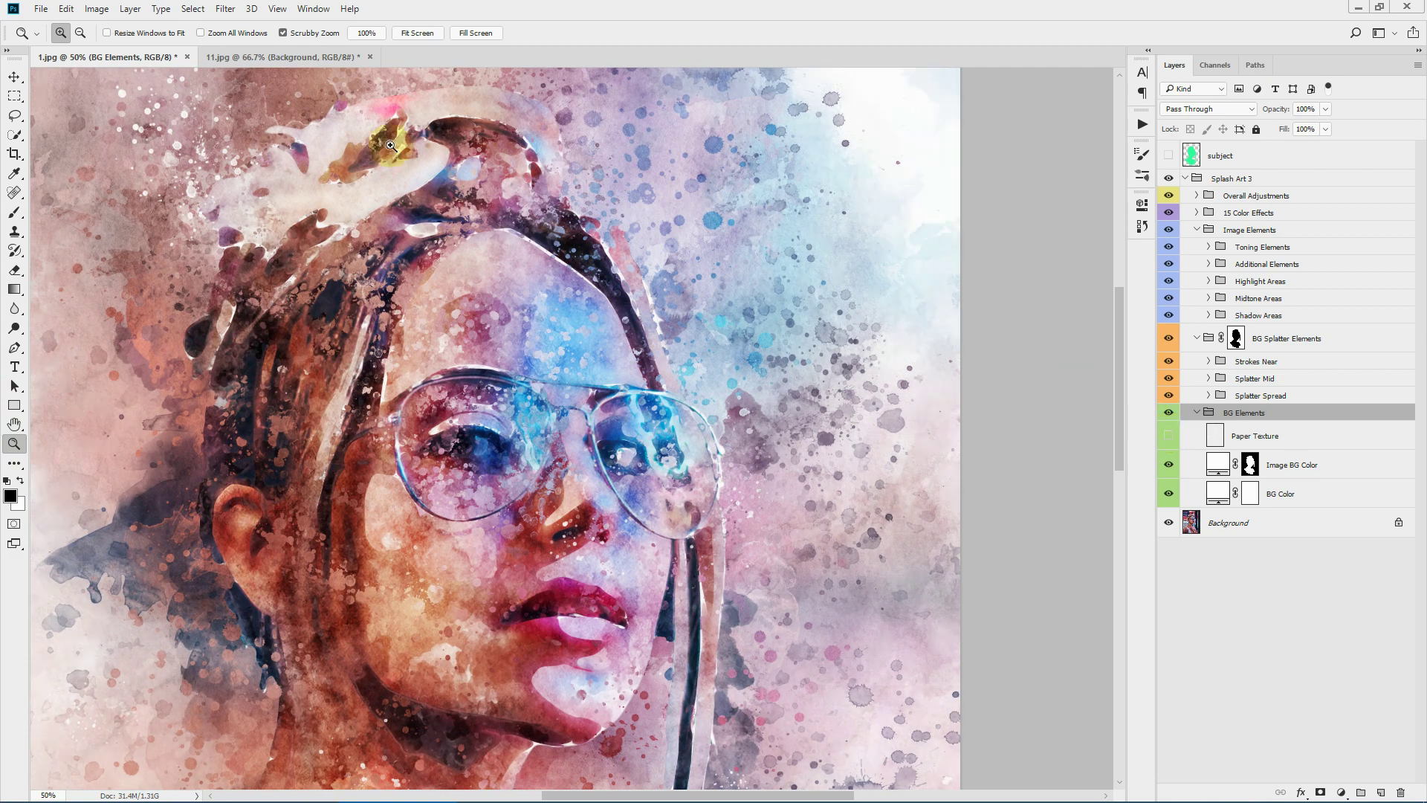
click(423, 33)
click(1328, 469)
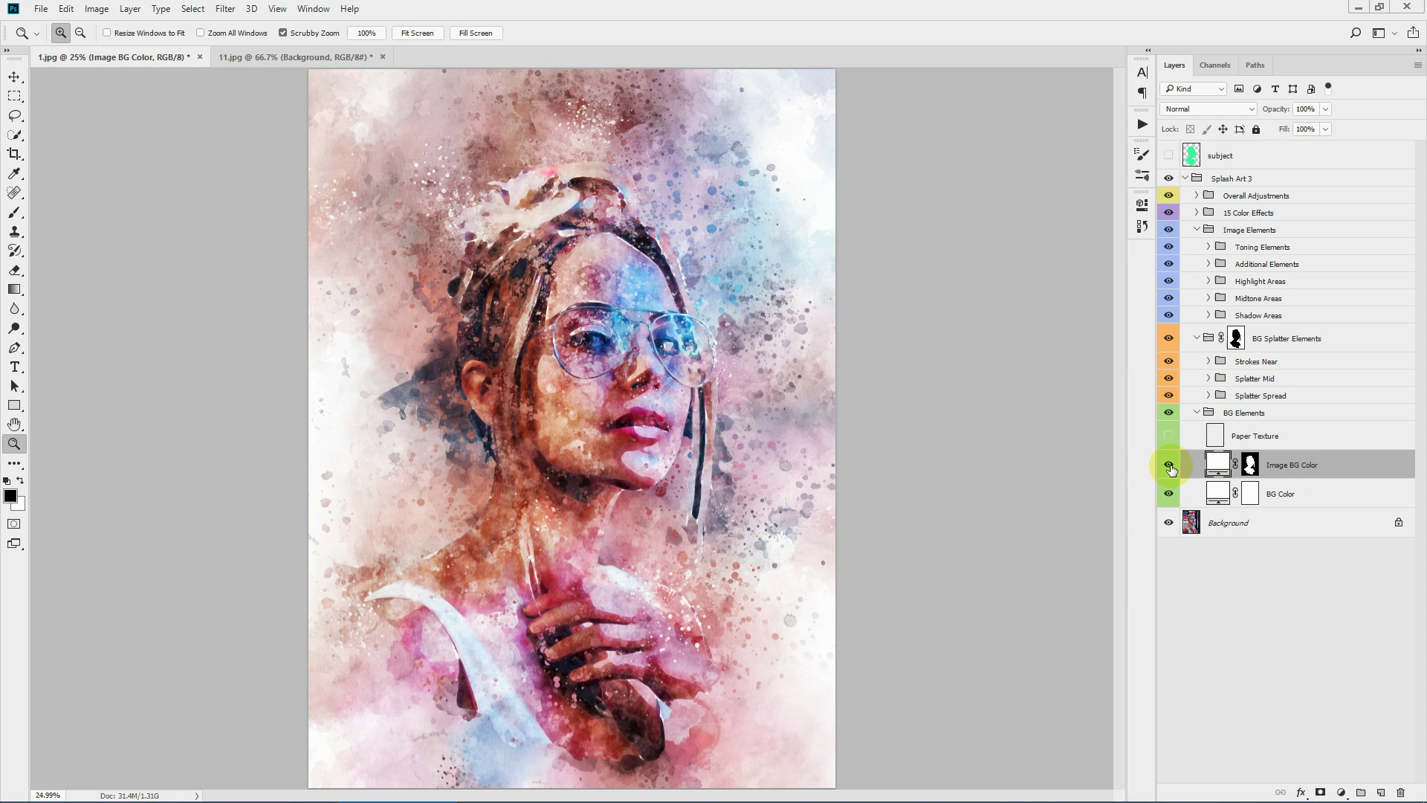
double_click(1217, 464)
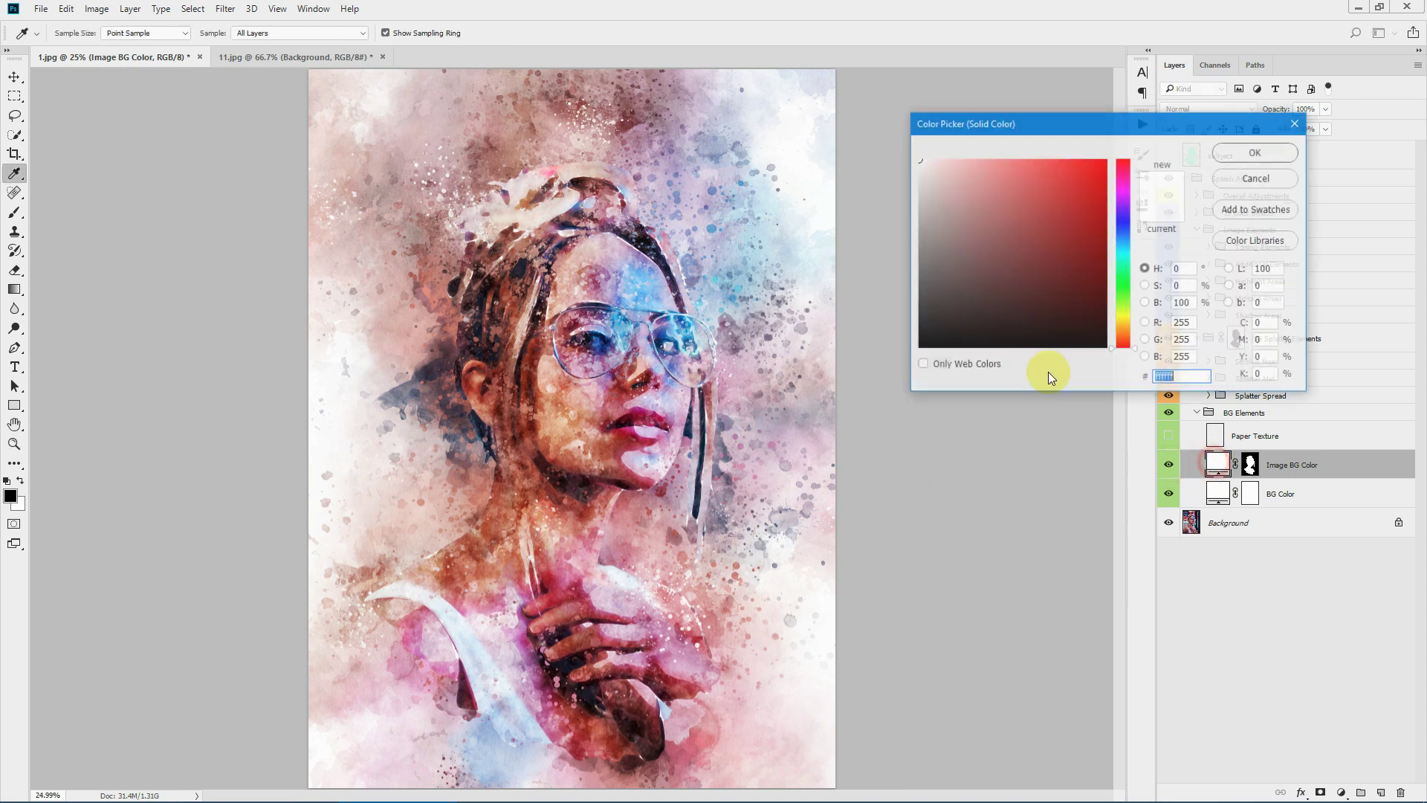
click(925, 197)
mouse_move(964, 266)
mouse_down()
mouse_move(1089, 245)
mouse_move(1041, 327)
mouse_move(1079, 191)
mouse_move(1106, 269)
mouse_move(973, 302)
mouse_move(1082, 232)
mouse_move(1006, 204)
mouse_move(1036, 285)
mouse_move(1045, 220)
mouse_move(947, 199)
mouse_move(919, 159)
mouse_up()
click(1256, 165)
key(z)
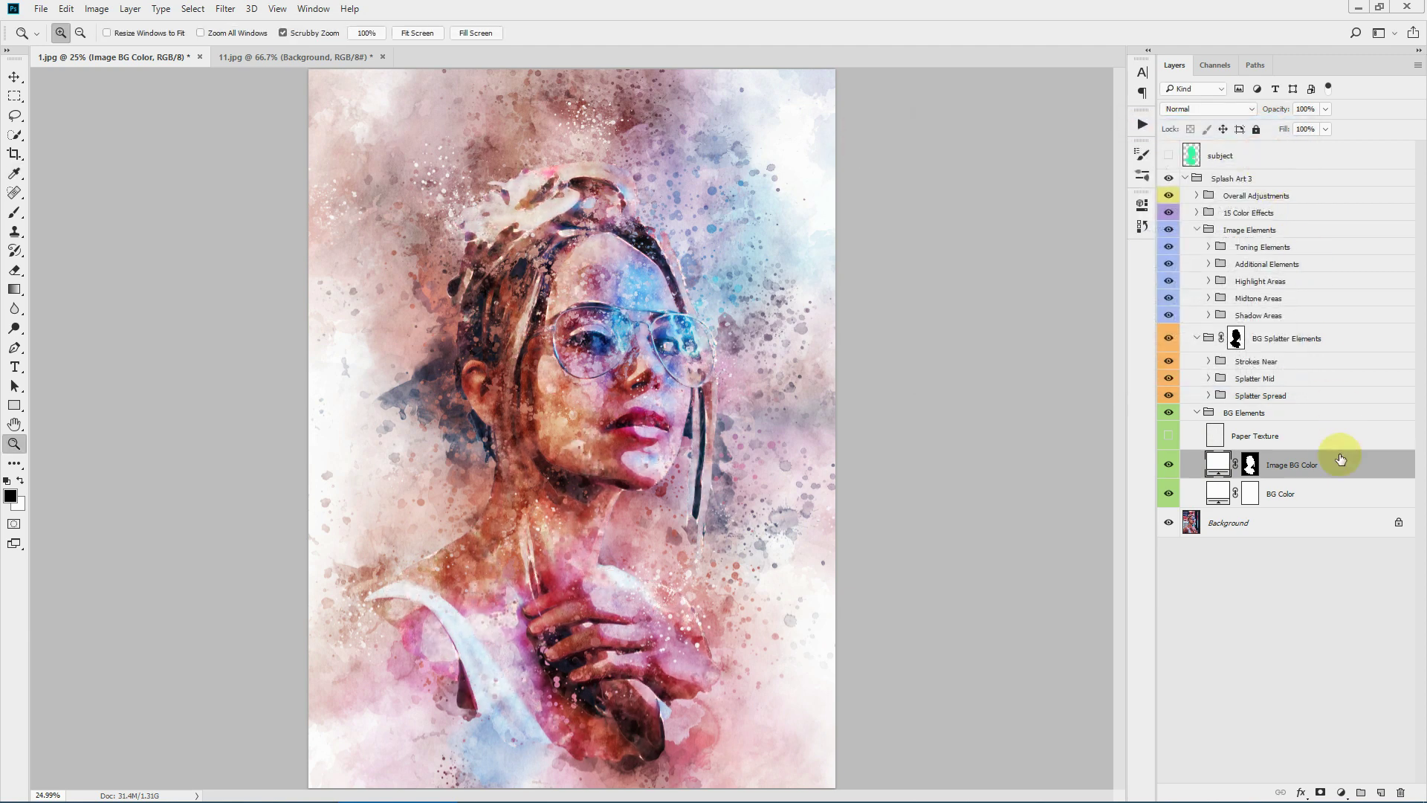
- Preview near-black, pink, red and lime BG Color fills, discard them, and restore Paper Texture
double_click(1213, 494)
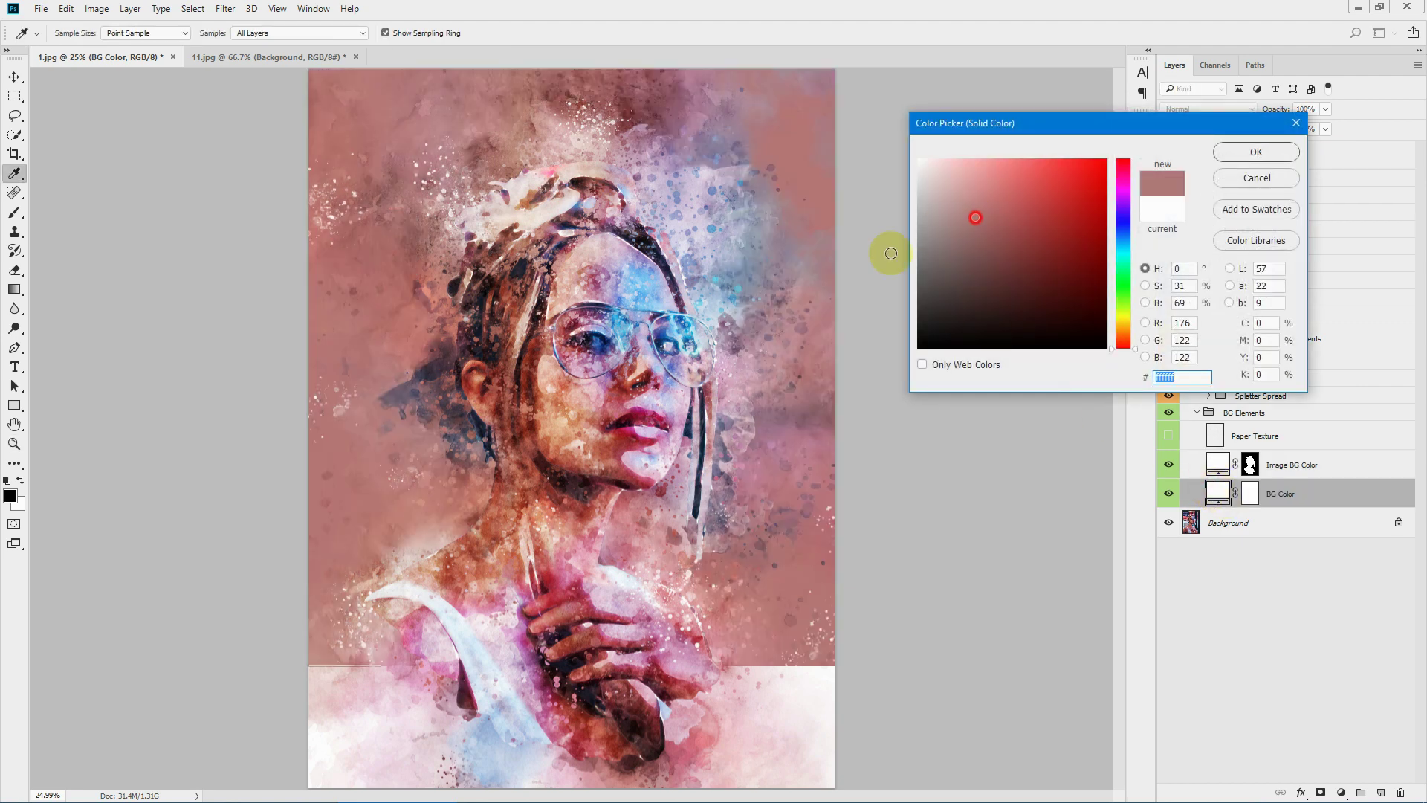
click(741, 360)
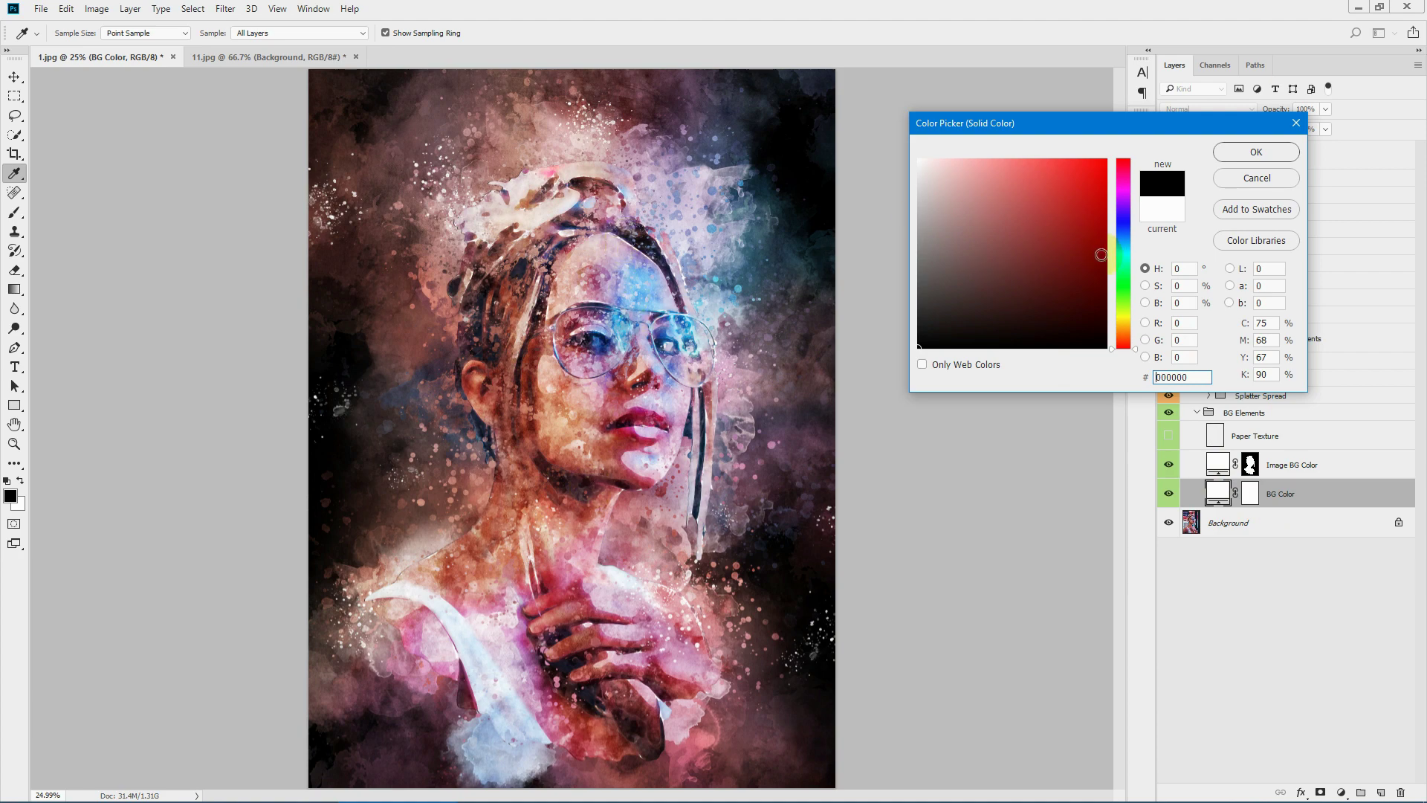
drag(1100, 255, 1125, 310)
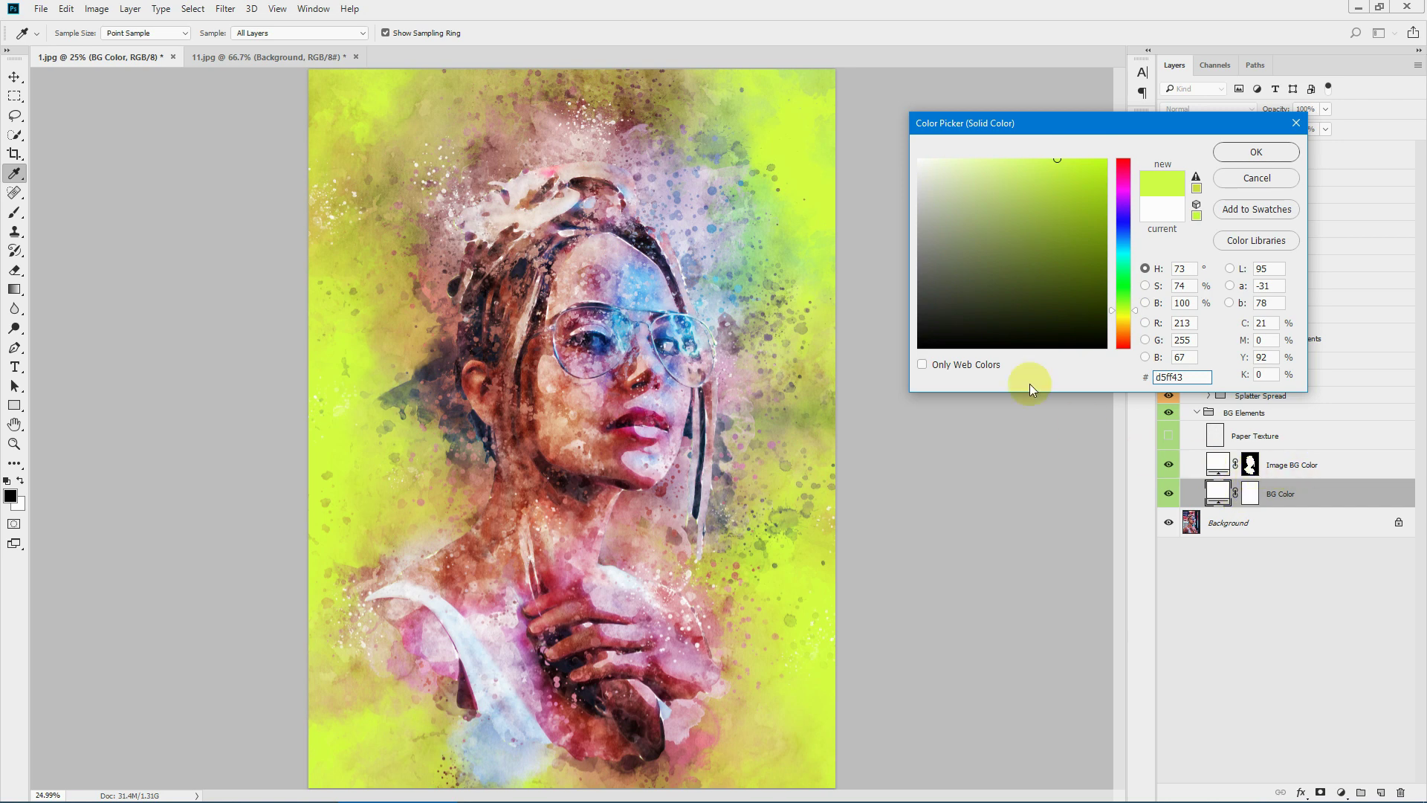
drag(1037, 275, 810, 373)
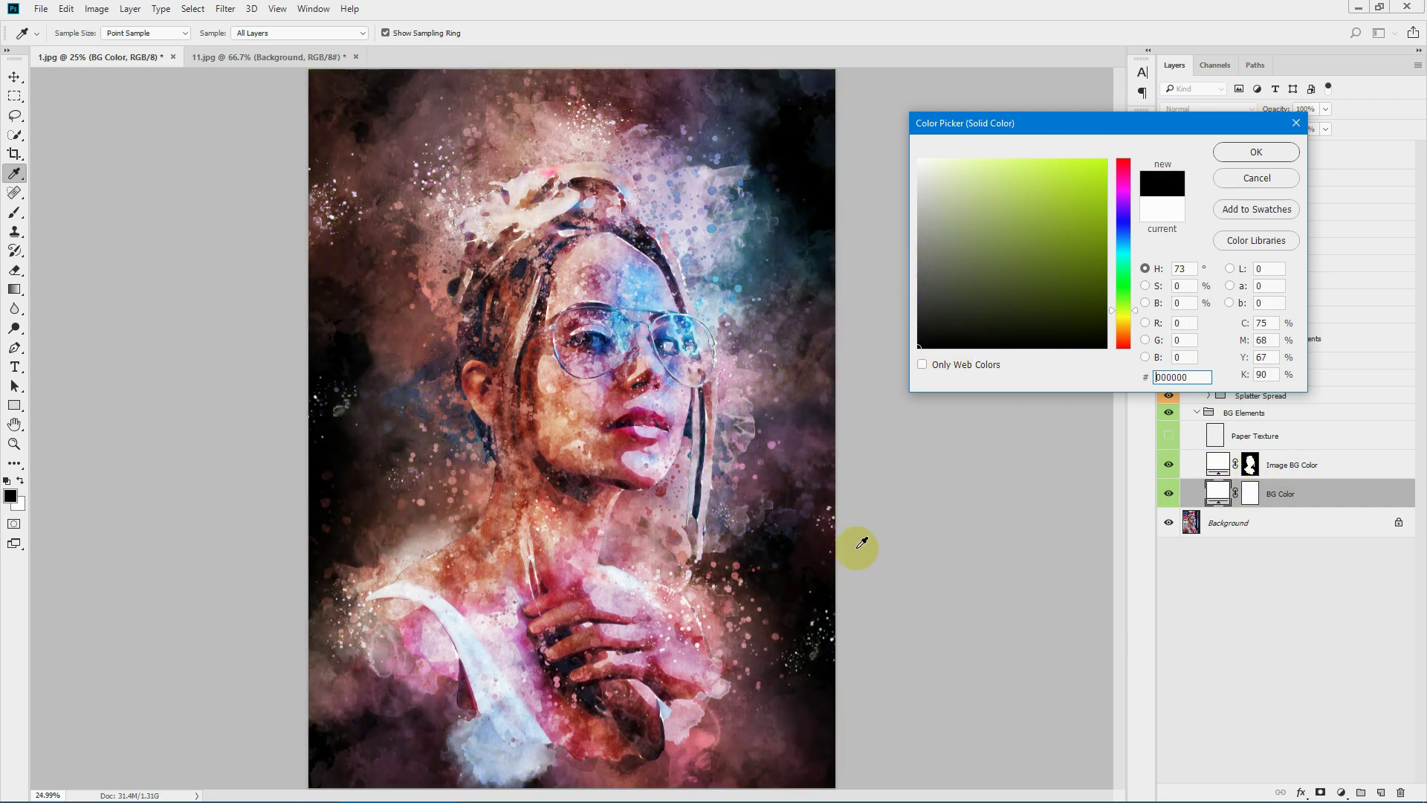
click(1255, 177)
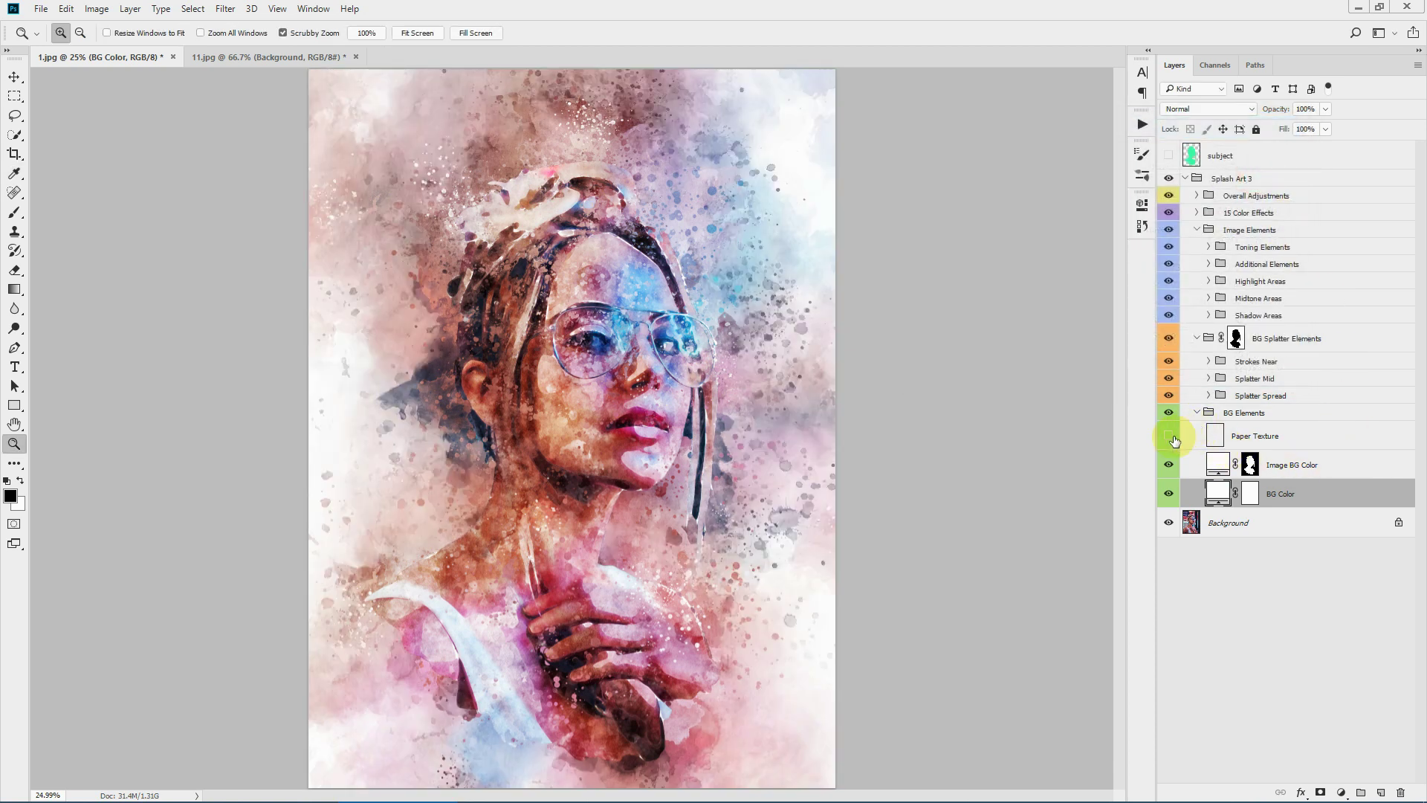
click(1168, 435)
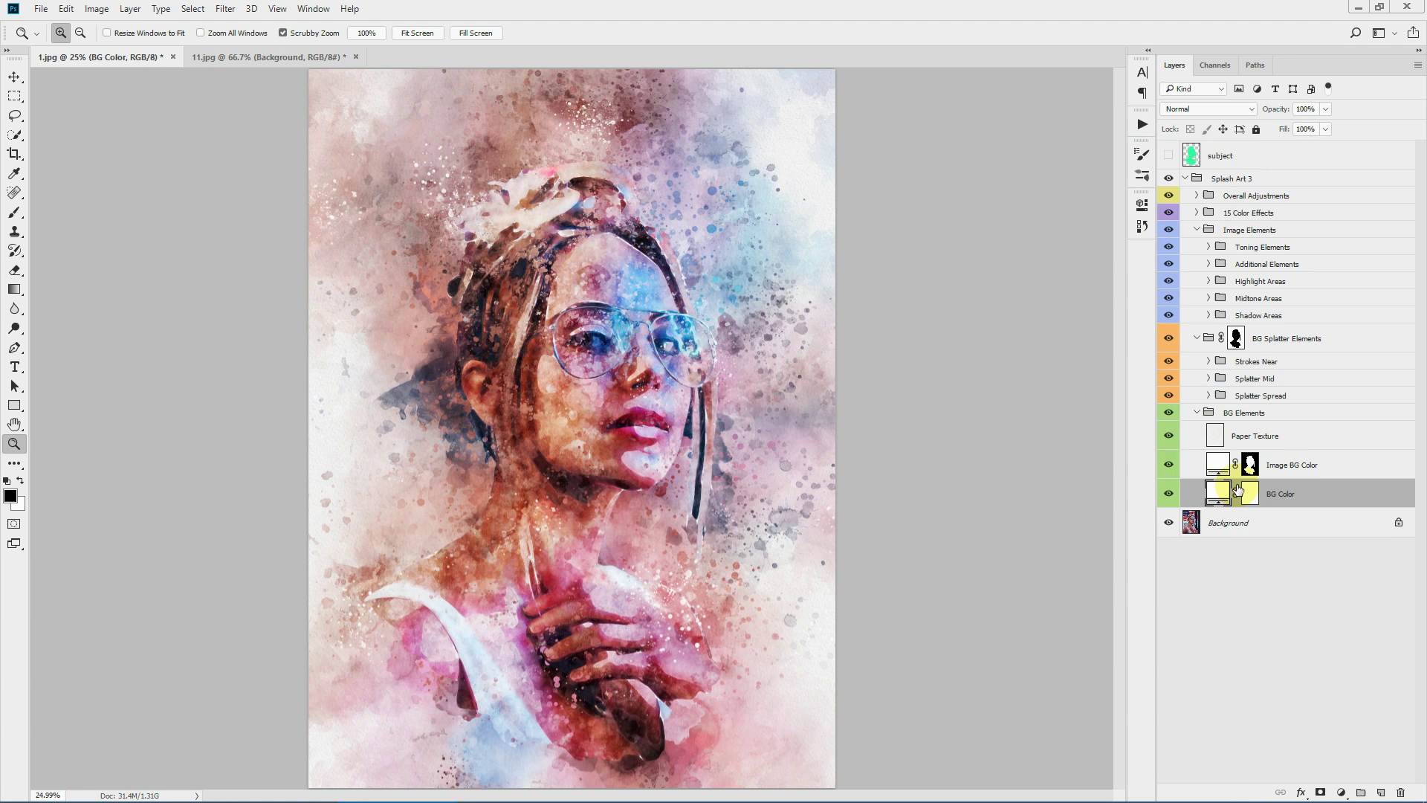
- Collapse BG Elements, compare BG Splatter Elements on the zoomed face, then show it at fit-screen view
click(1198, 413)
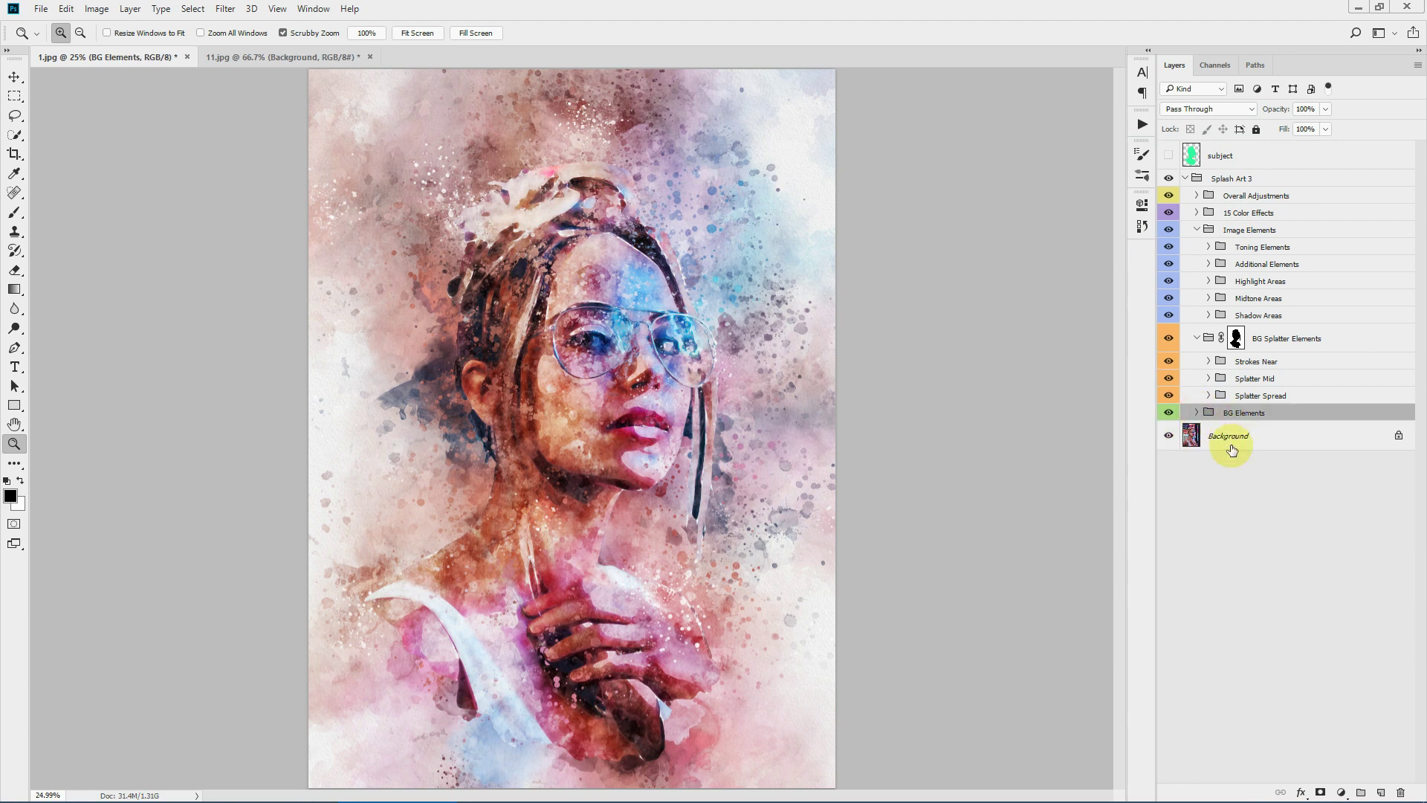
click(1328, 338)
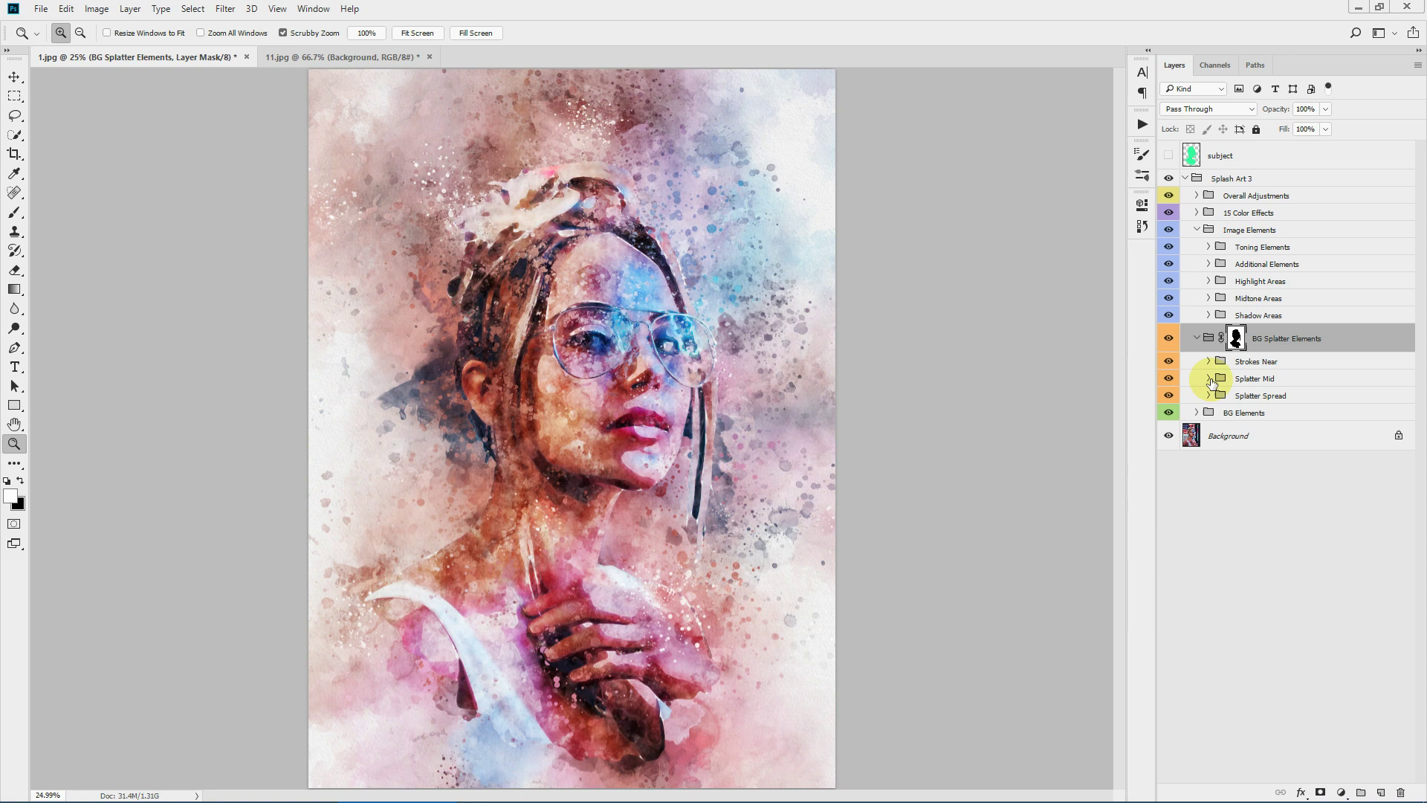
click(1168, 338)
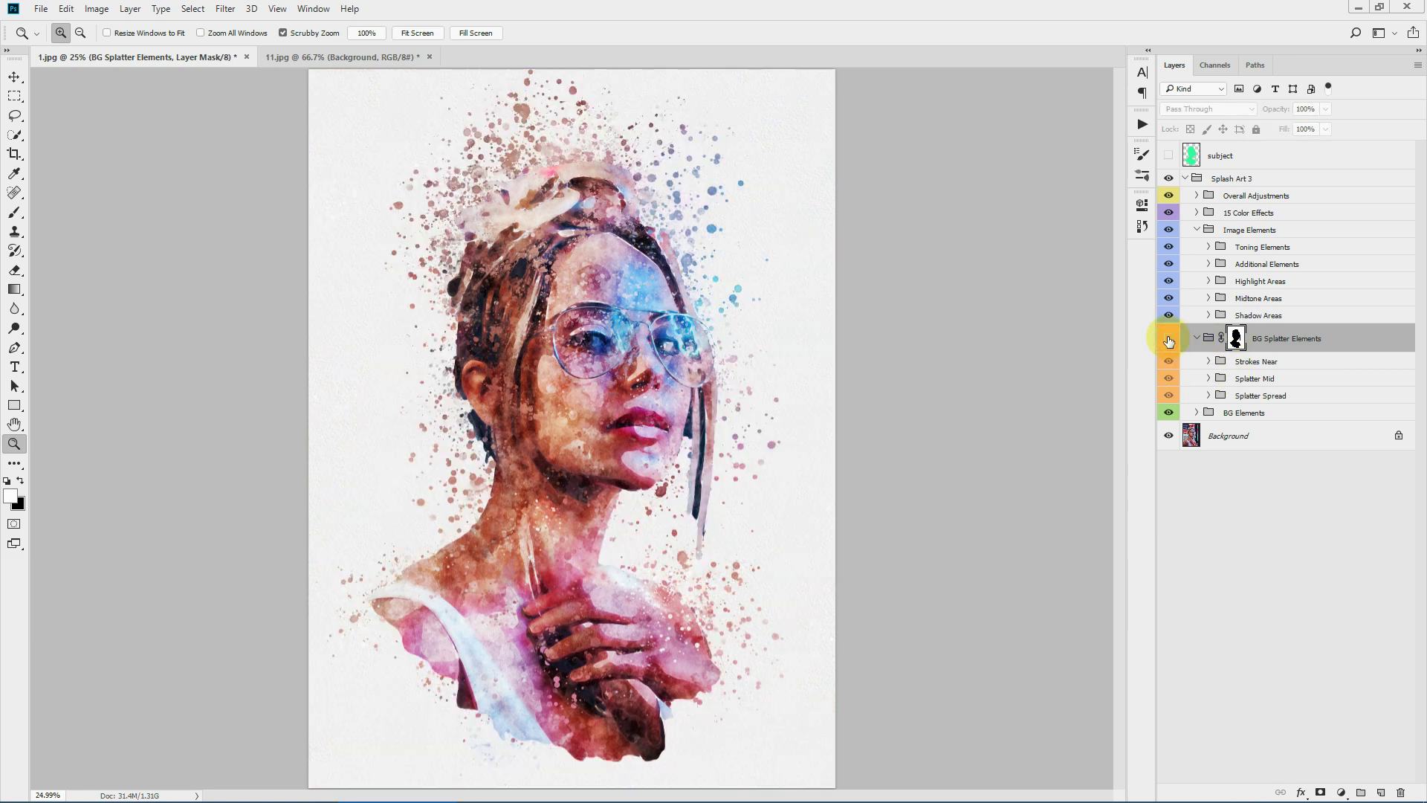
click(627, 390)
click(573, 216)
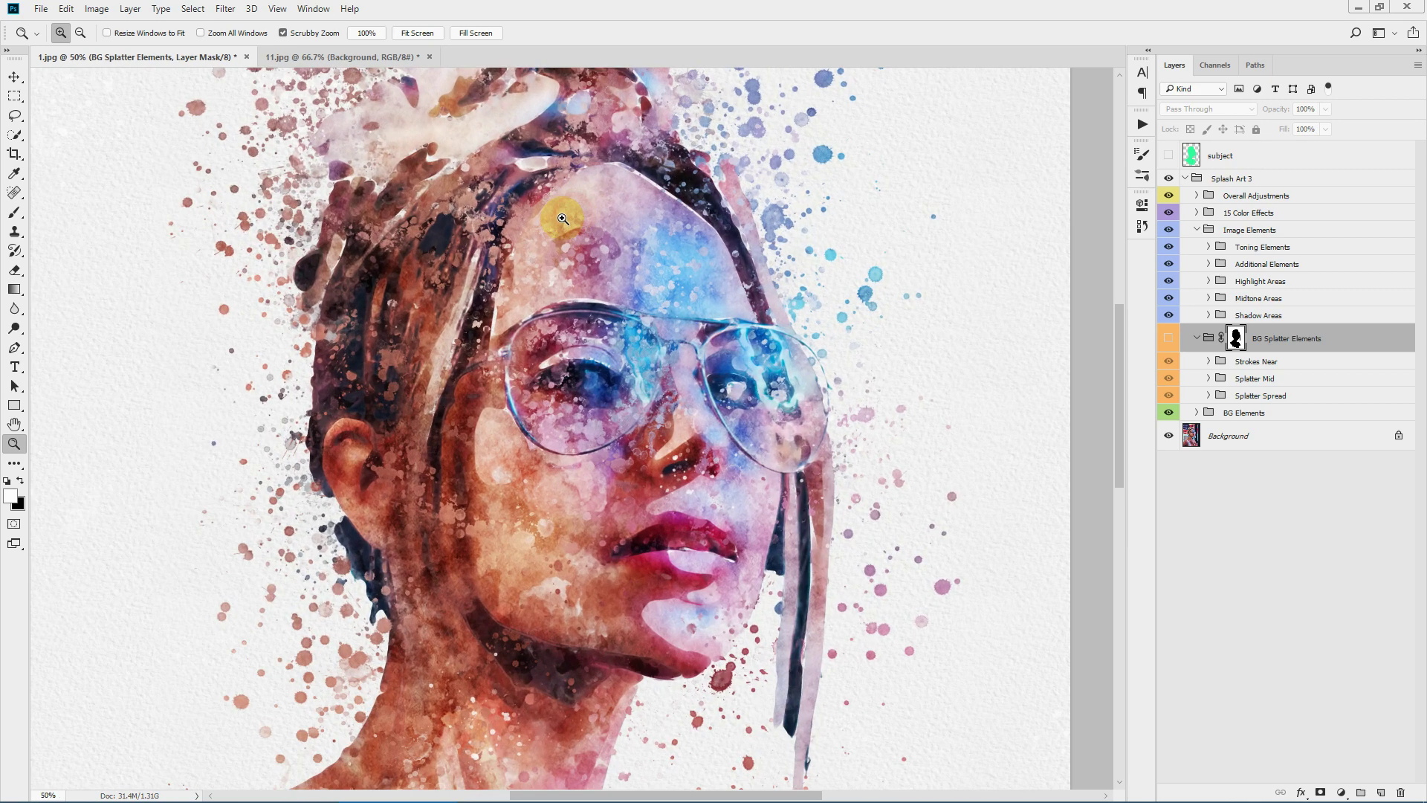
scroll(707, 344, up, 3)
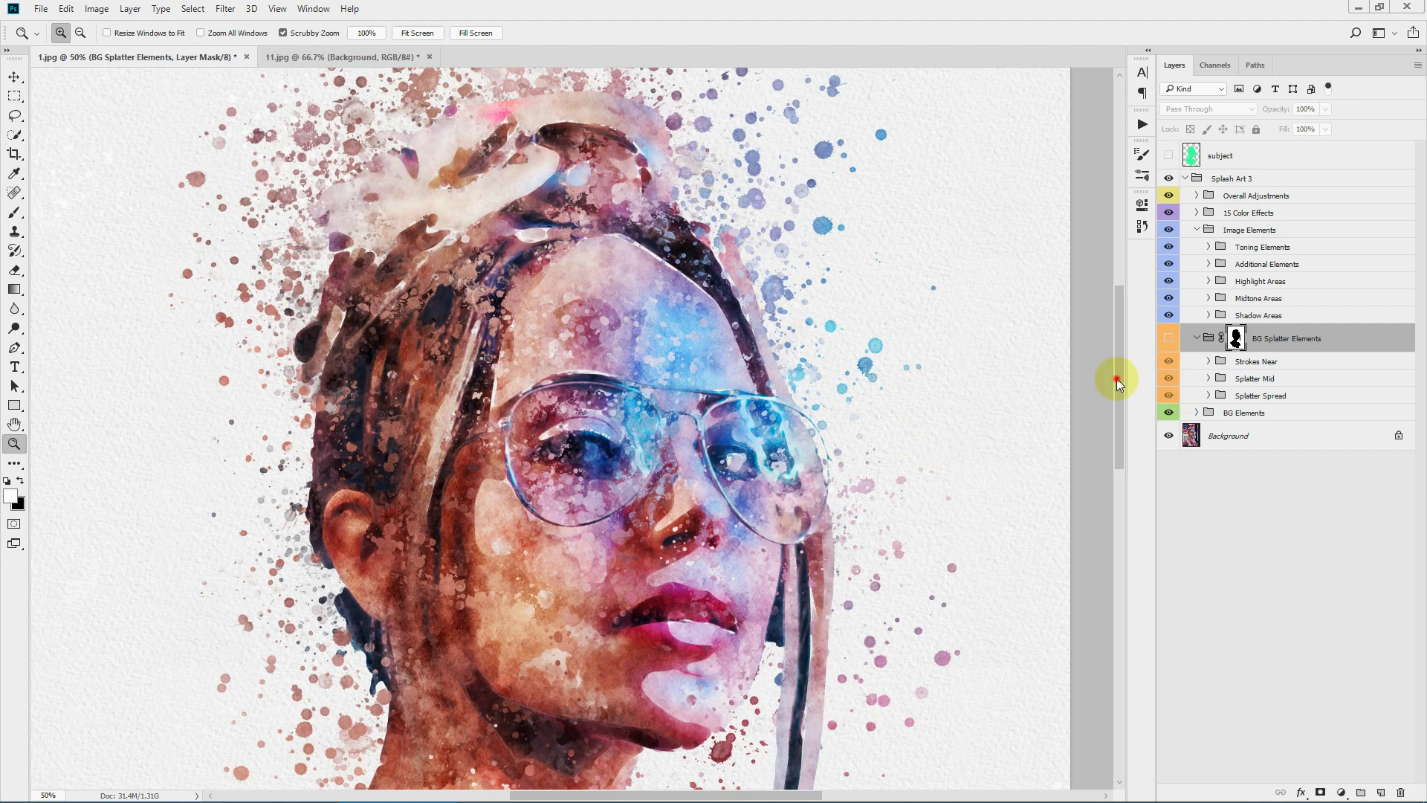
drag(1116, 377, 1149, 396)
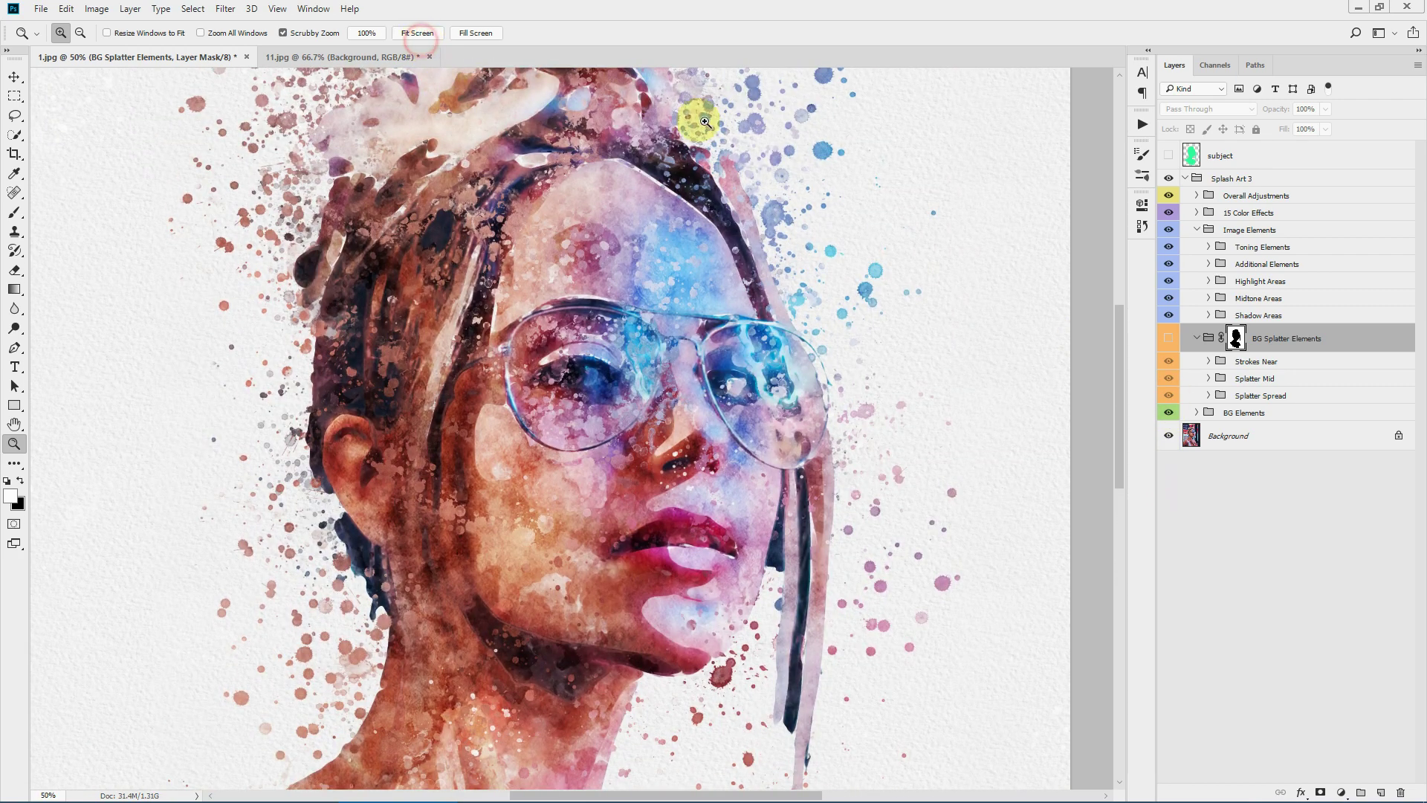
click(418, 32)
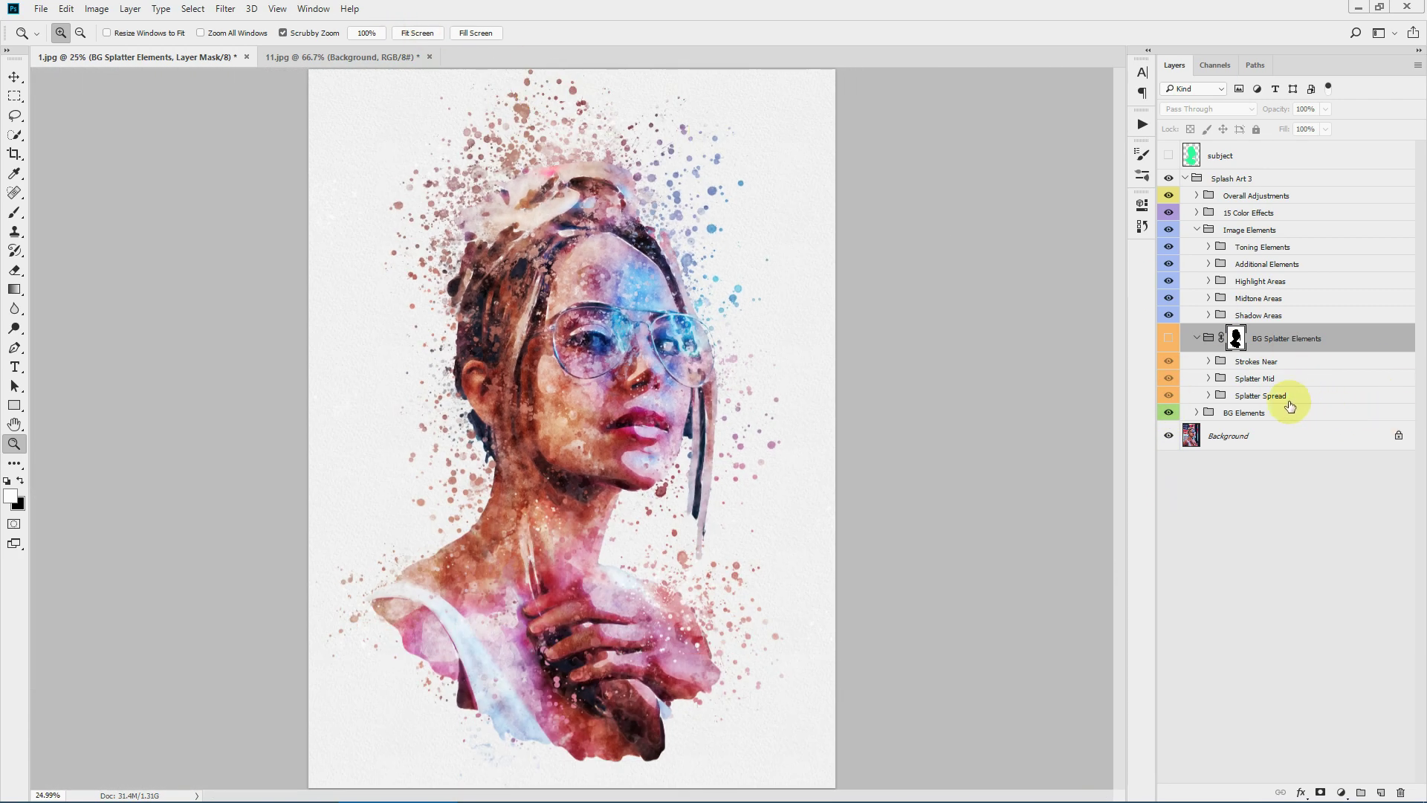
click(1169, 338)
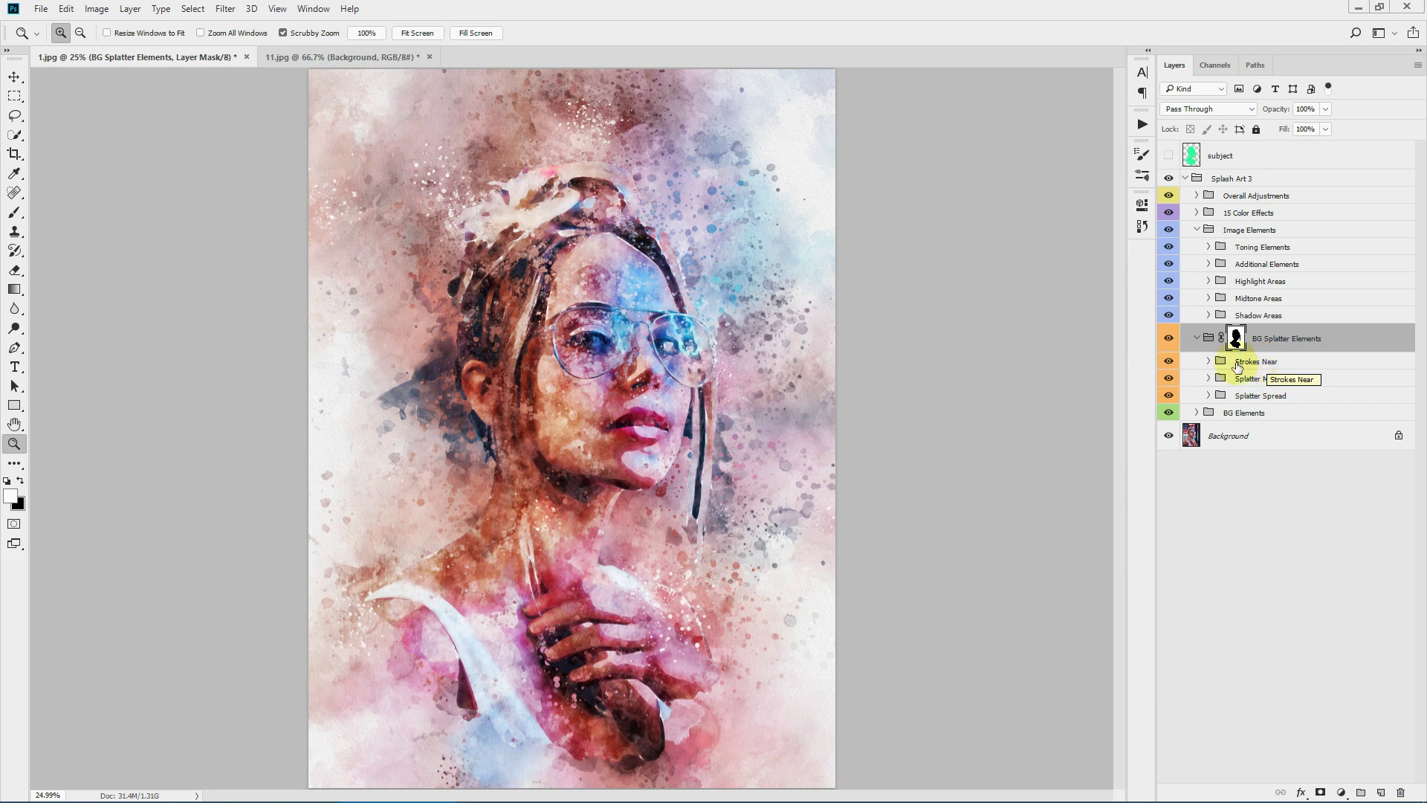
click(1168, 361)
click(1168, 361)
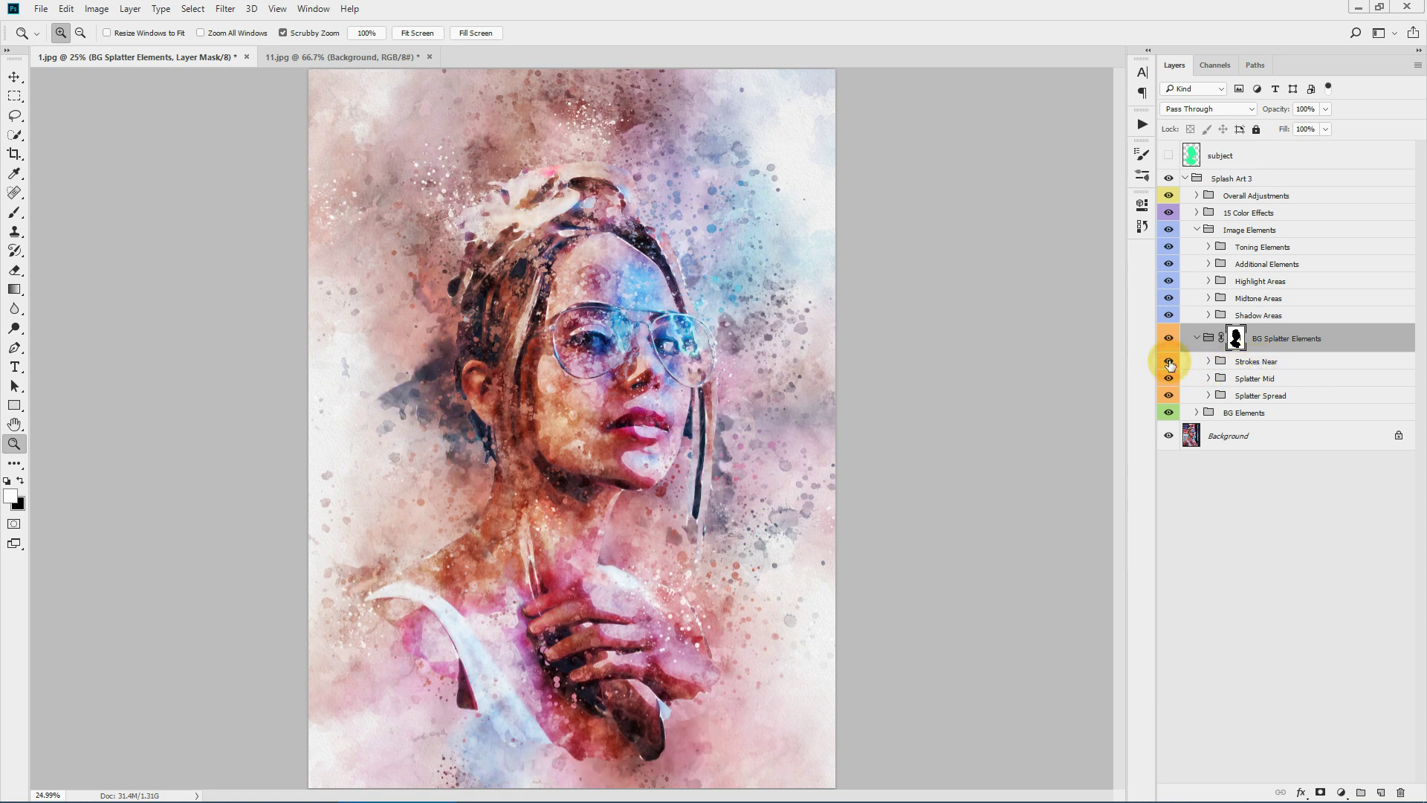
click(1169, 362)
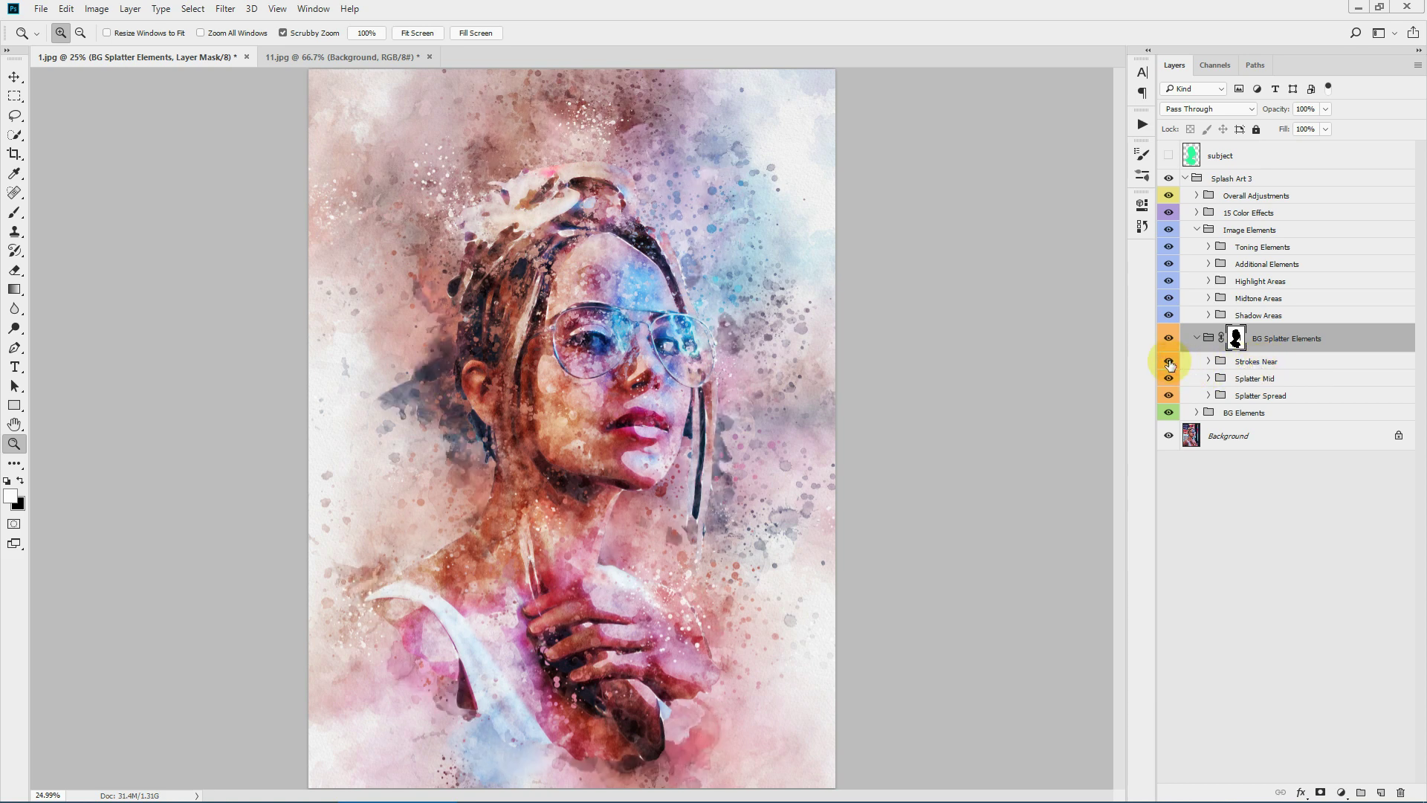
click(1208, 363)
click(1168, 384)
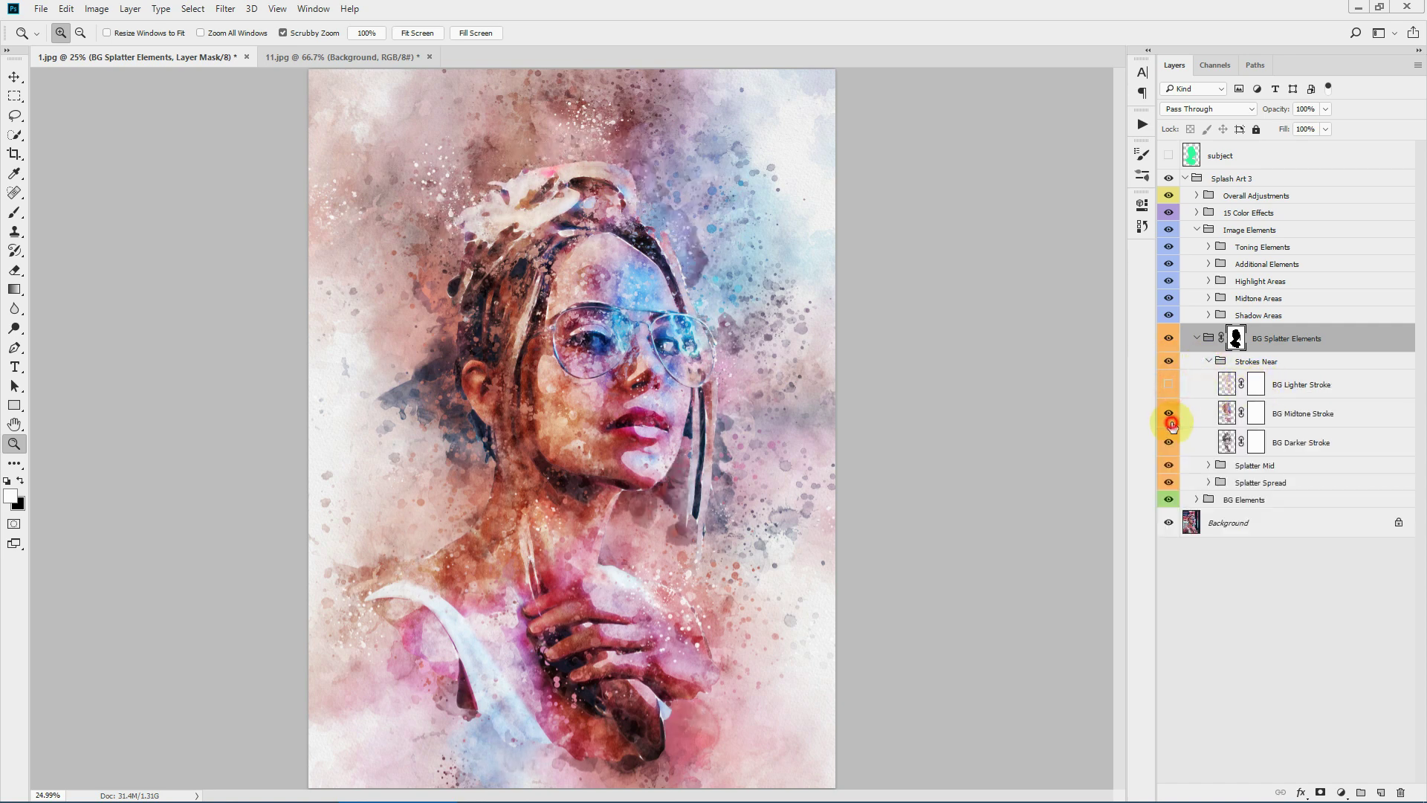
click(1170, 421)
click(1165, 444)
click(1168, 384)
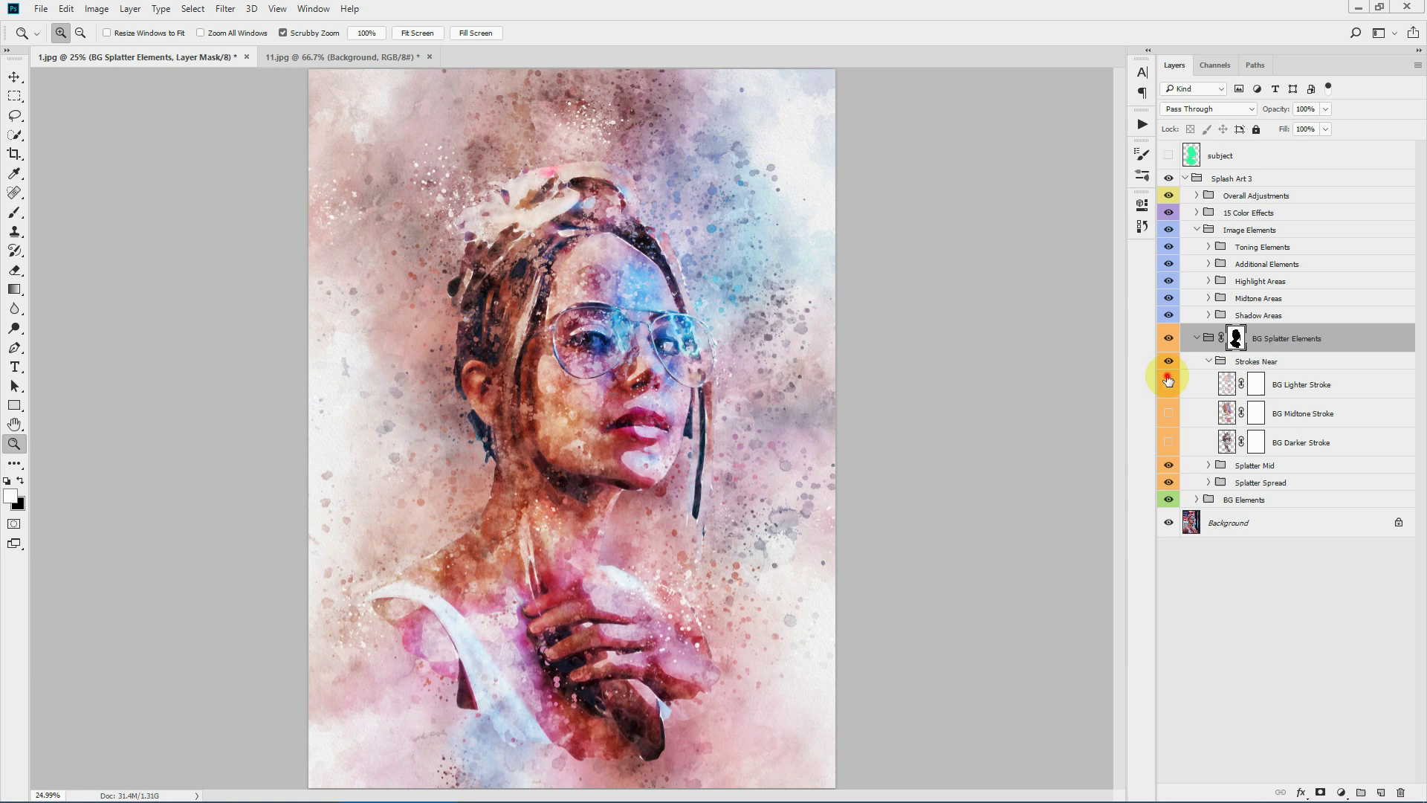
click(1169, 413)
click(1169, 443)
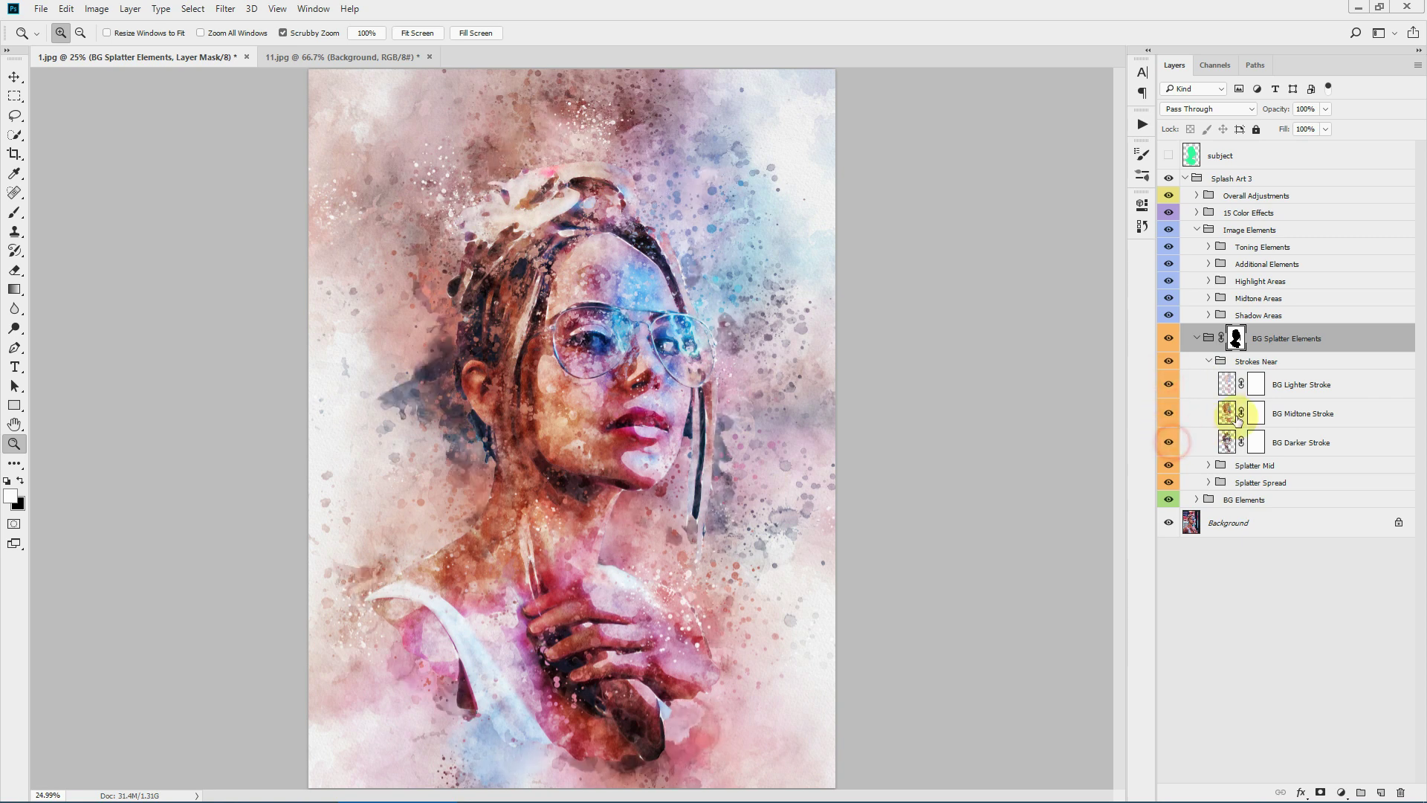
click(1256, 387)
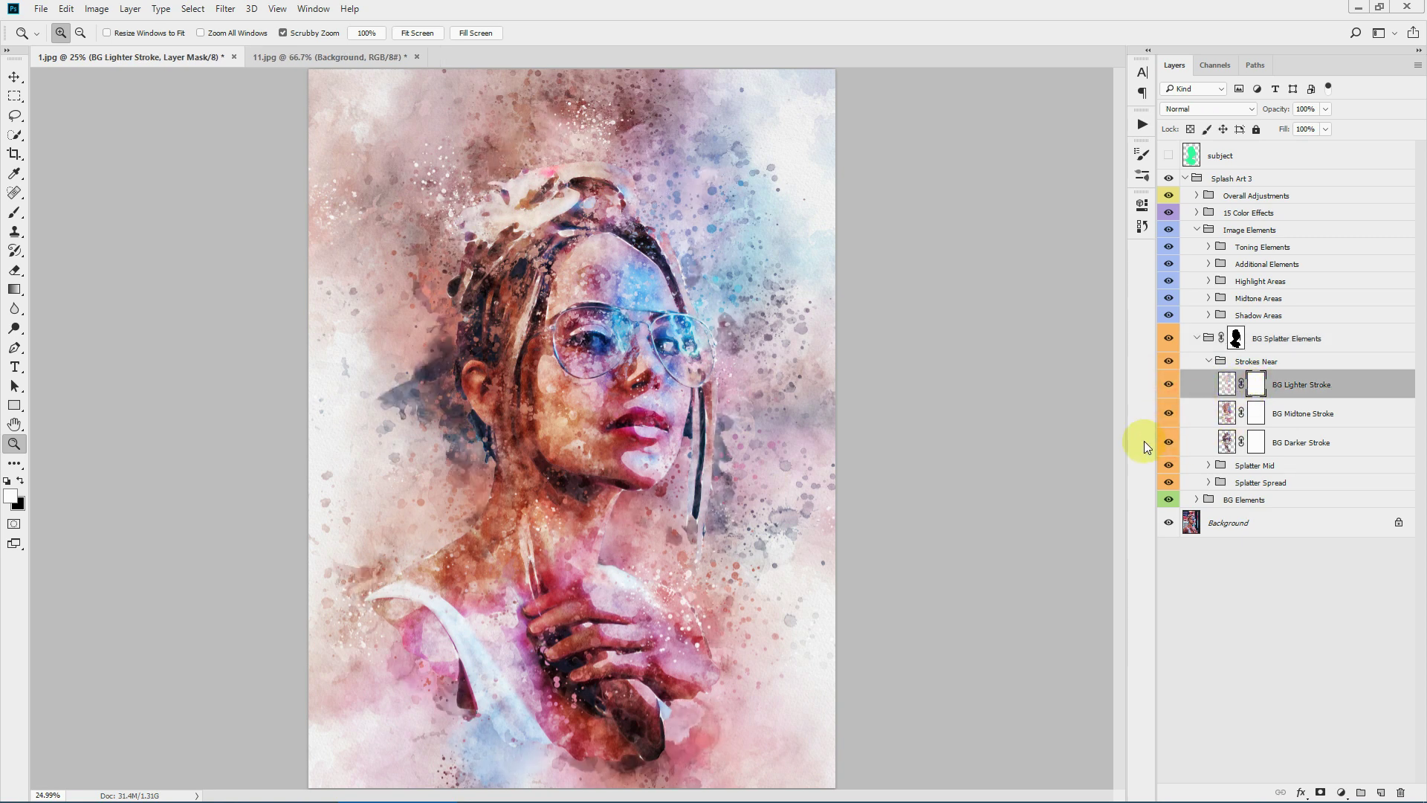
click(14, 213)
click(67, 33)
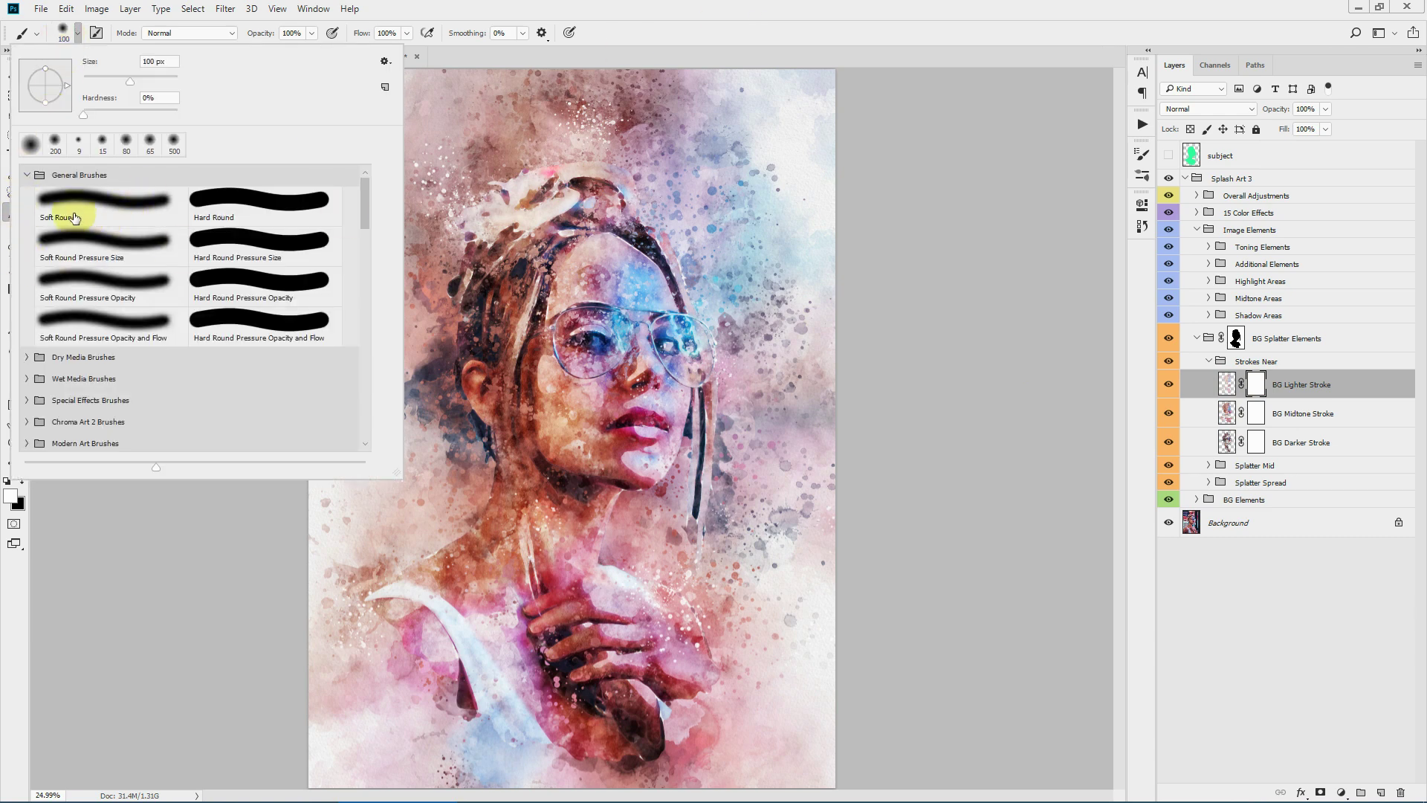
click(818, 23)
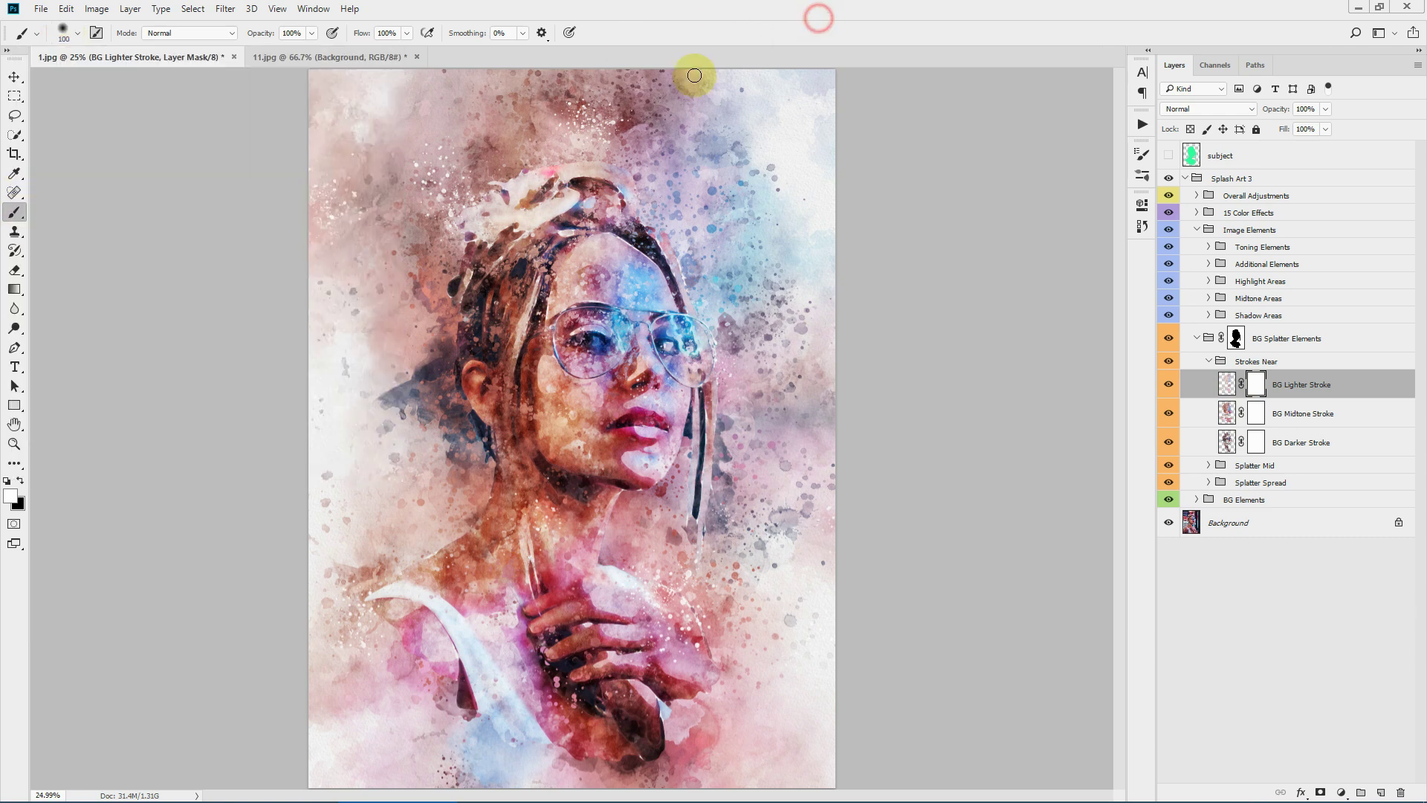
click(7, 481)
click(10, 495)
click(1282, 128)
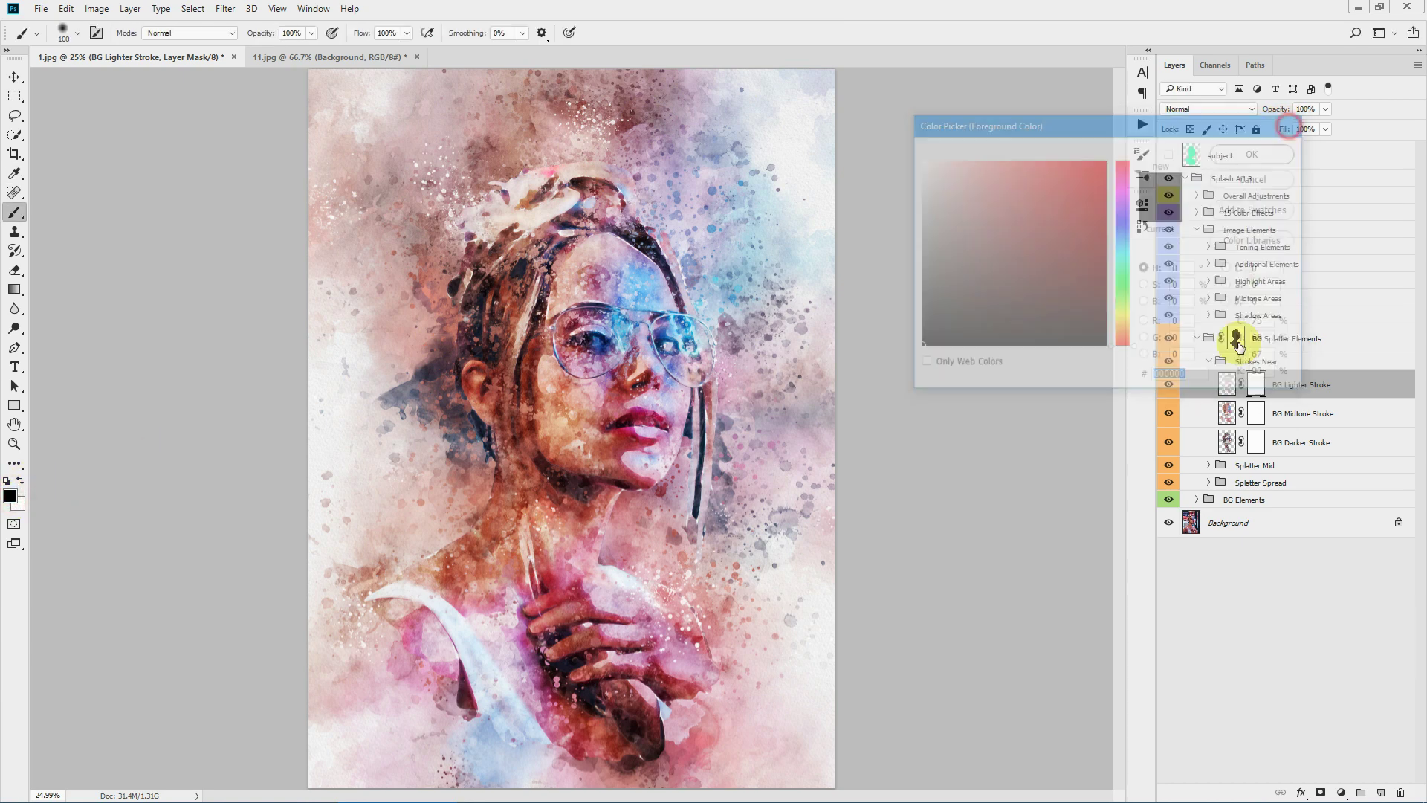
key(b)
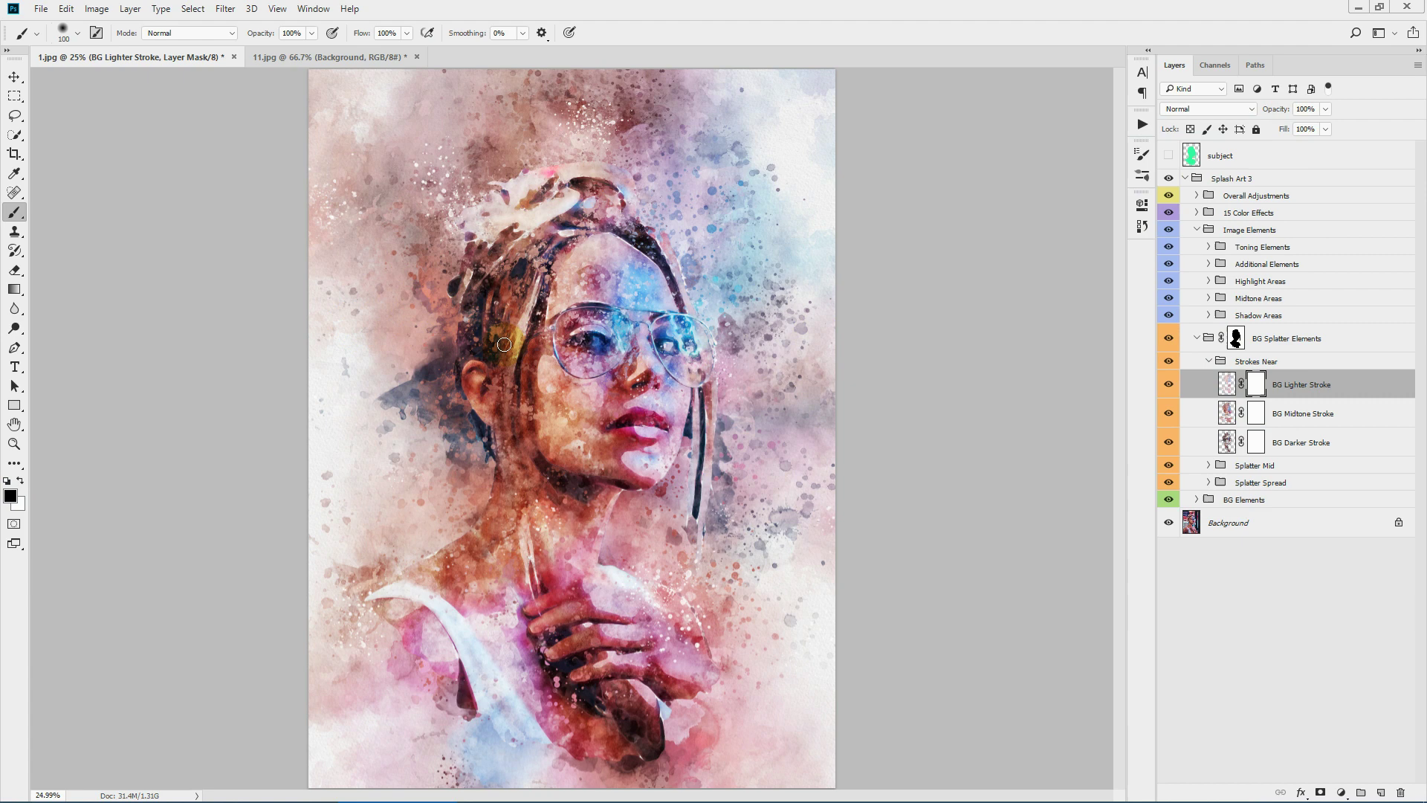
key(bracketright)
key(bracketright)
mouse_move(643, 168)
mouse_down()
mouse_move(683, 205)
mouse_move(654, 253)
mouse_move(665, 328)
mouse_move(569, 457)
mouse_move(673, 476)
mouse_up()
click(1255, 441)
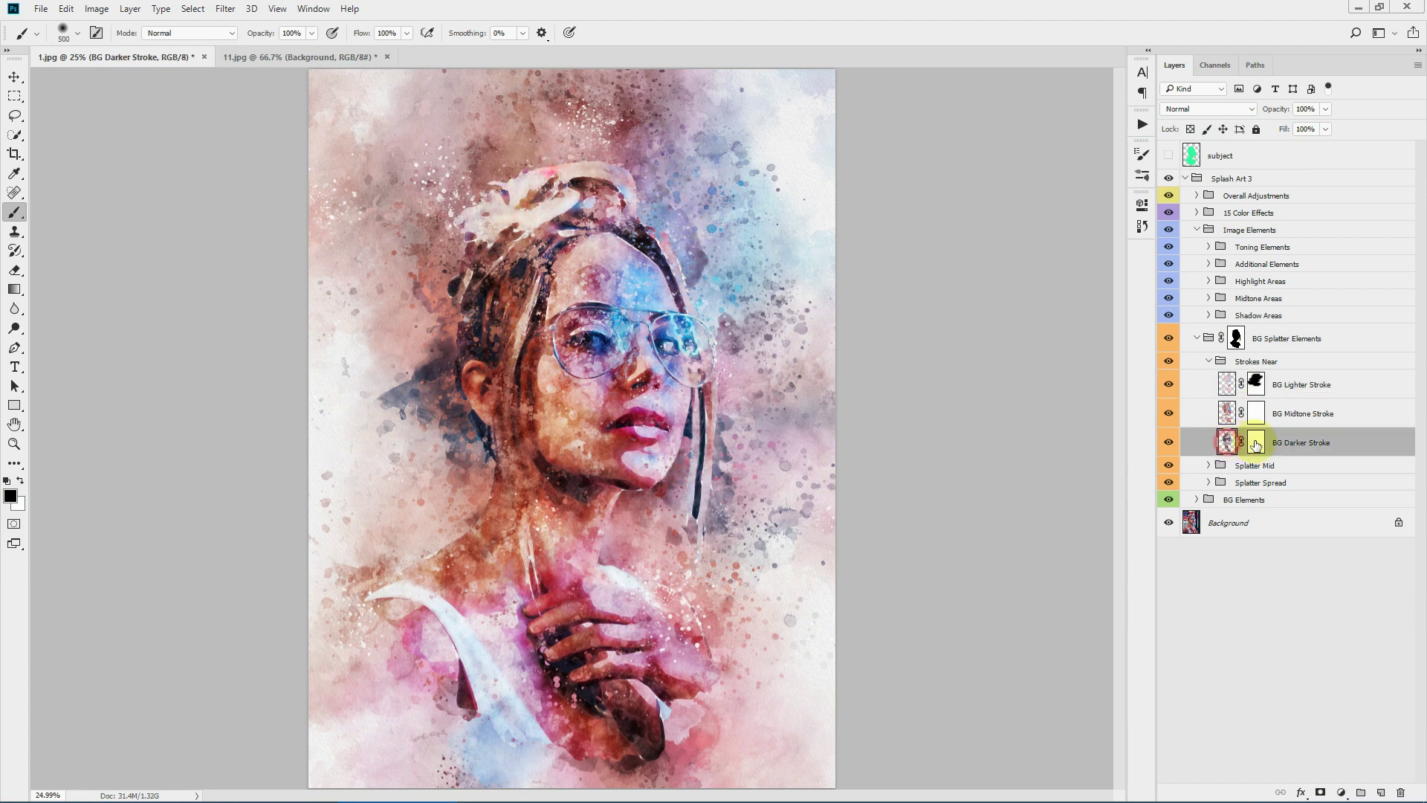
mouse_move(456, 386)
mouse_down()
mouse_move(493, 342)
mouse_move(519, 435)
mouse_move(714, 555)
mouse_move(742, 549)
mouse_move(712, 428)
mouse_move(668, 486)
mouse_up()
mouse_move(740, 286)
mouse_down()
mouse_move(689, 244)
mouse_move(592, 229)
mouse_up()
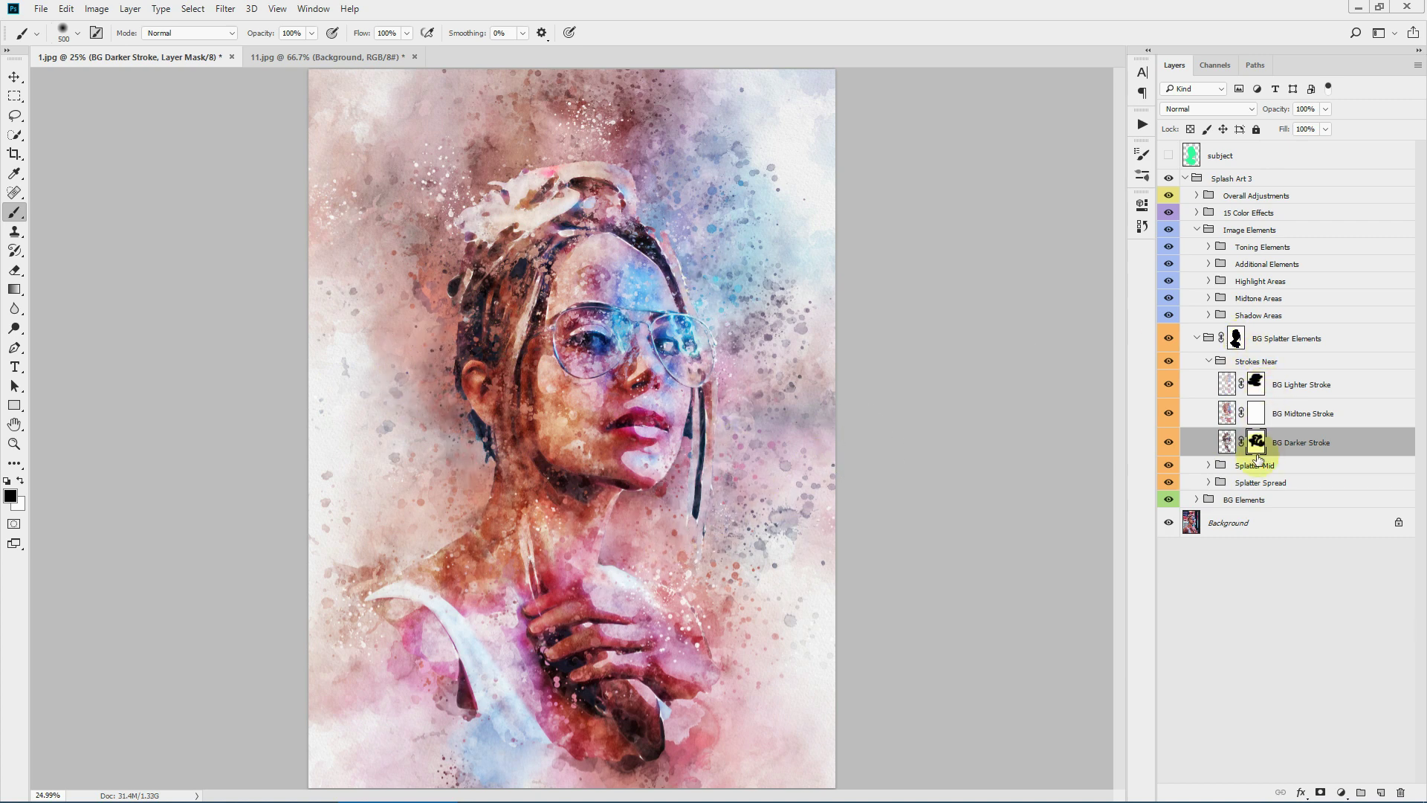
key(ctrl+BackSpace)
click(1255, 382)
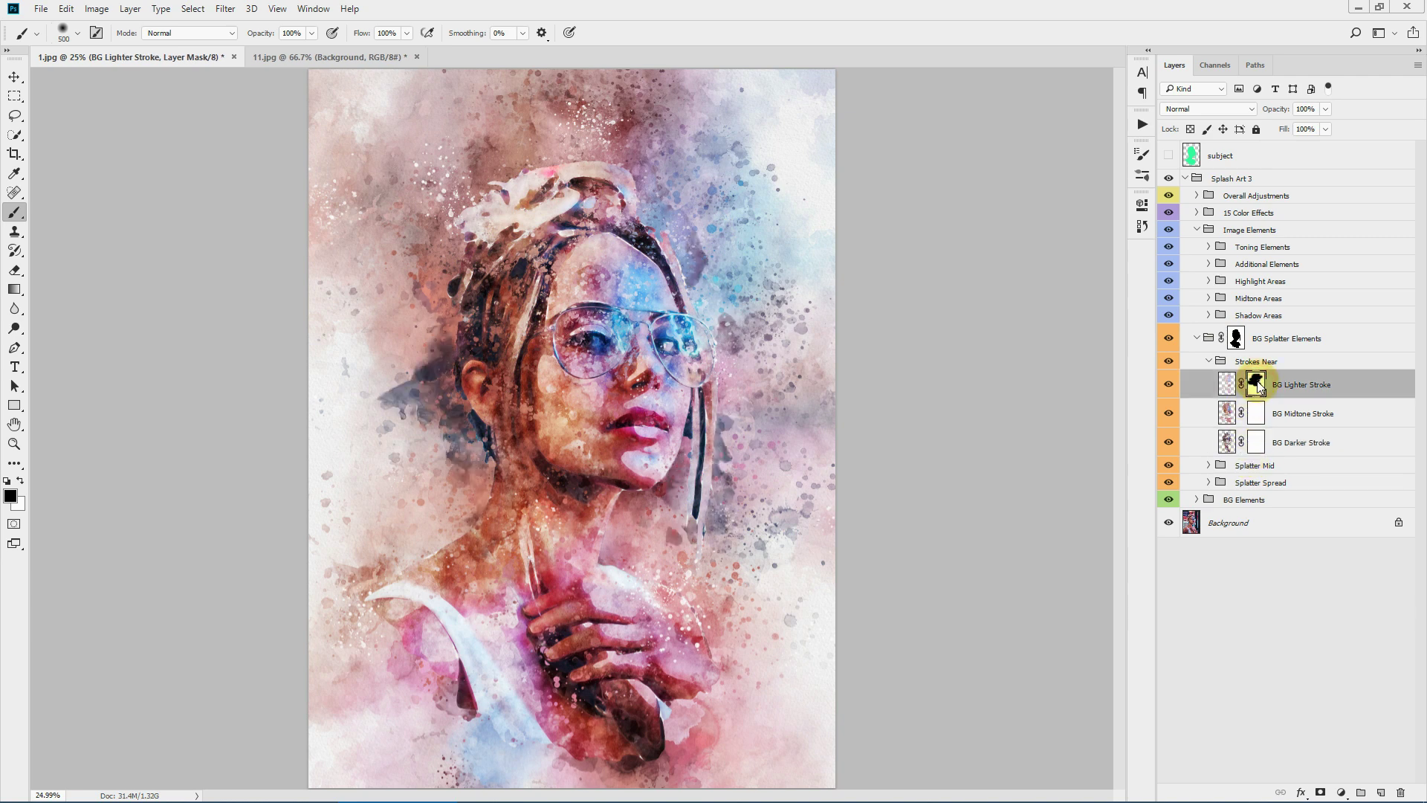
key(ctrl+BackSpace)
click(1208, 363)
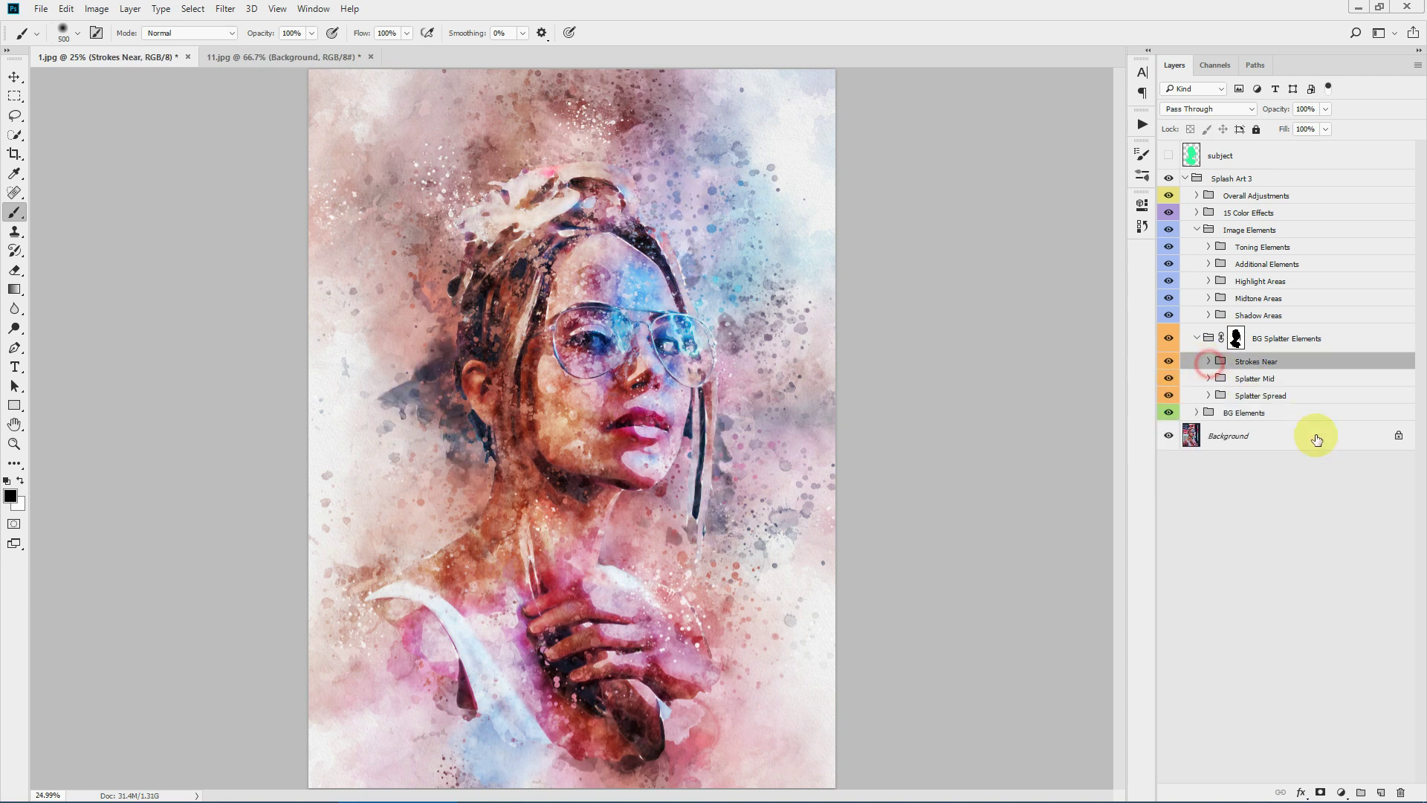
click(1256, 379)
click(1168, 384)
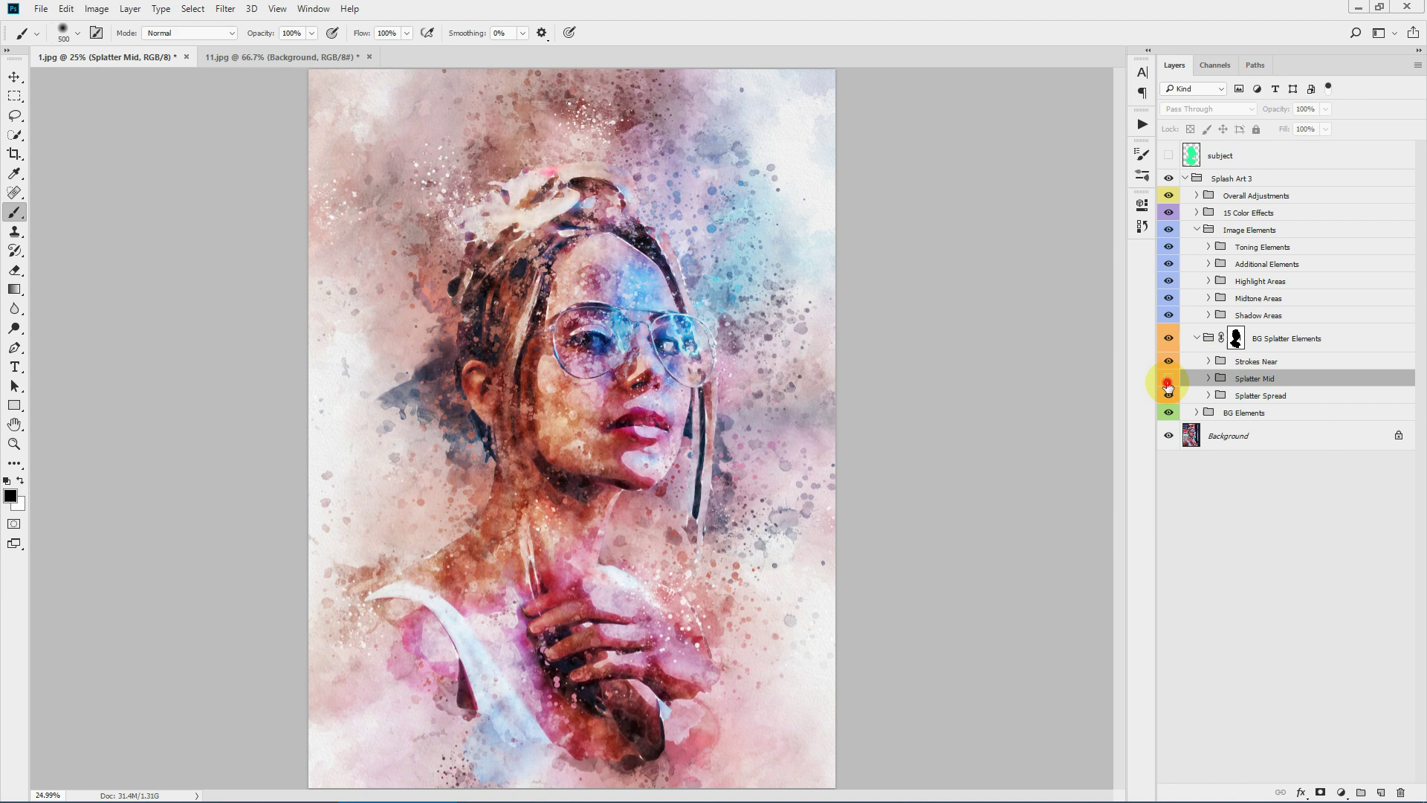
click(1168, 384)
click(1207, 379)
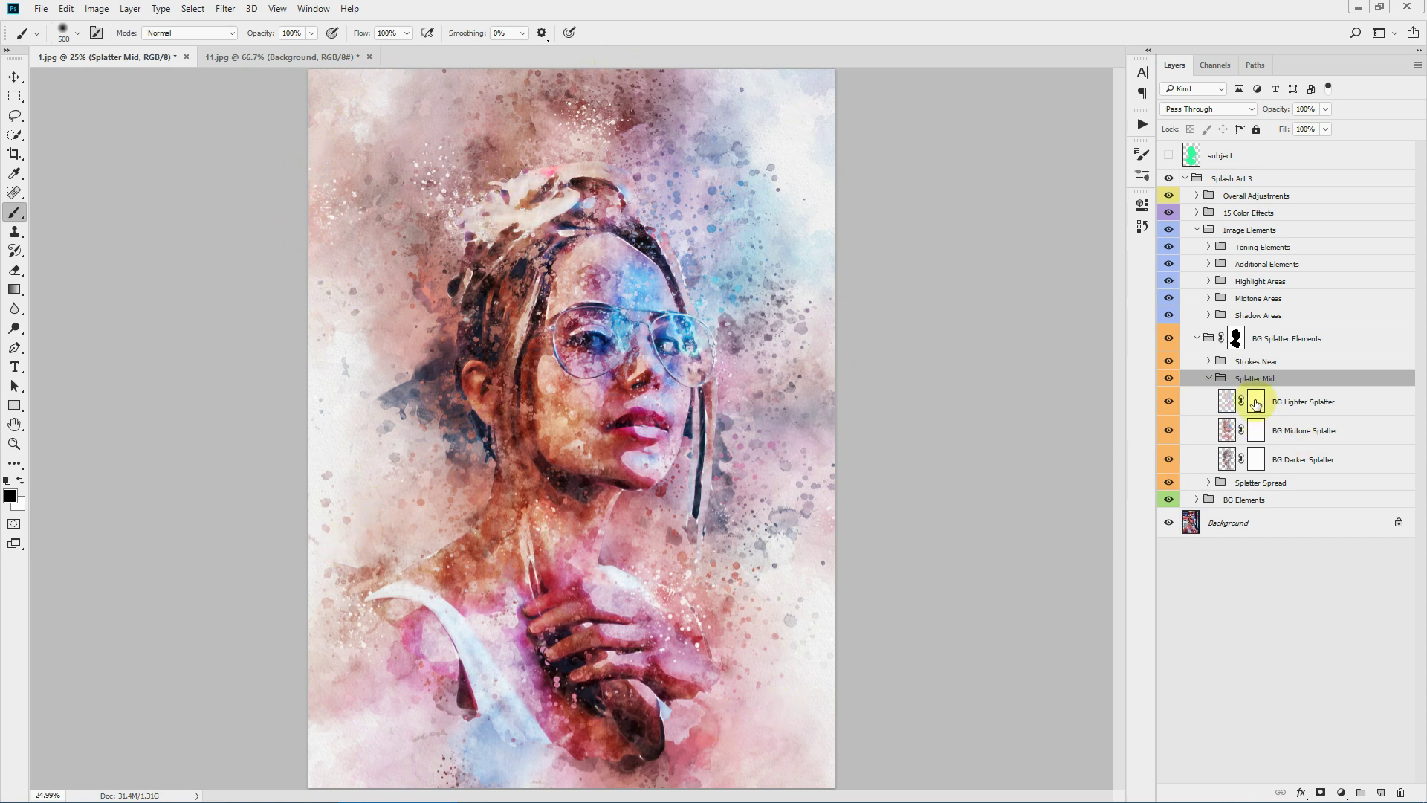
click(1255, 458)
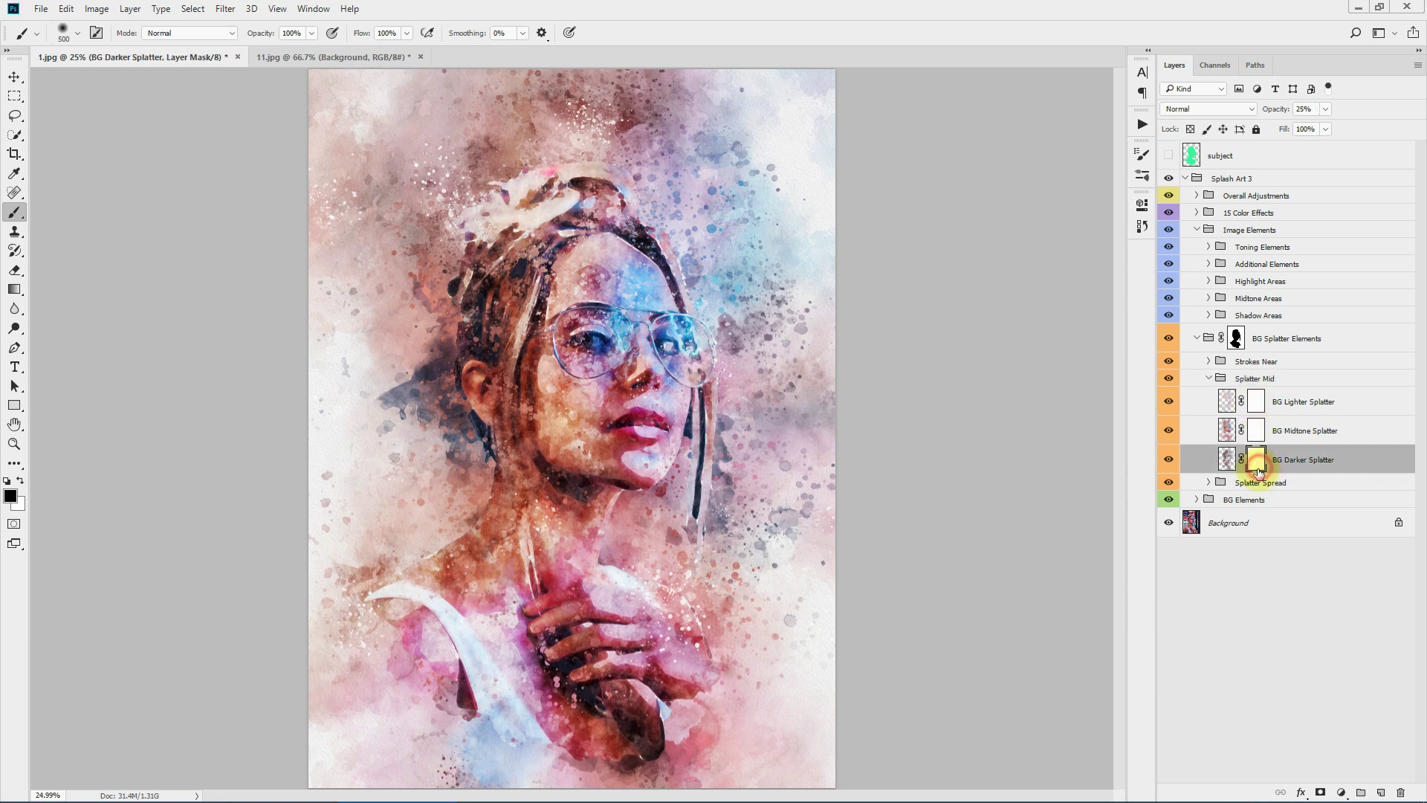
click(1168, 460)
click(1168, 461)
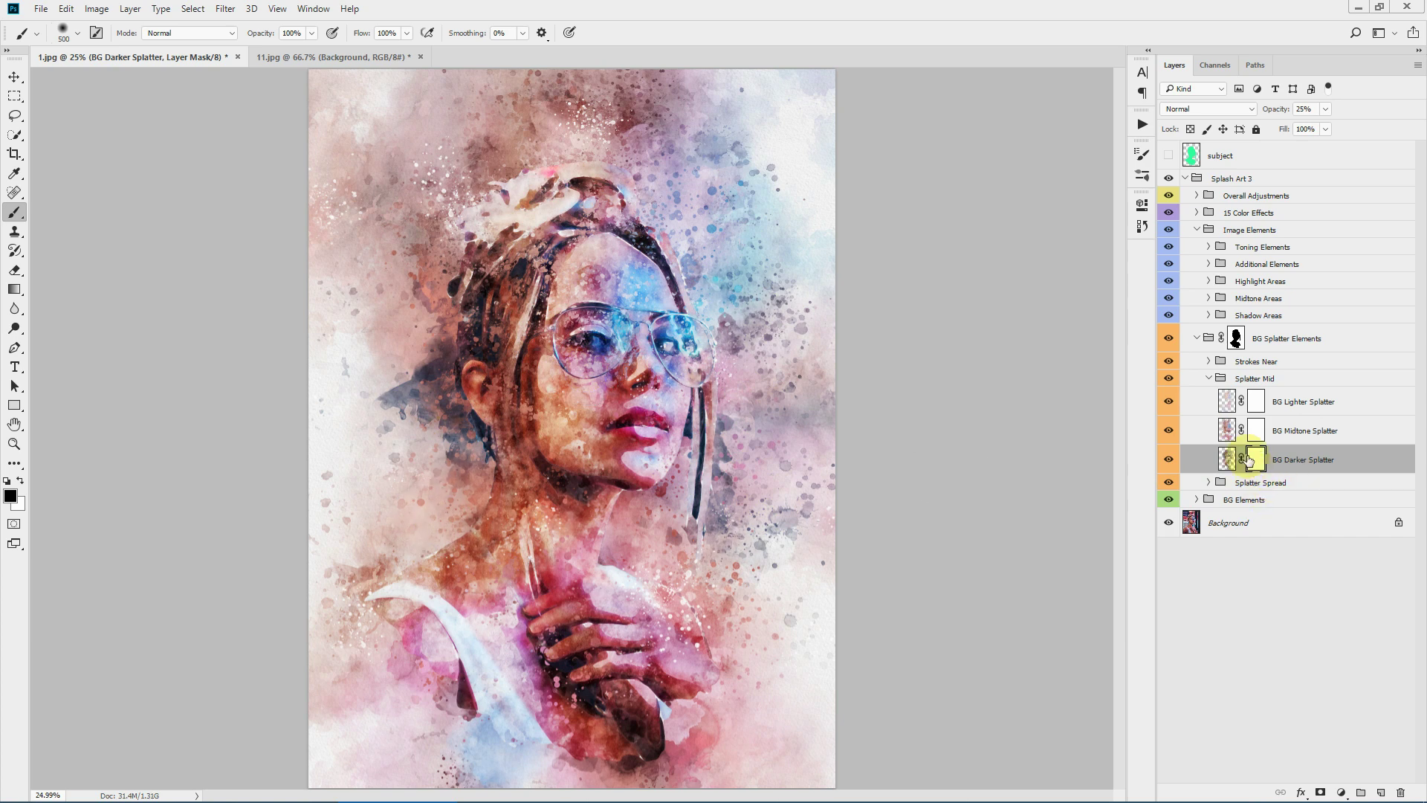
click(1209, 378)
click(1269, 395)
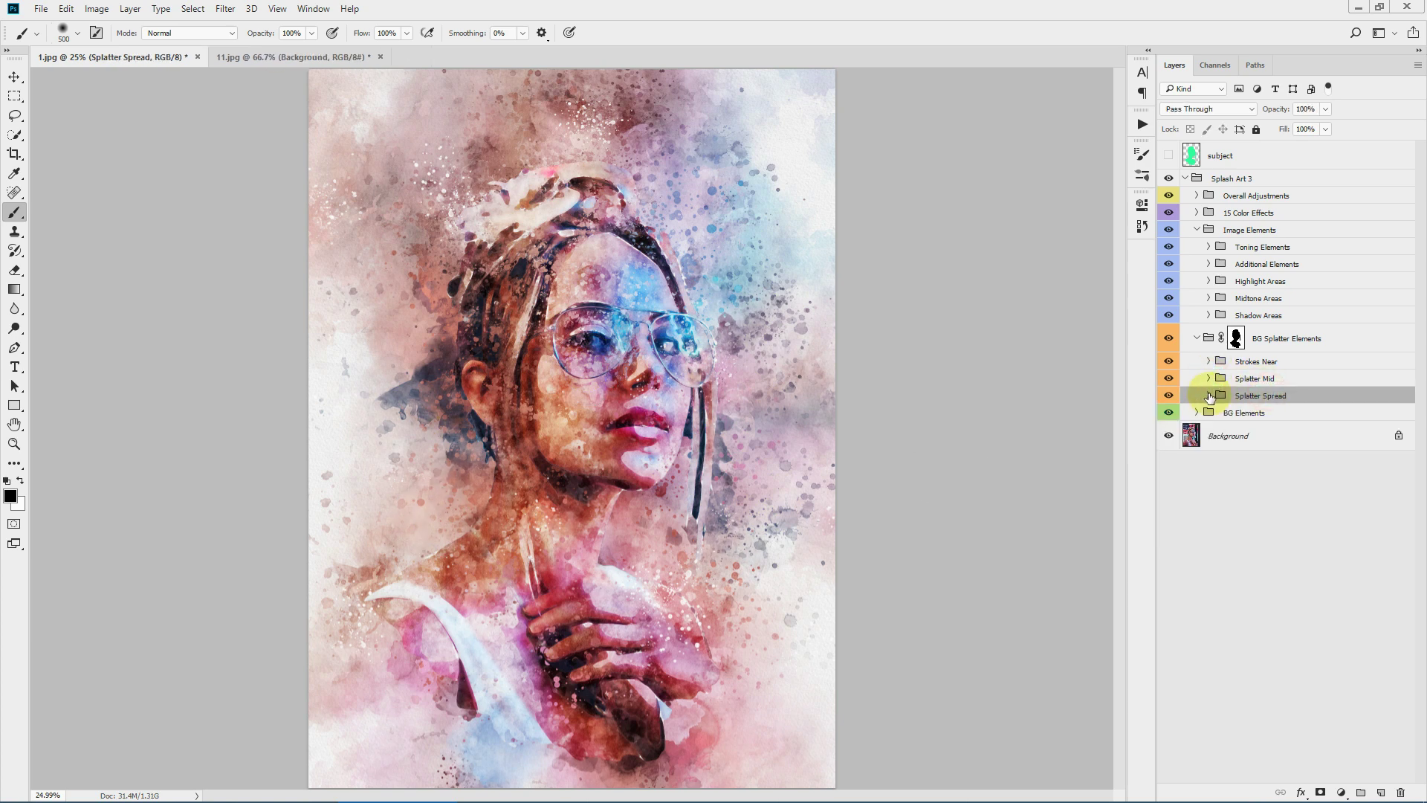
click(1209, 395)
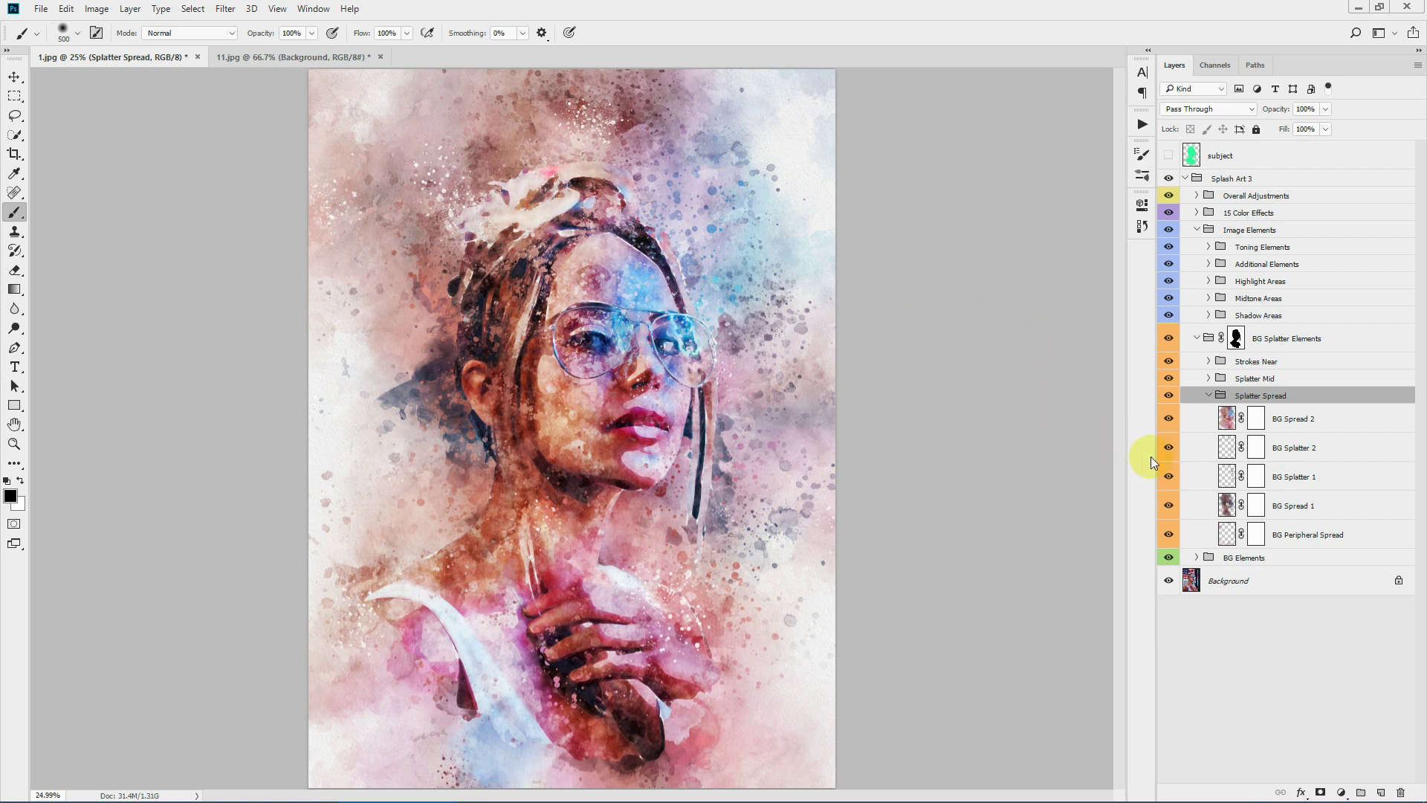
click(1169, 419)
click(1171, 447)
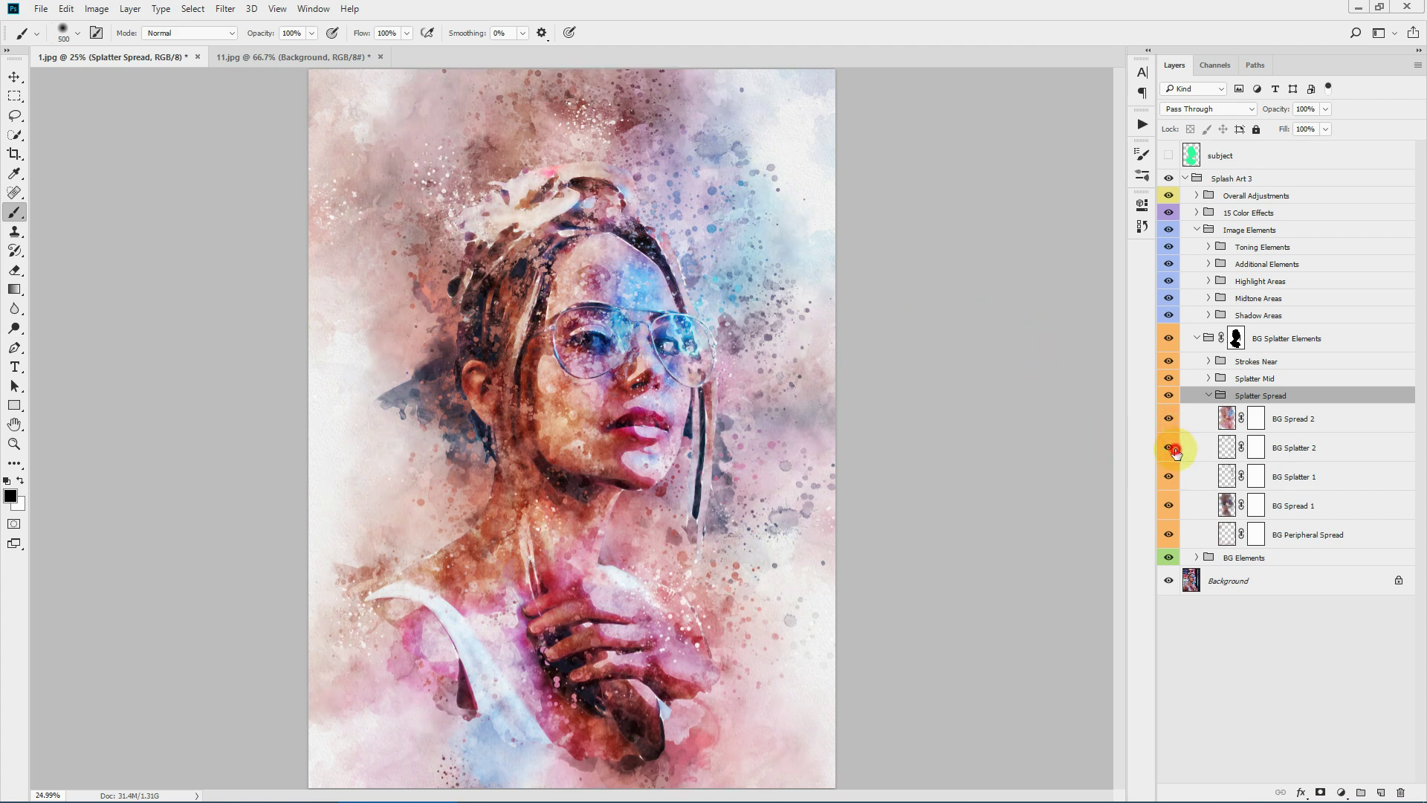
click(1172, 447)
click(1171, 477)
click(1171, 476)
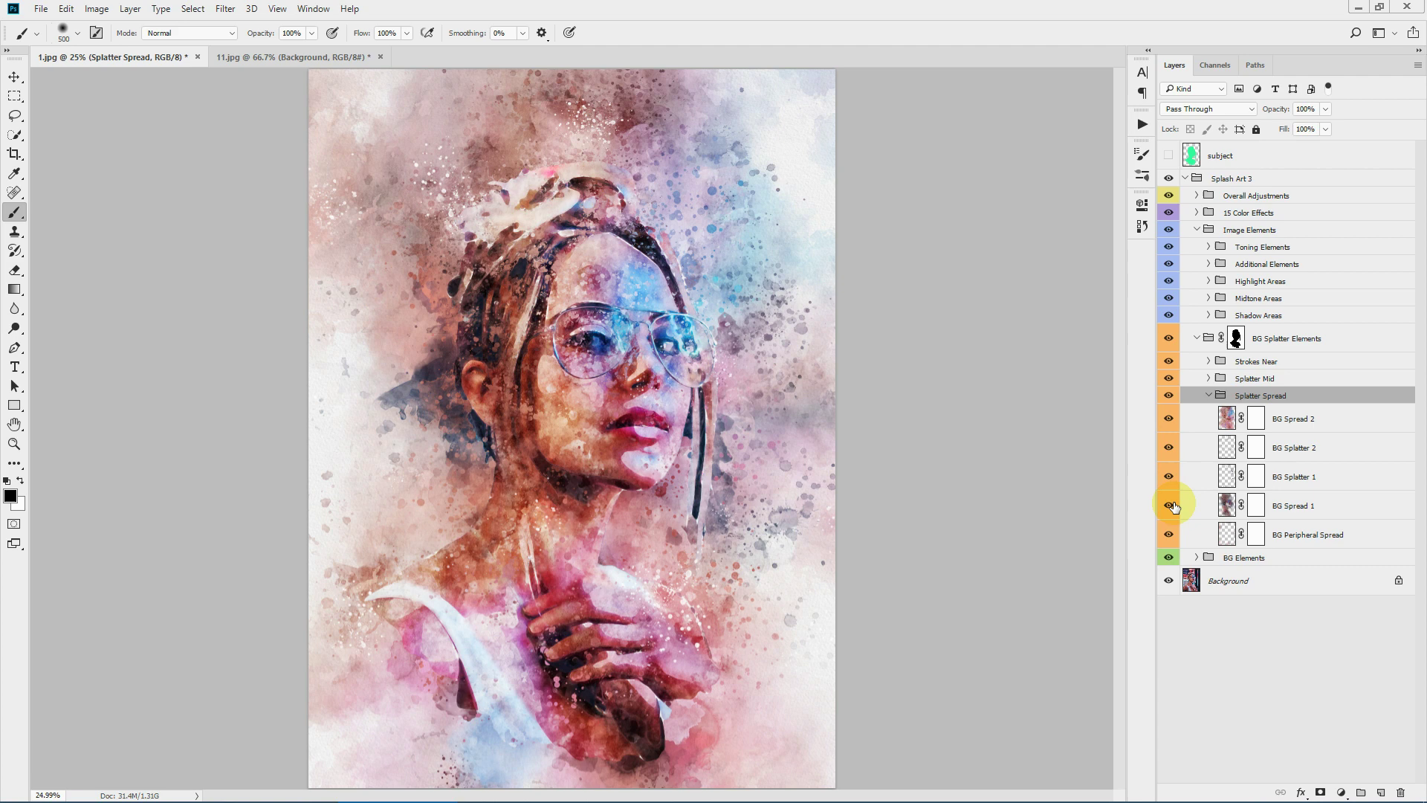
click(1171, 505)
click(1171, 505)
click(1170, 535)
click(1169, 535)
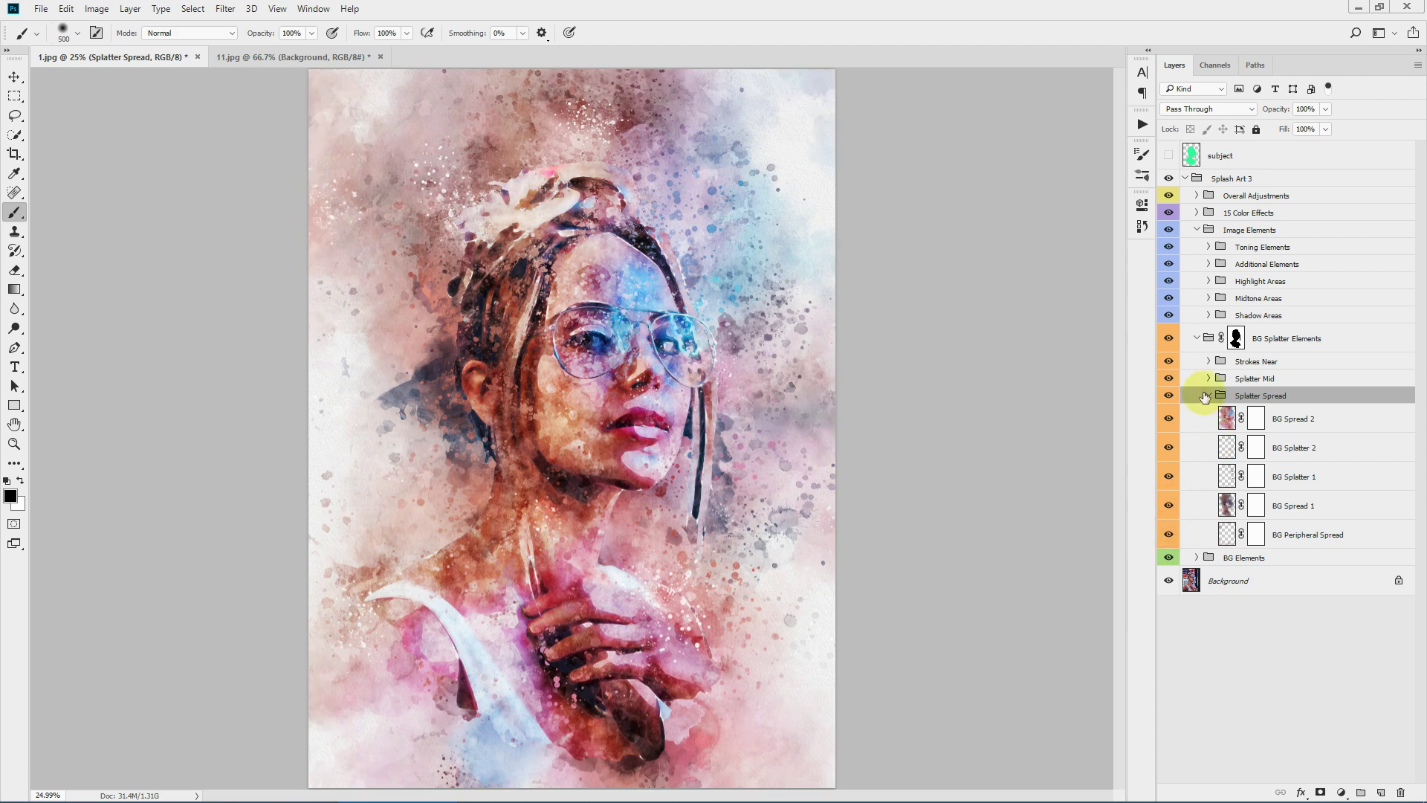
click(1209, 395)
click(1165, 361)
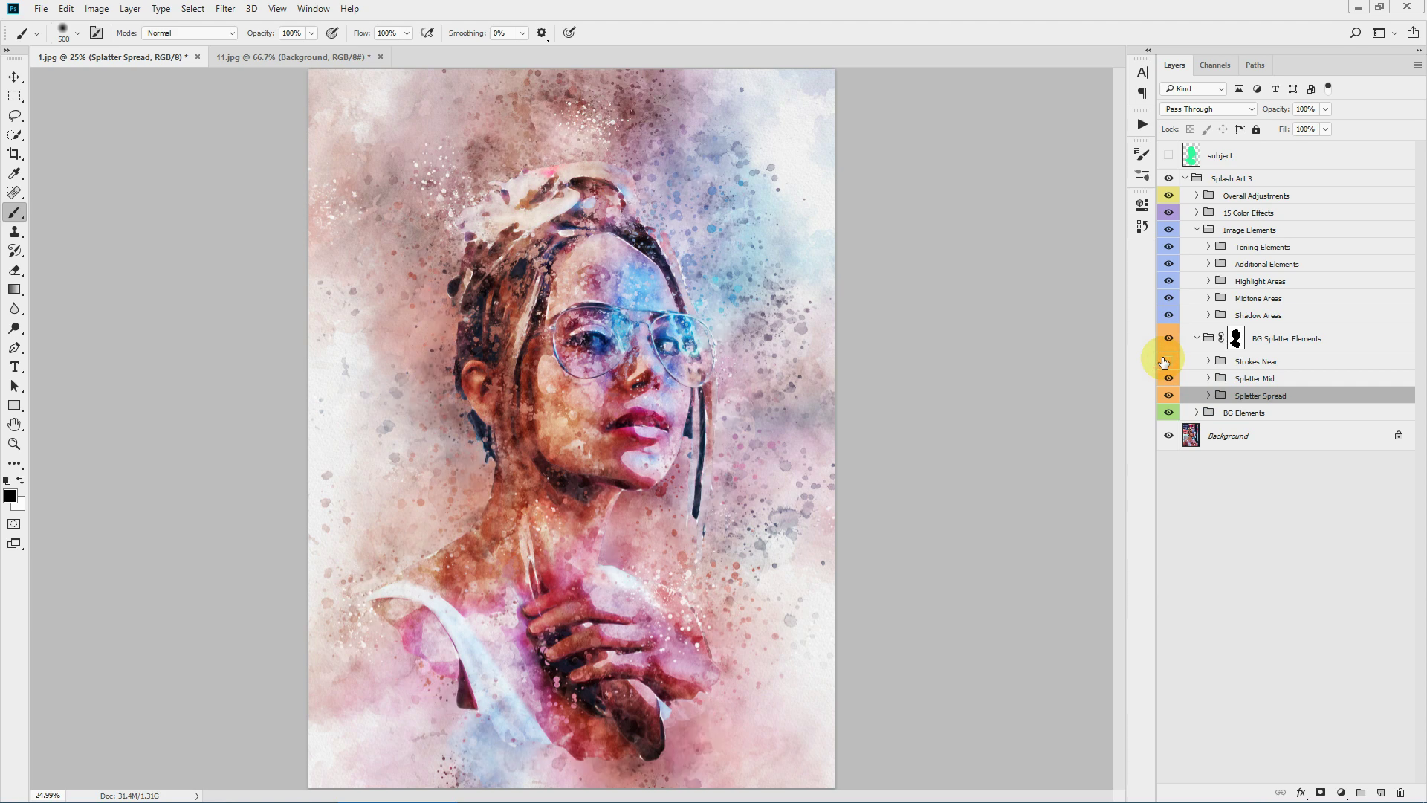
click(1165, 361)
click(1166, 381)
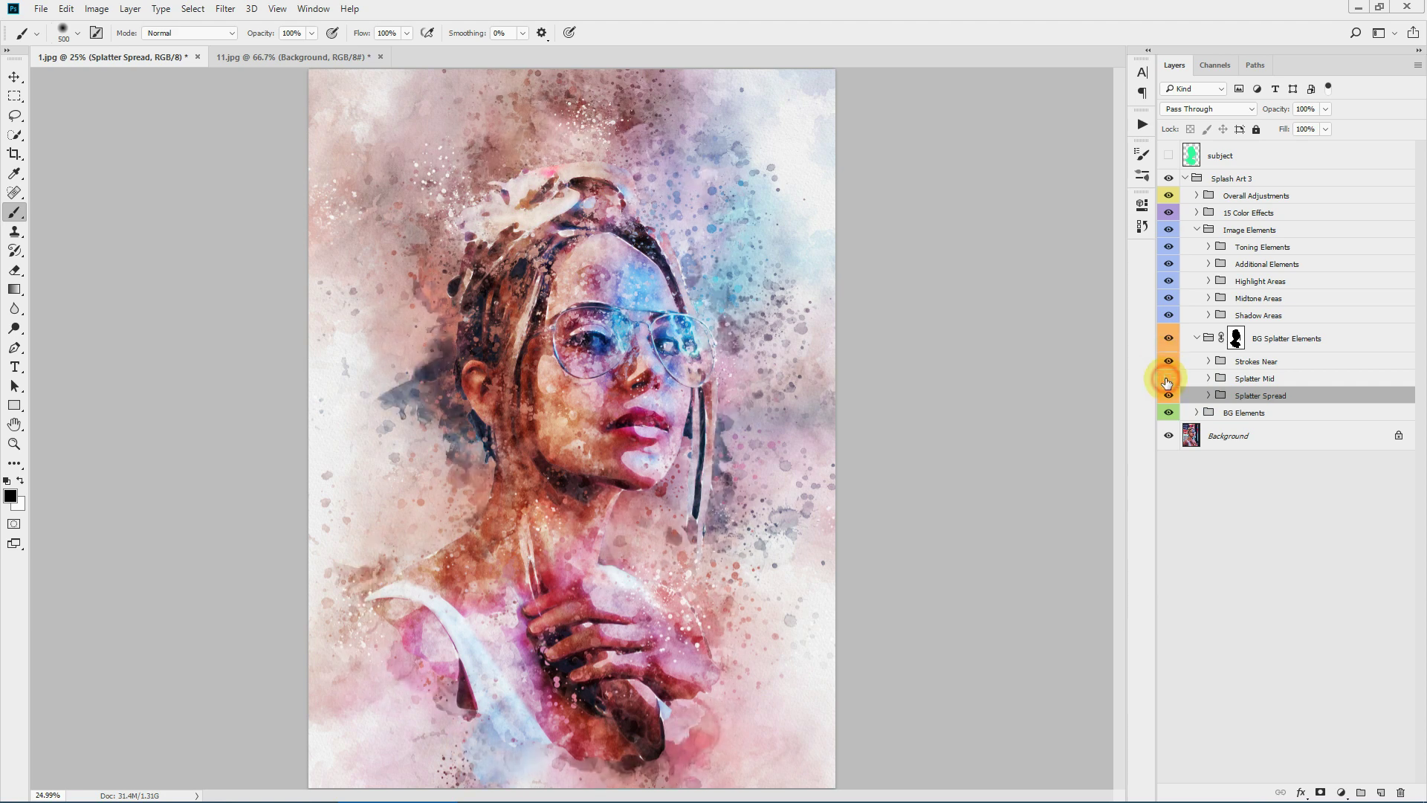
click(1167, 380)
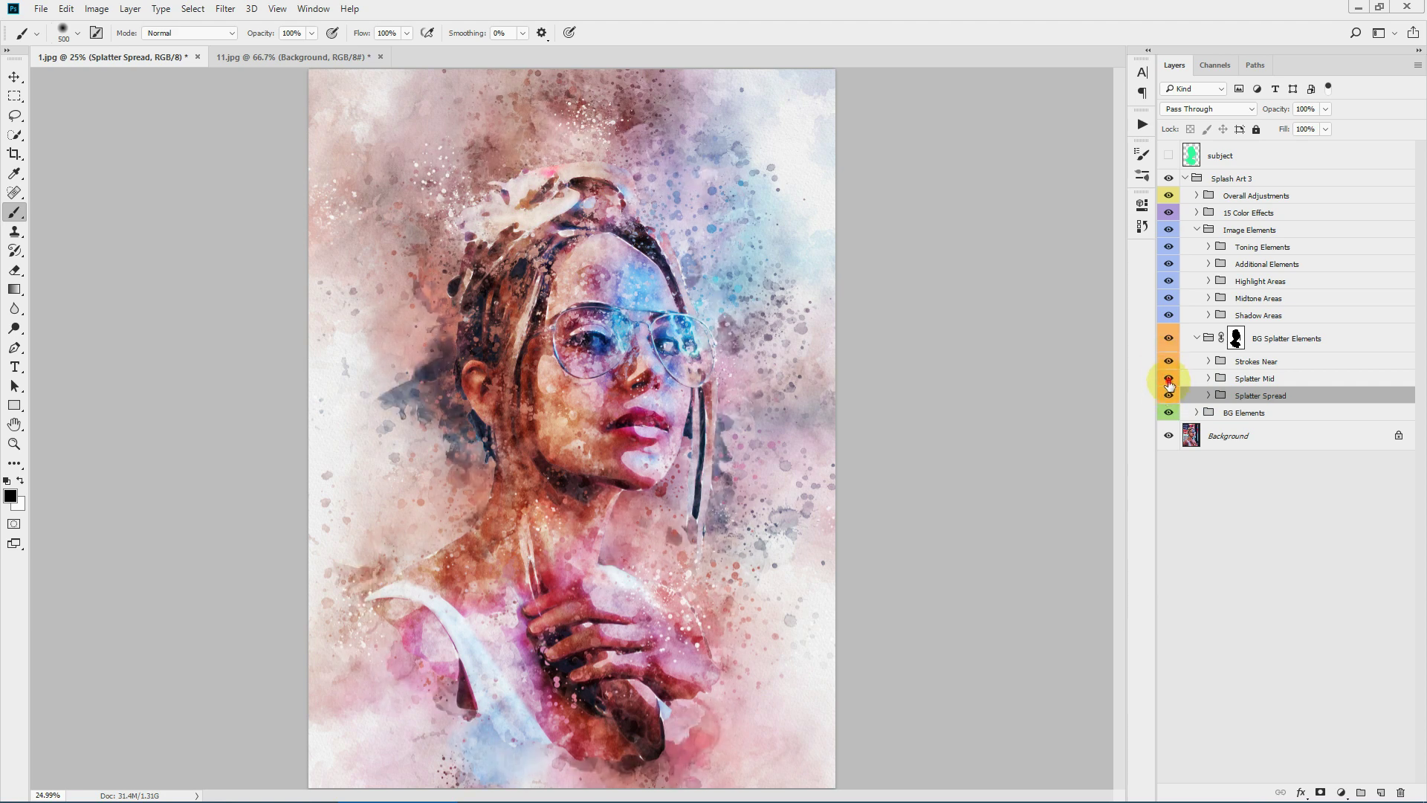
click(1168, 362)
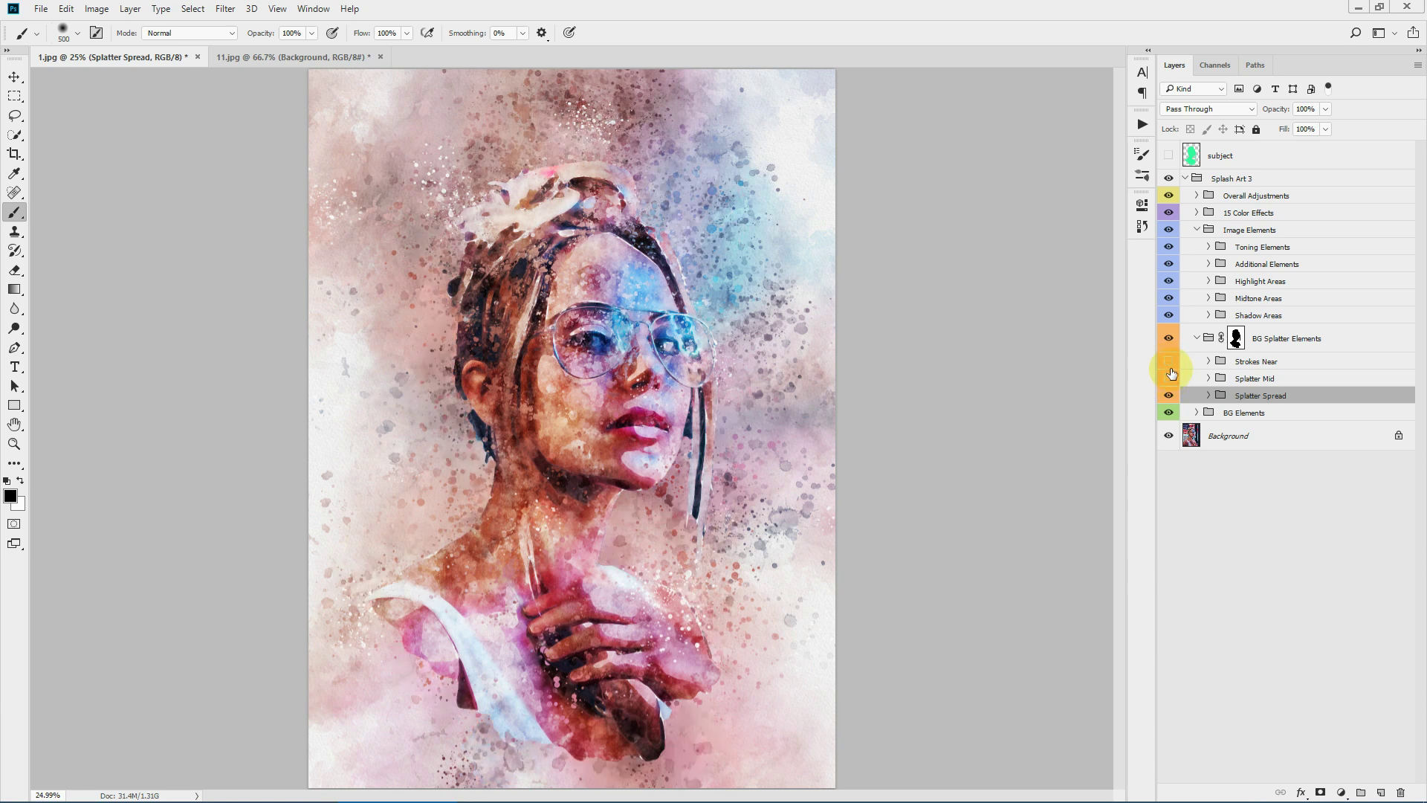
click(1169, 394)
click(1169, 362)
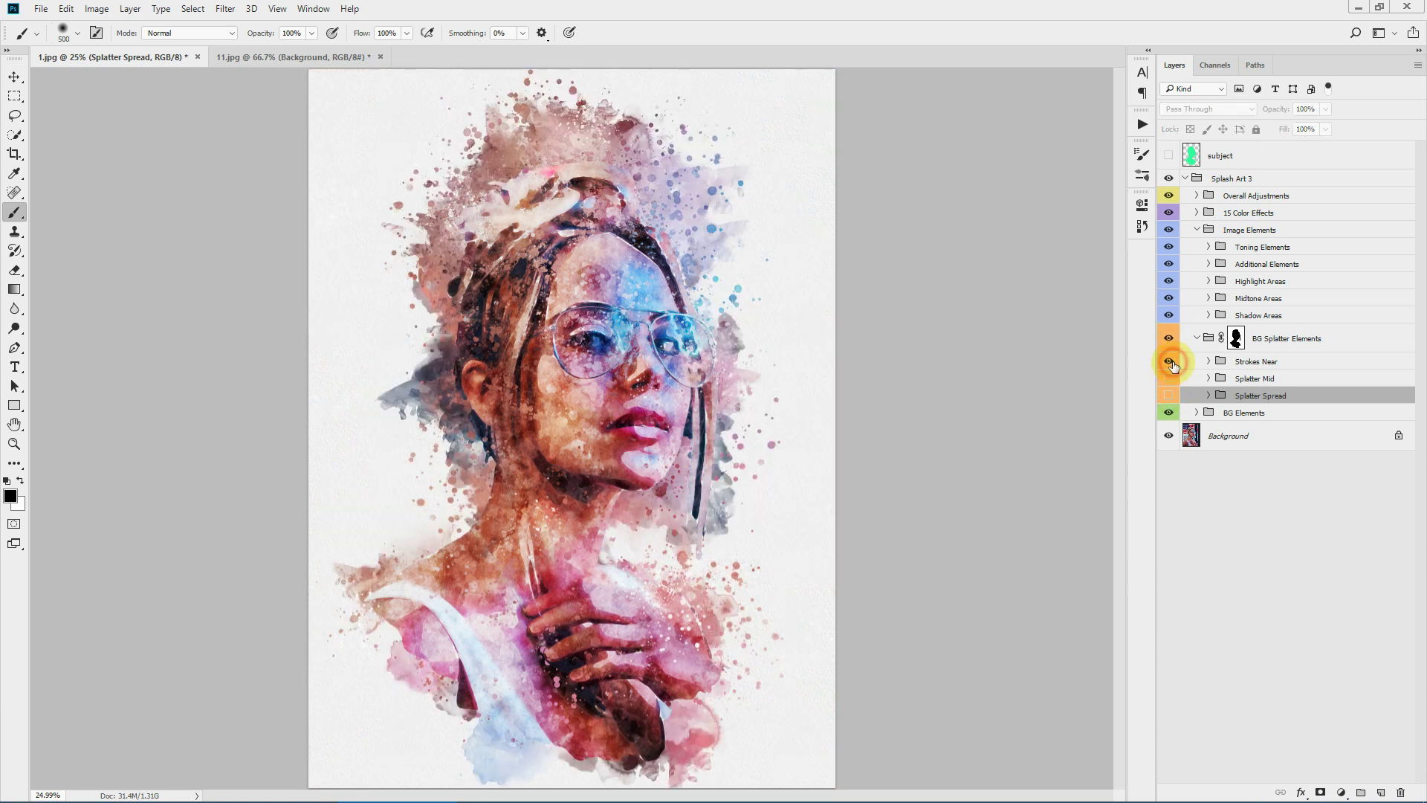
click(1170, 362)
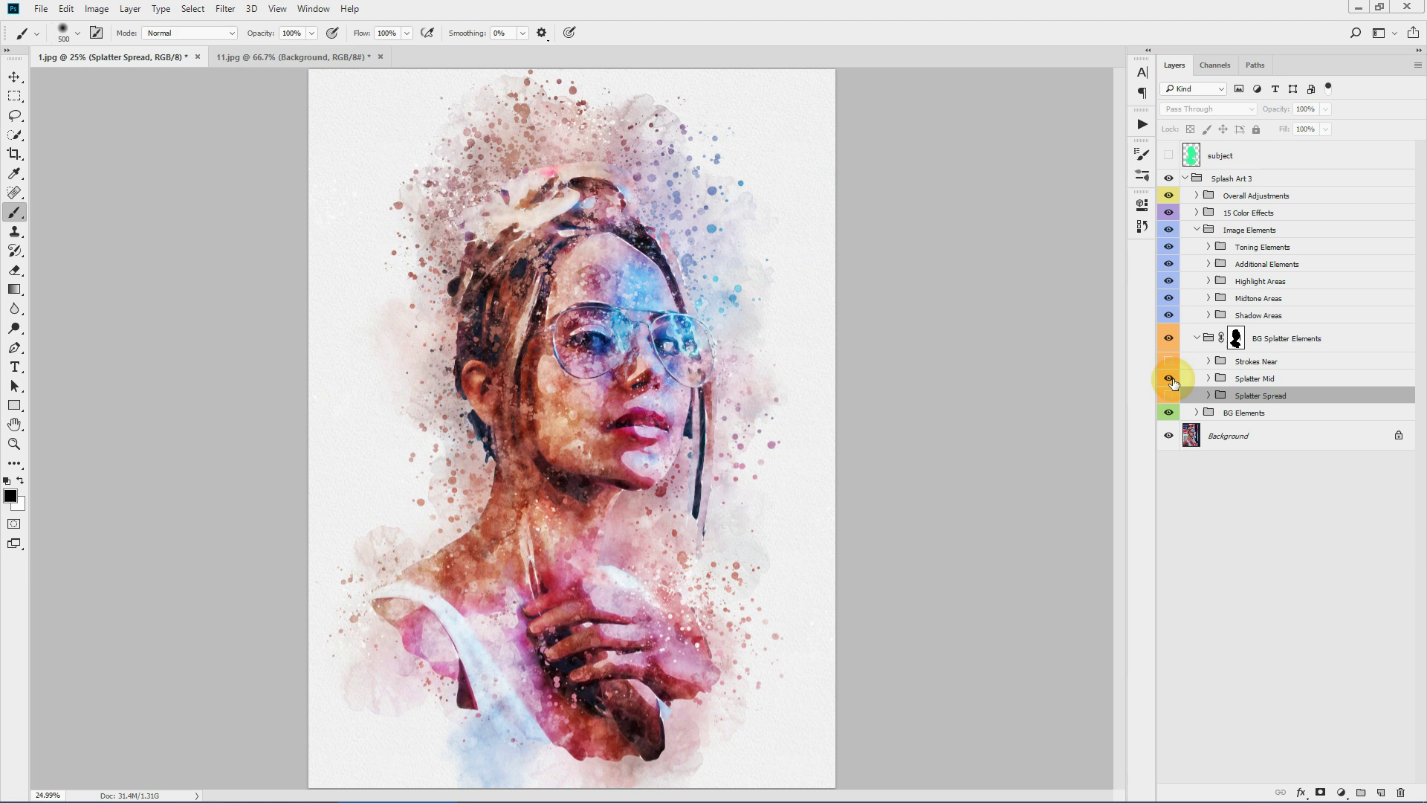
click(1169, 395)
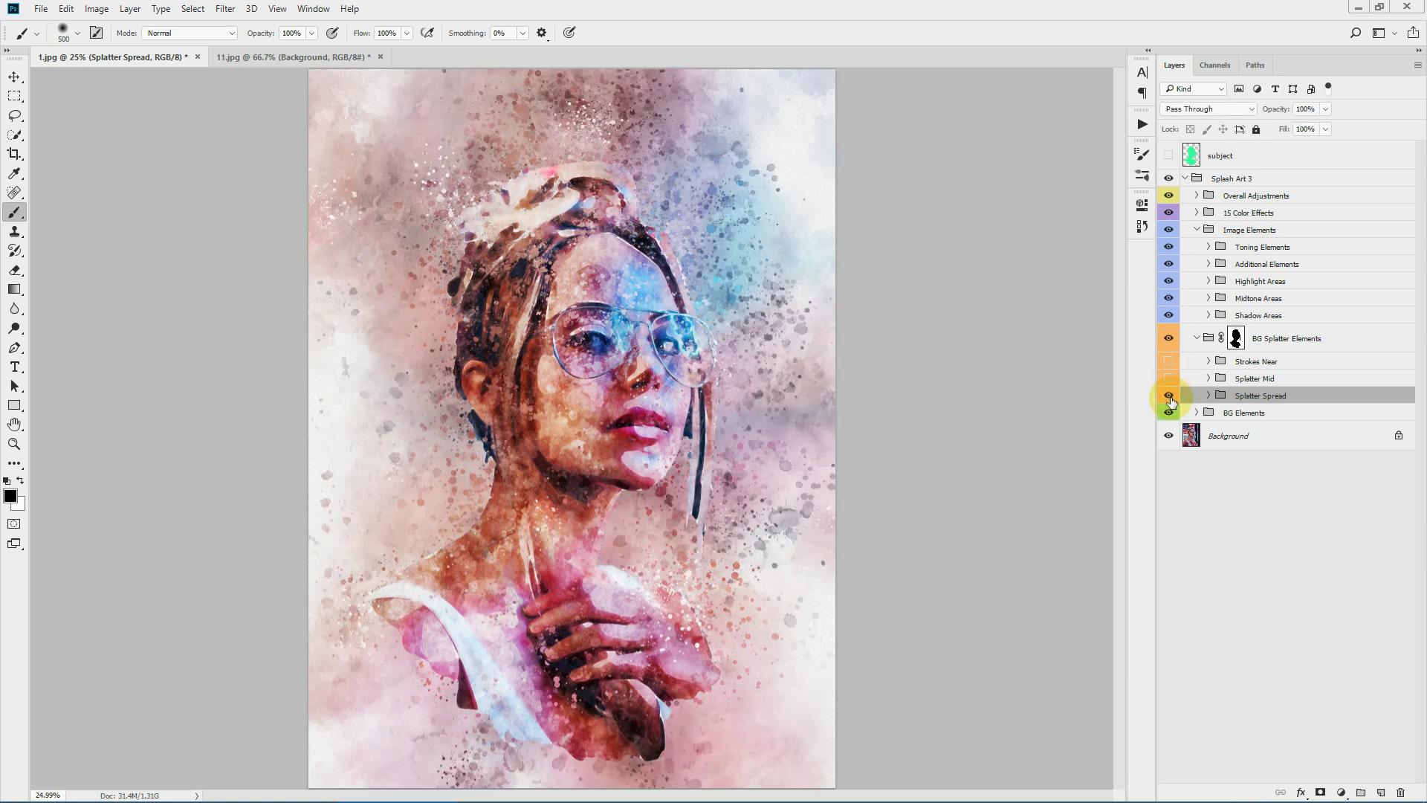
click(1169, 395)
click(1169, 378)
click(1169, 362)
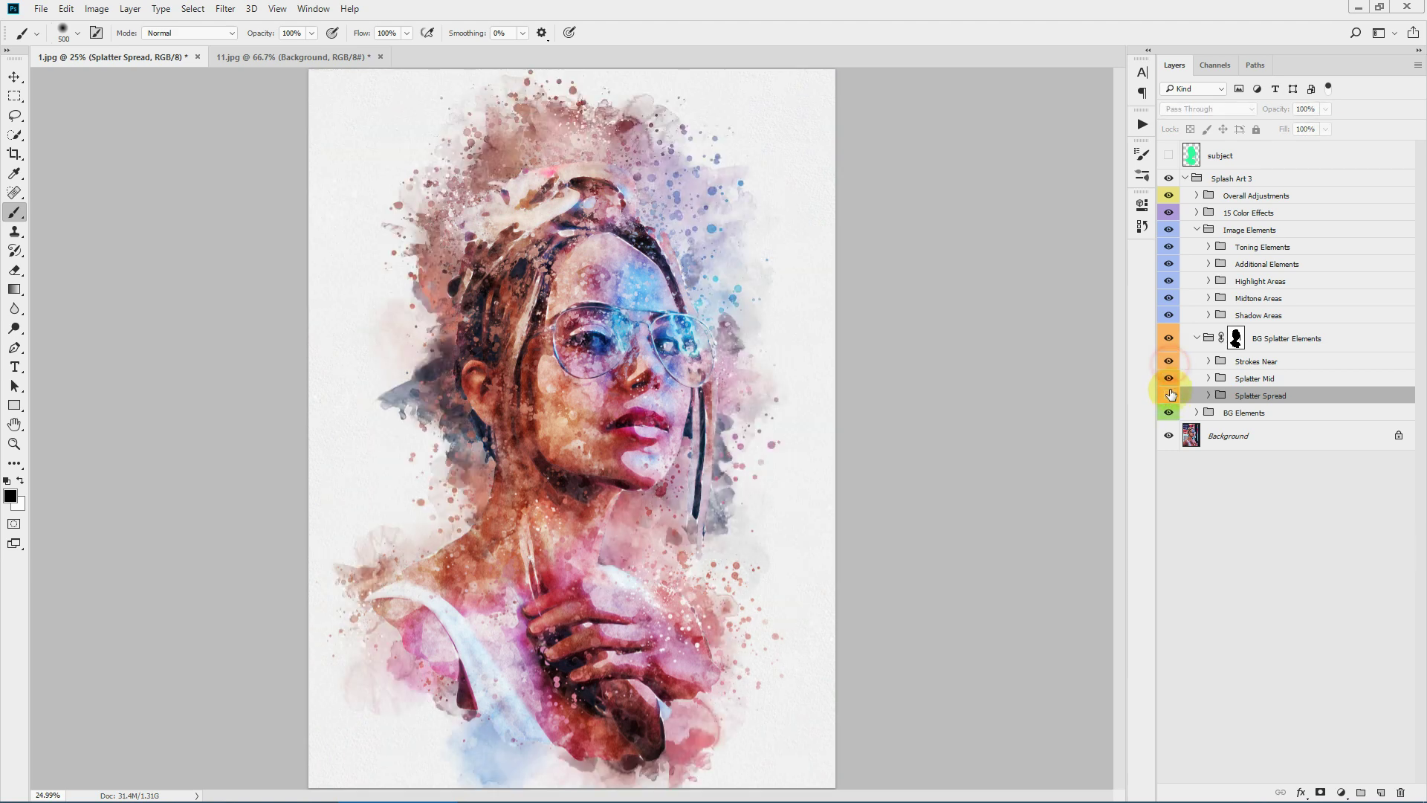
click(1169, 396)
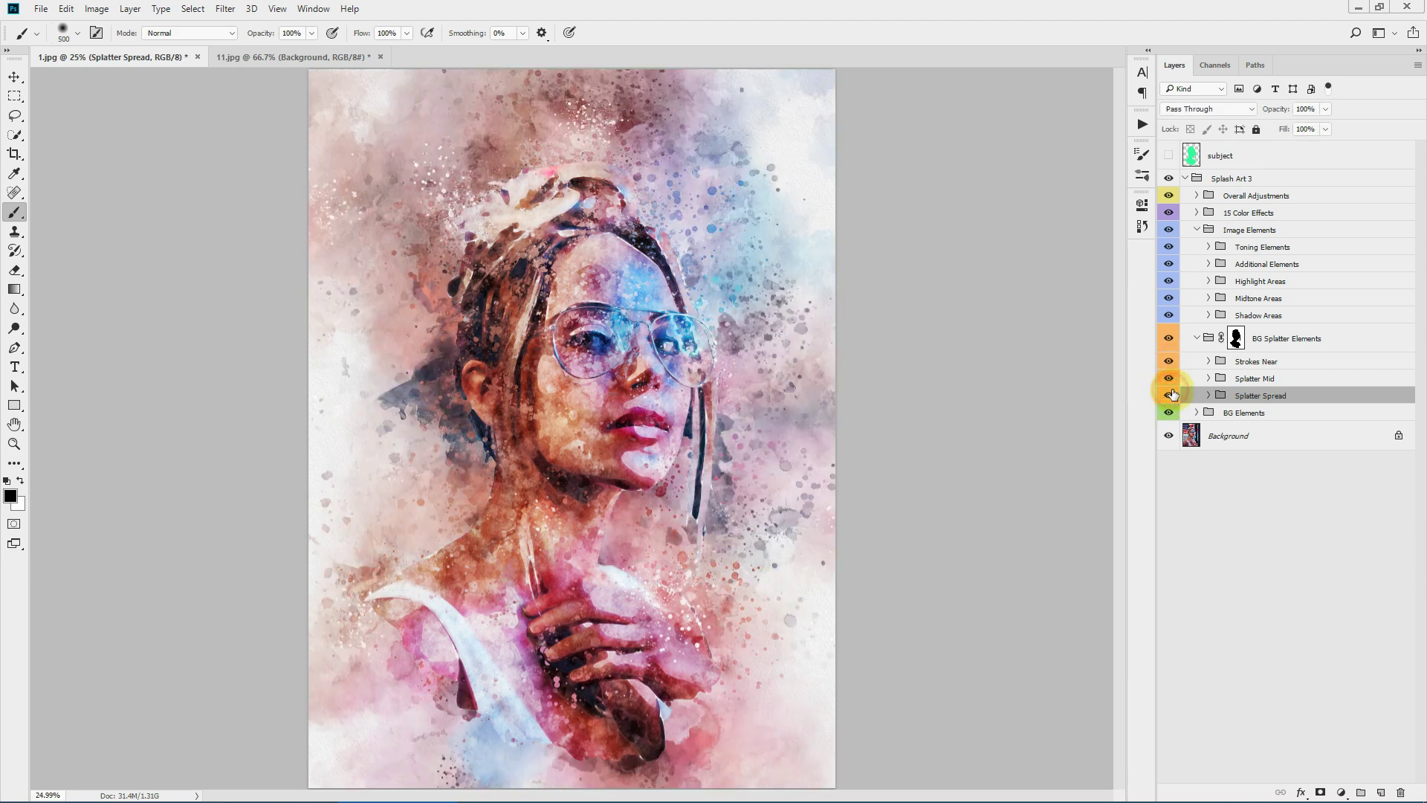
click(1294, 315)
click(1255, 229)
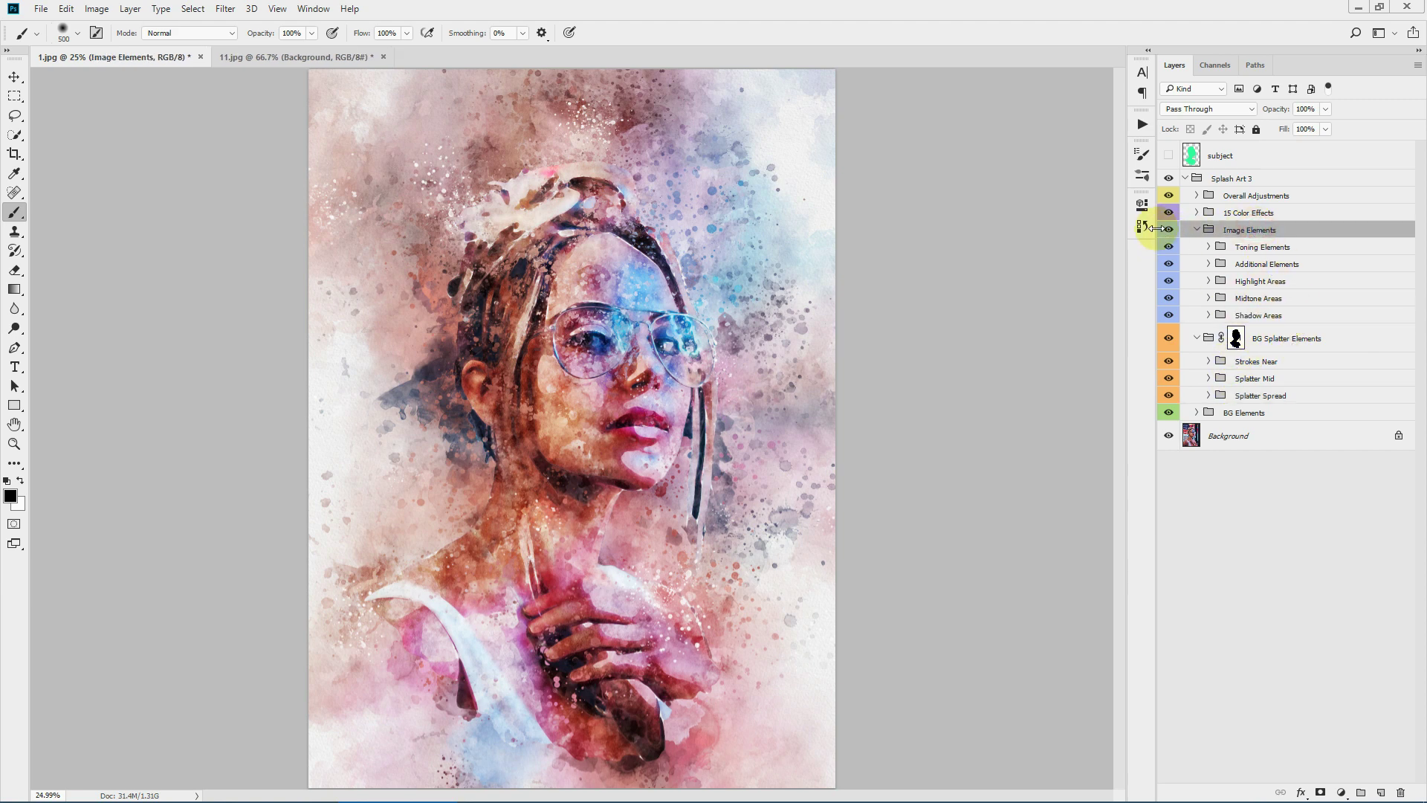
click(1169, 229)
click(1169, 229)
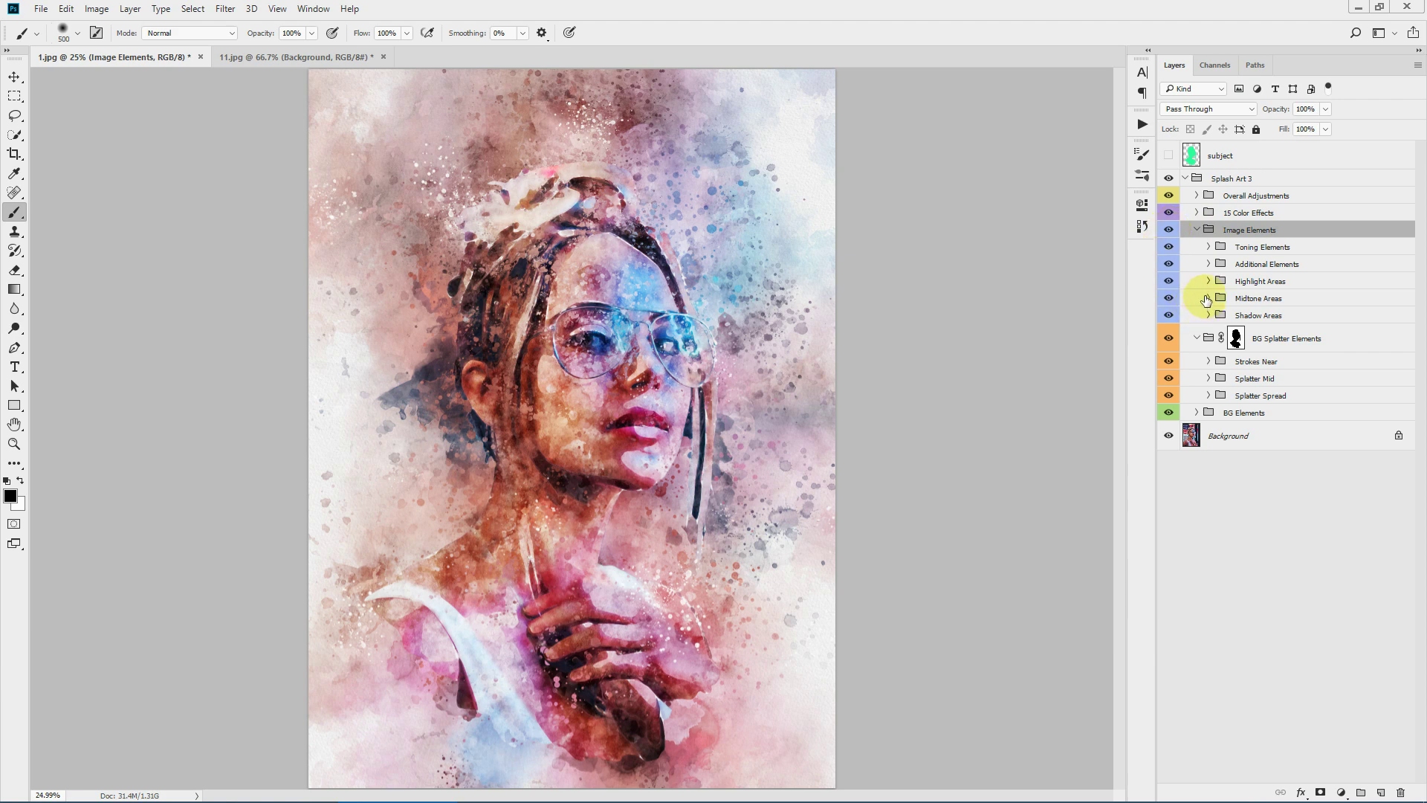
click(1237, 315)
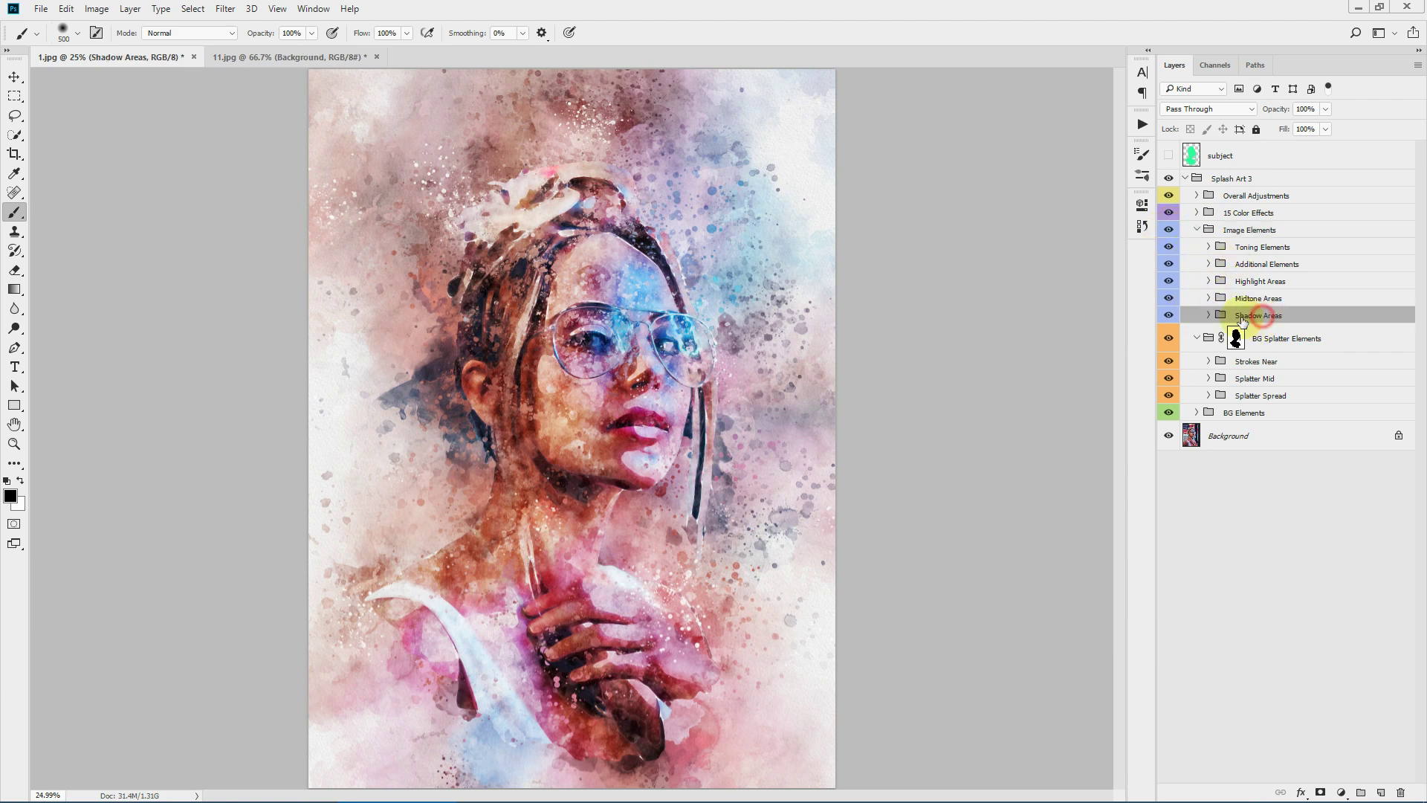
click(1169, 315)
click(1169, 315)
click(1209, 315)
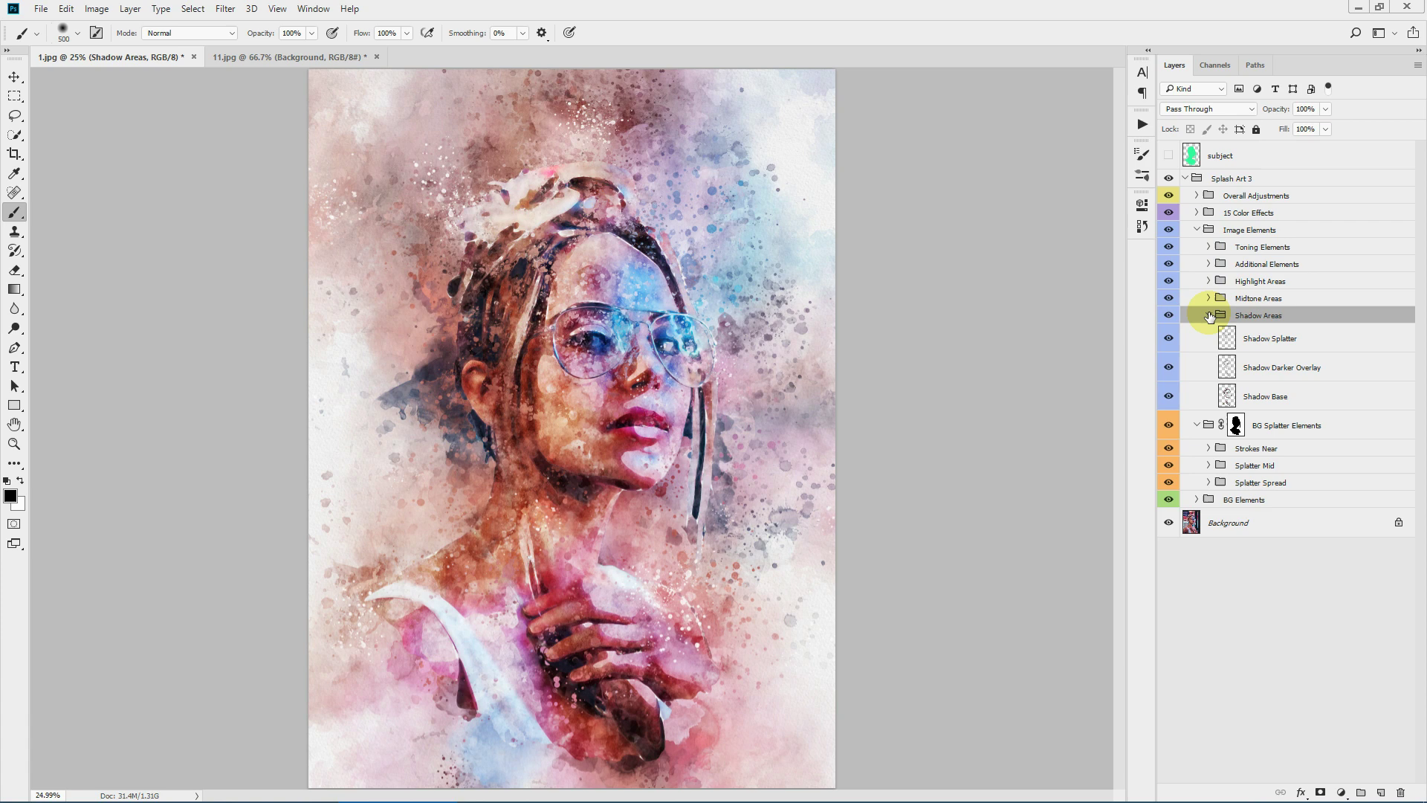
click(1208, 315)
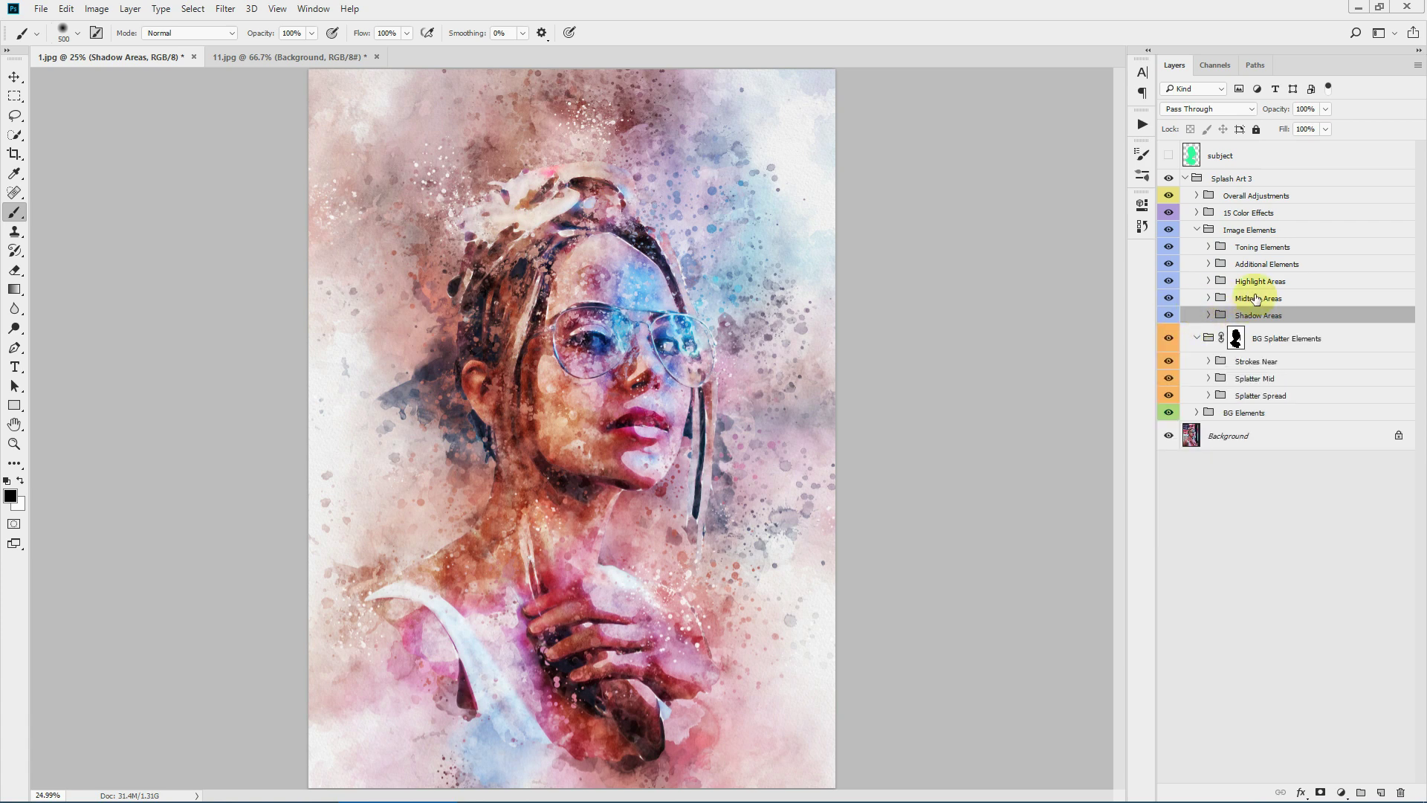
click(14, 444)
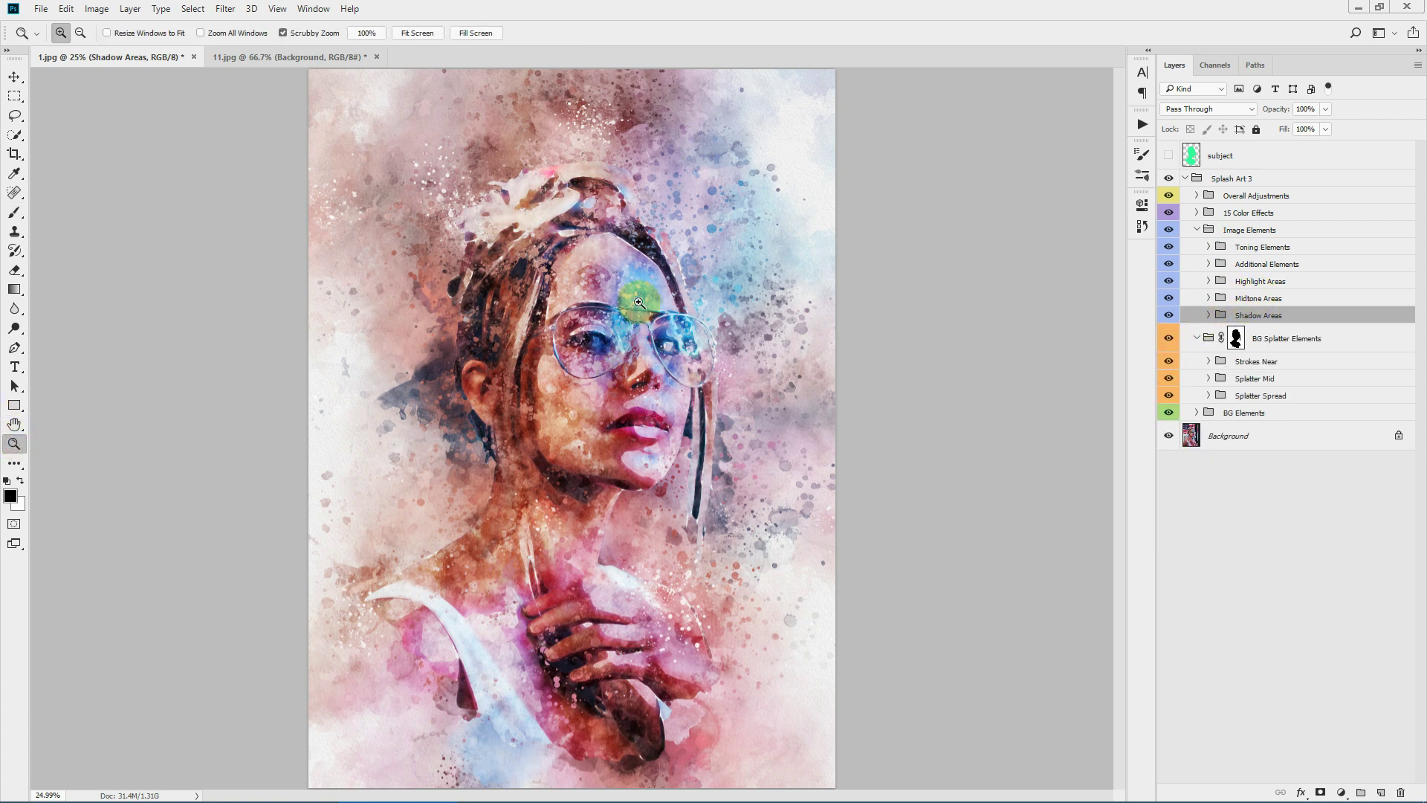
click(561, 359)
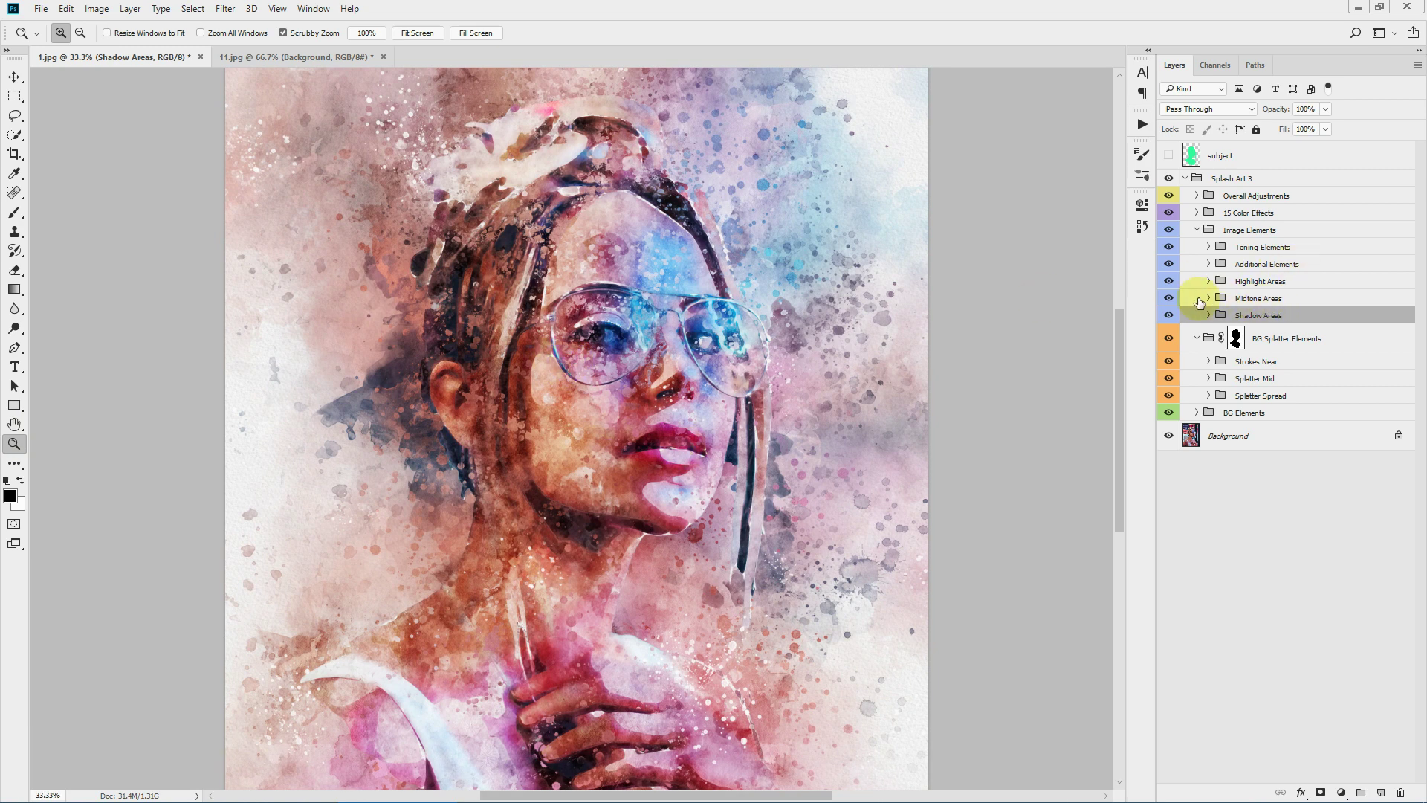
click(1168, 300)
click(1168, 300)
click(1264, 282)
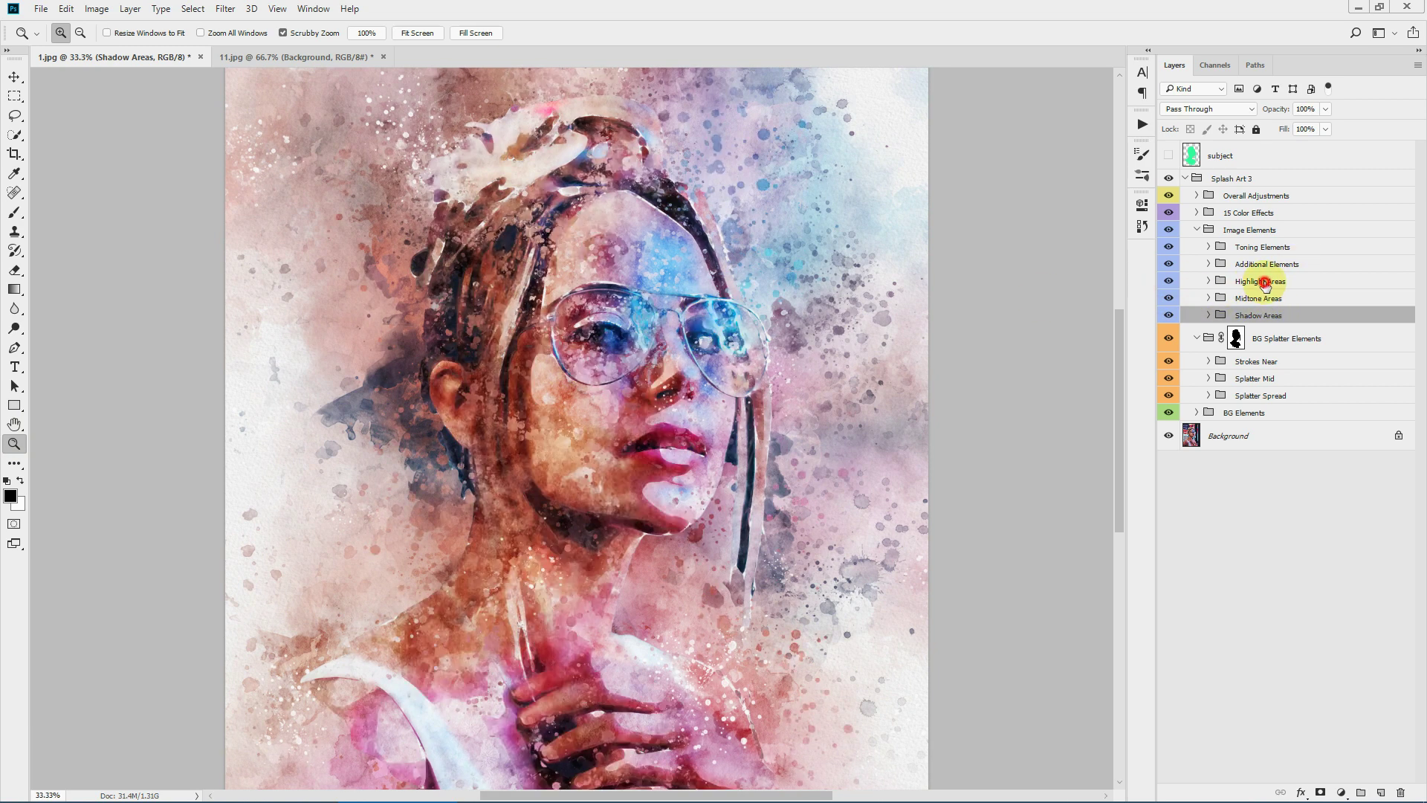
click(1168, 281)
- Show Highlight Areas, compare its Highlight Splatter specks, and lower that layer's opacity
click(1169, 282)
click(1208, 281)
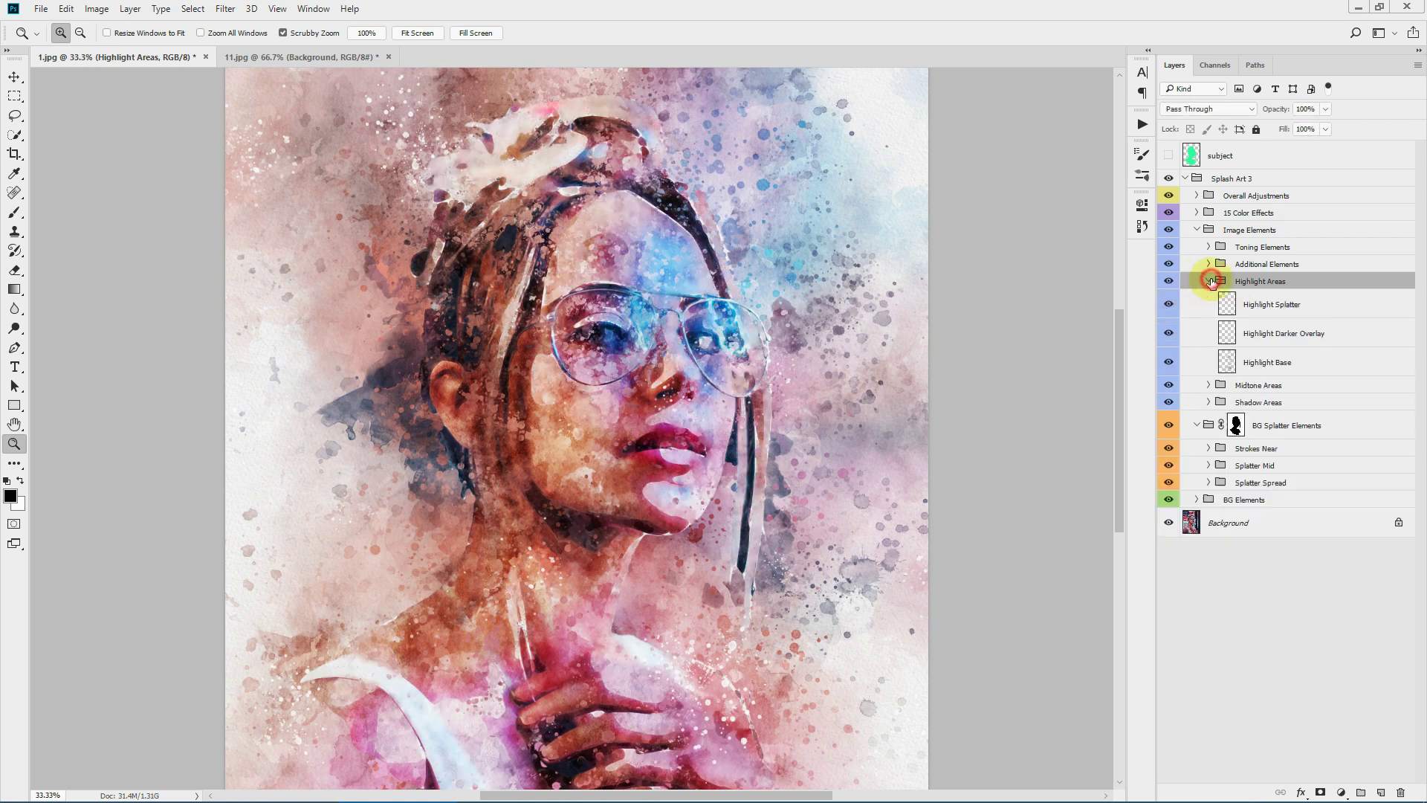
click(1168, 304)
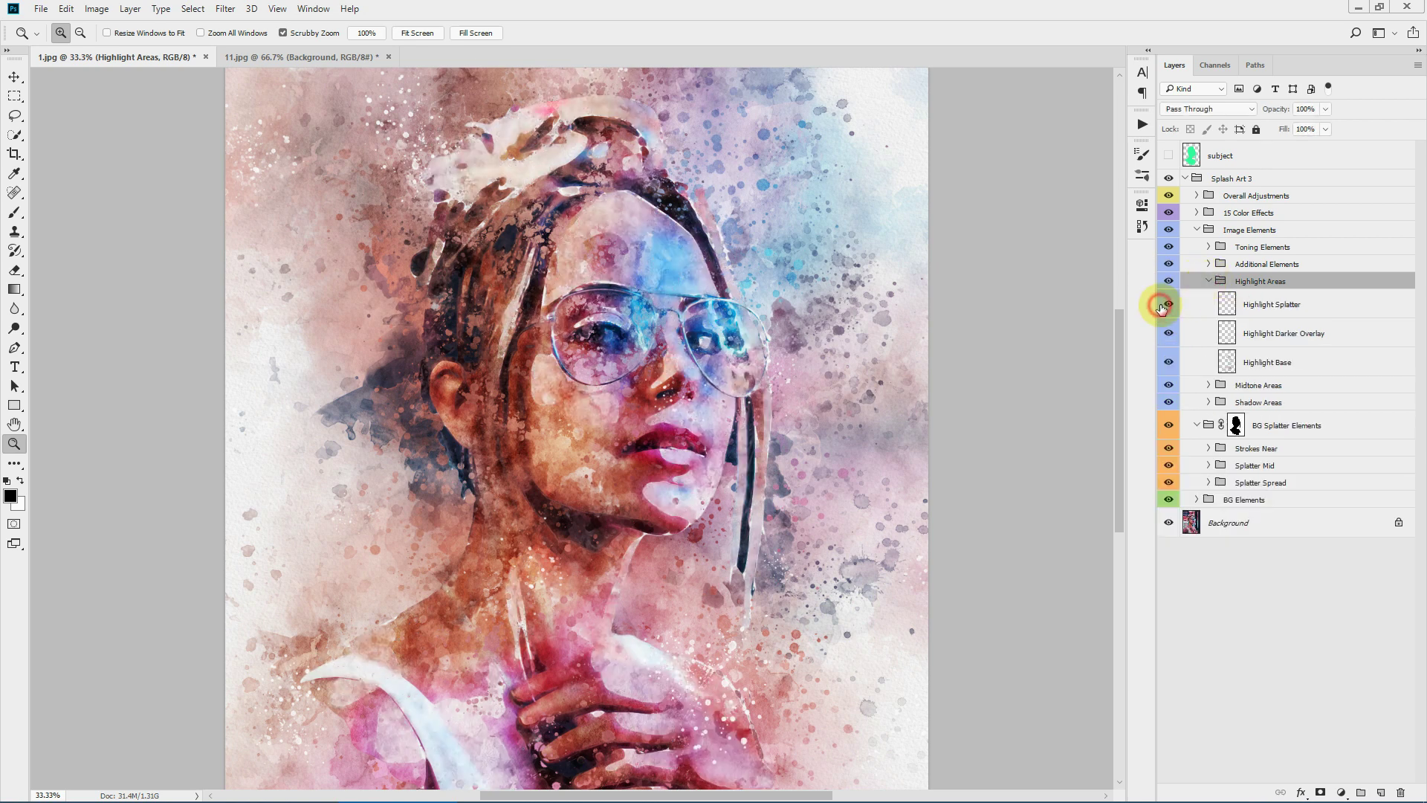
click(1167, 305)
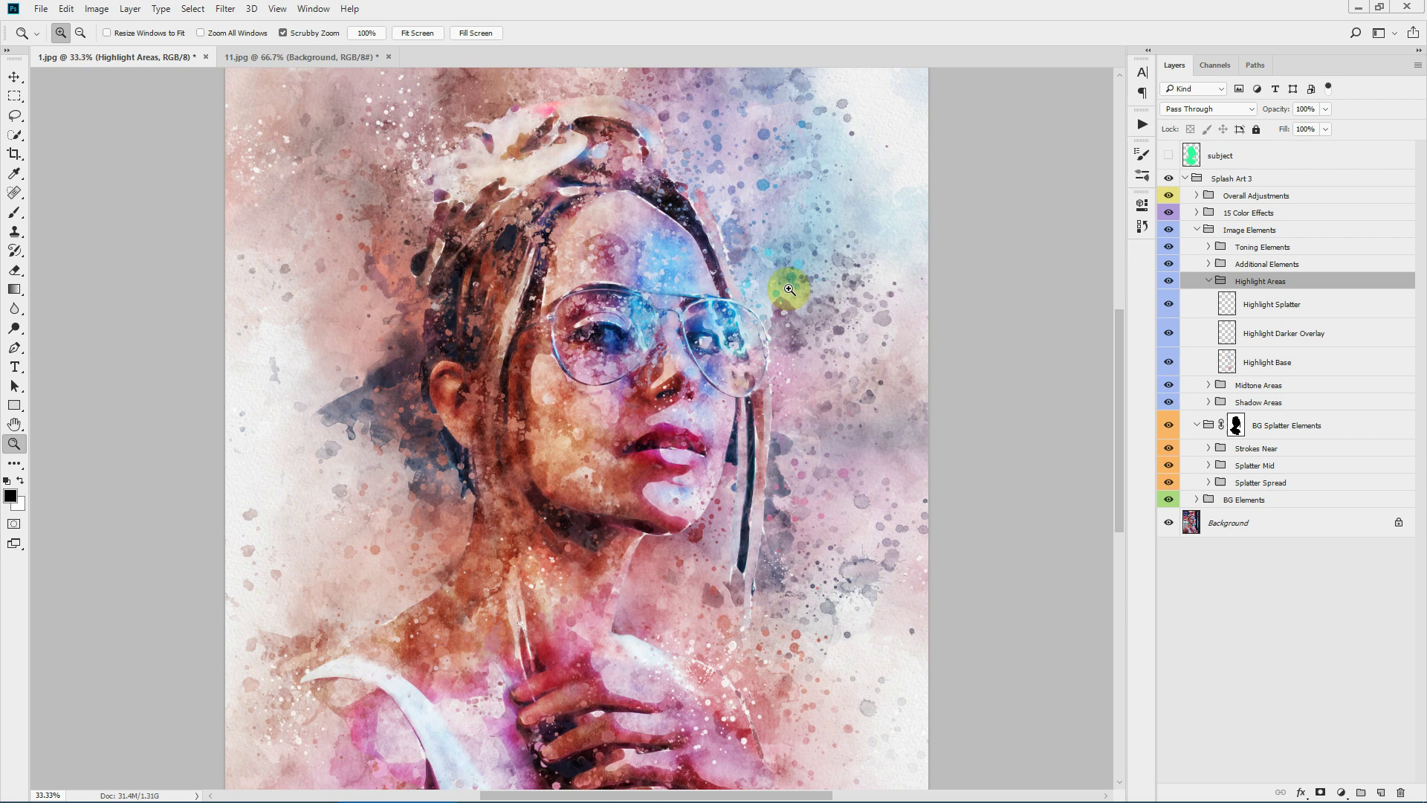
click(1222, 310)
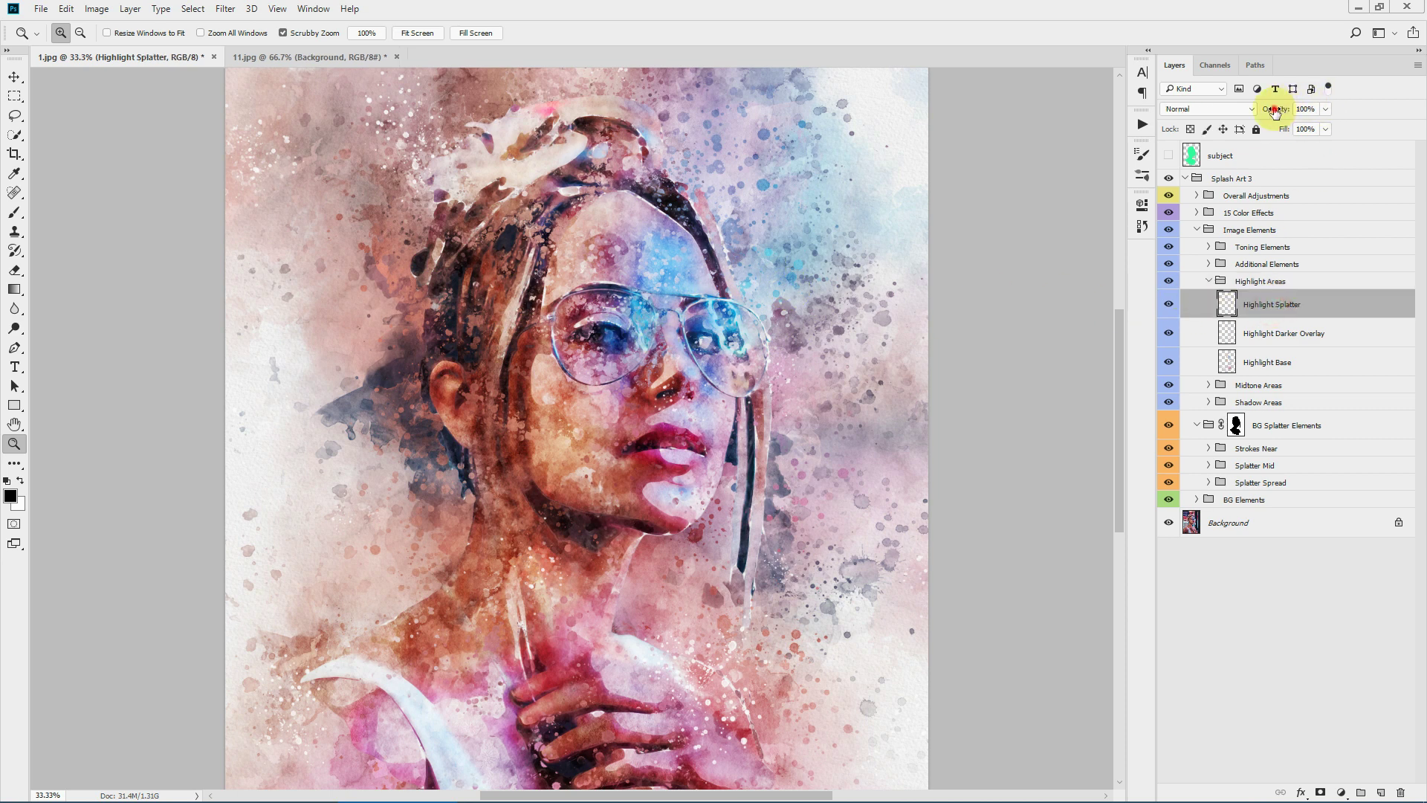
drag(1275, 109, 1415, 119)
click(1208, 280)
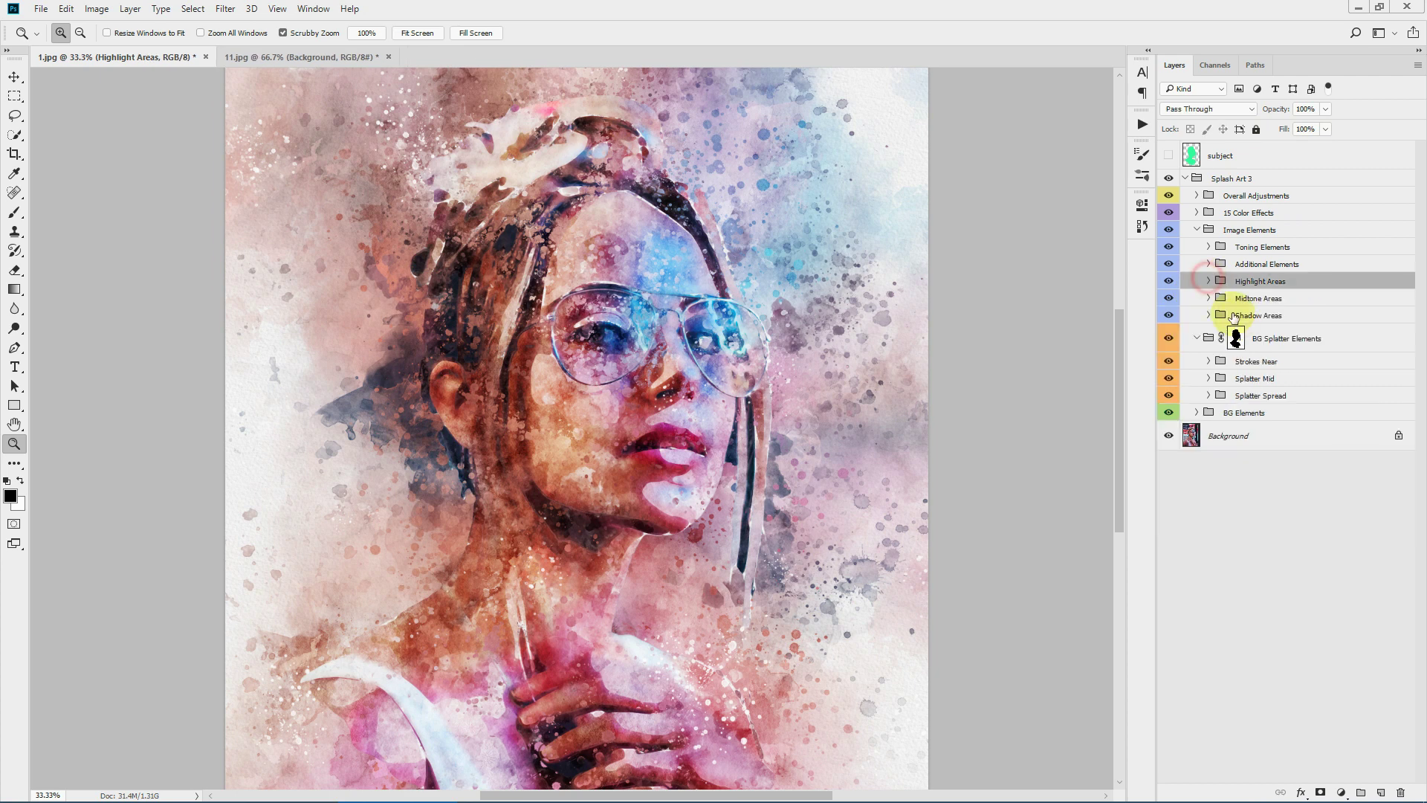
- Open Midtone Areas, compare the Midtone Splatter layer, and lower its opacity
click(1239, 301)
click(1208, 298)
click(1297, 321)
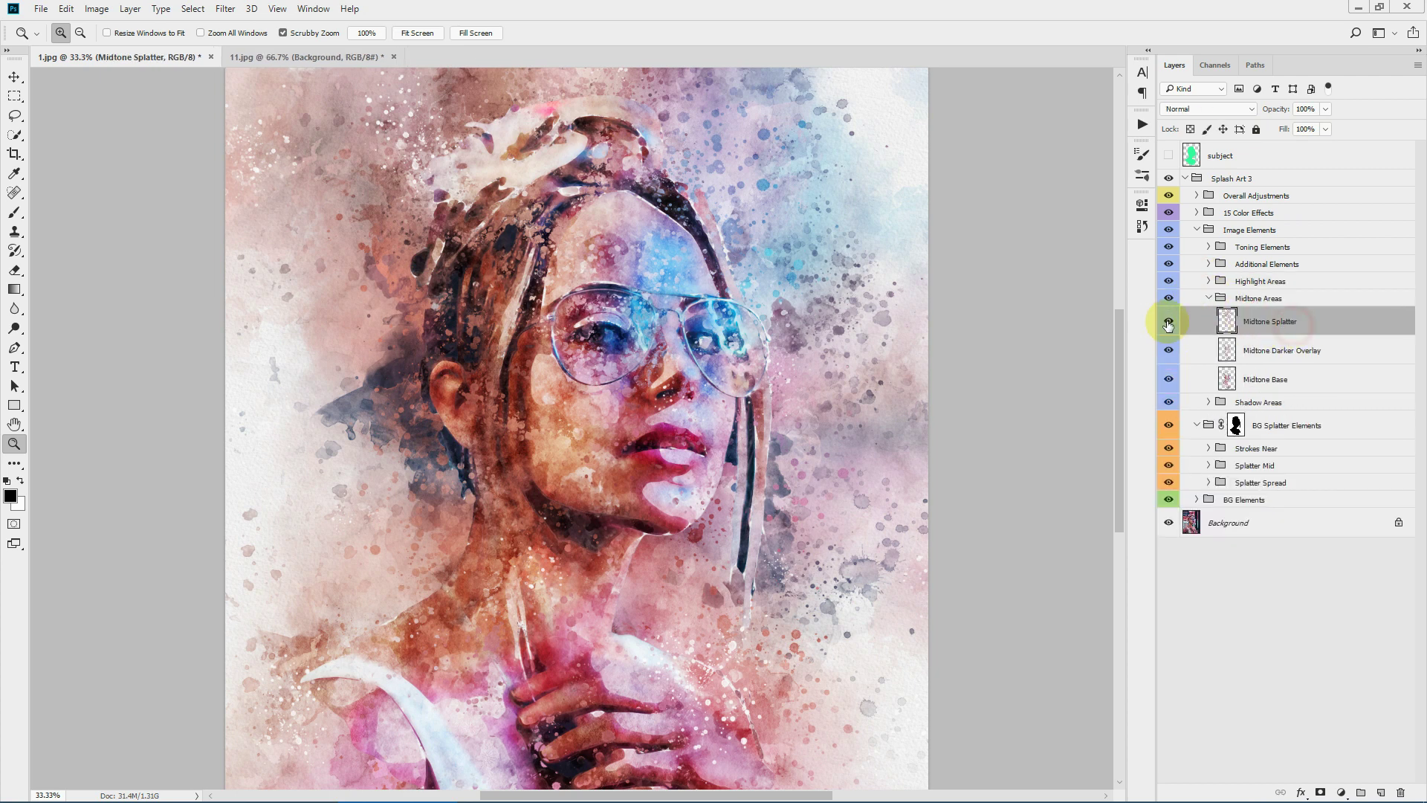
click(1160, 322)
click(1160, 323)
drag(1275, 109, 1315, 357)
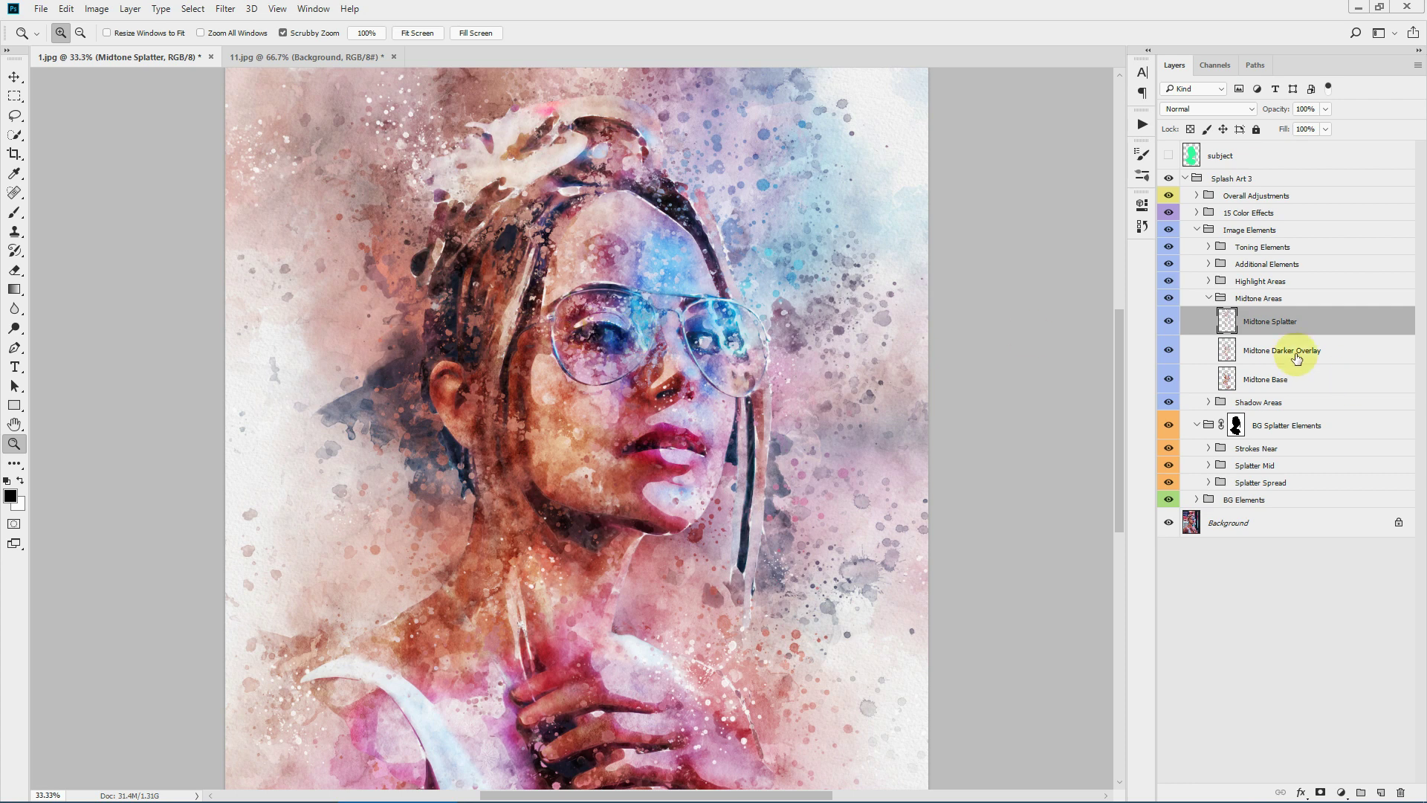
click(1177, 321)
click(1178, 323)
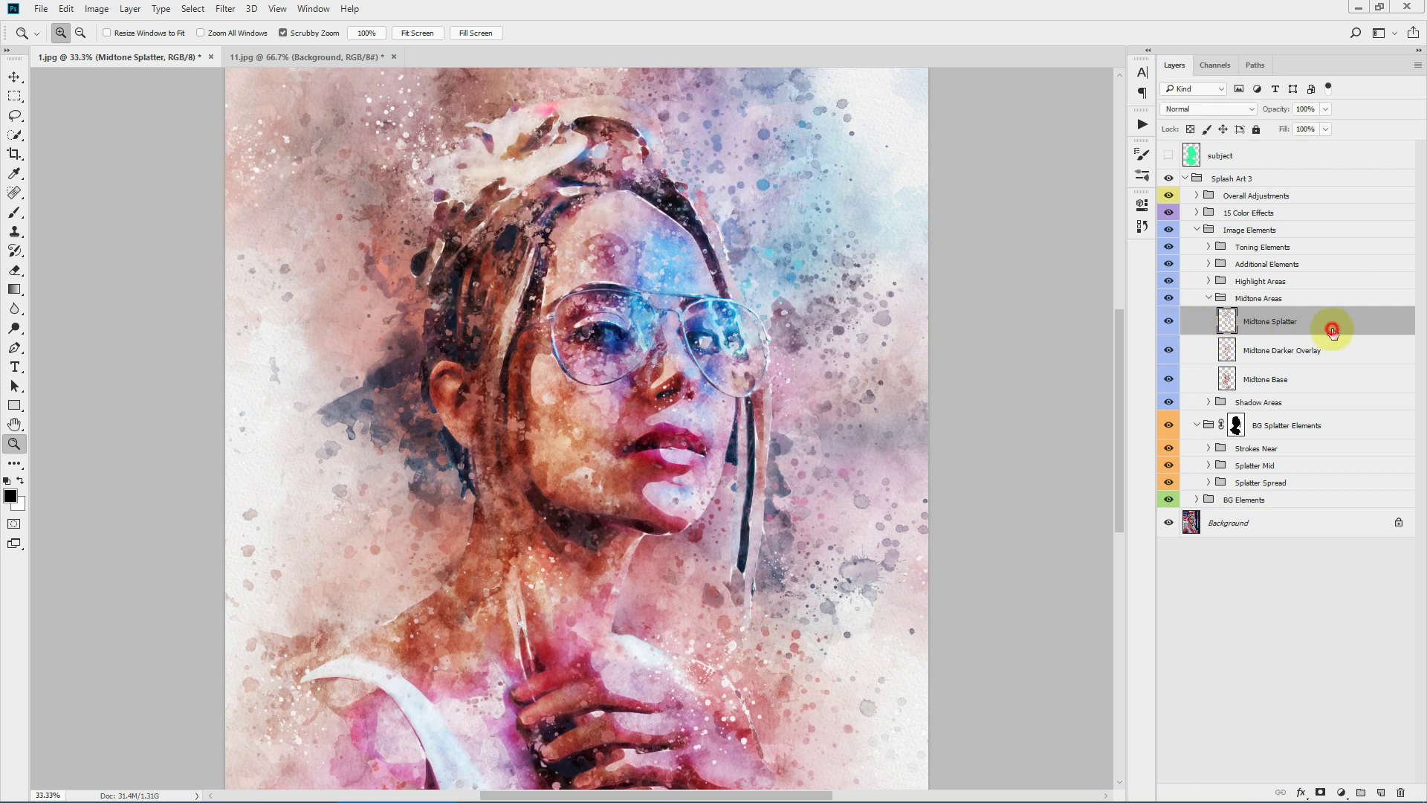
- Mask Midtone Splatter with the Brush over the left eye, then select Additional Elements
click(1318, 790)
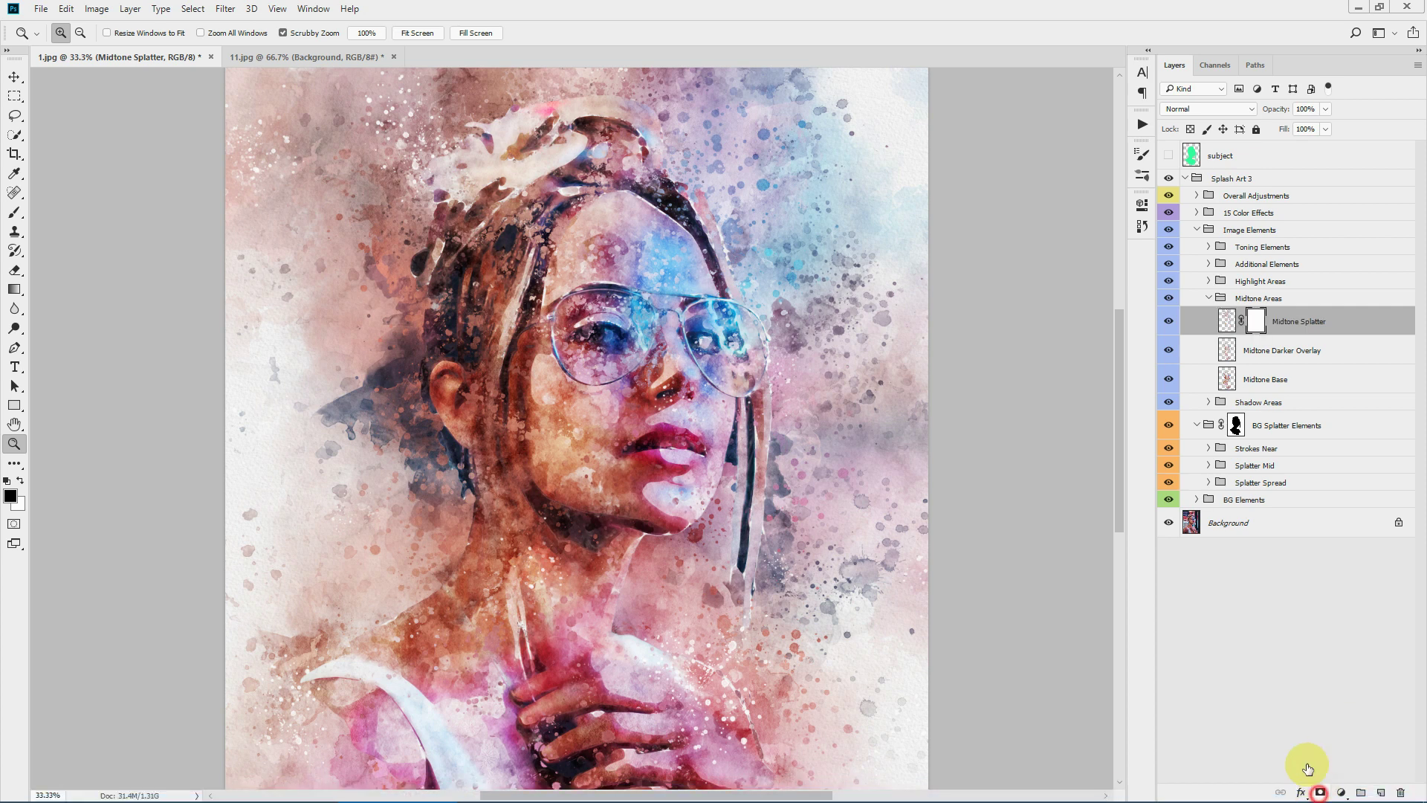
click(14, 212)
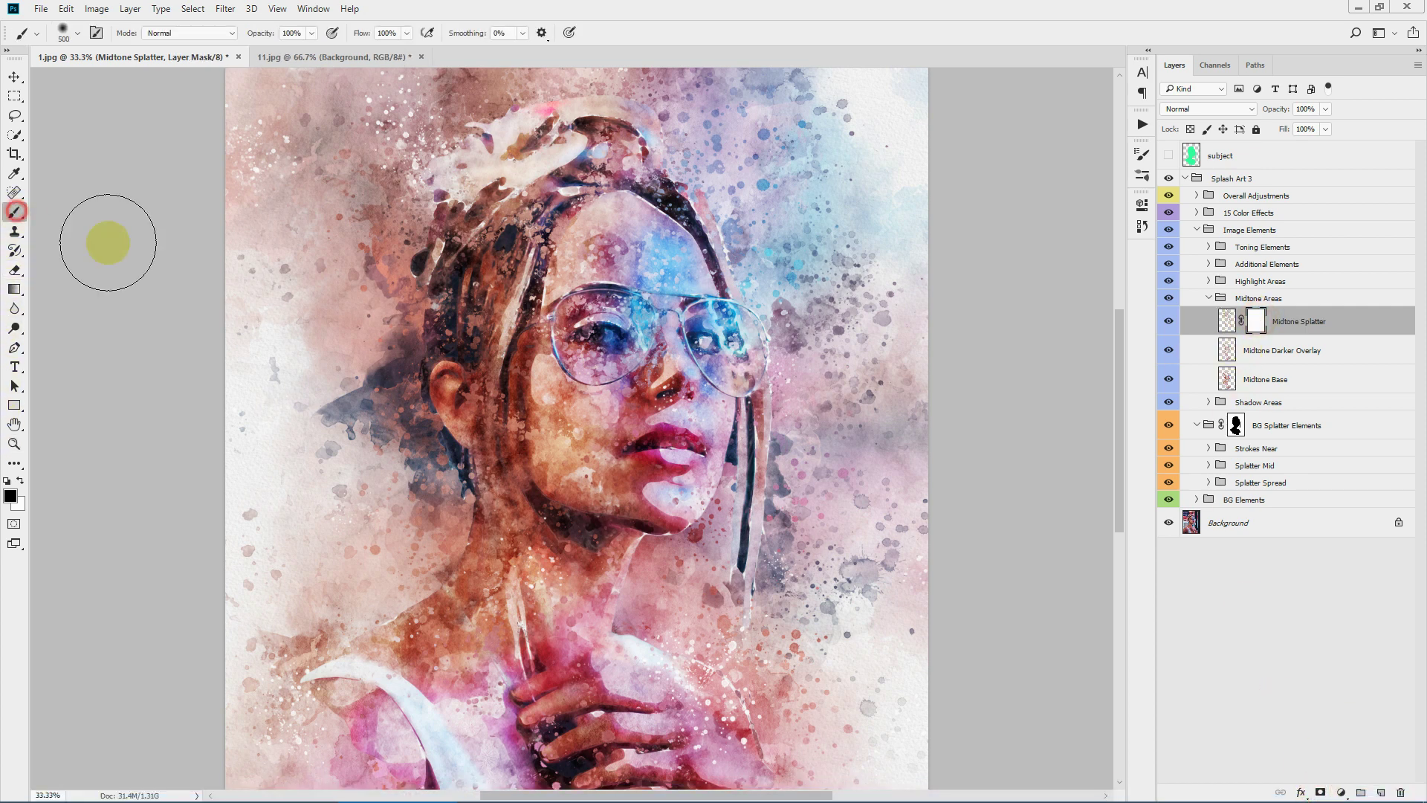
click(587, 322)
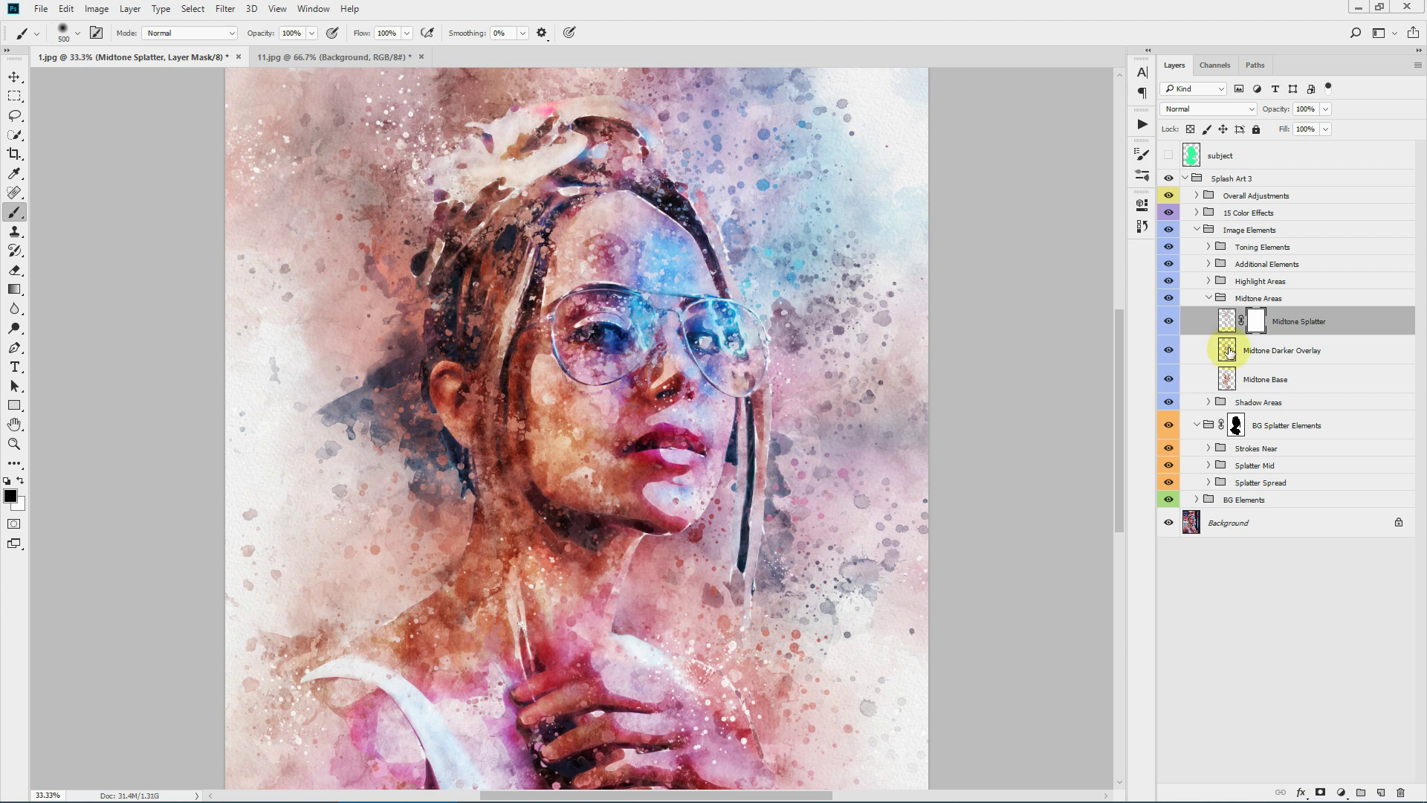
click(1208, 297)
click(1278, 265)
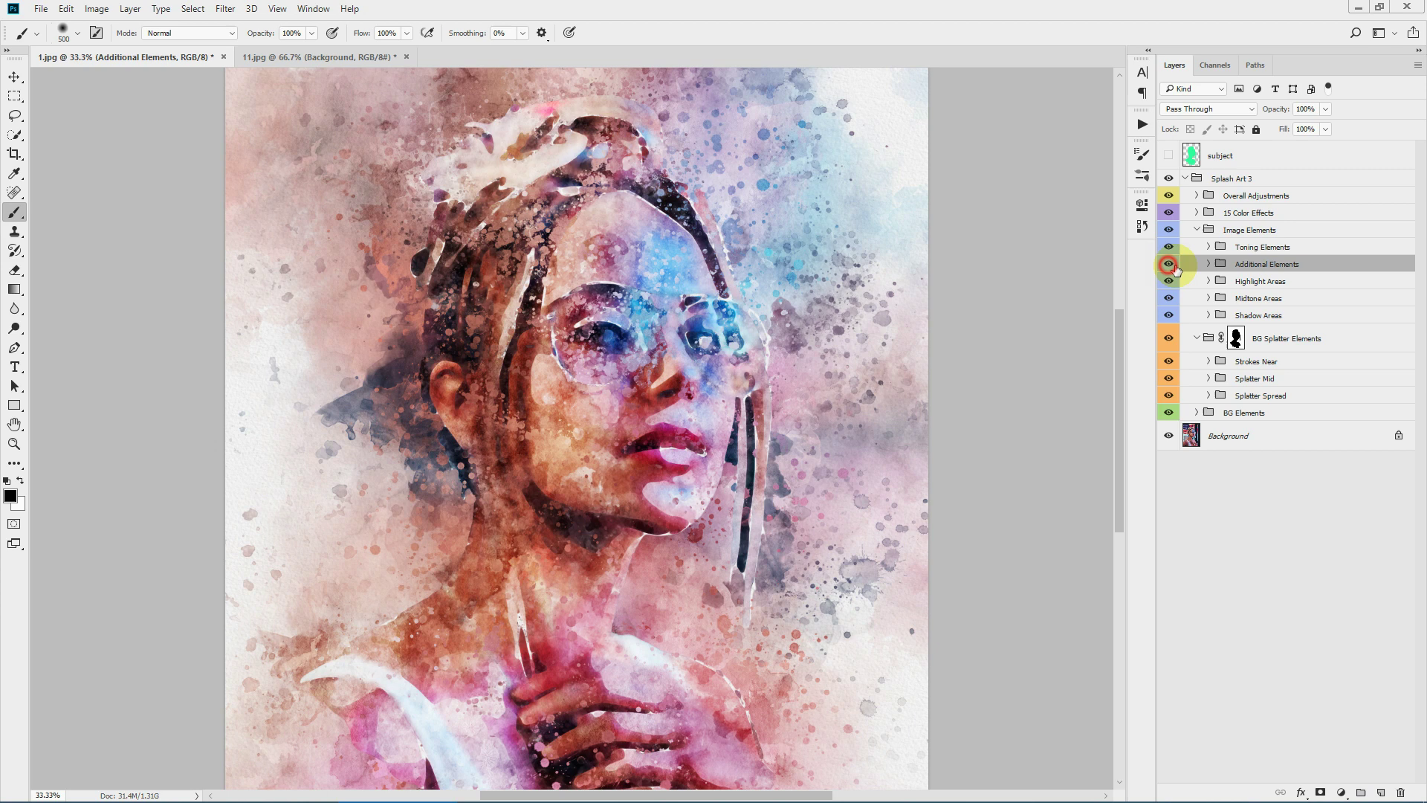
- Expand Additional Elements, compare Broad Detail and White Splatter 2, then select White Splatter 1
click(1208, 264)
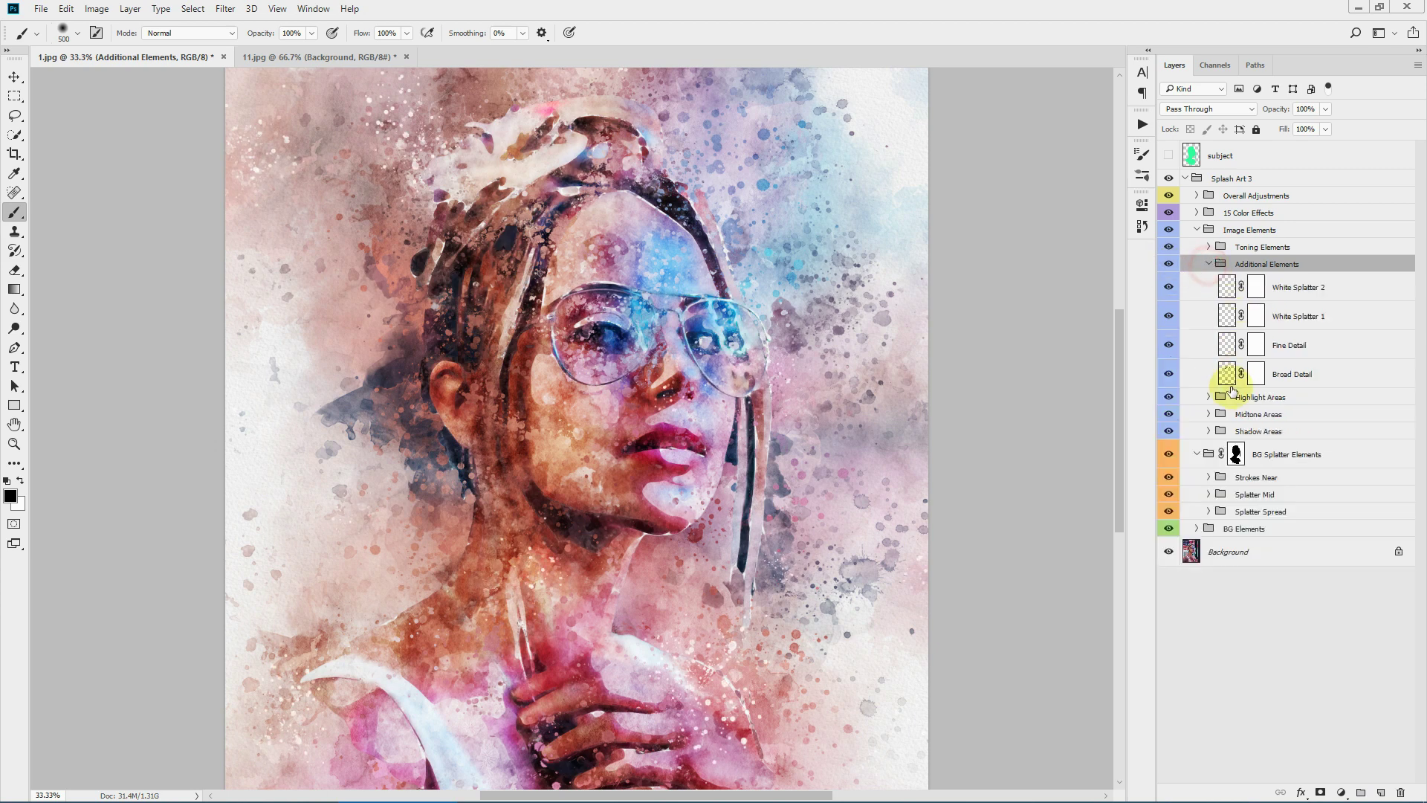
click(1168, 375)
click(1169, 376)
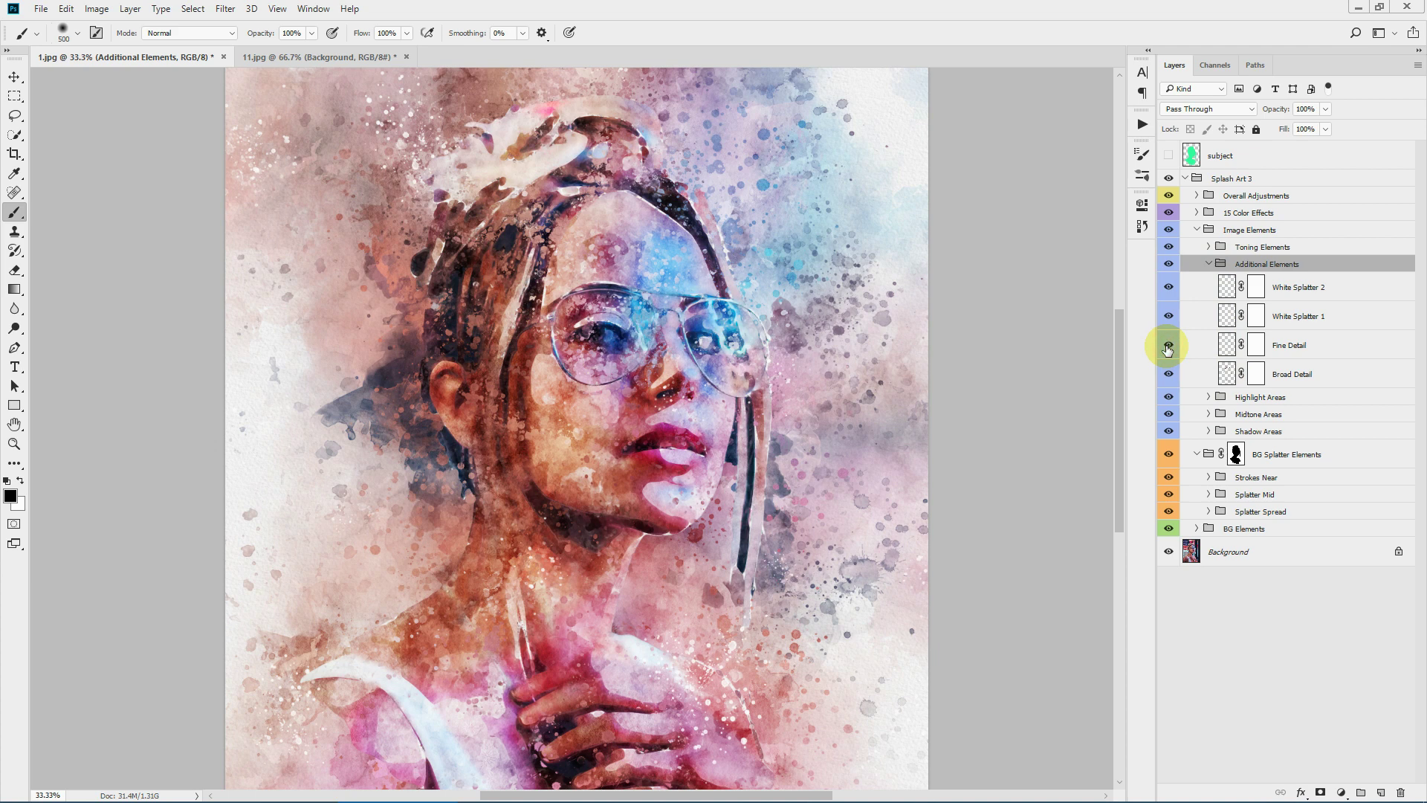
click(1330, 316)
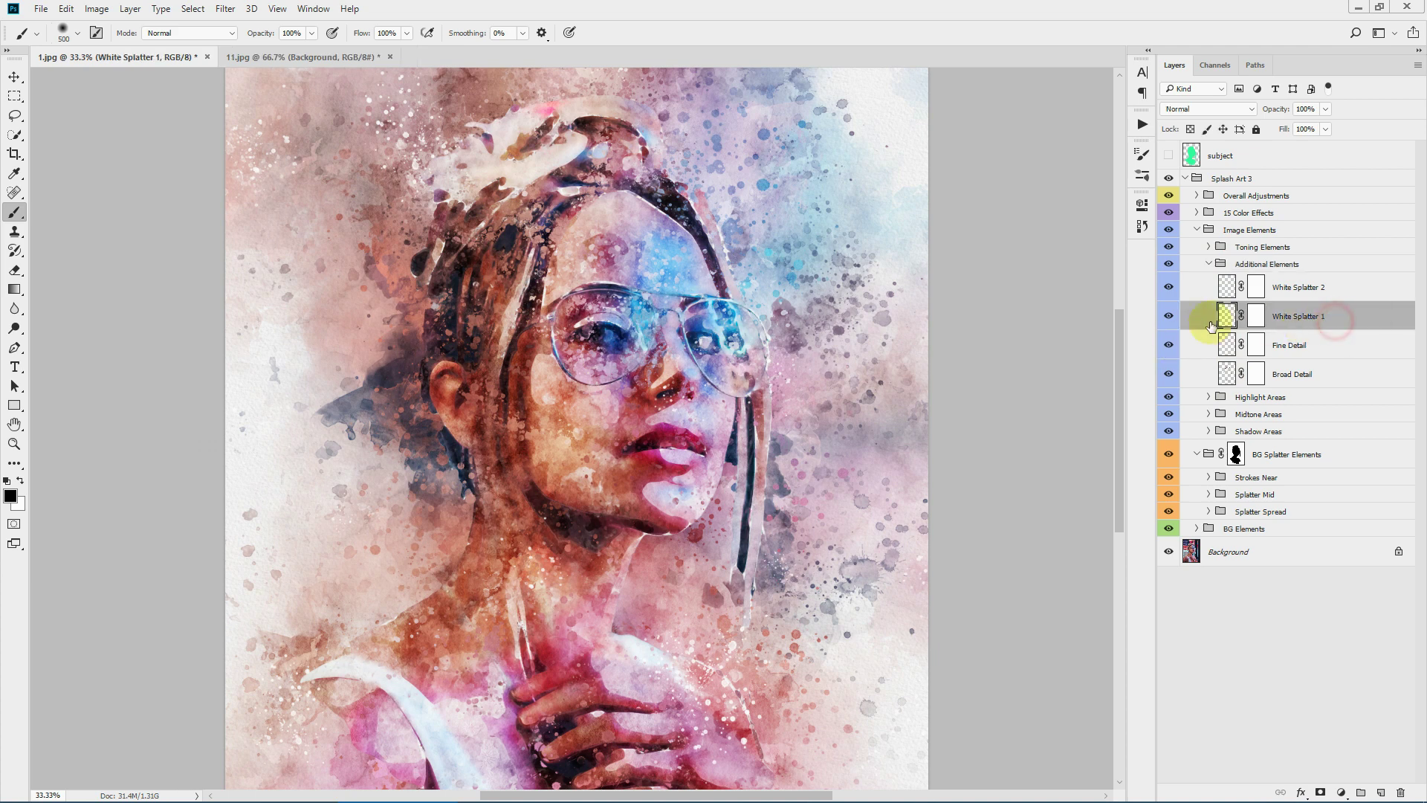
click(1171, 315)
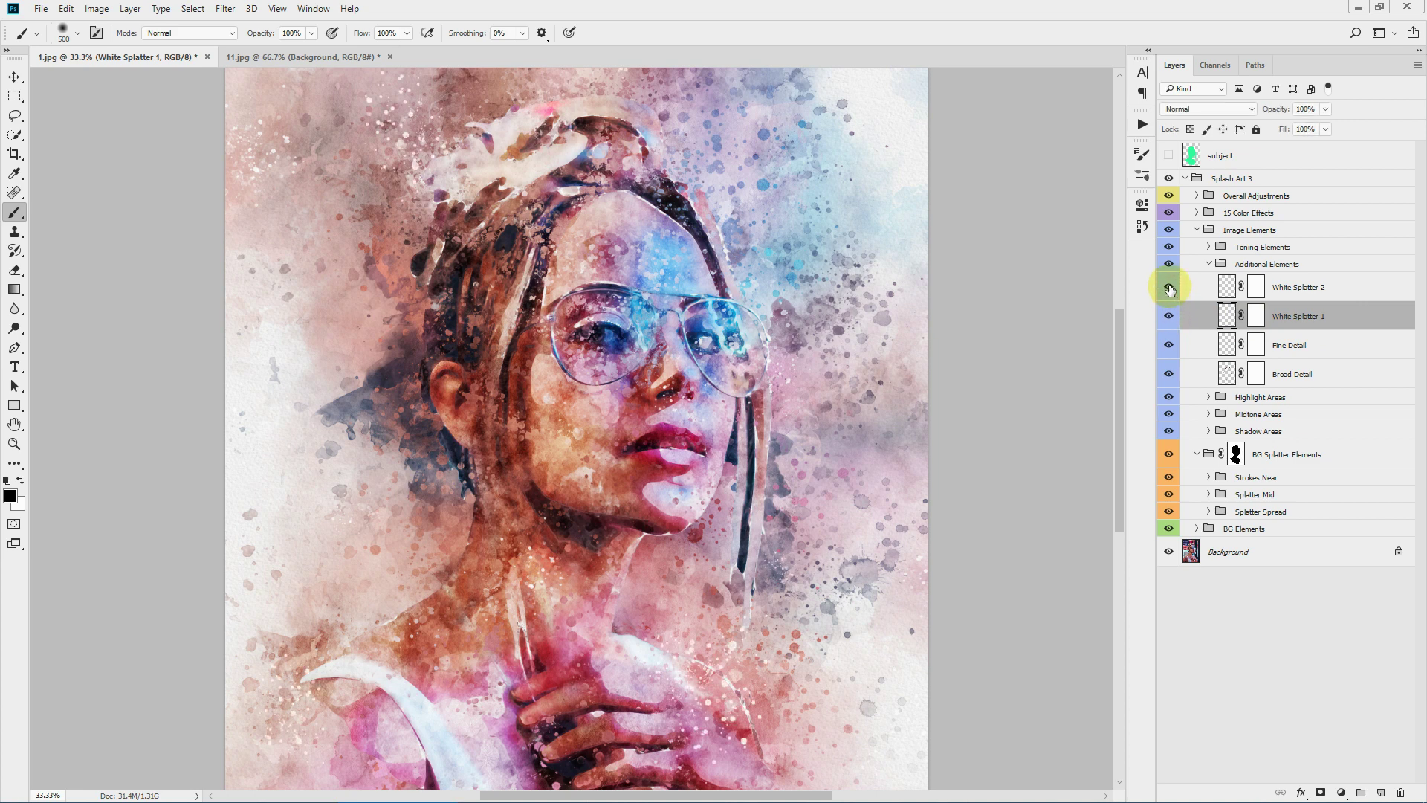
click(1169, 286)
click(1169, 286)
click(1225, 289)
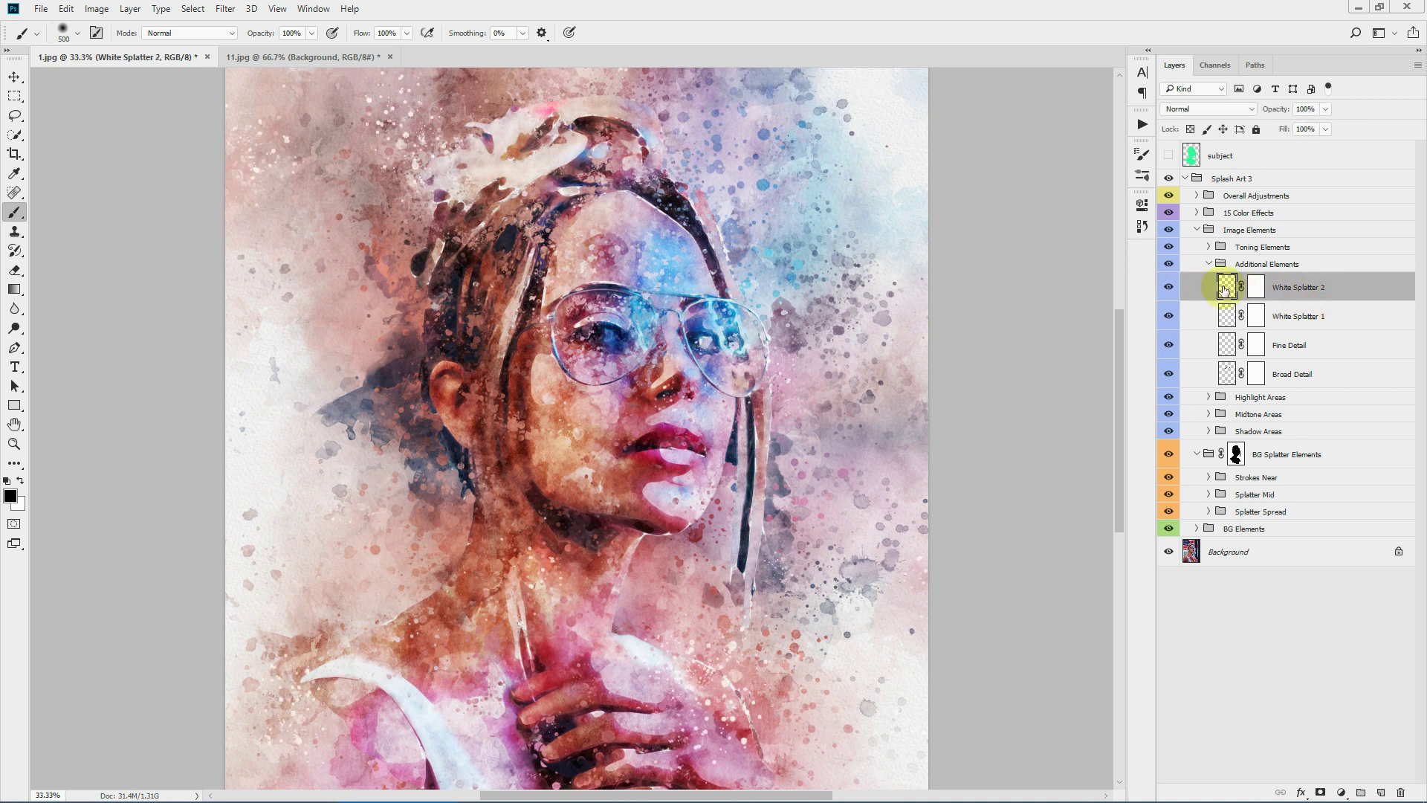
click(1338, 317)
- Move the White Splatter 1 splatter across the portrait and fit the canvas in view
click(15, 77)
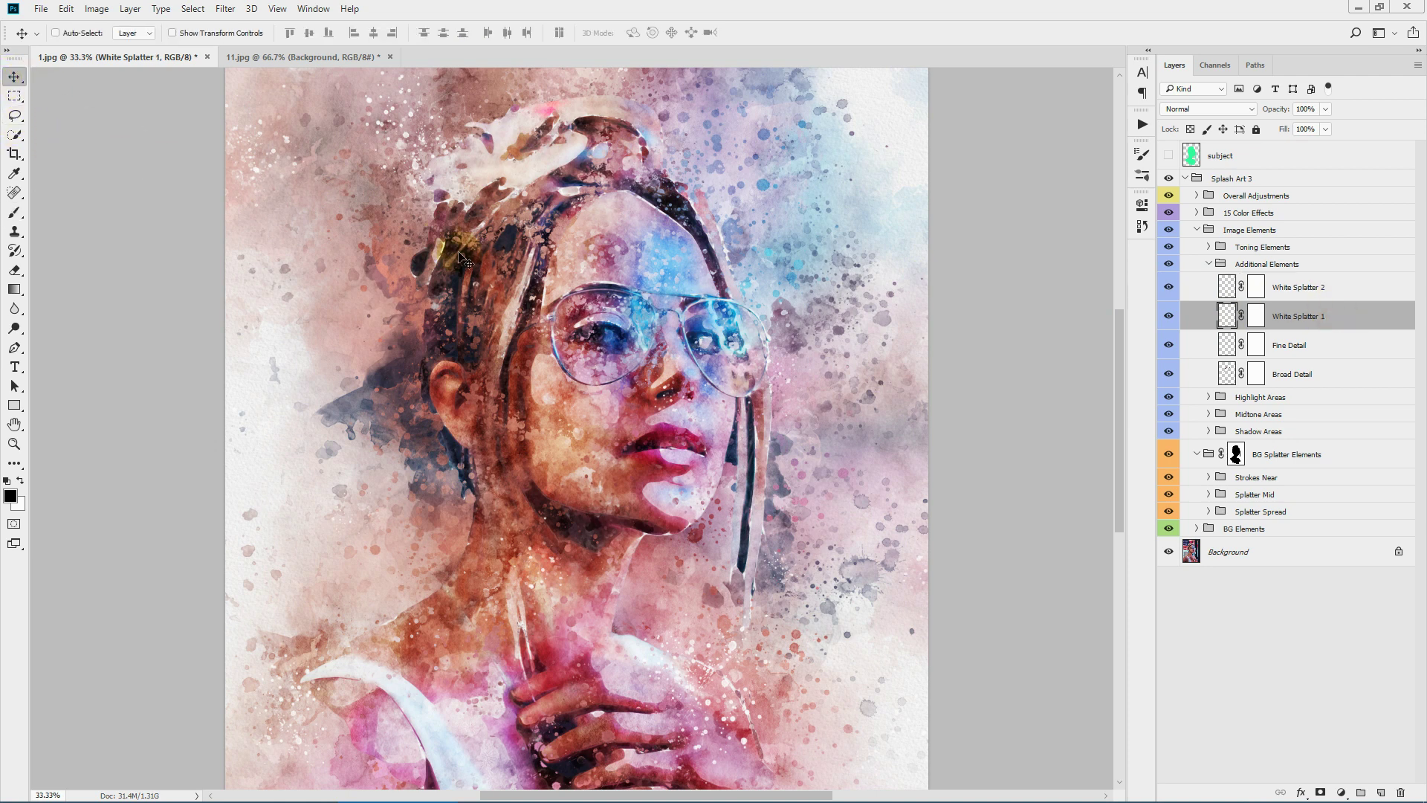
drag(458, 256, 554, 323)
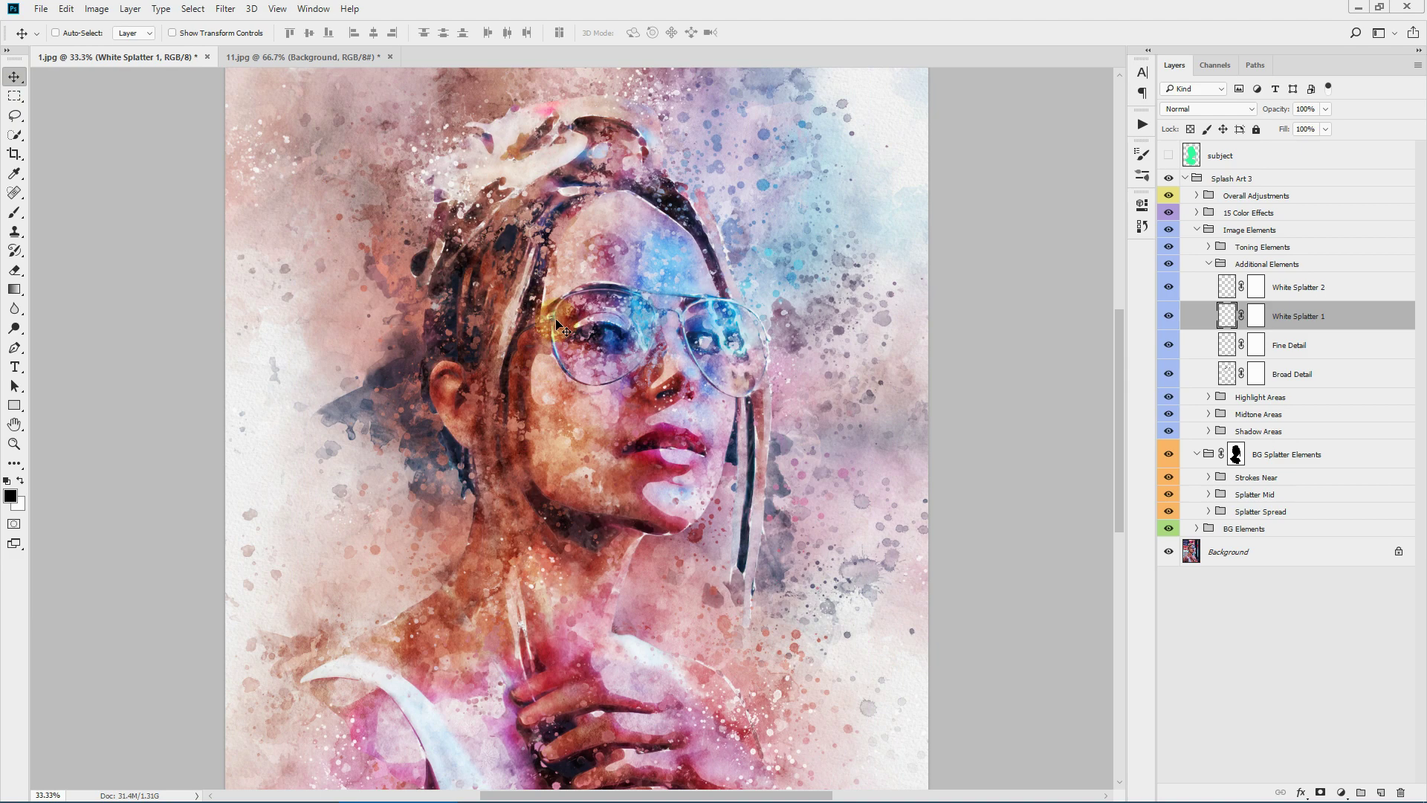
click(20, 448)
click(417, 33)
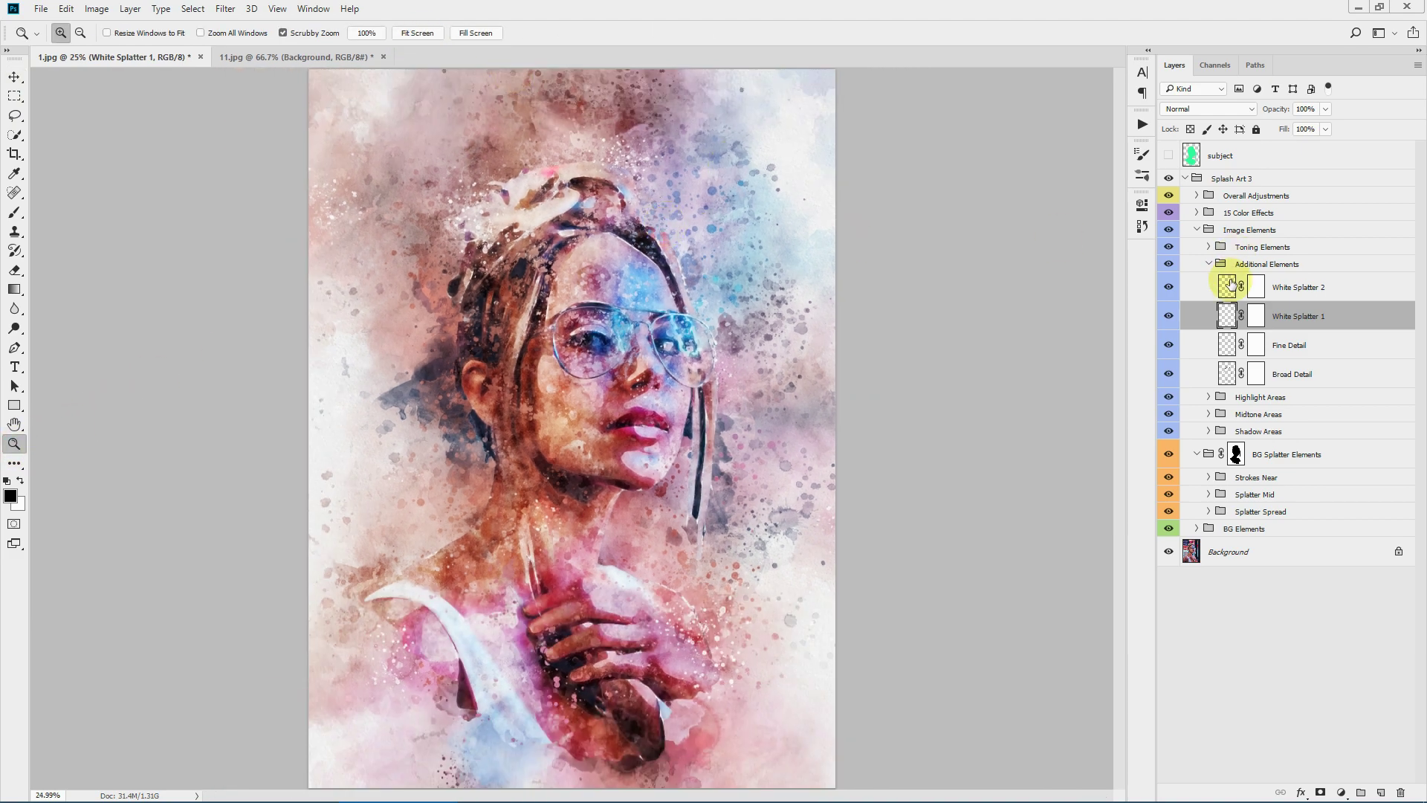
- Free-transform White Splatter 1 down to about 95% and commit the transform
click(1365, 290)
click(1325, 315)
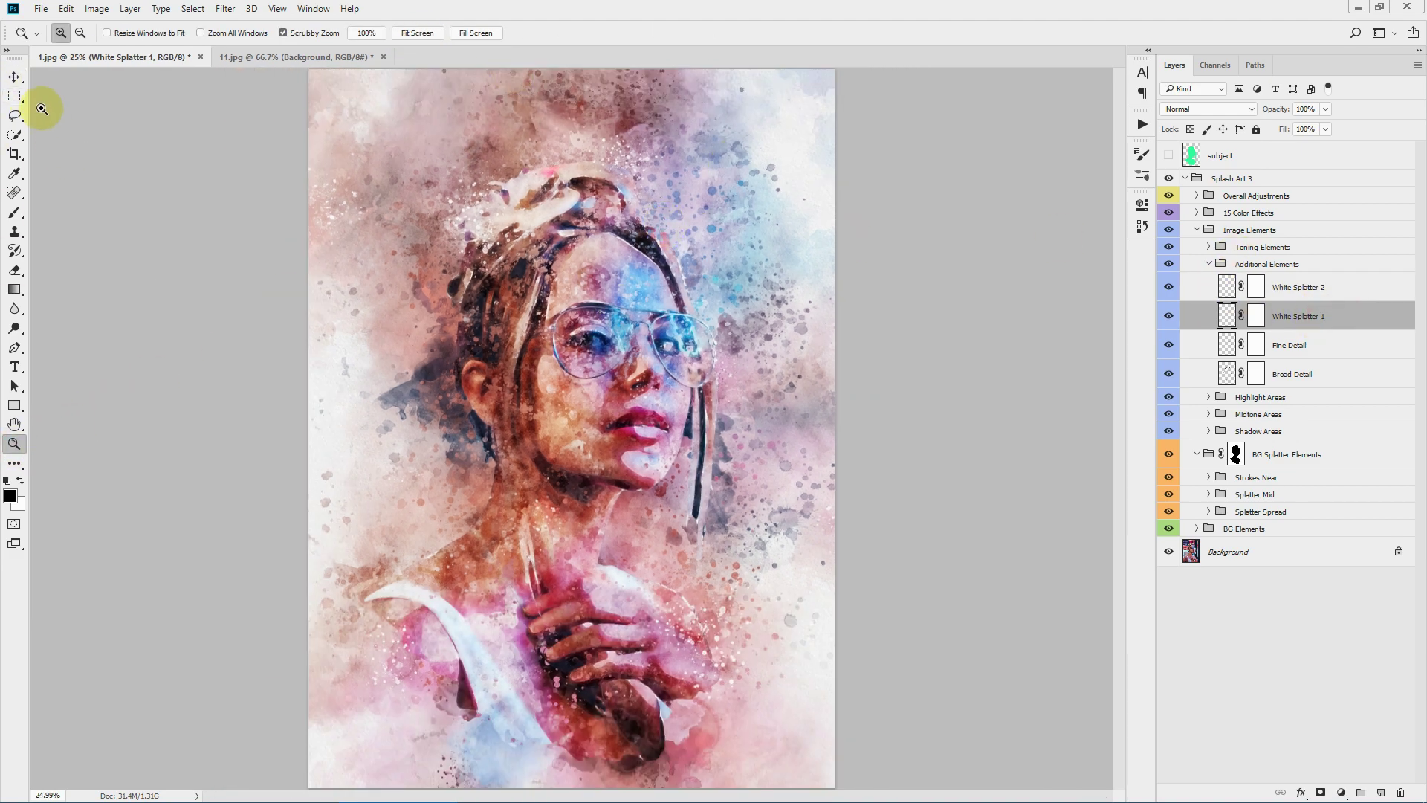
click(16, 96)
right_click(568, 243)
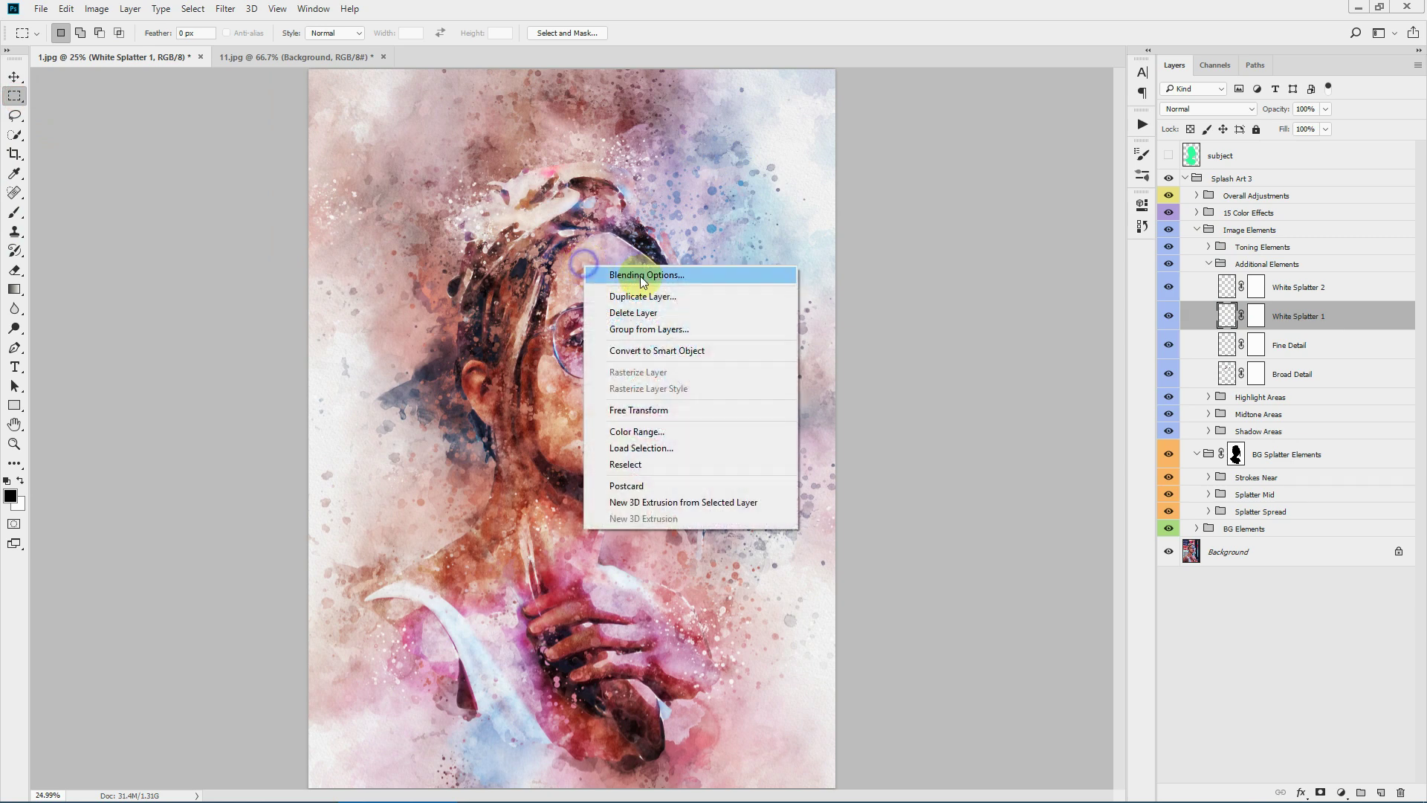
click(628, 408)
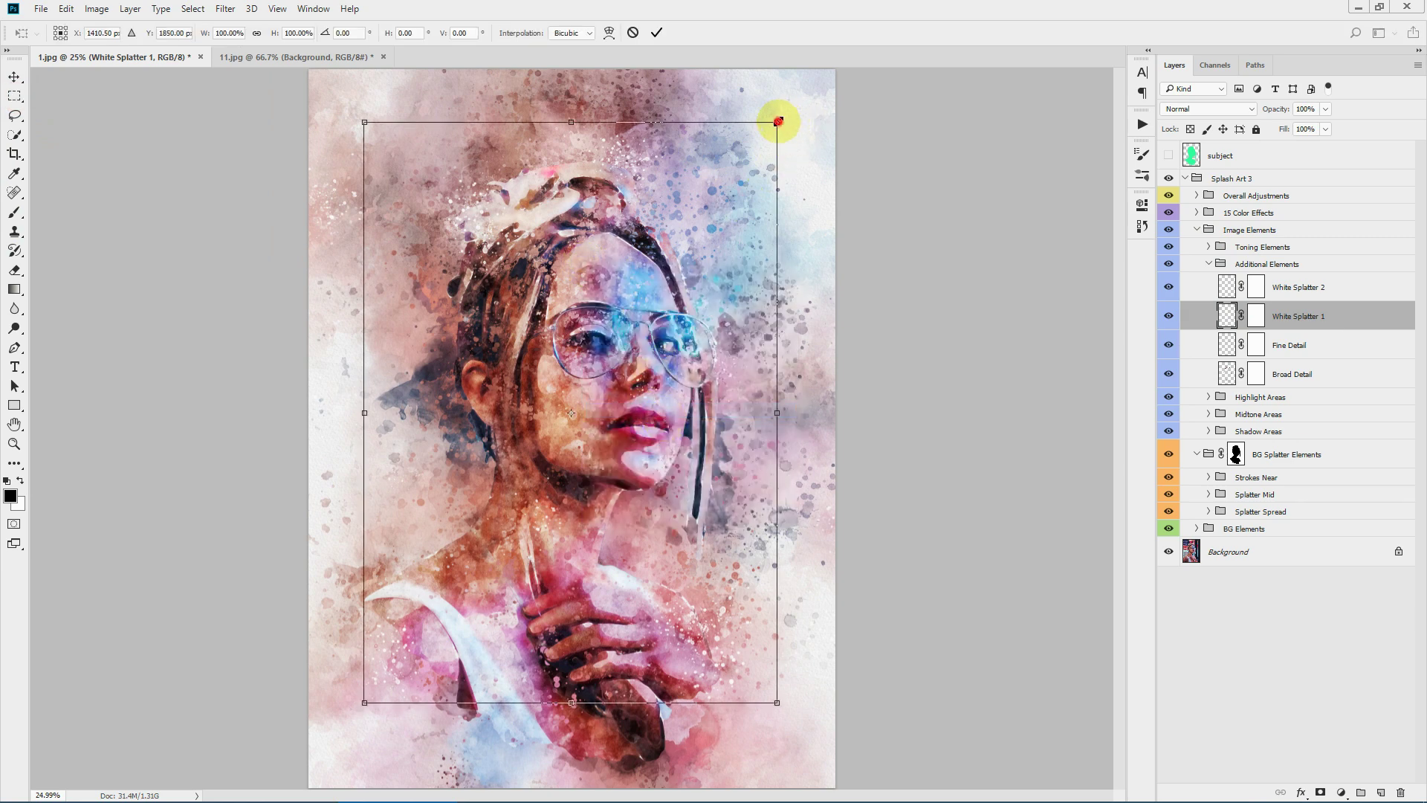
mouse_move(777, 121)
mouse_down()
mouse_move(773, 137)
mouse_move(810, 115)
mouse_move(793, 124)
mouse_up()
click(631, 32)
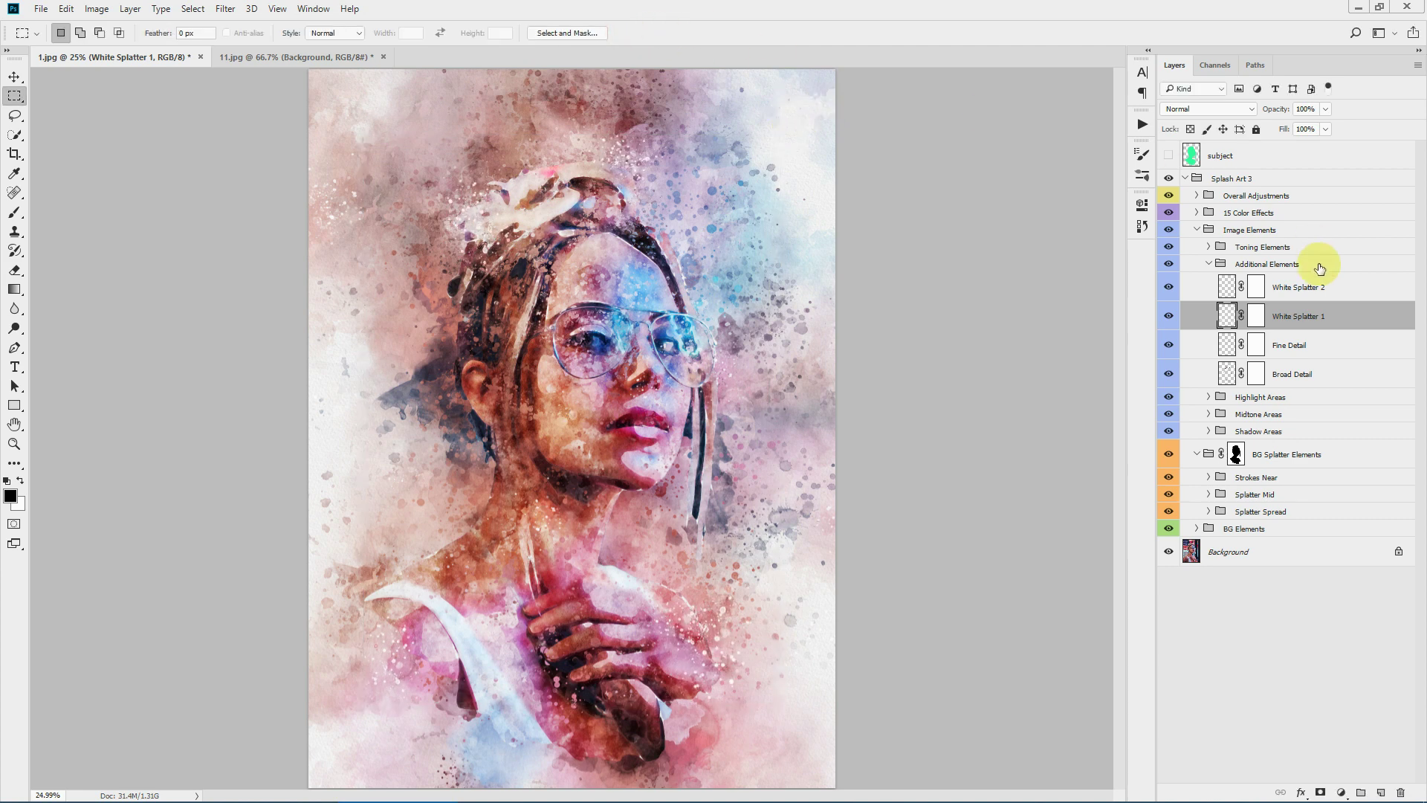
- Collapse Additional Elements, then expand and collapse Toning Elements to view Toning 2 and Toning 1
click(1207, 266)
click(1264, 247)
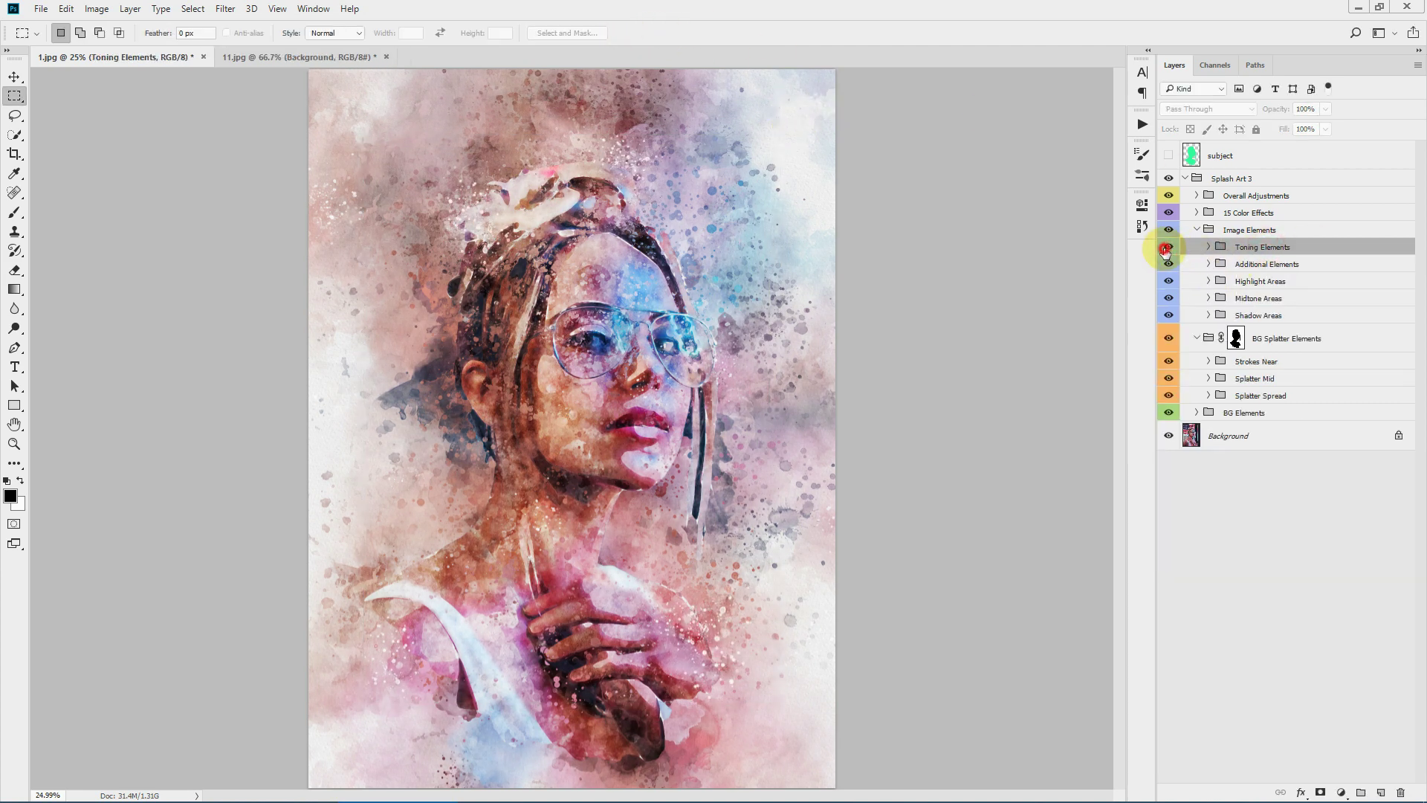
click(1208, 247)
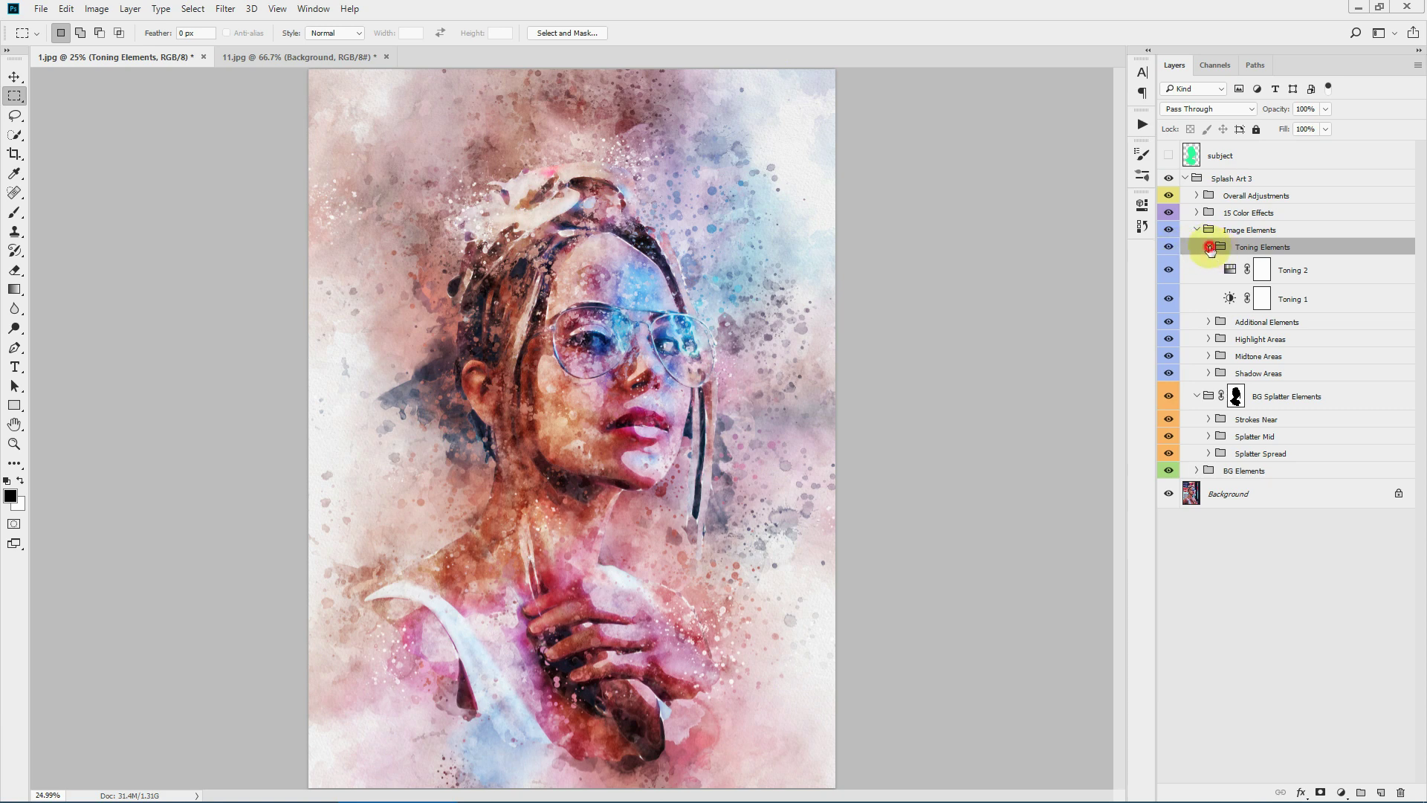
click(1208, 246)
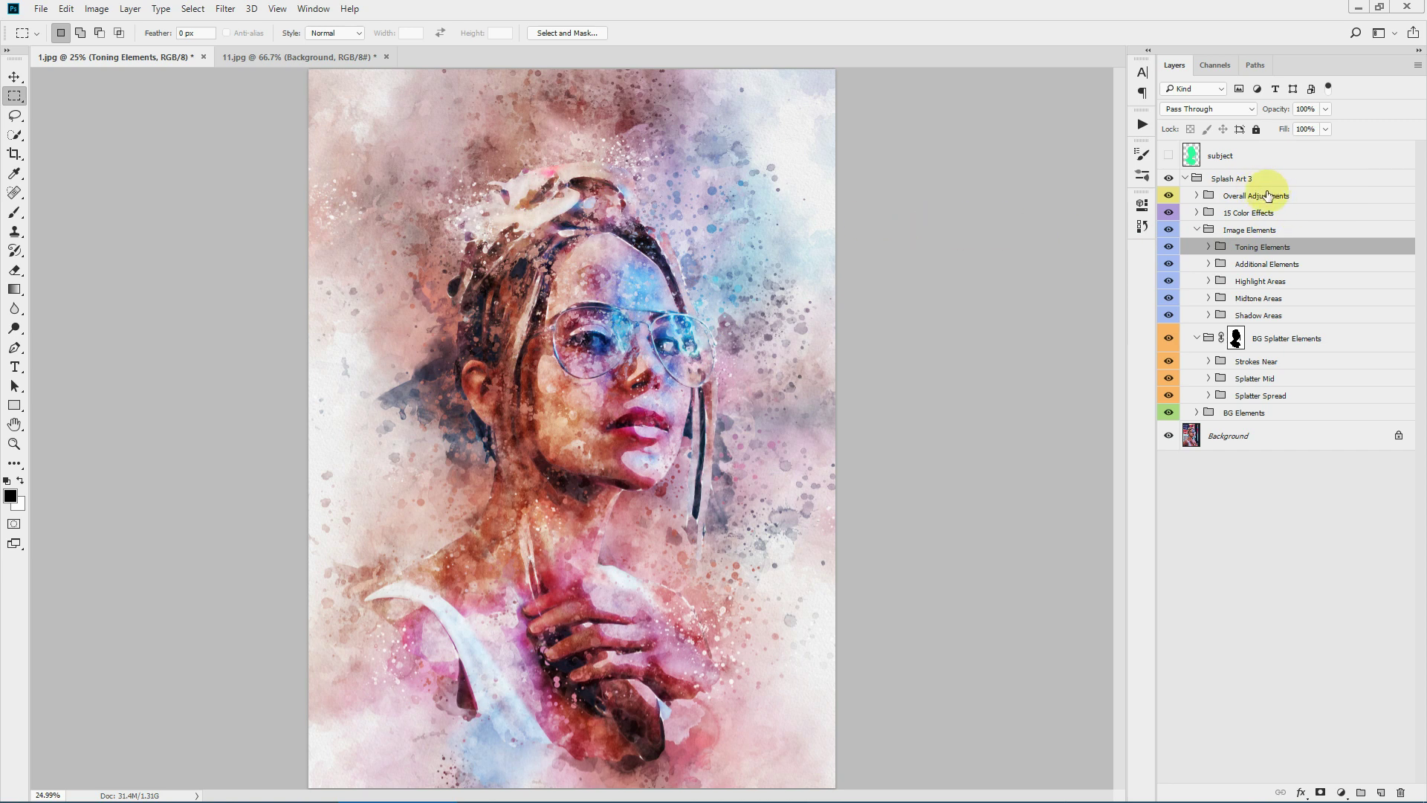
click(1290, 216)
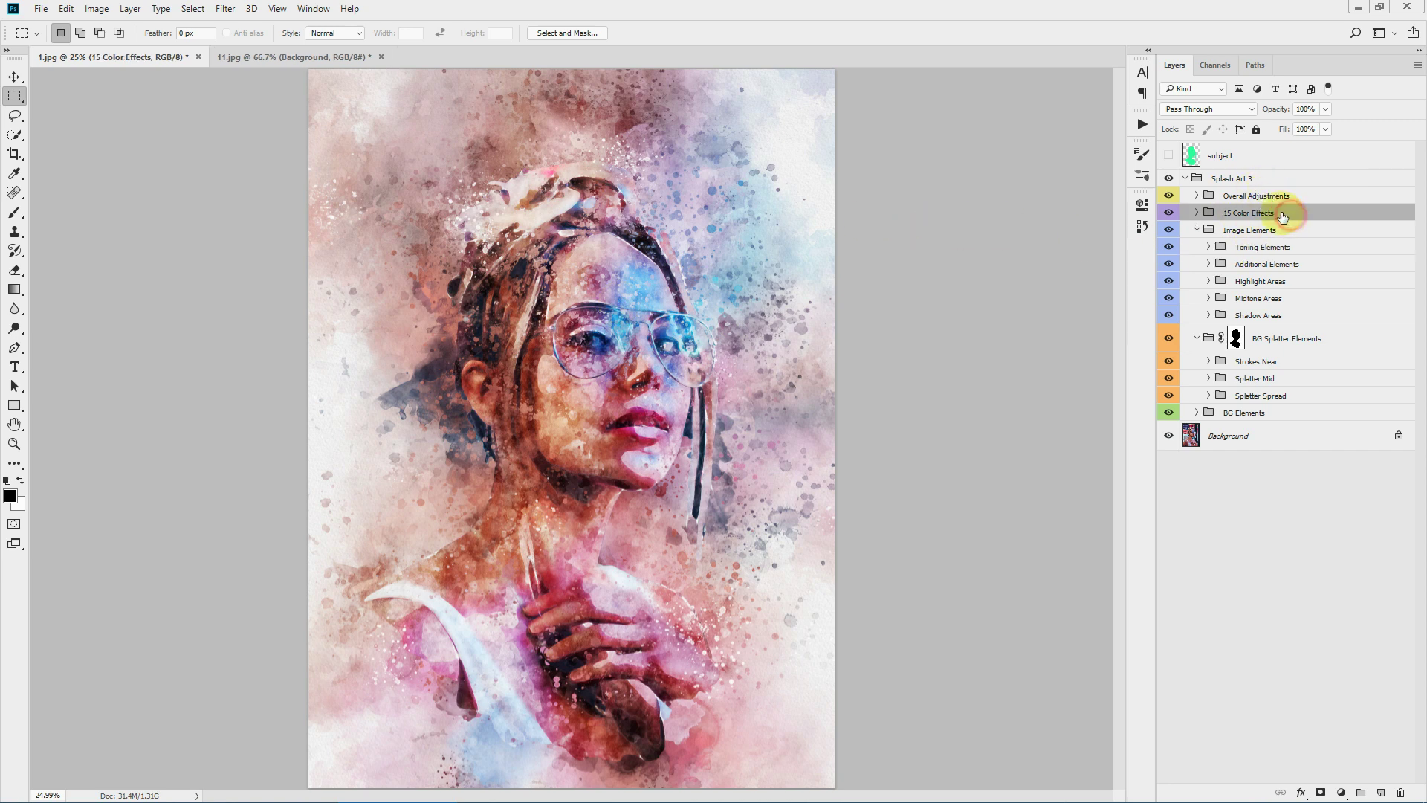
click(1196, 212)
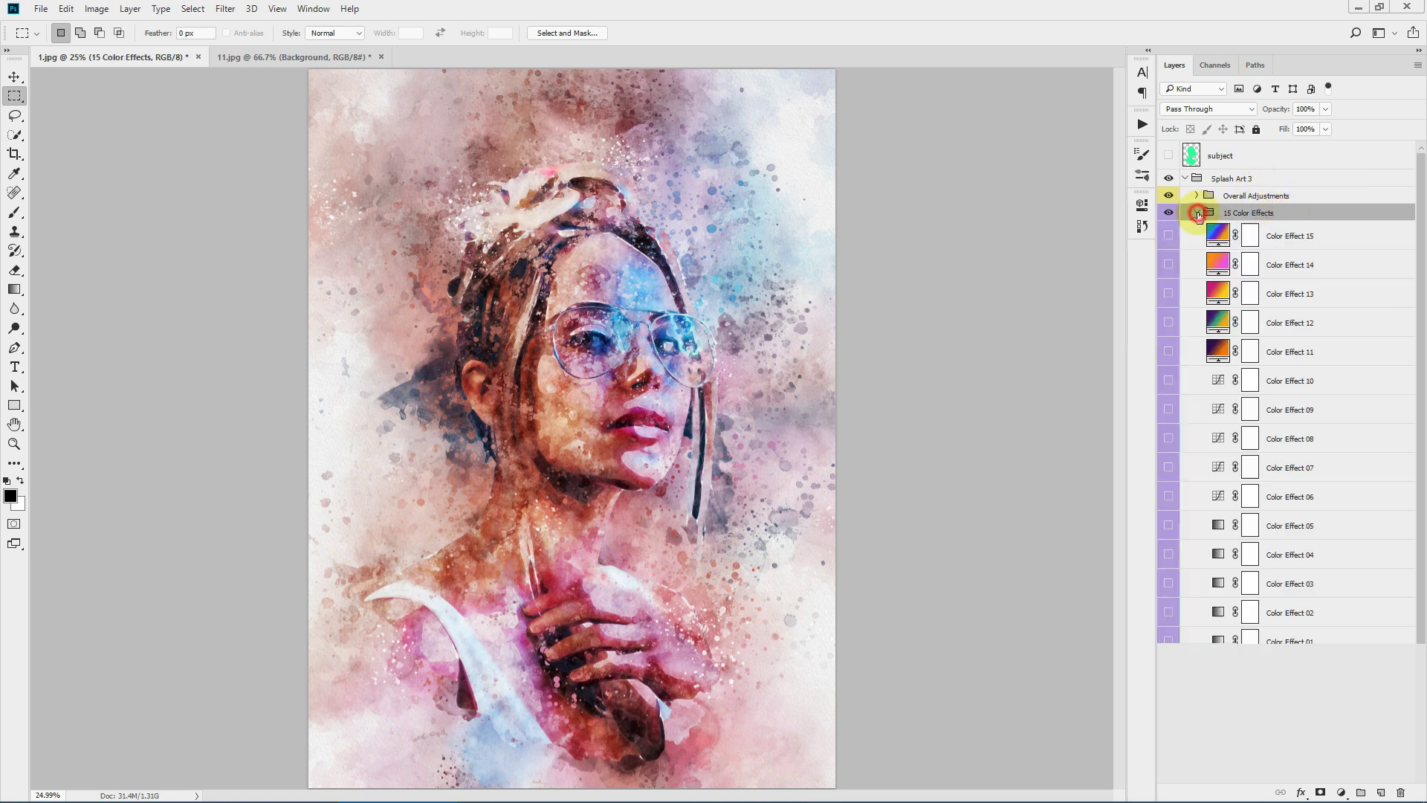
click(1162, 642)
click(1162, 642)
click(1163, 616)
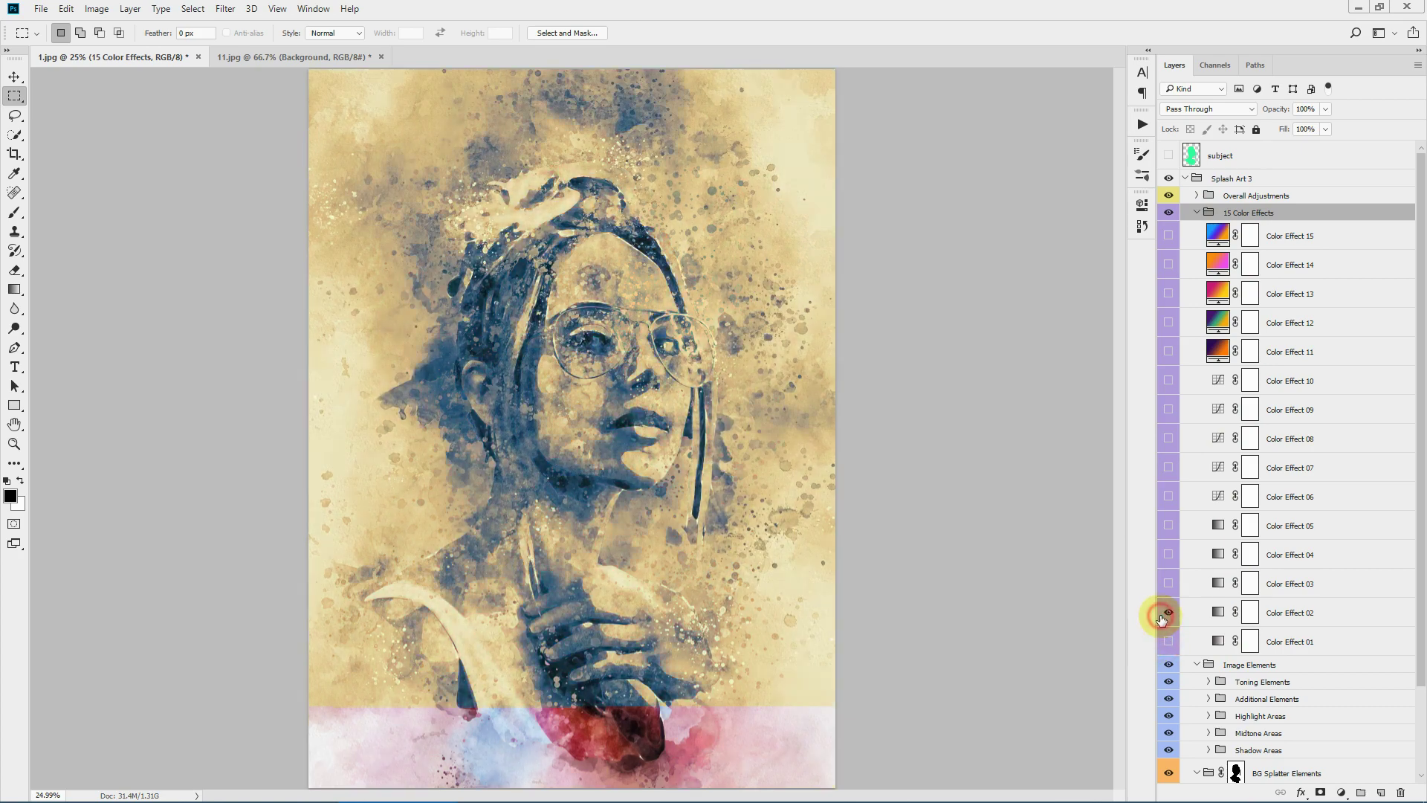
click(1162, 615)
click(1168, 583)
click(1168, 583)
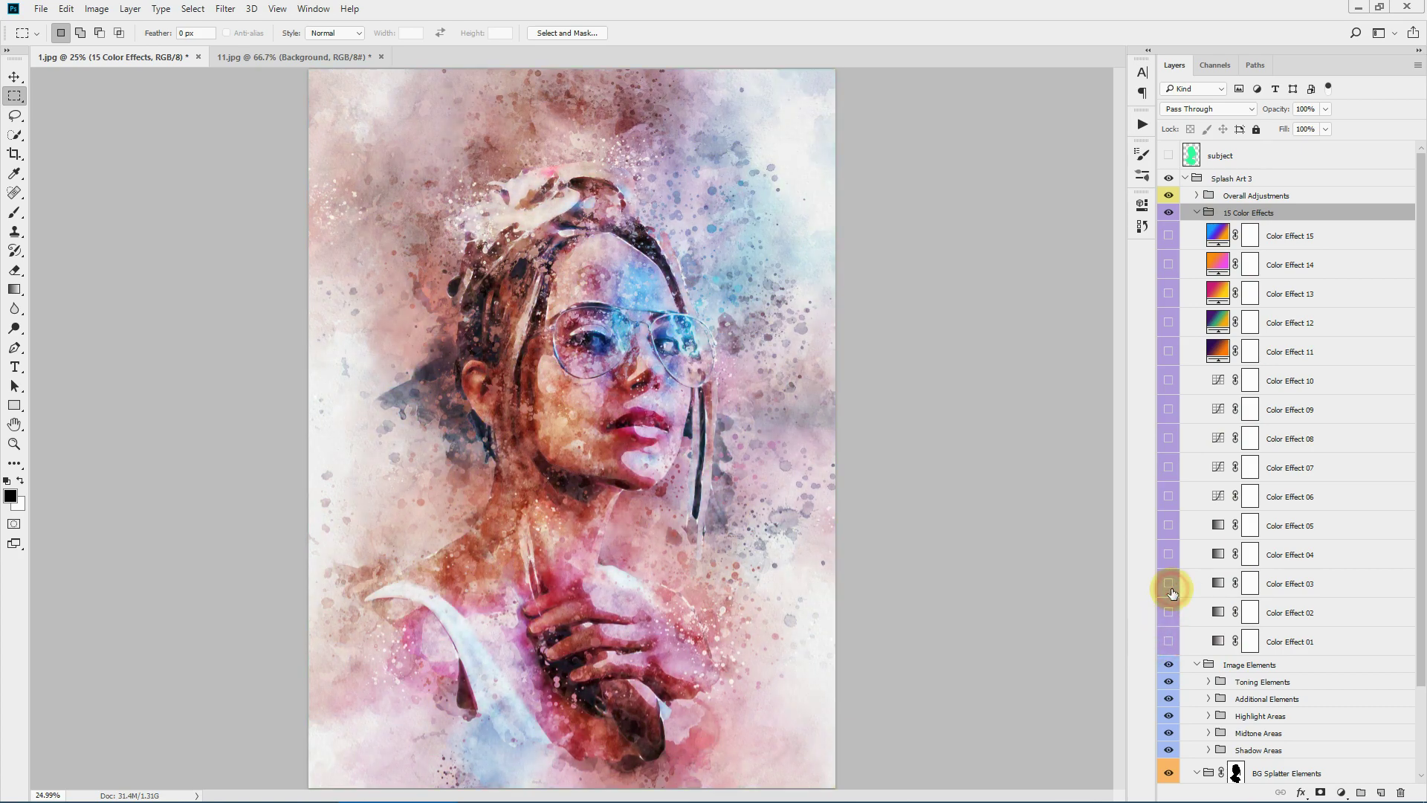
click(1168, 553)
click(1168, 555)
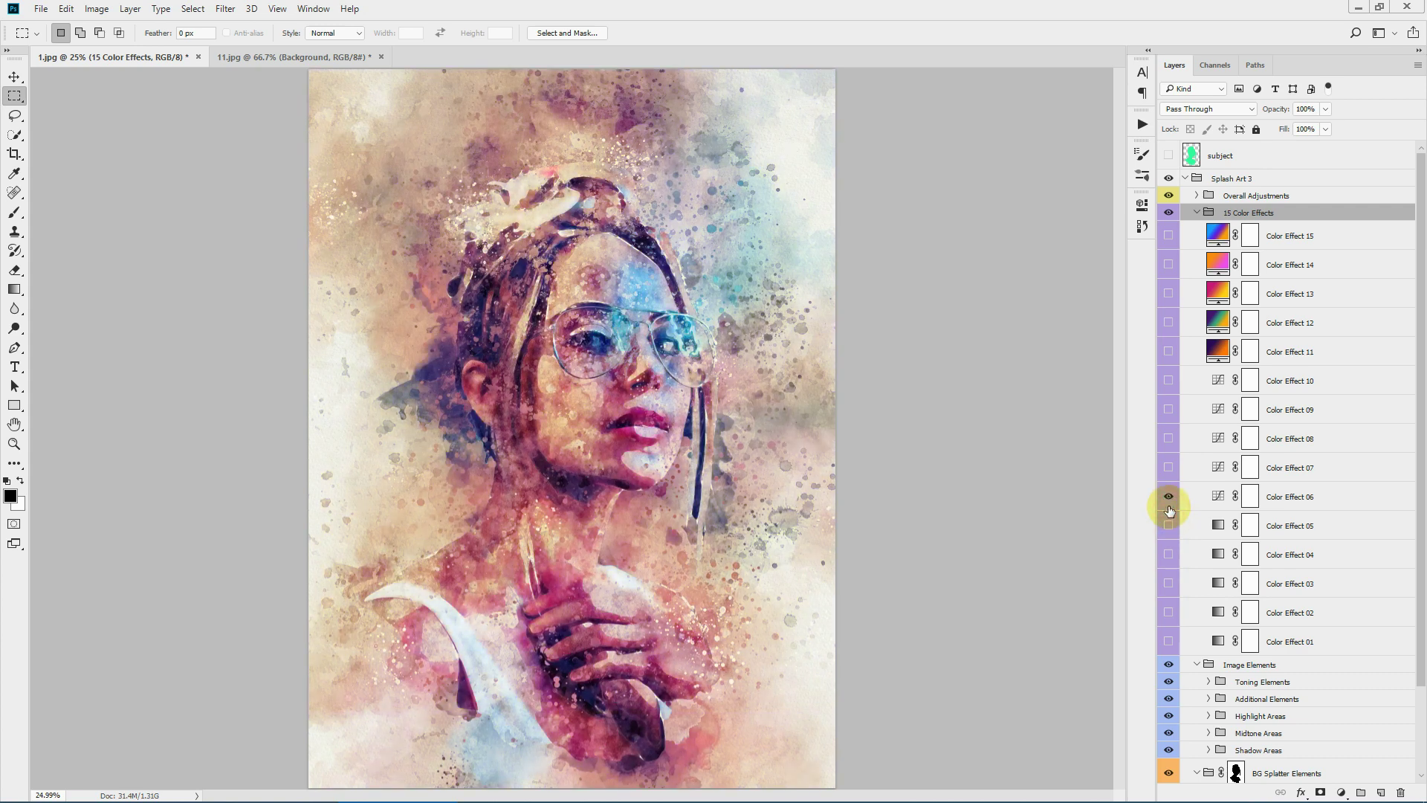
click(1168, 506)
click(1168, 465)
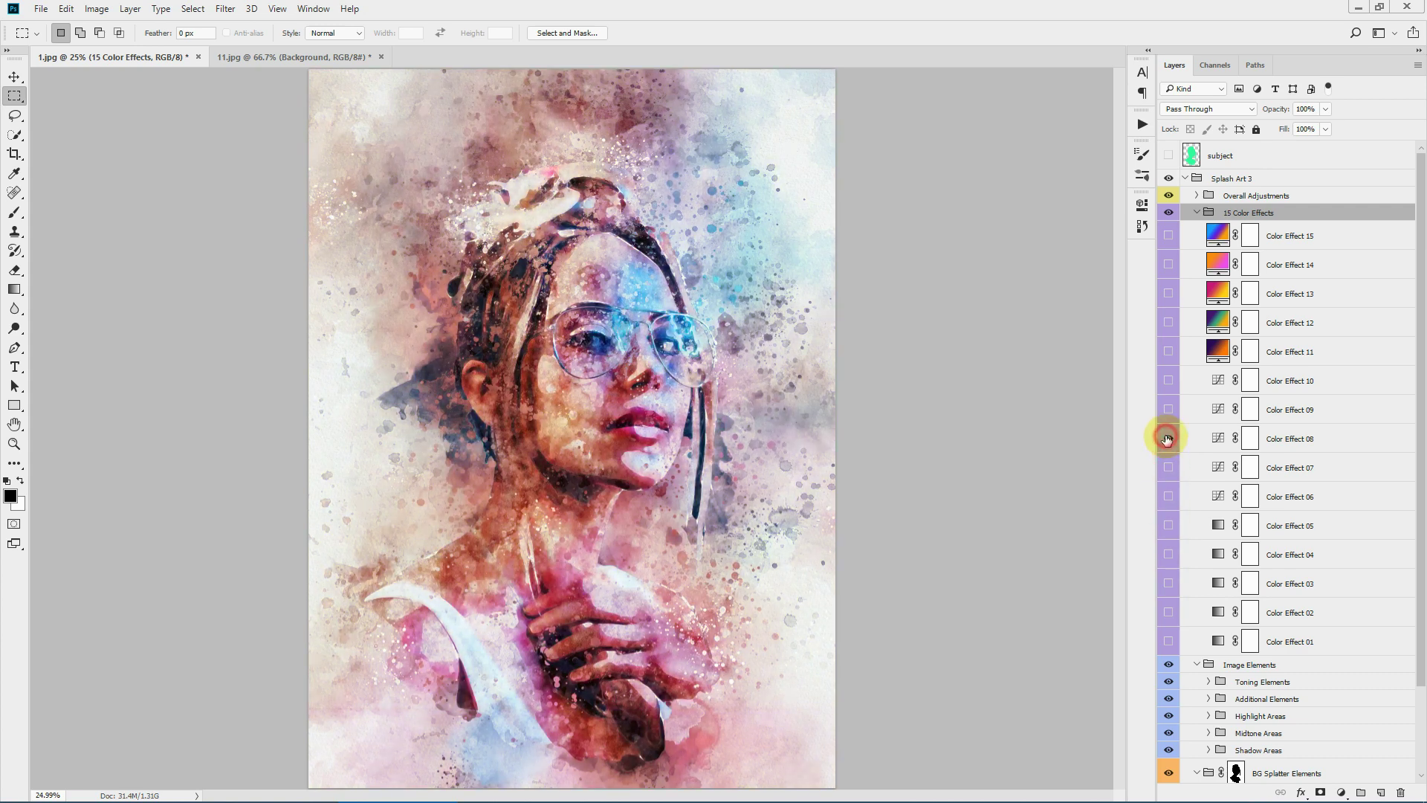
click(1166, 439)
click(1168, 411)
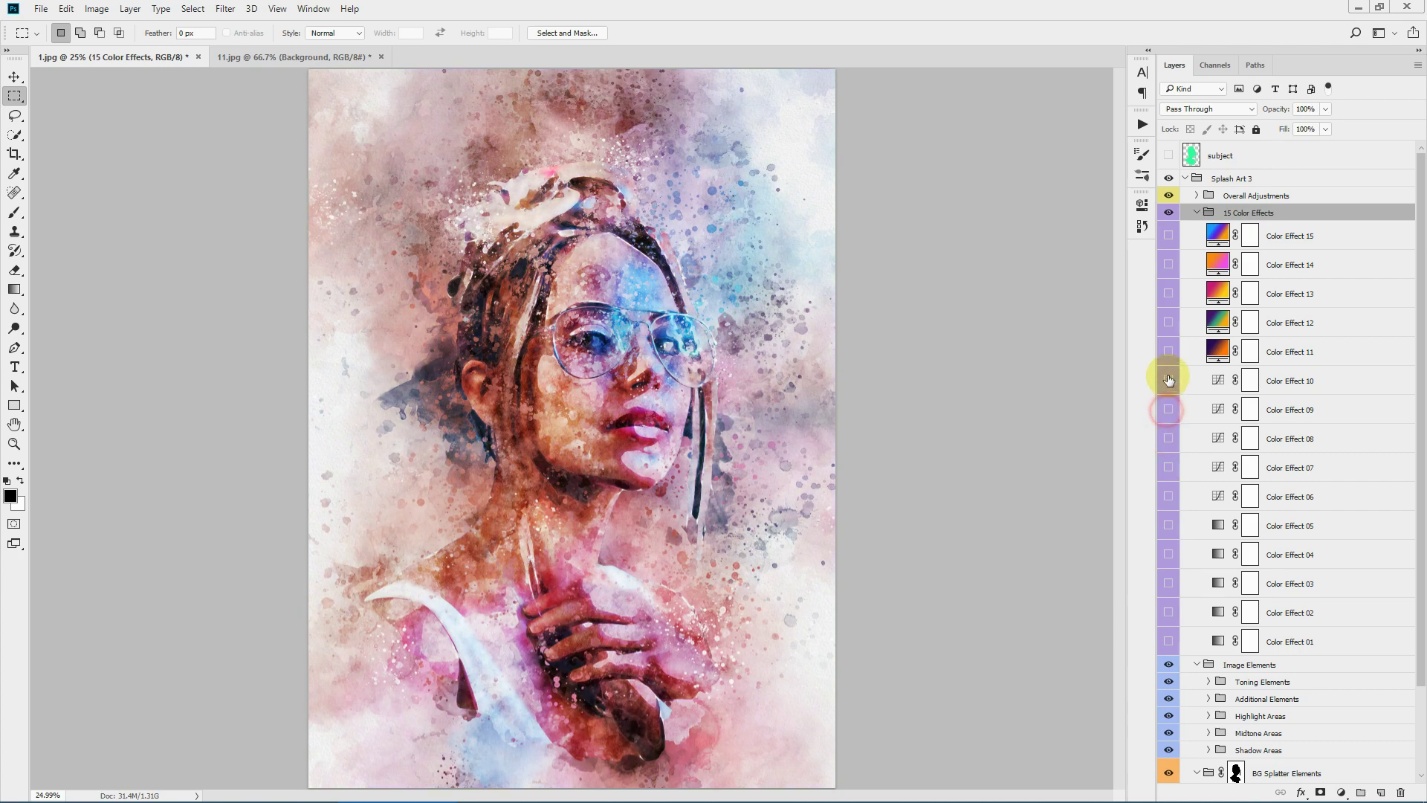
click(1168, 379)
click(1170, 350)
click(1169, 348)
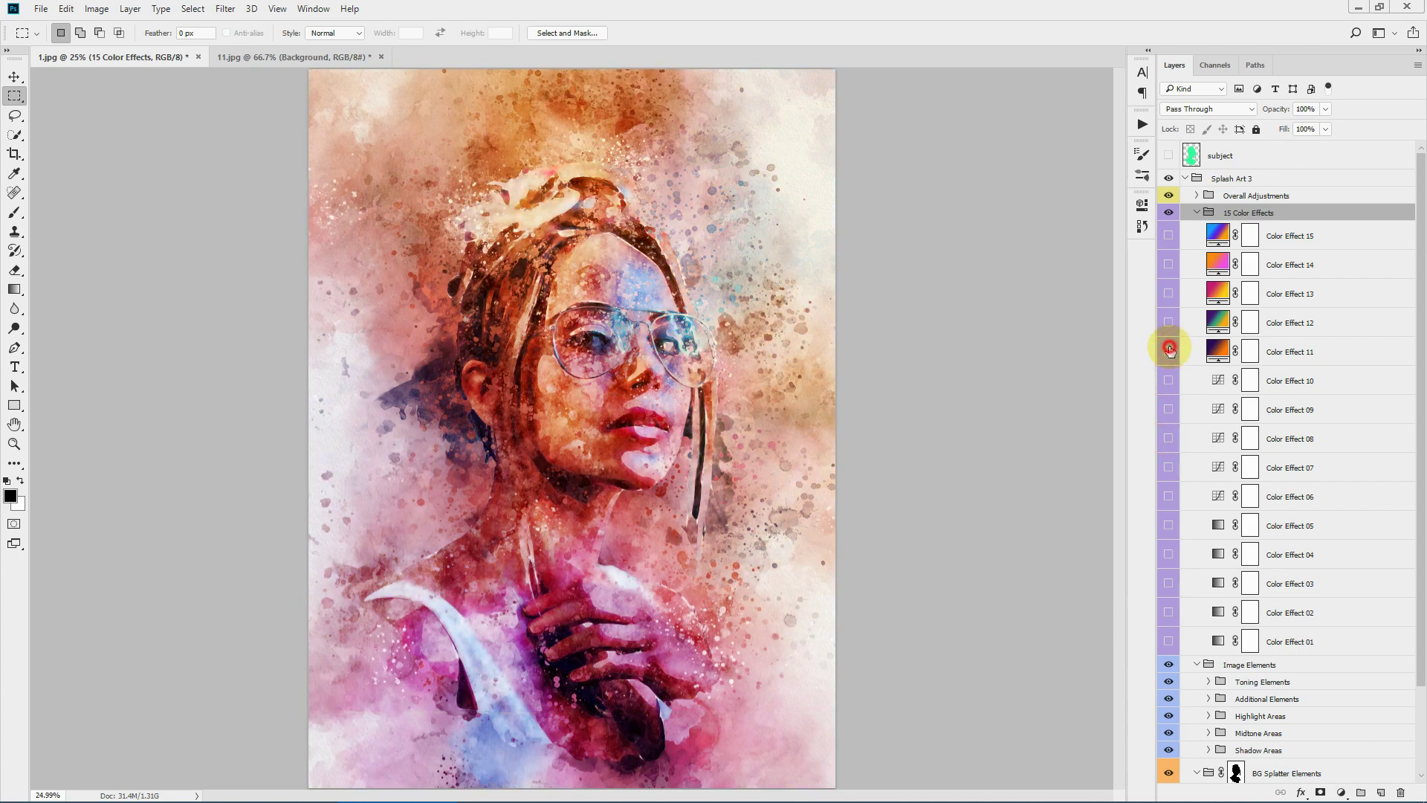
click(1169, 319)
click(1168, 315)
click(1169, 295)
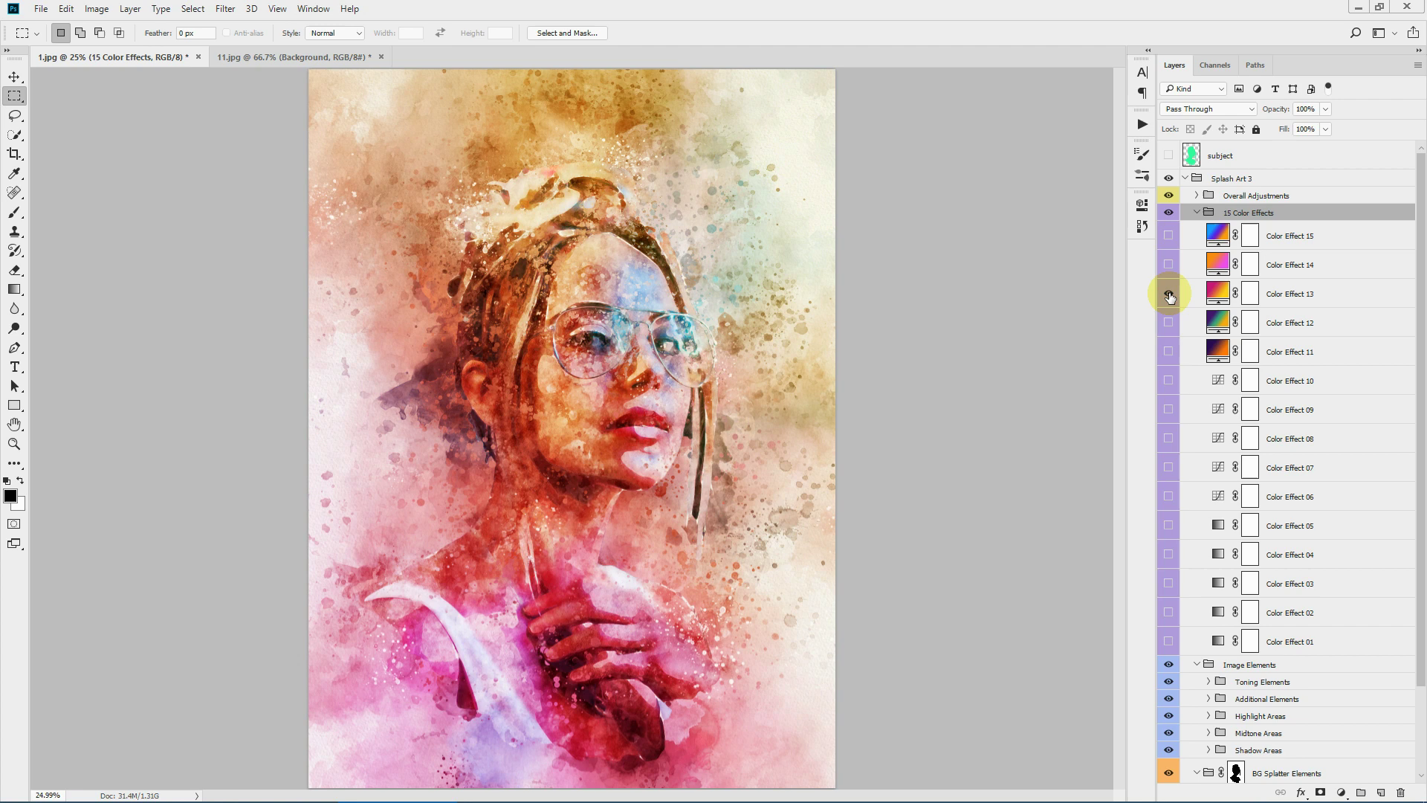
click(1168, 294)
click(1168, 266)
click(1168, 265)
click(1169, 236)
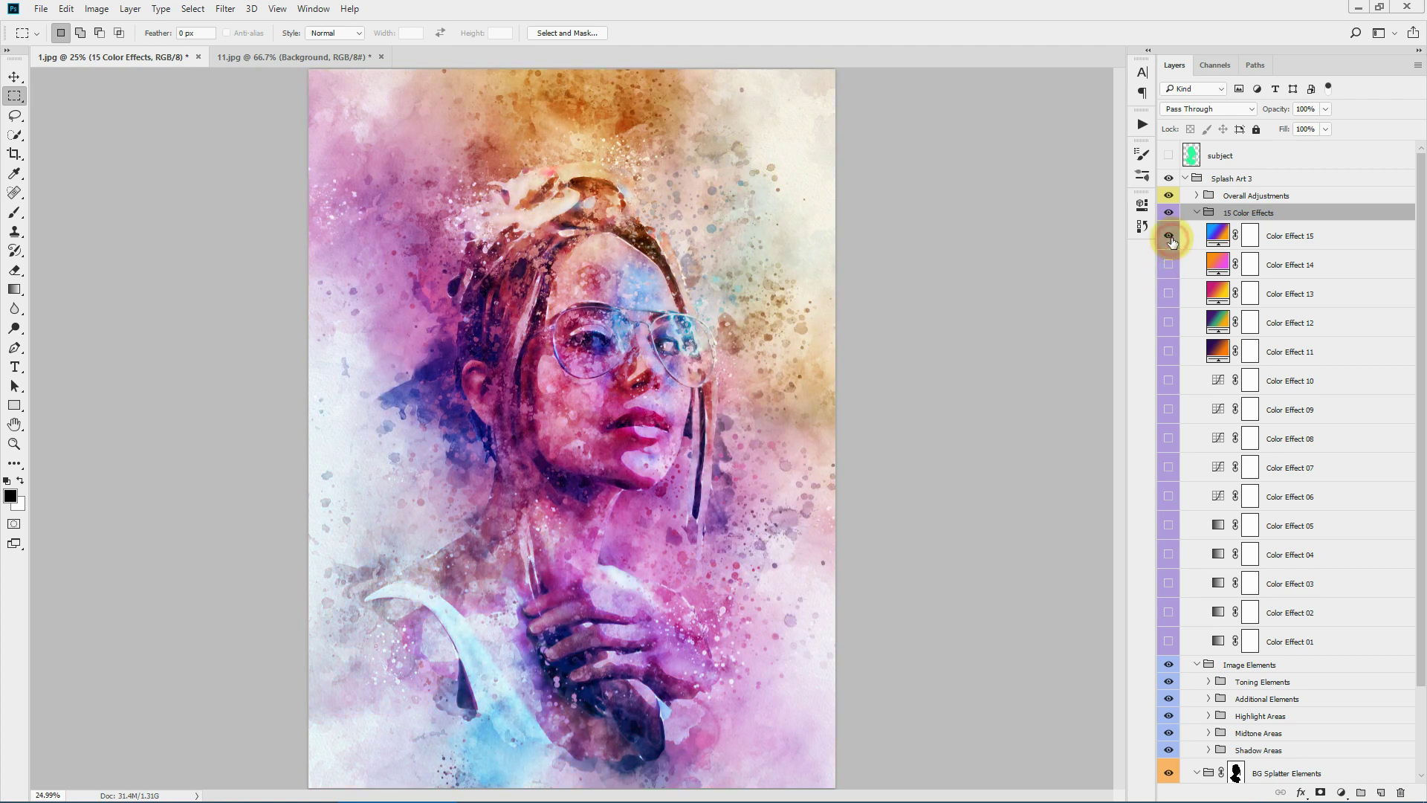
click(1170, 238)
click(1196, 213)
click(1223, 198)
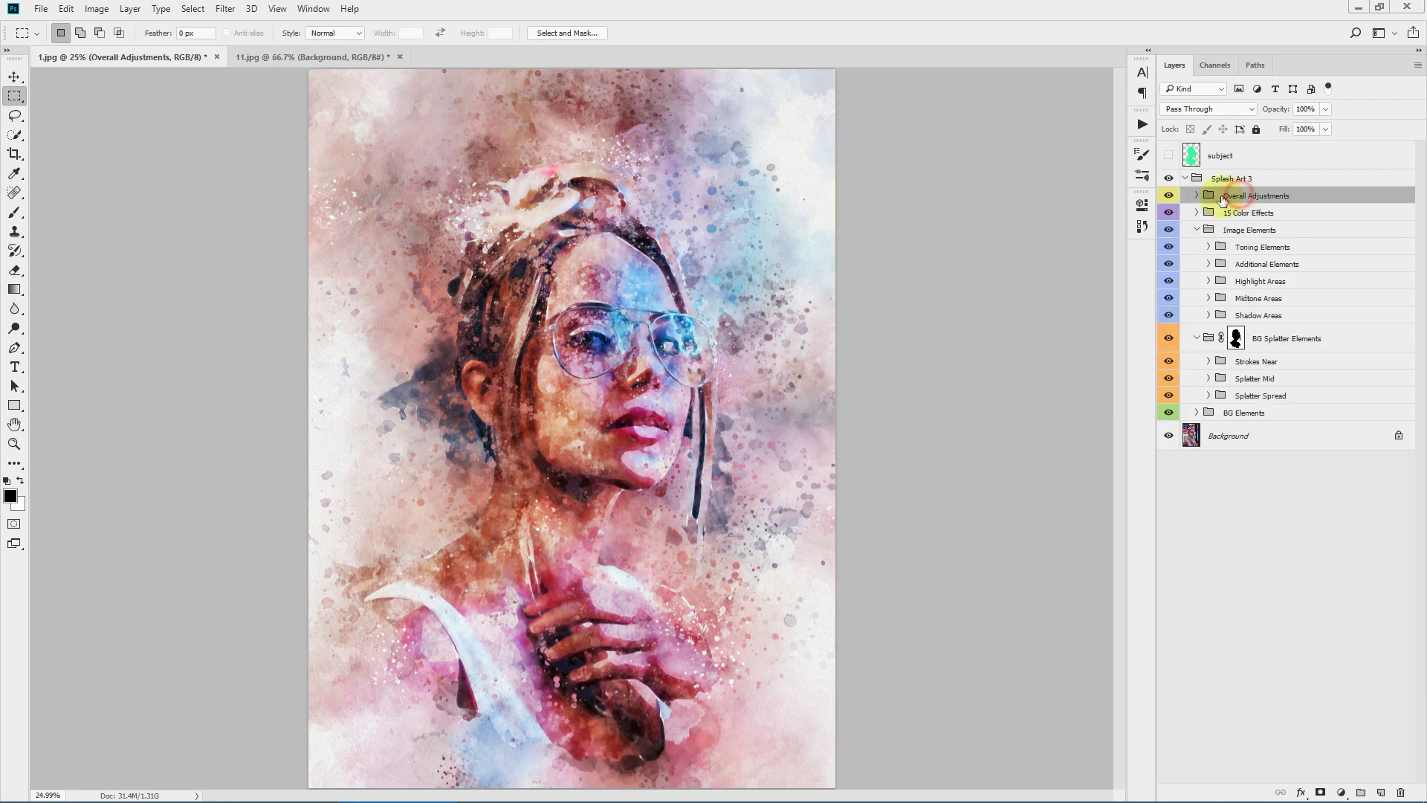
- Expand Overall Adjustments and set Overall Brightness/Contrast brightness to 0 after trialling -9
click(1197, 195)
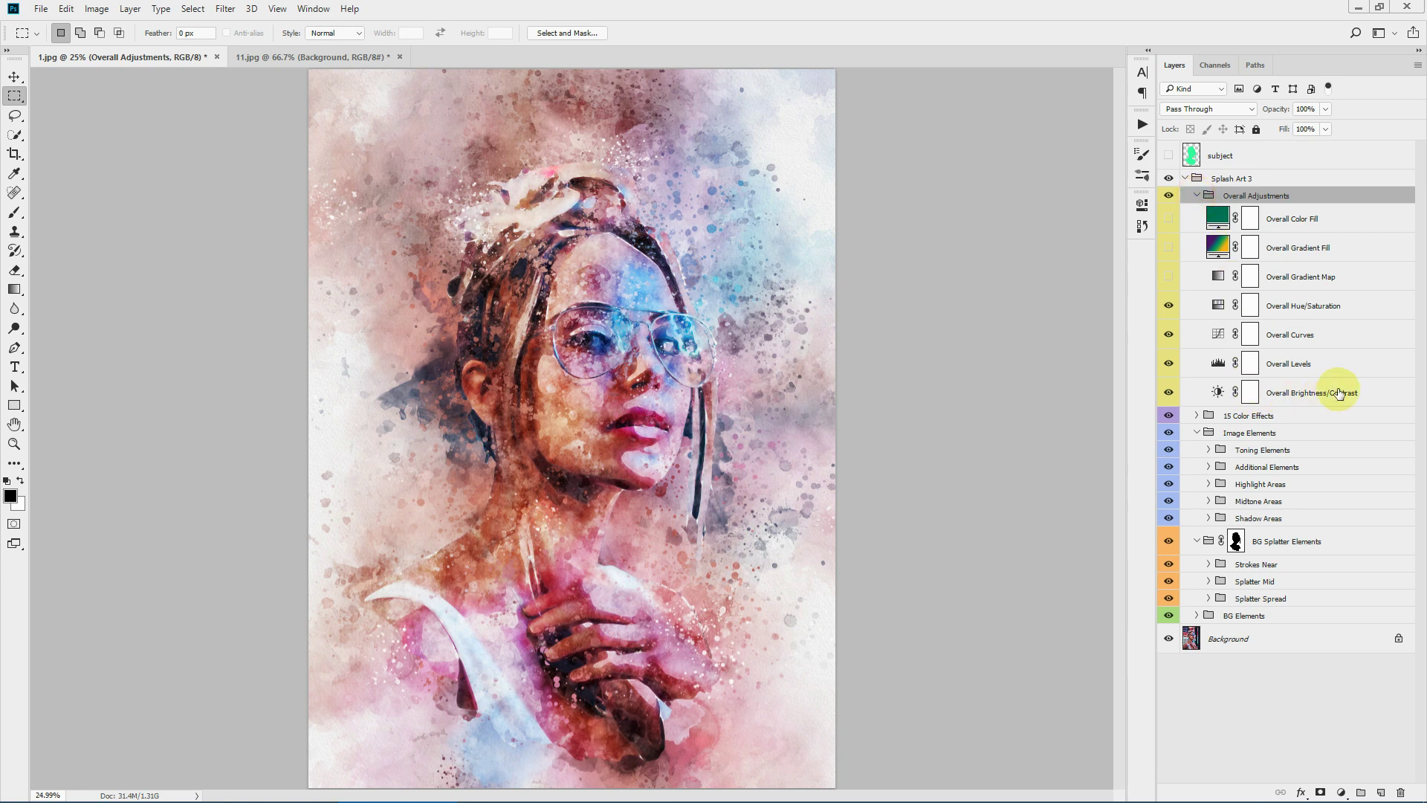
double_click(1217, 392)
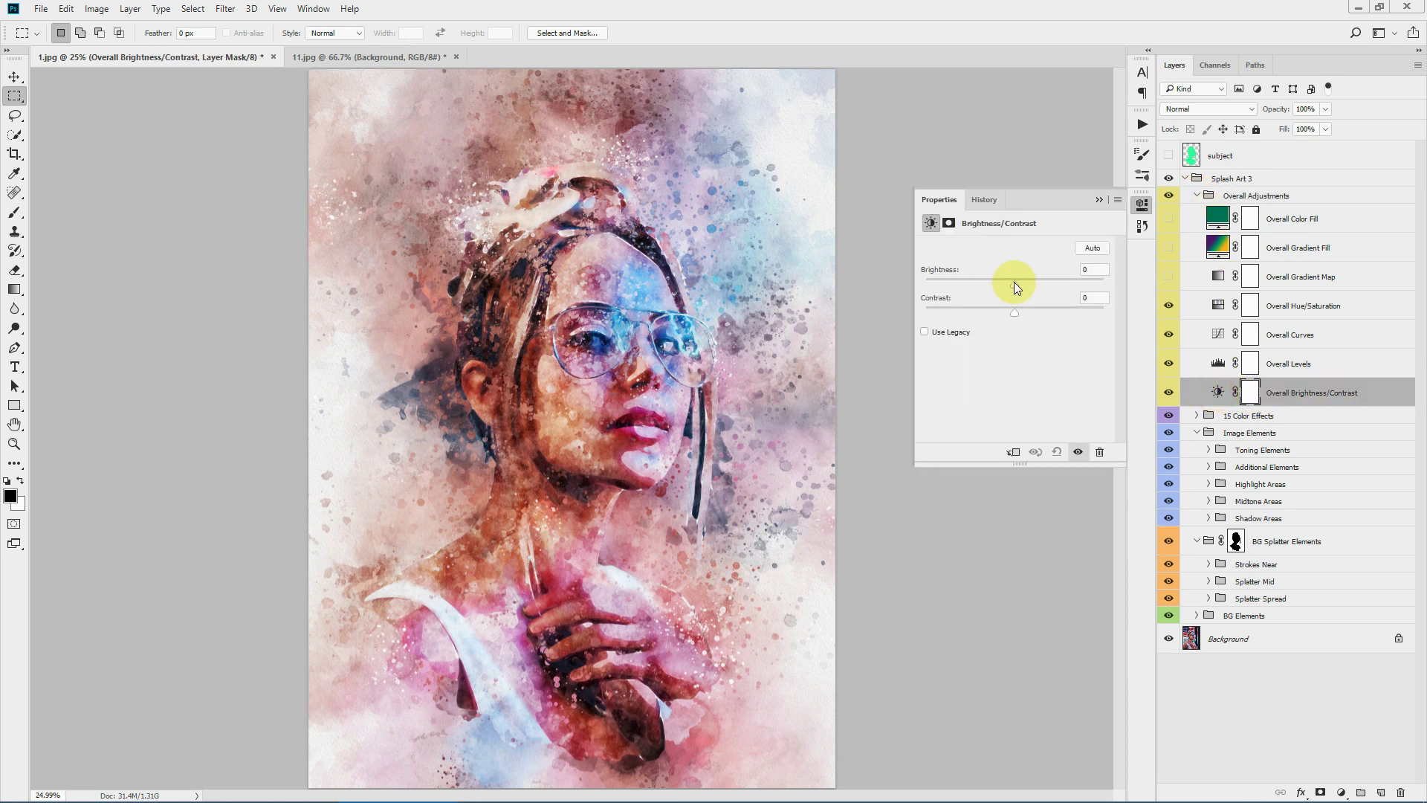
drag(1016, 282, 1016, 315)
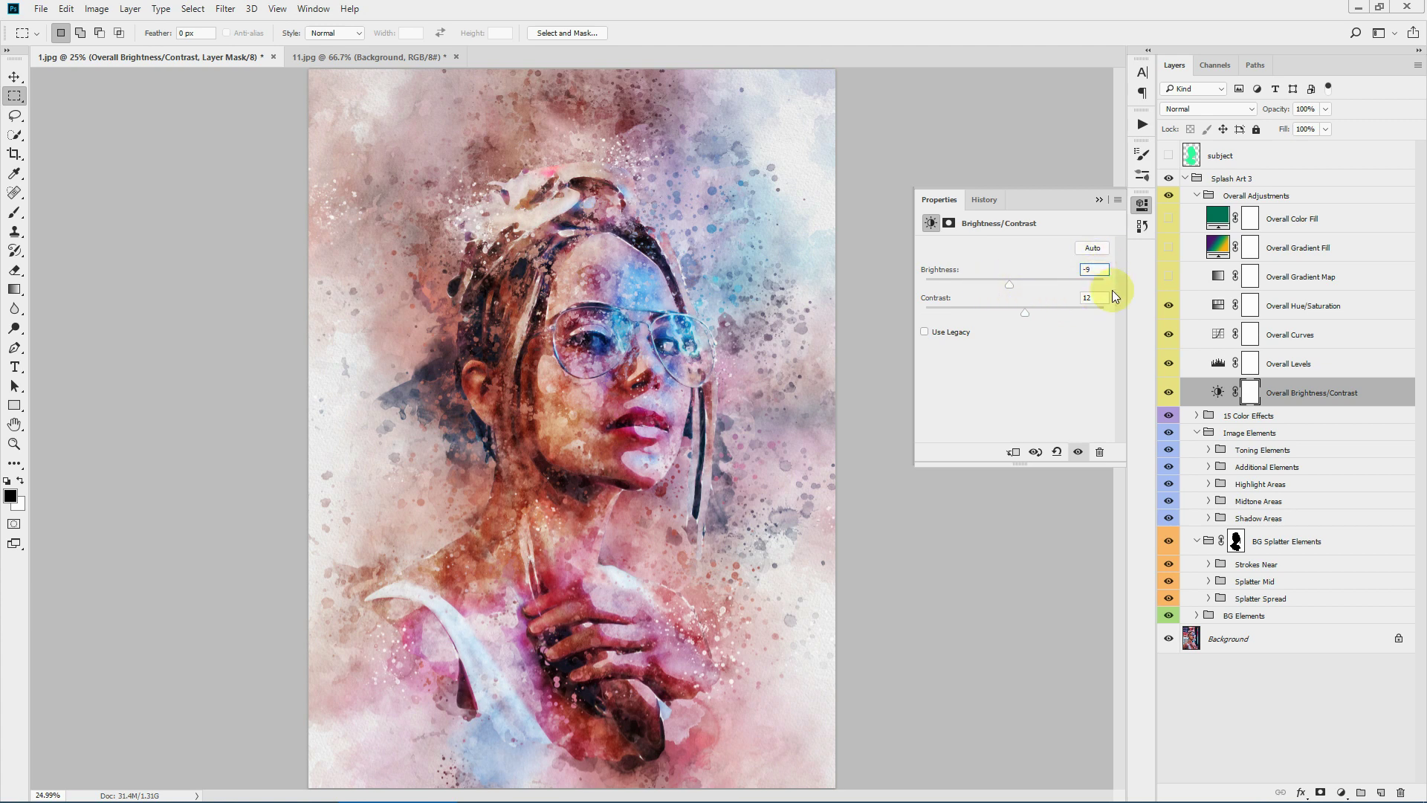
text(0)
click(1094, 297)
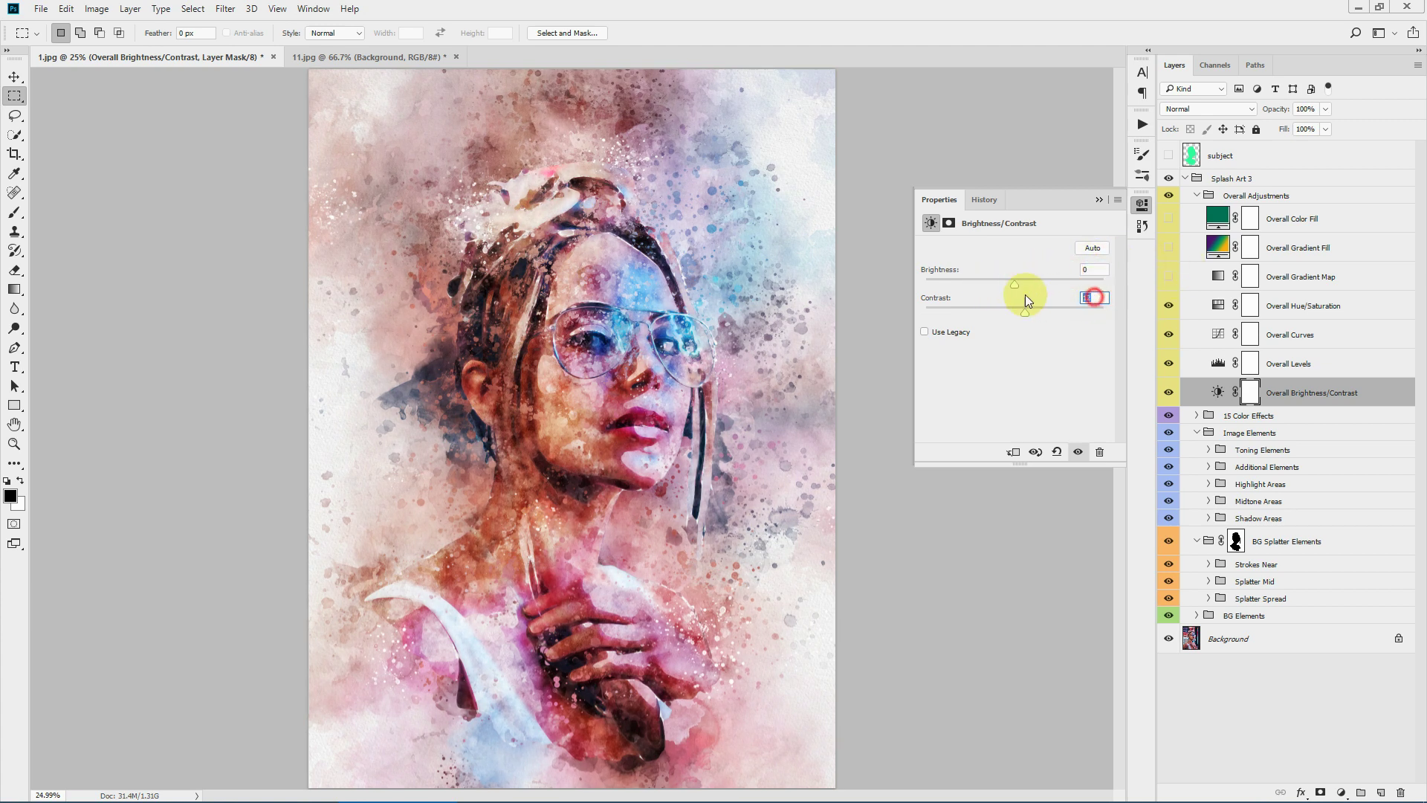
- In Overall Levels, trial the input sliders and restore black to 0, white to 255
click(1098, 199)
double_click(1217, 363)
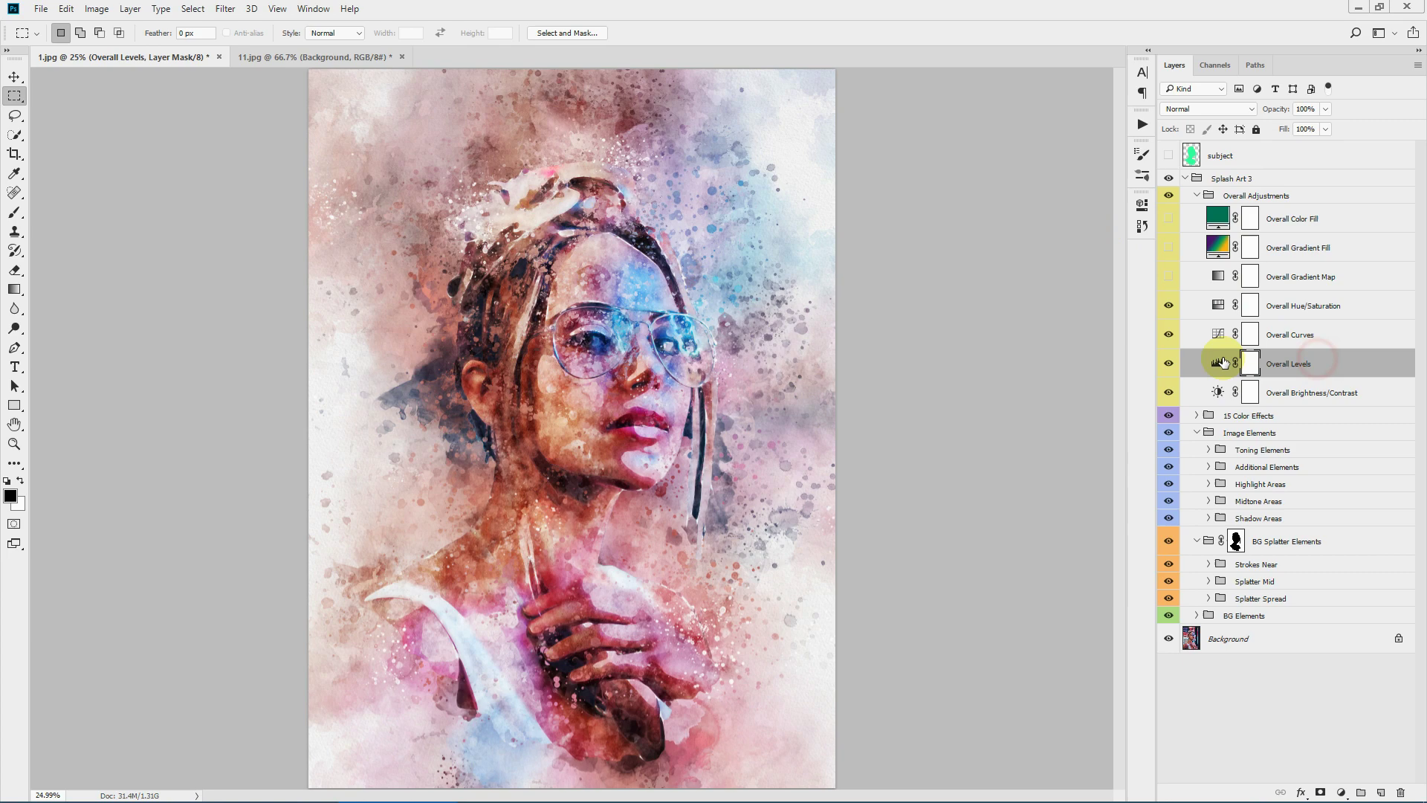
drag(1104, 350, 1144, 351)
drag(936, 352, 1020, 351)
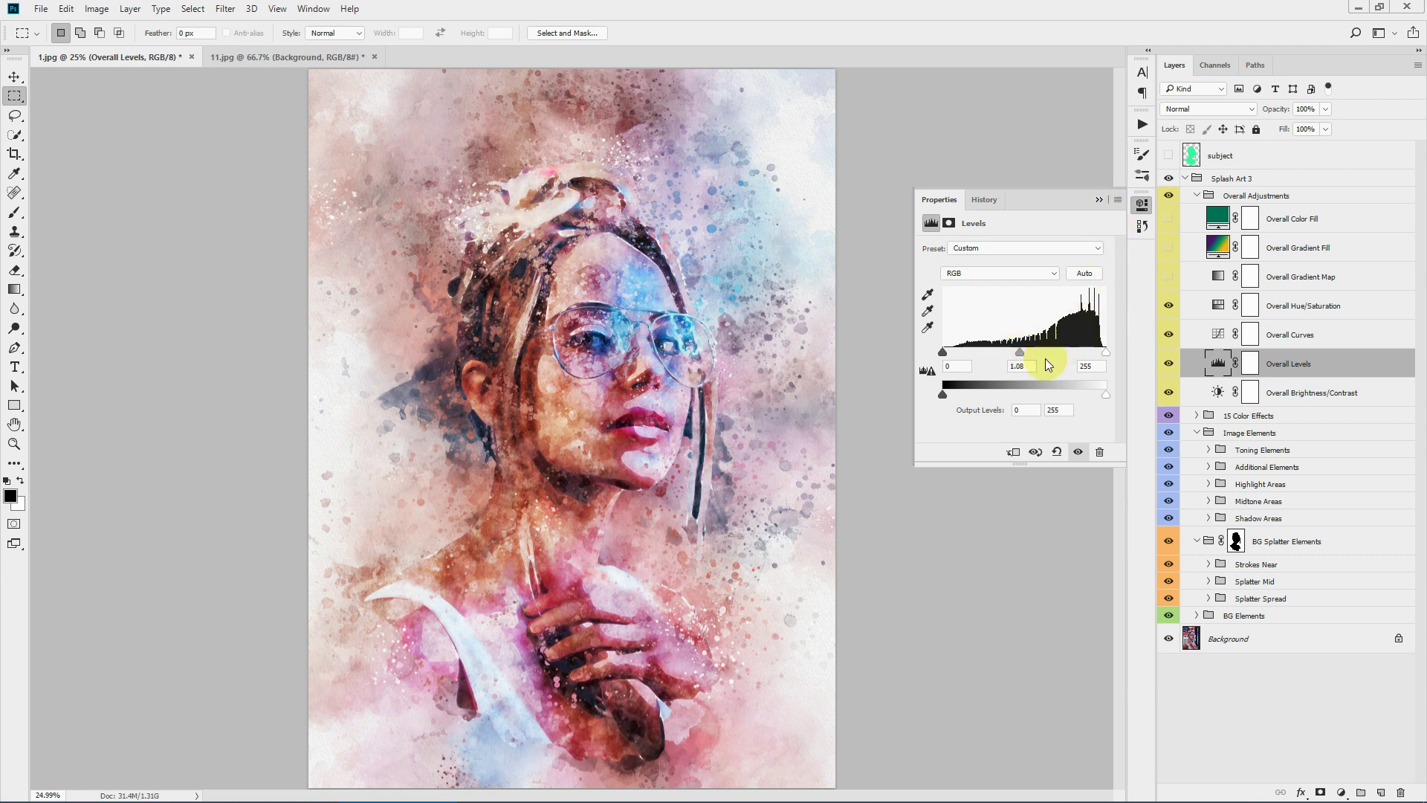
click(1013, 366)
- Enter Levels midtone 1, bend the Overall Curves Blue channel curve, then hide Overall Curves
text(1)
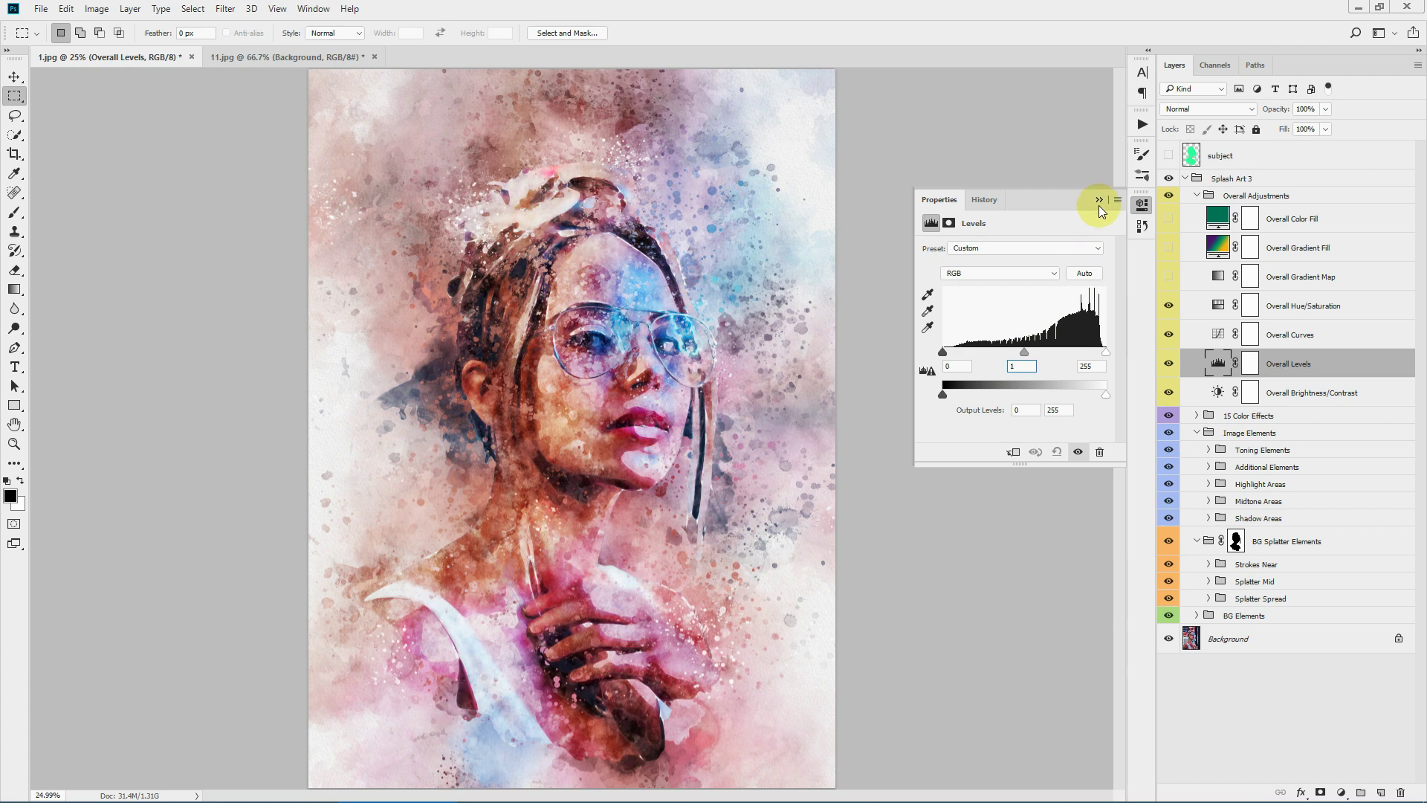
click(1098, 201)
click(1293, 334)
click(1217, 335)
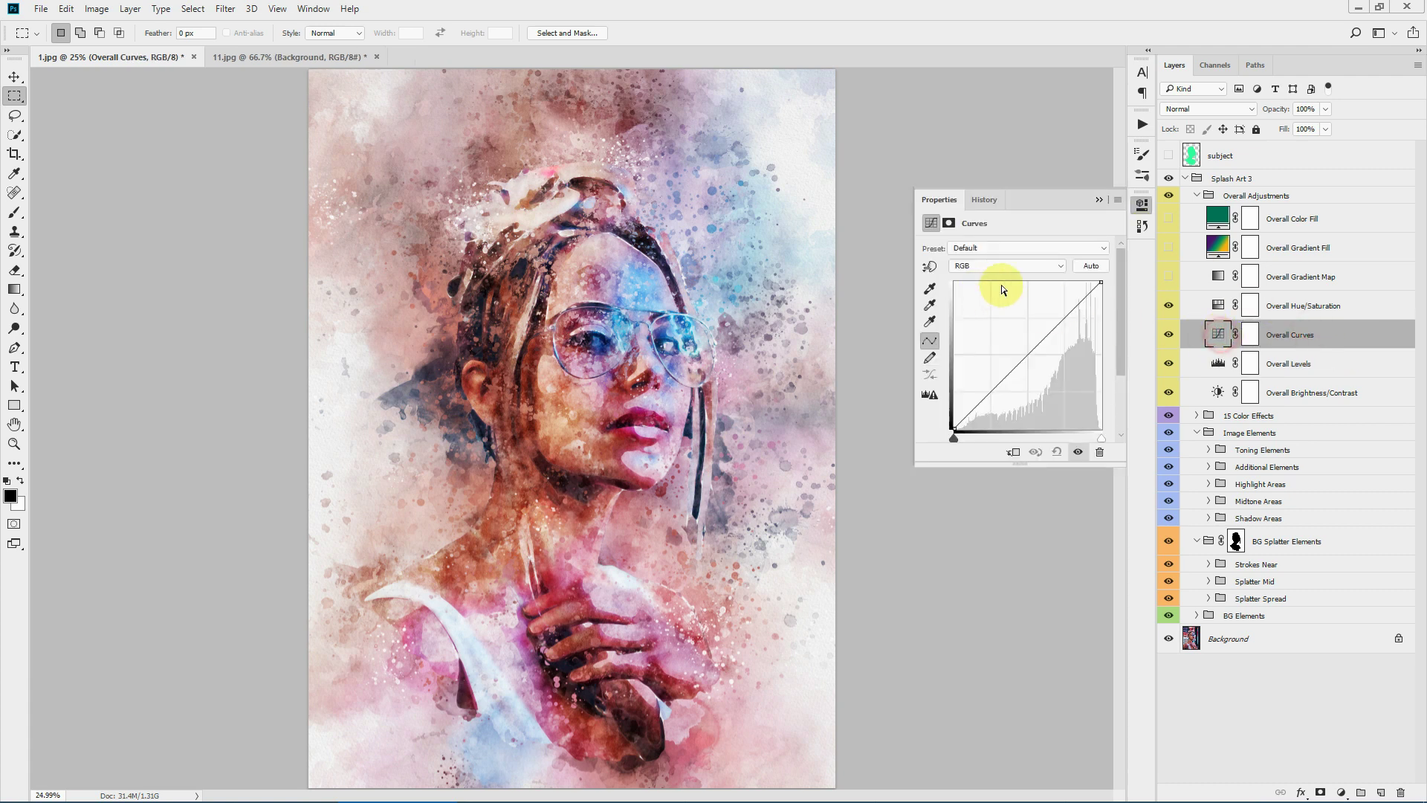
click(963, 306)
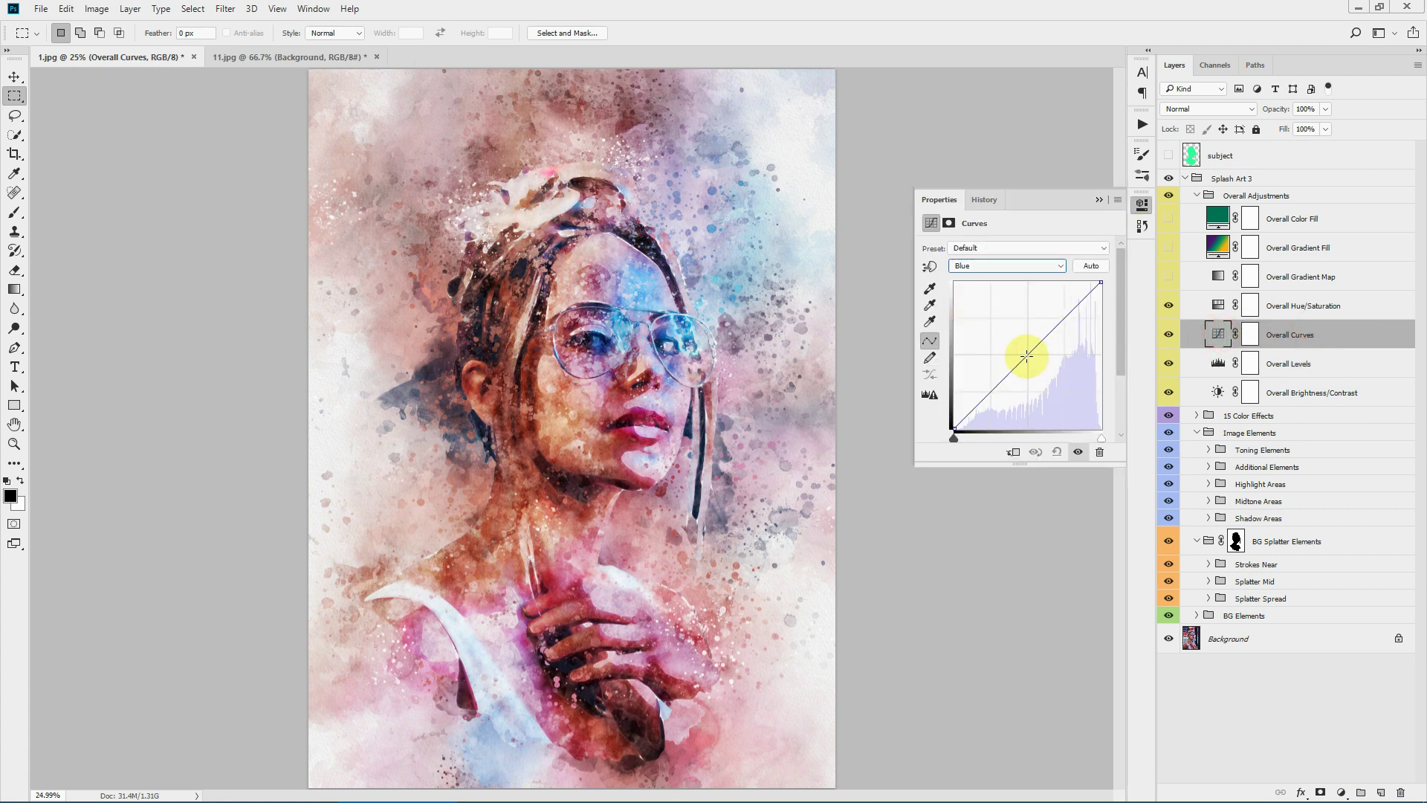
click(1026, 356)
drag(1063, 318, 1065, 328)
click(990, 390)
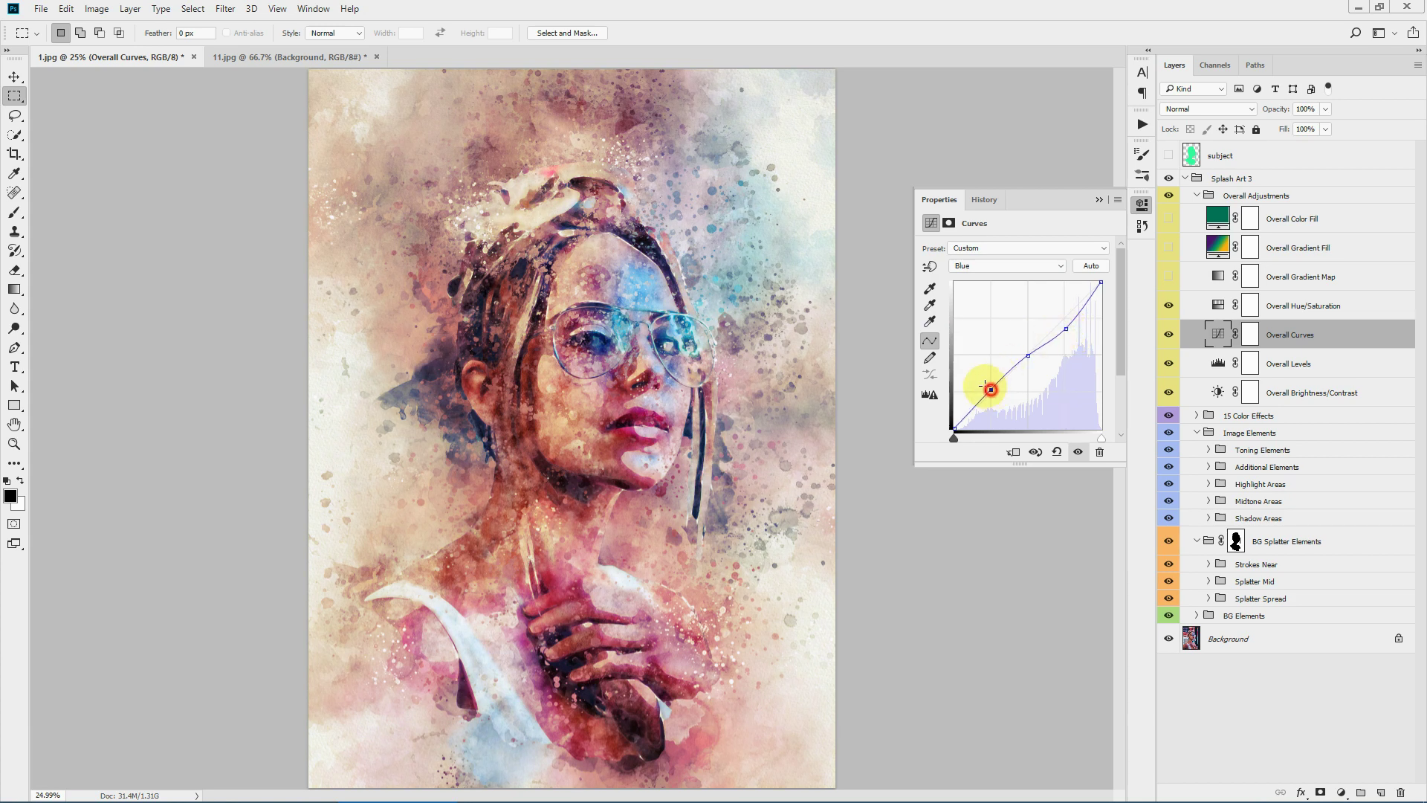
drag(990, 390, 996, 360)
click(1098, 200)
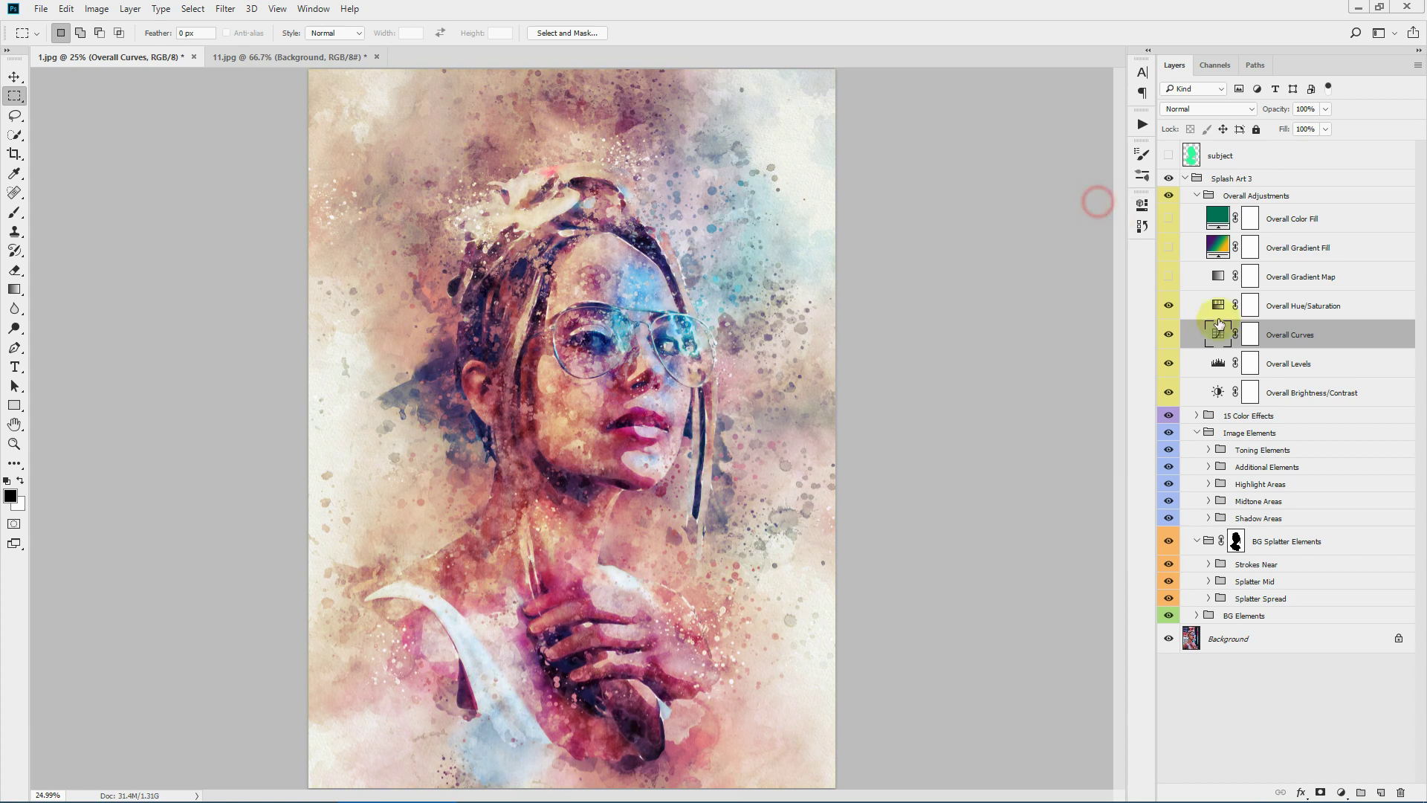
click(1168, 333)
- Shift Overall Hue/Saturation's hue to -180, turning the portrait purple and green
double_click(1217, 304)
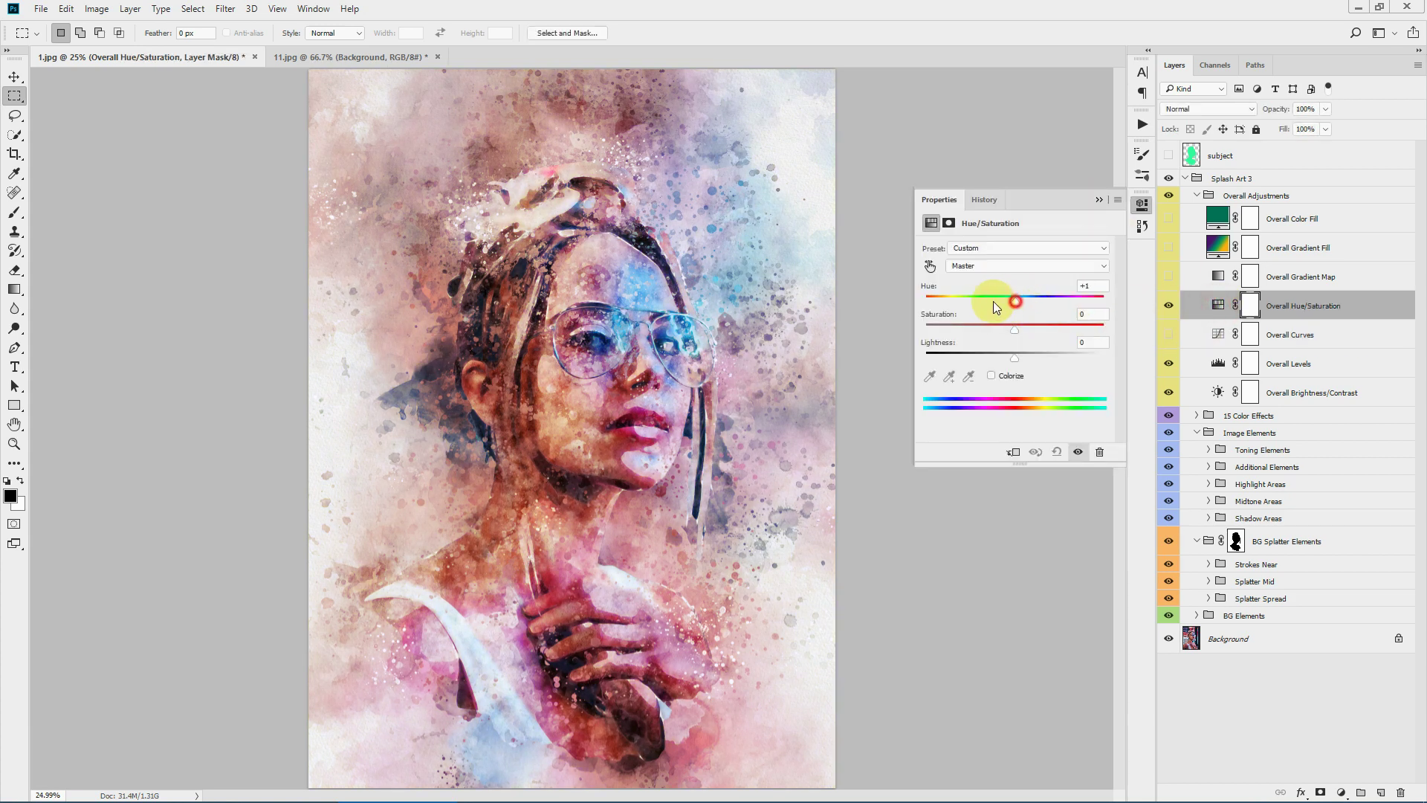
mouse_move(993, 301)
mouse_down()
mouse_move(894, 296)
mouse_move(1107, 305)
mouse_move(965, 303)
mouse_up()
click(1098, 200)
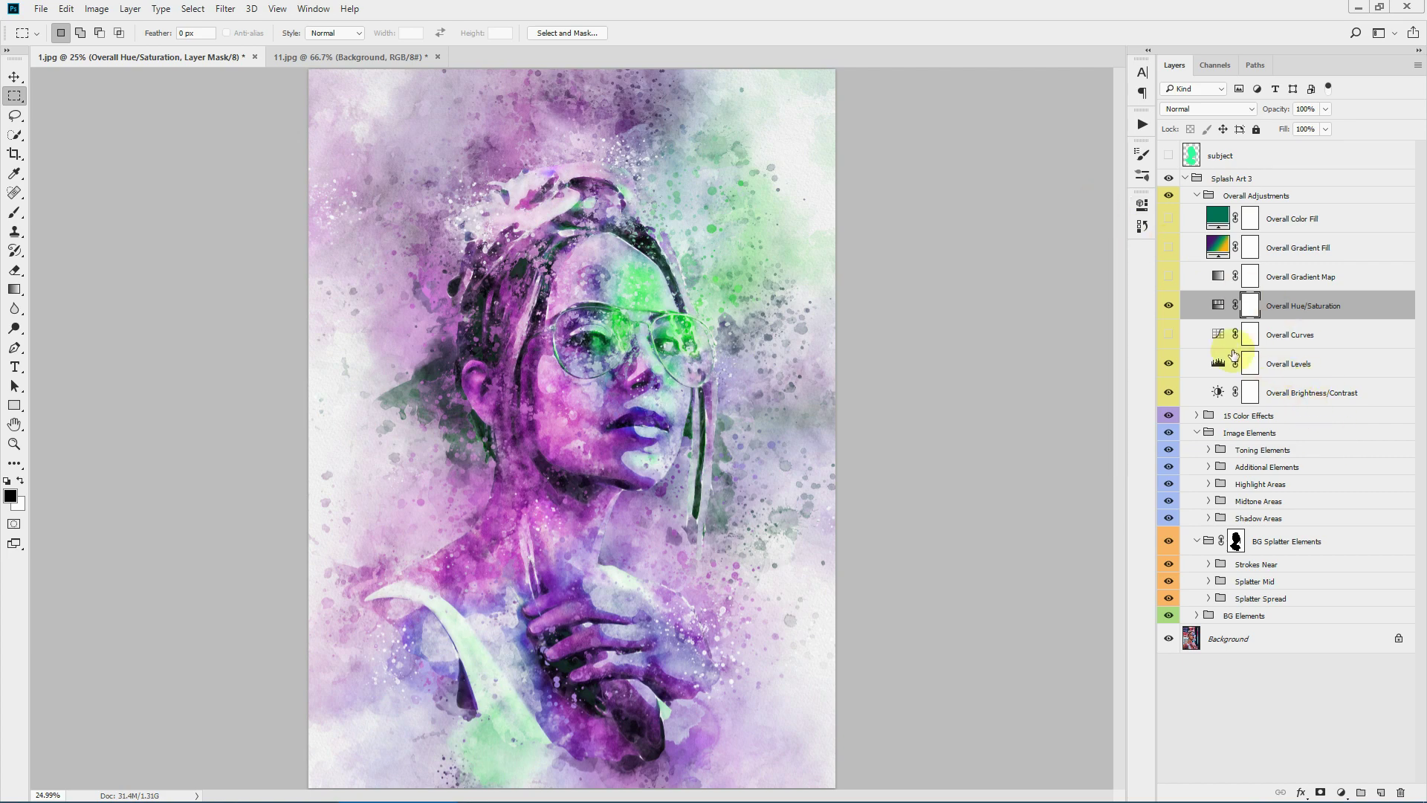
- Swap Hue/Saturation for Overall Gradient Map, trying Sepia Antique and settling on the Gold 2 preset
click(1168, 306)
click(1330, 278)
click(1169, 277)
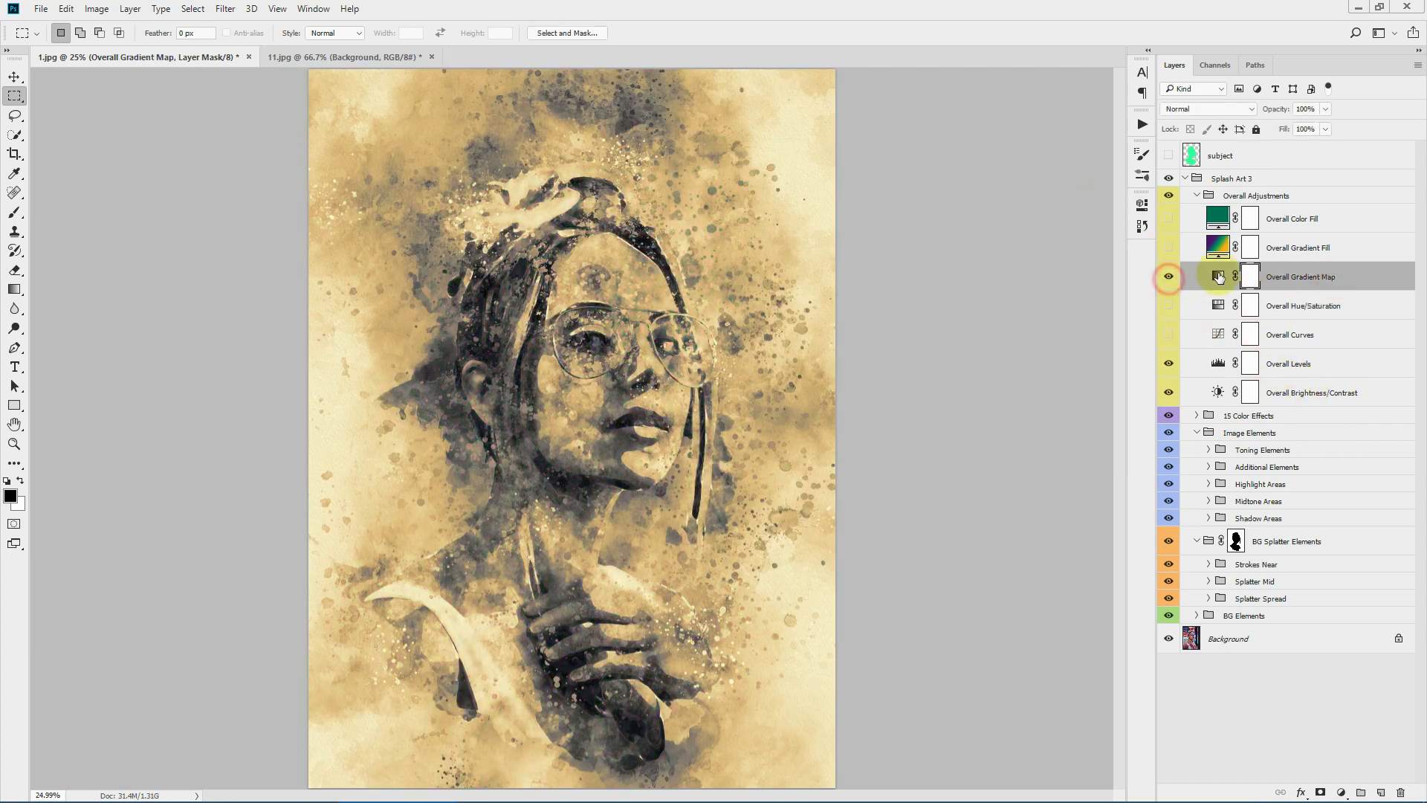
click(1217, 276)
click(974, 256)
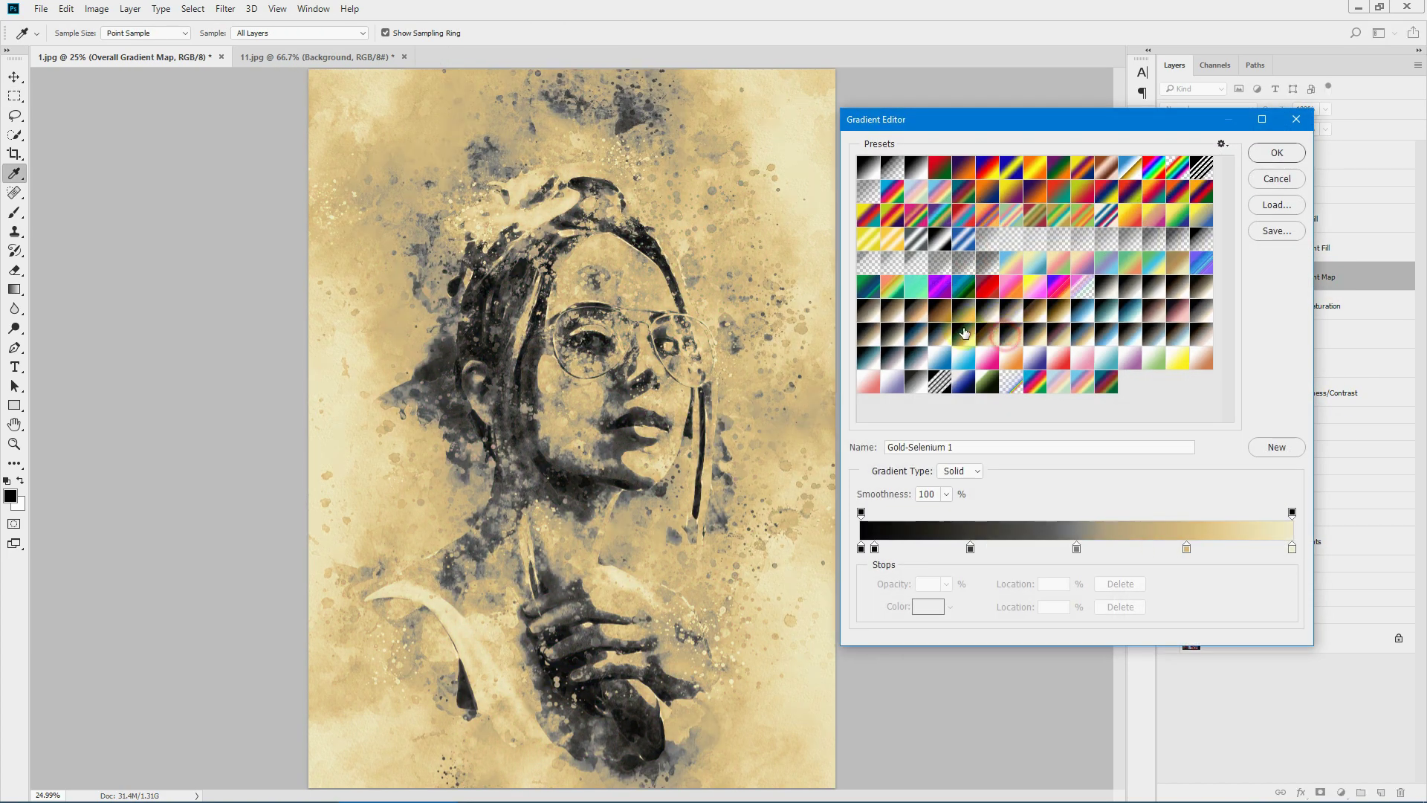
click(892, 360)
click(908, 359)
click(956, 315)
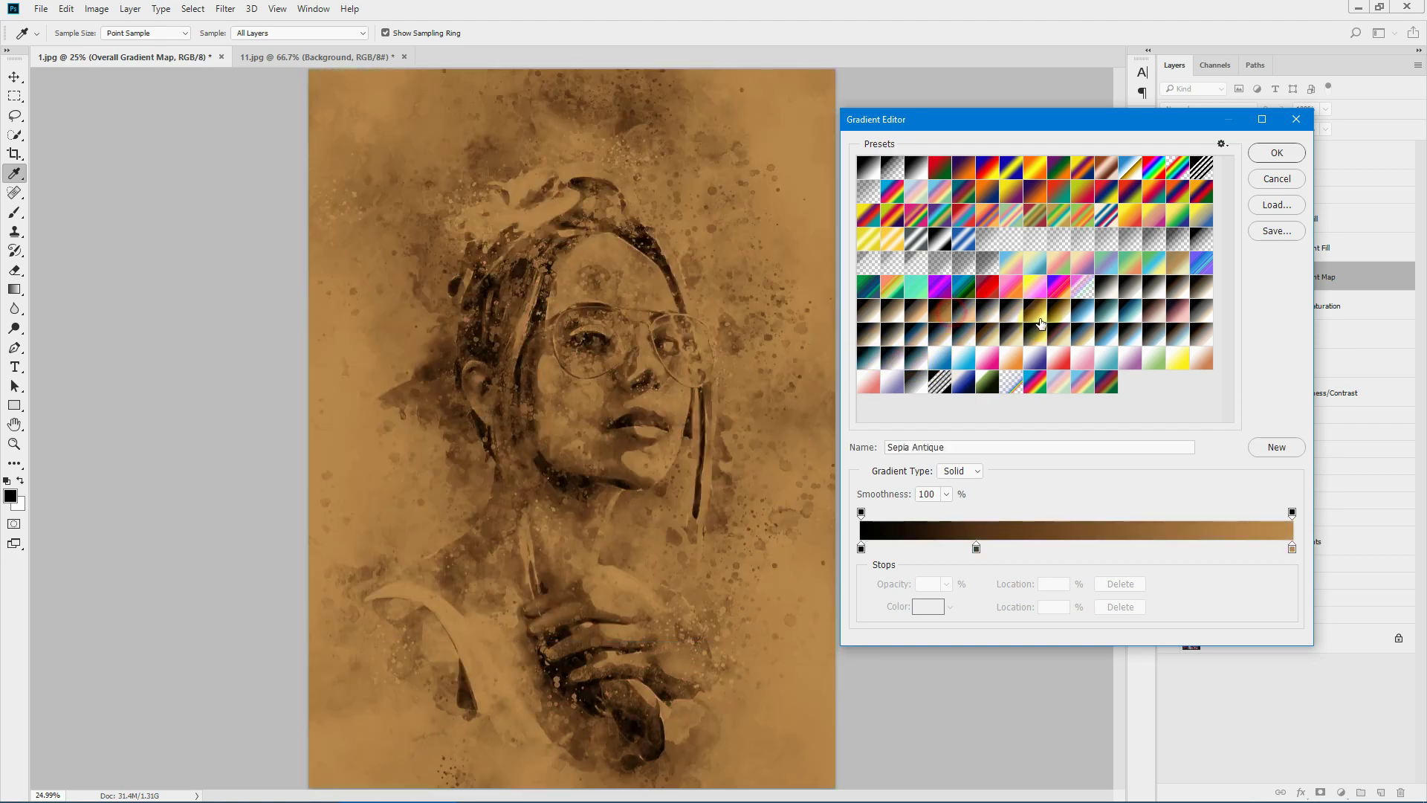
click(1046, 323)
click(1276, 153)
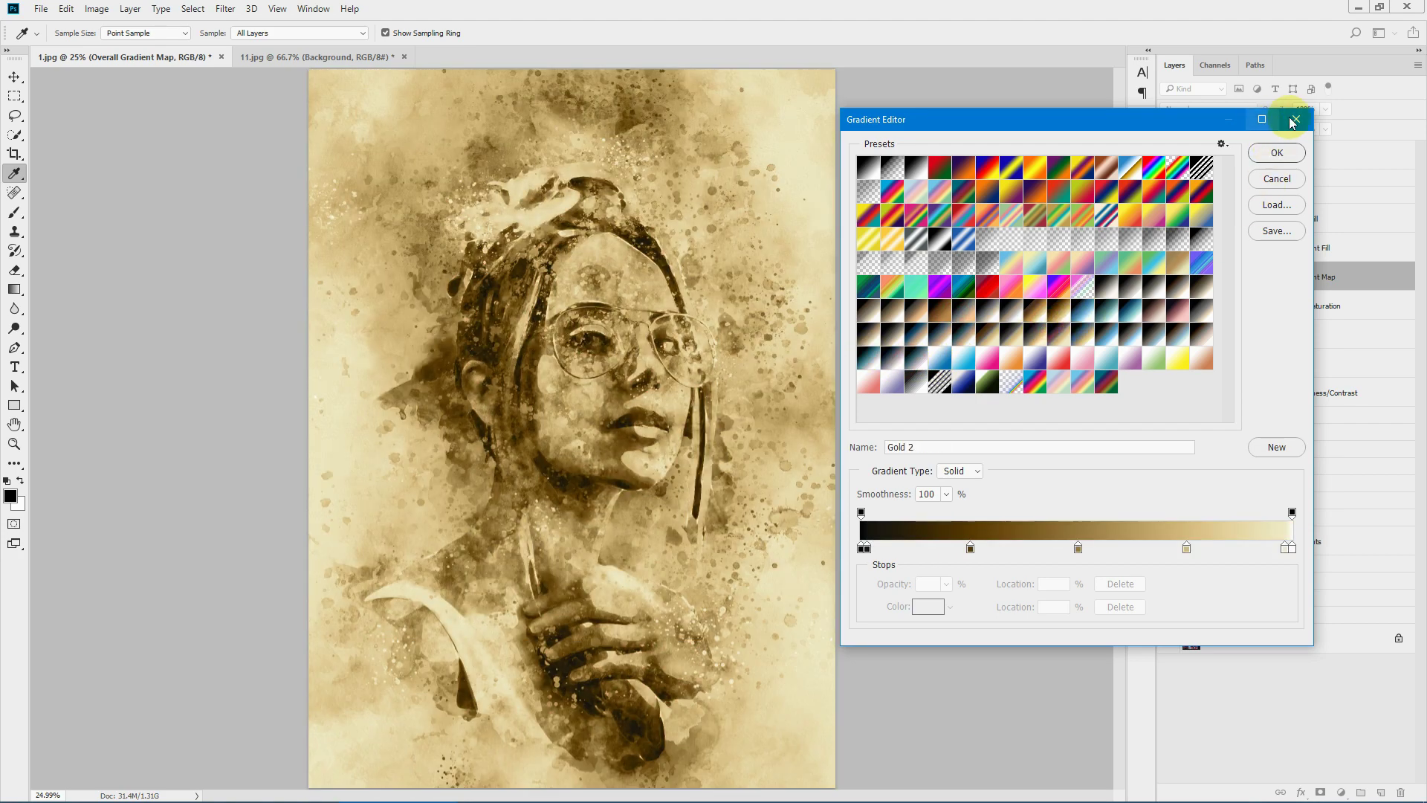
- Hide Gradient Map, show Overall Gradient Fill, and preview then discard the Gold-Selenium 1 preset
click(1169, 274)
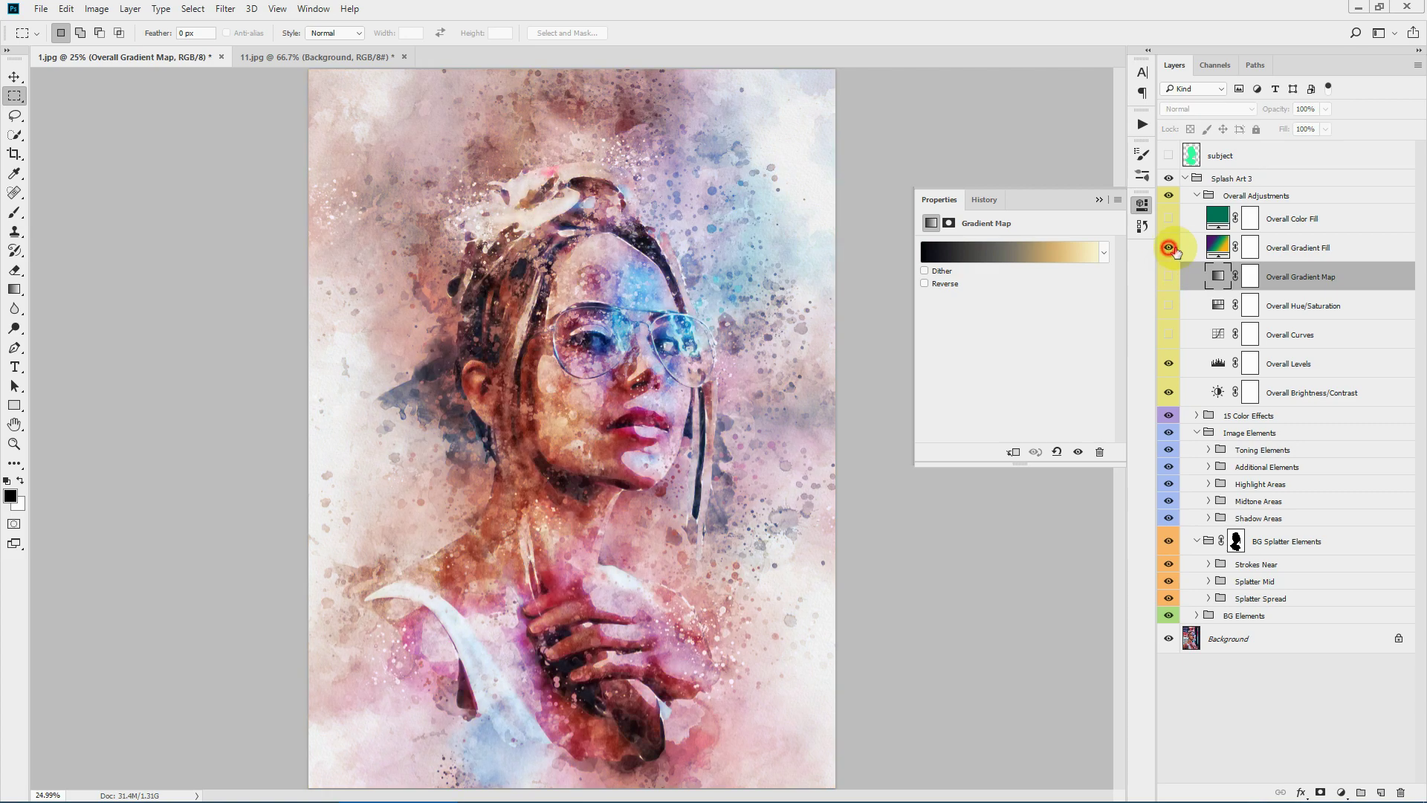
click(1168, 248)
click(1296, 247)
double_click(929, 249)
click(661, 227)
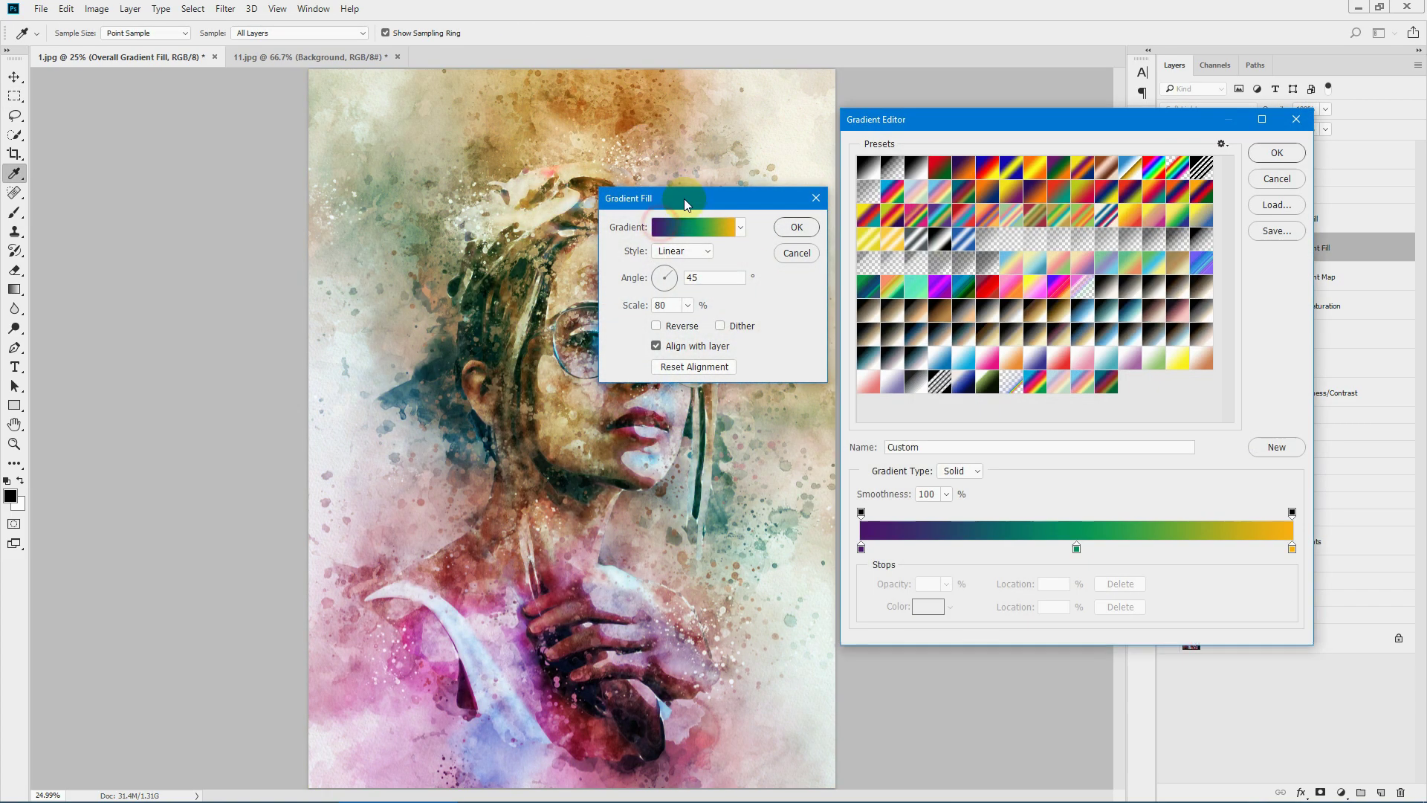
click(1037, 307)
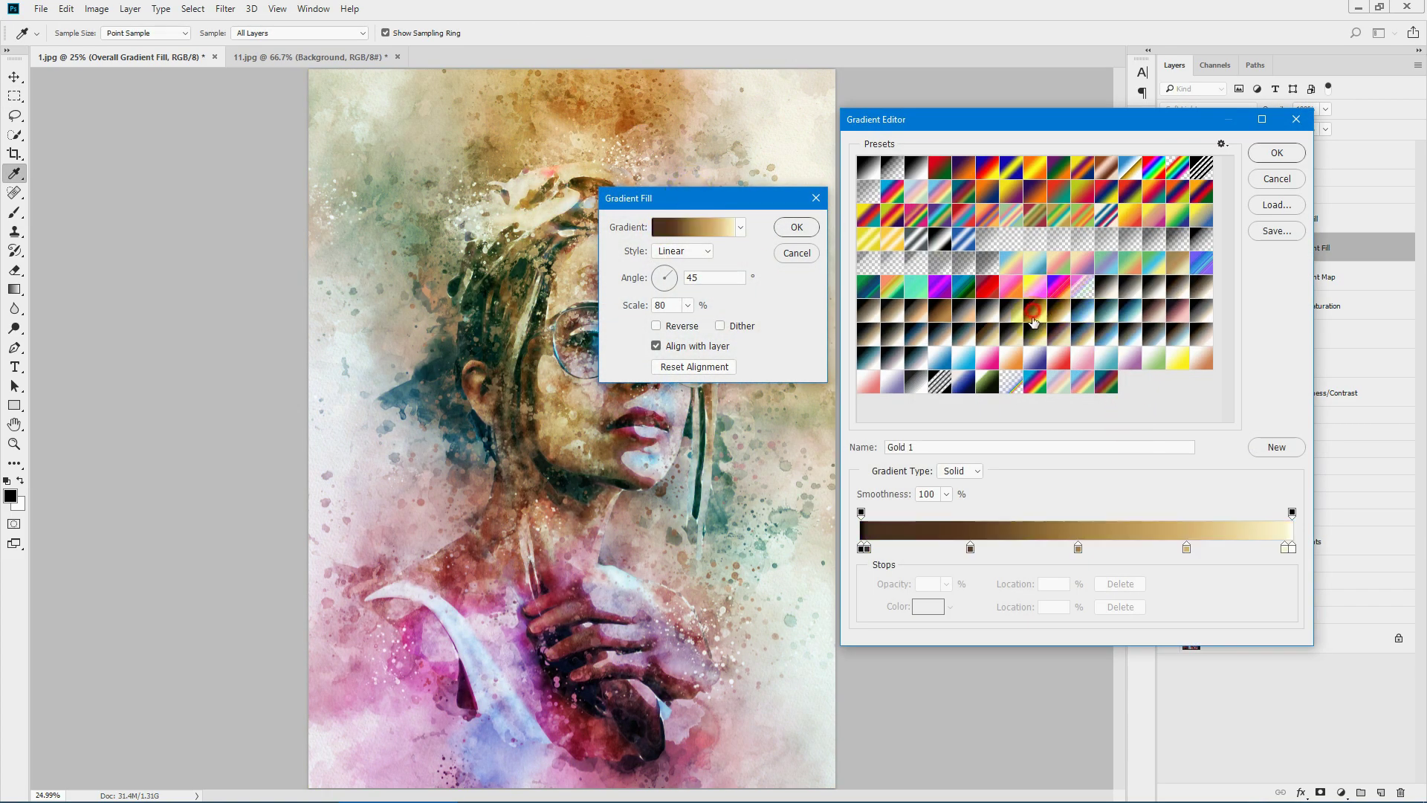
click(1010, 336)
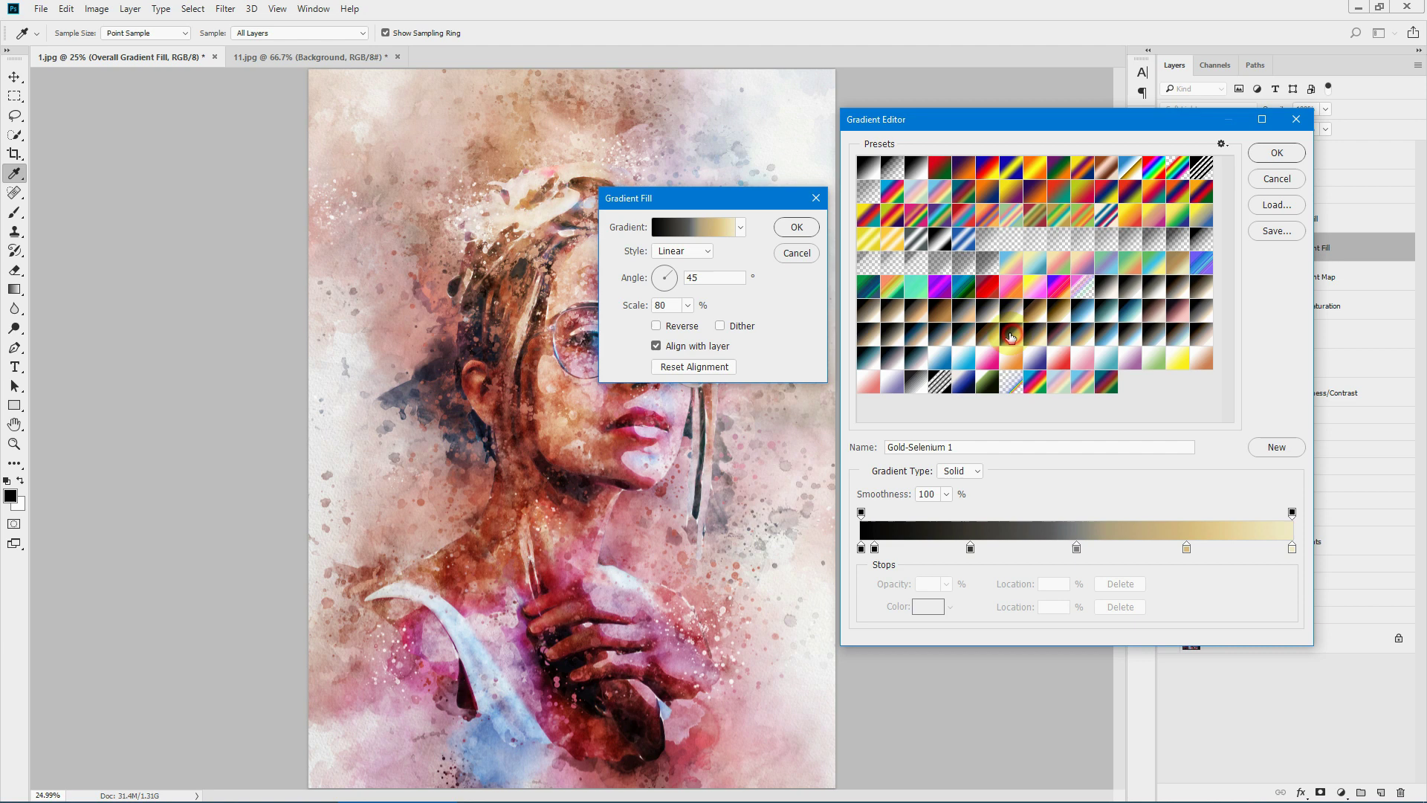
click(1277, 179)
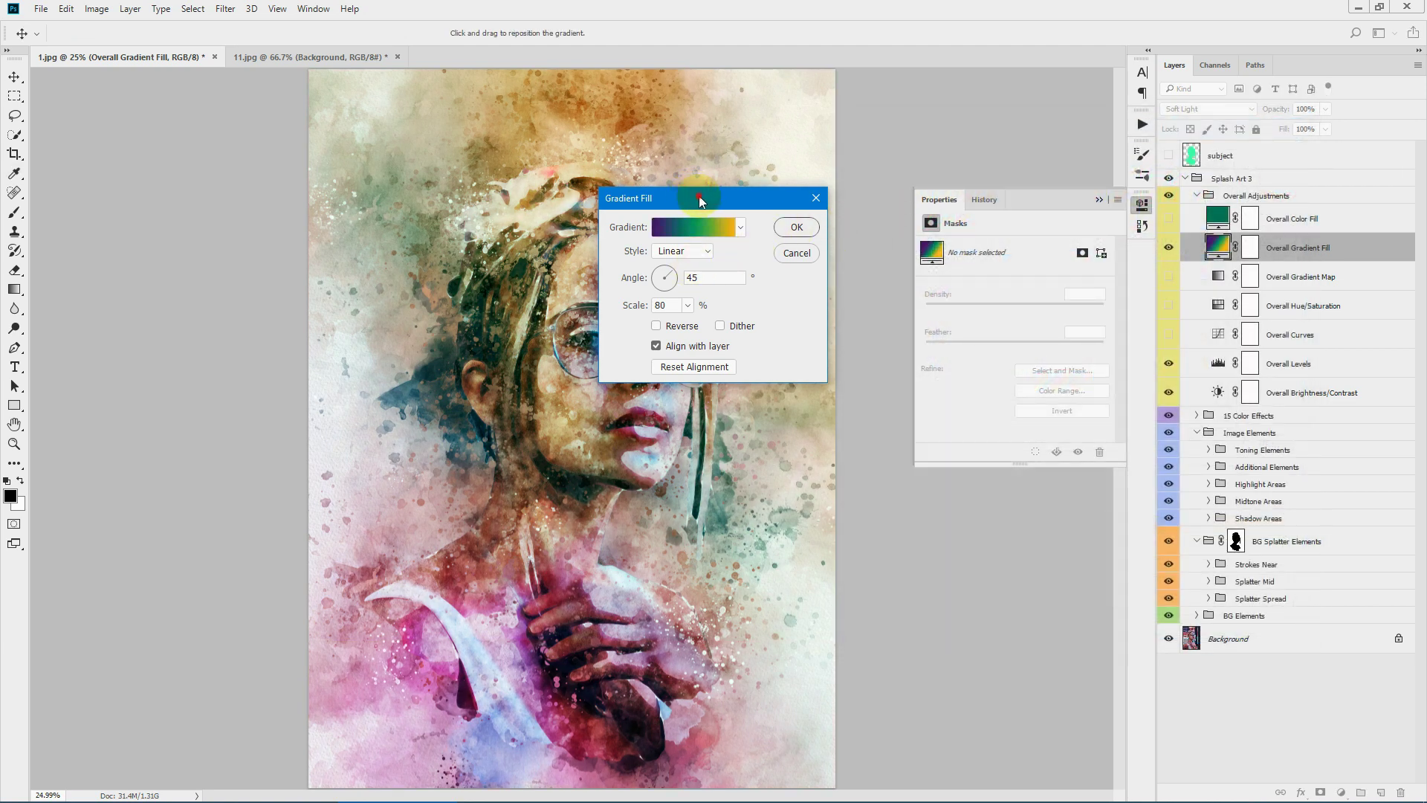
- Trial a gradient fill angle of about -10 degrees and 170% scale, then close the settings
drag(699, 199, 886, 163)
double_click(902, 241)
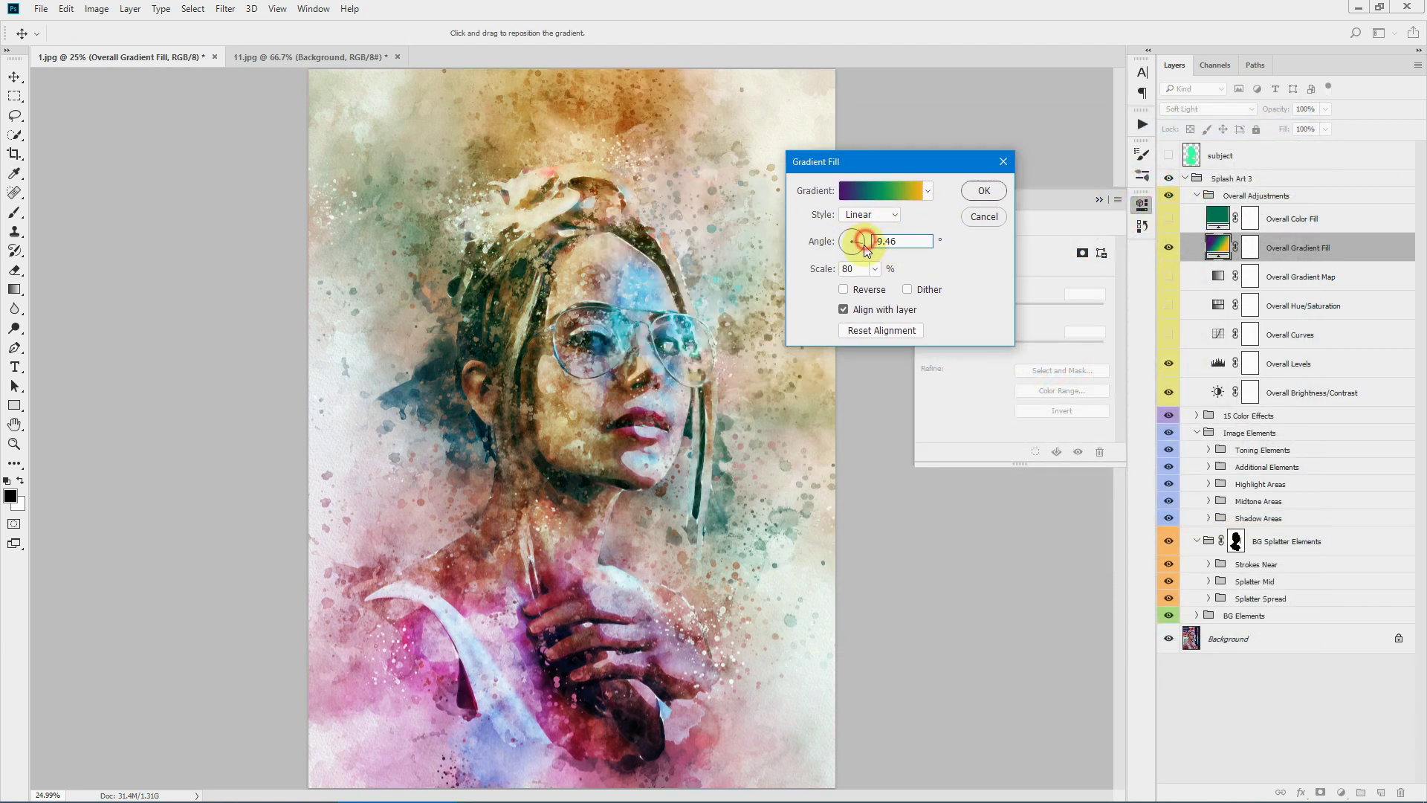
drag(866, 249, 871, 273)
drag(821, 270, 835, 267)
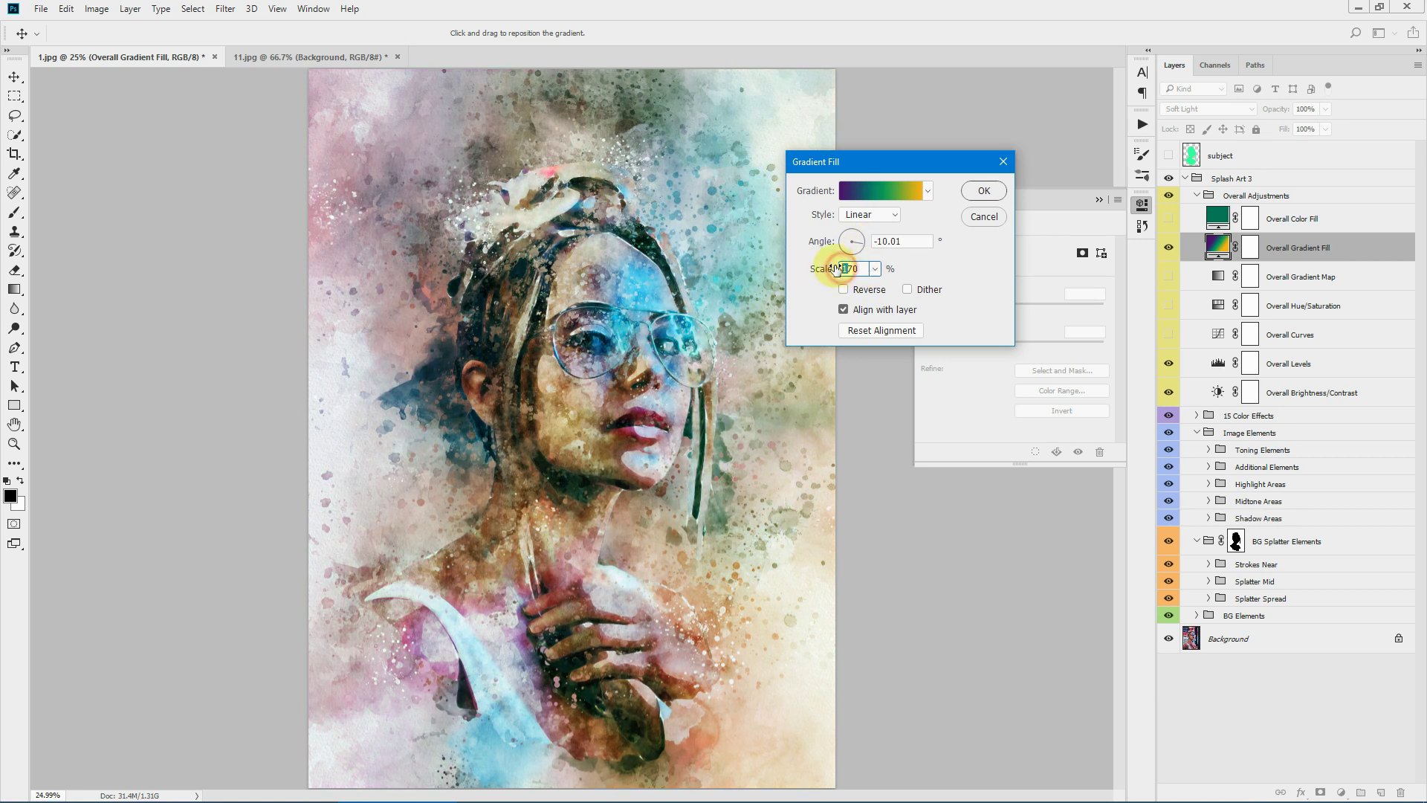
click(857, 240)
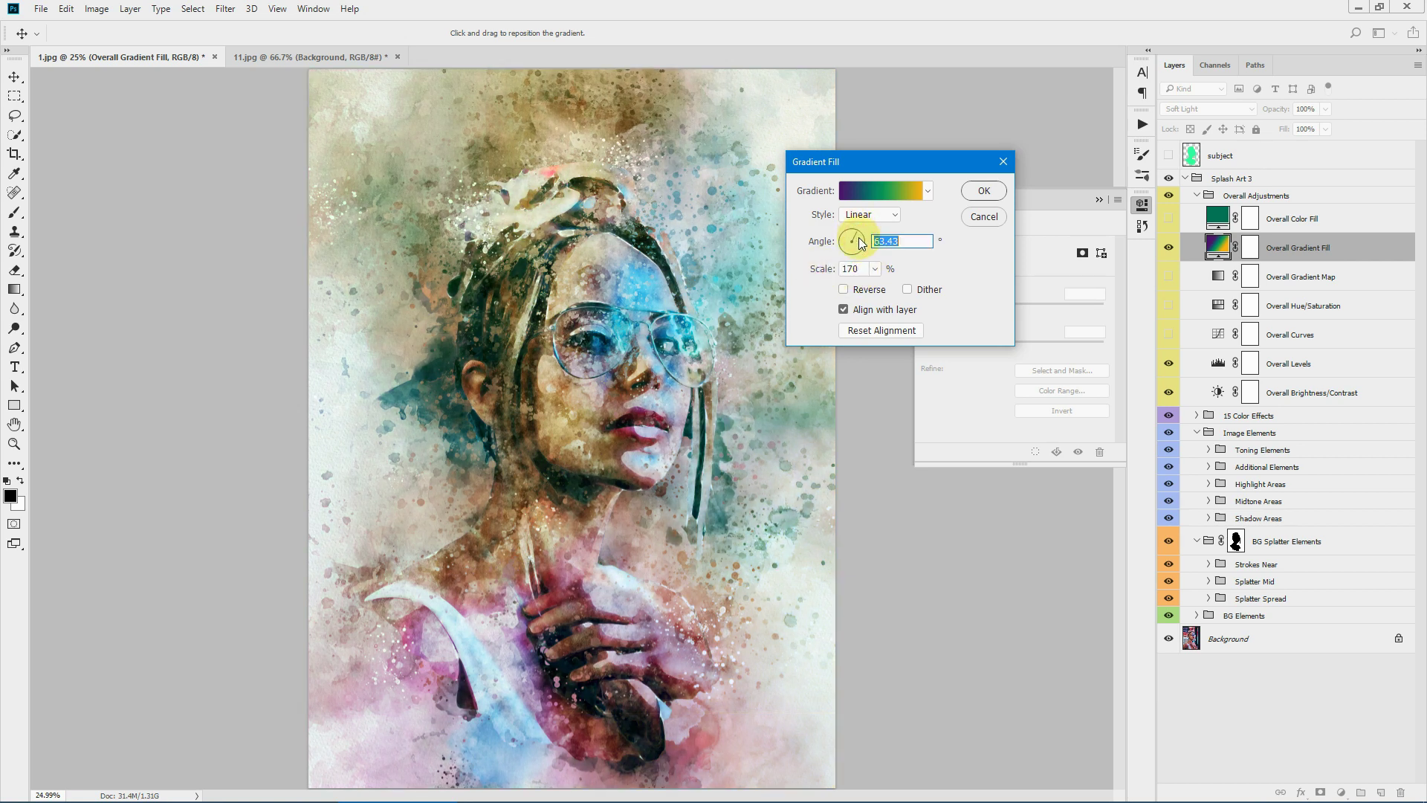
click(982, 193)
- Hide the Overall Gradient Fill, trial pink-magenta hues on the Overall Color Fill, then cancel and hide it
click(1099, 200)
click(1168, 248)
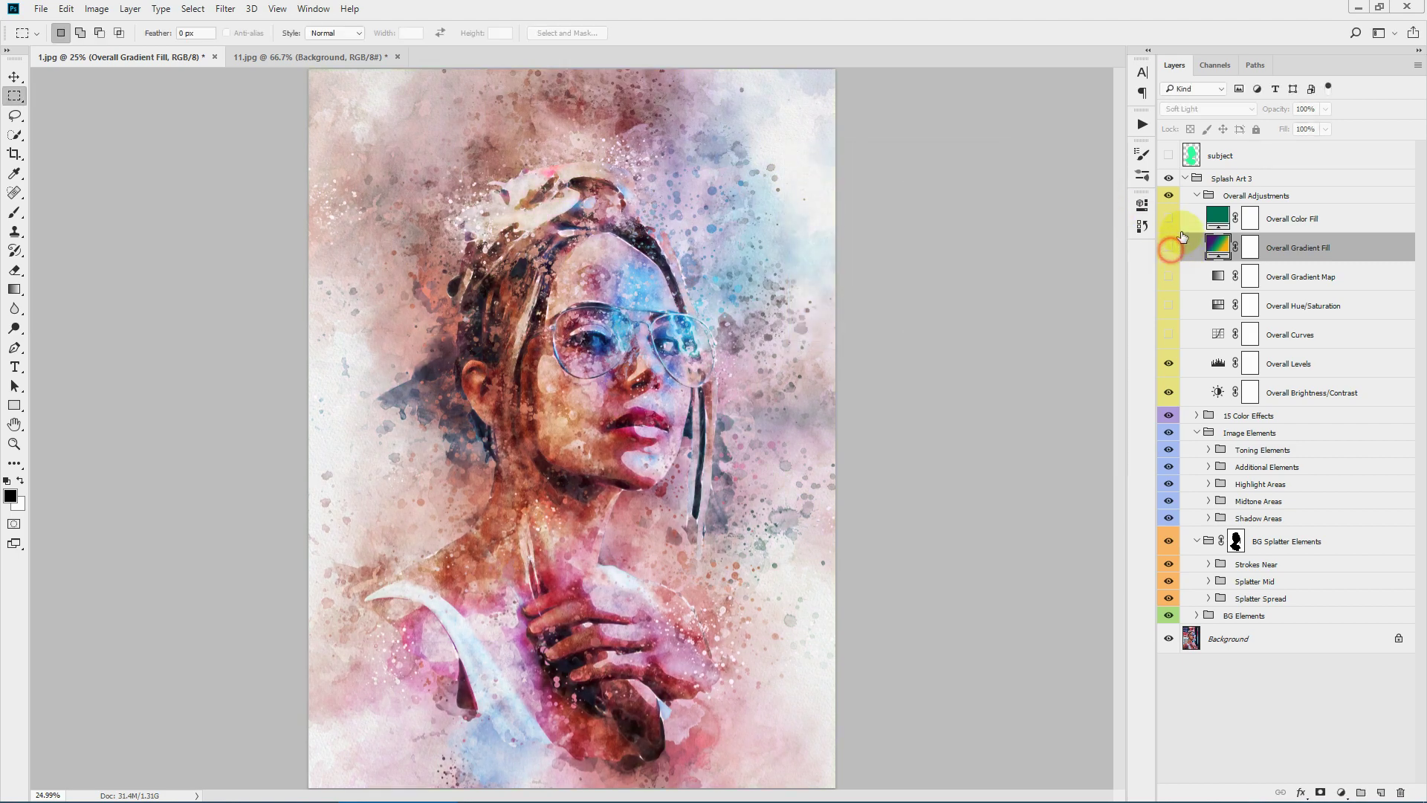
click(1169, 218)
click(1217, 217)
double_click(1217, 218)
drag(1126, 223, 1126, 321)
click(1256, 178)
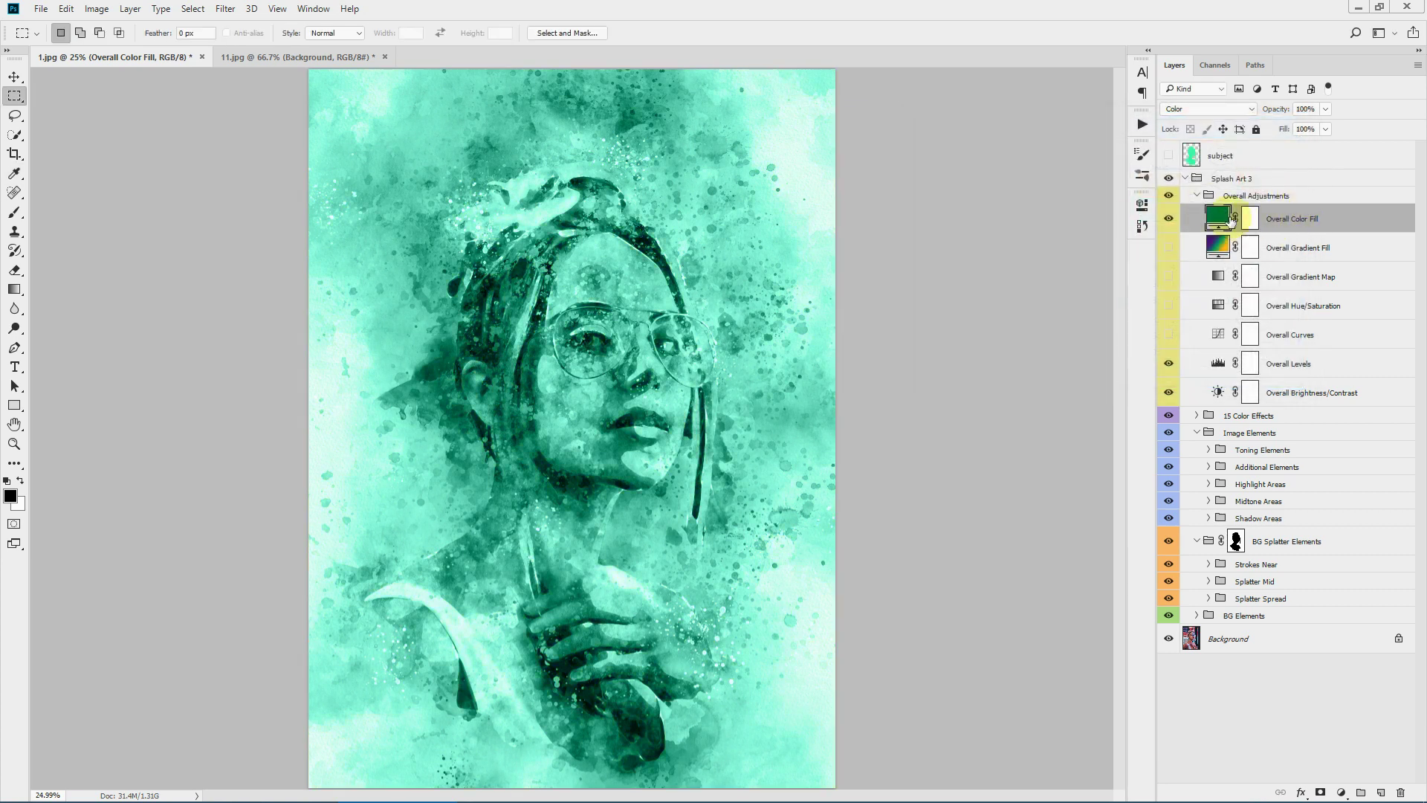
click(1168, 218)
- Collapse the Overall Adjustments group, fit 11.jpg to the screen, and return to 1.jpg
click(1197, 196)
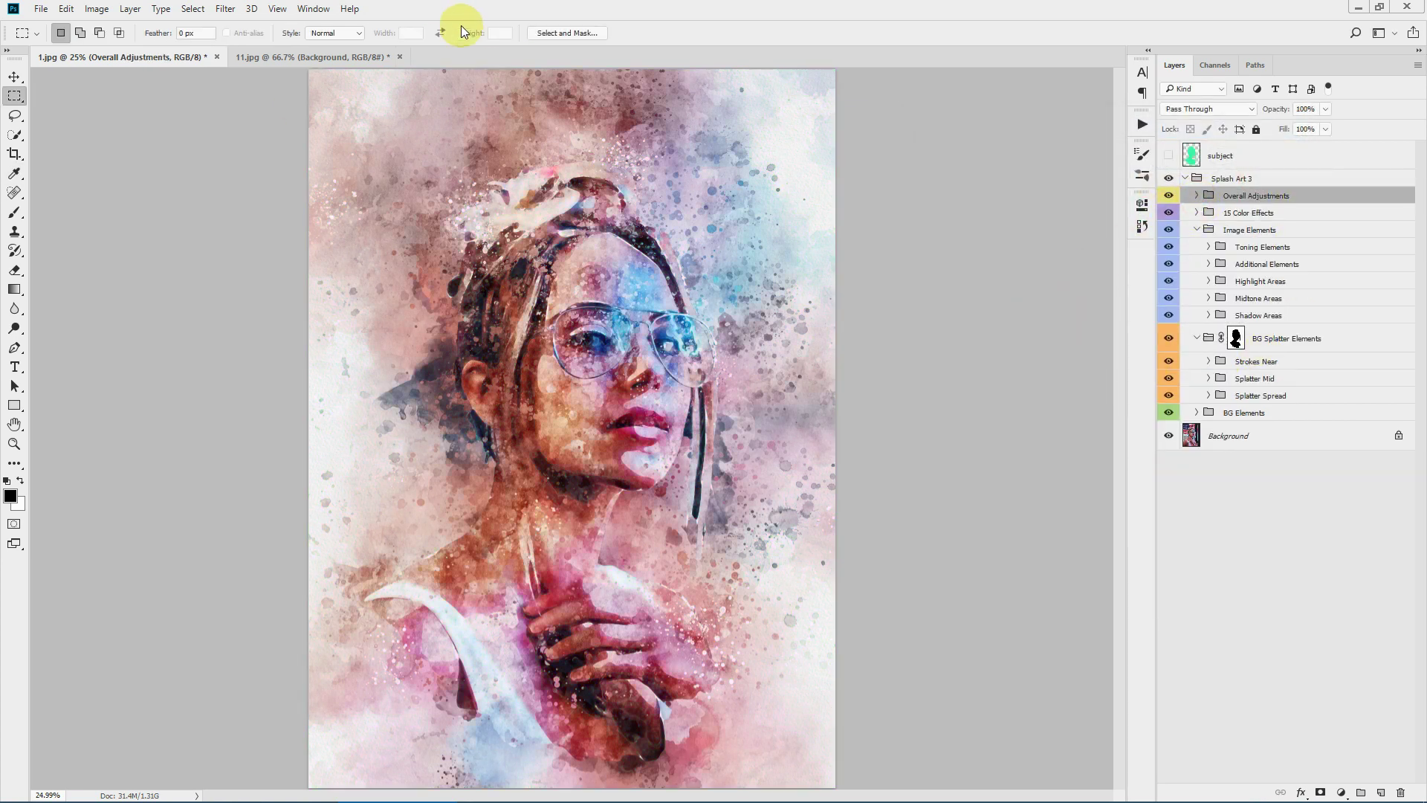
click(311, 57)
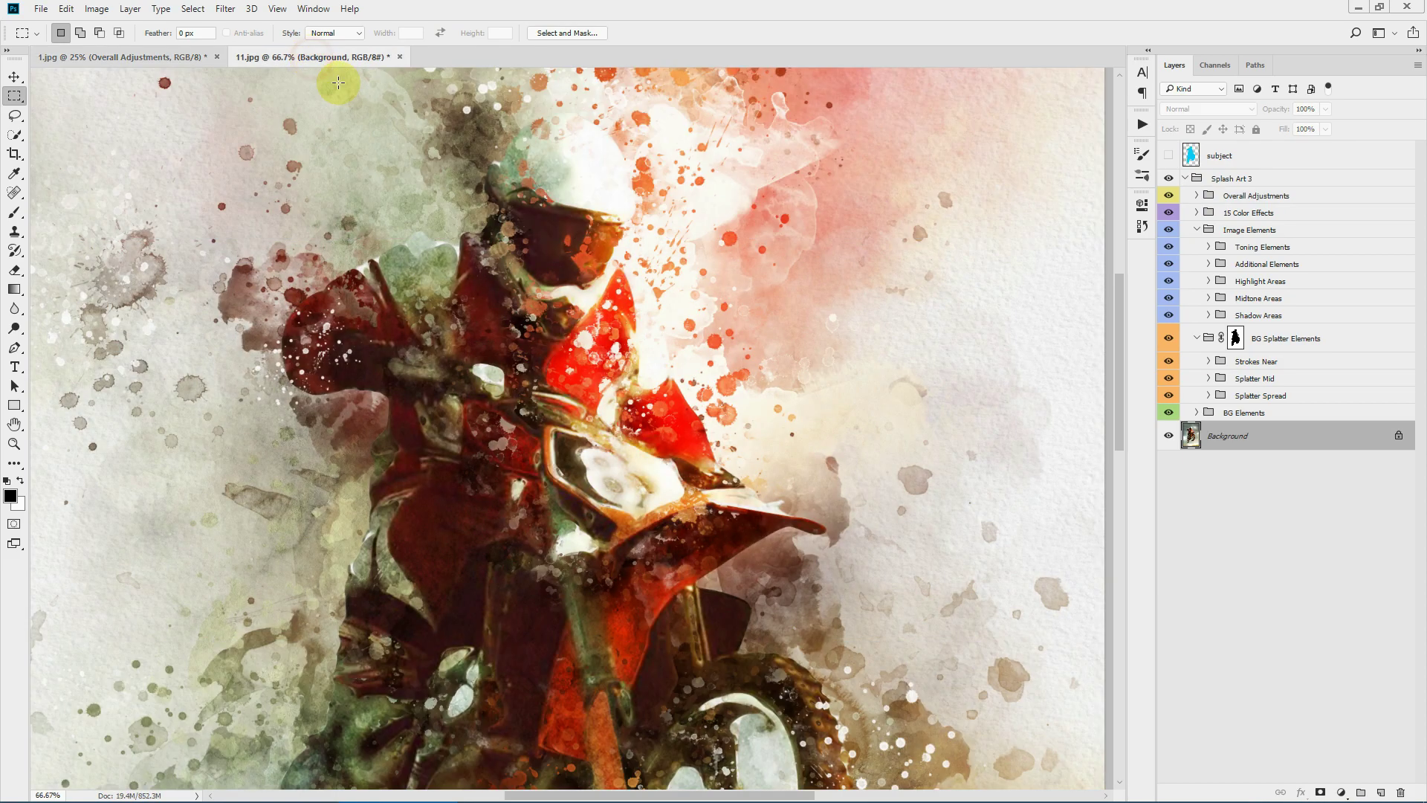
click(12, 444)
click(417, 33)
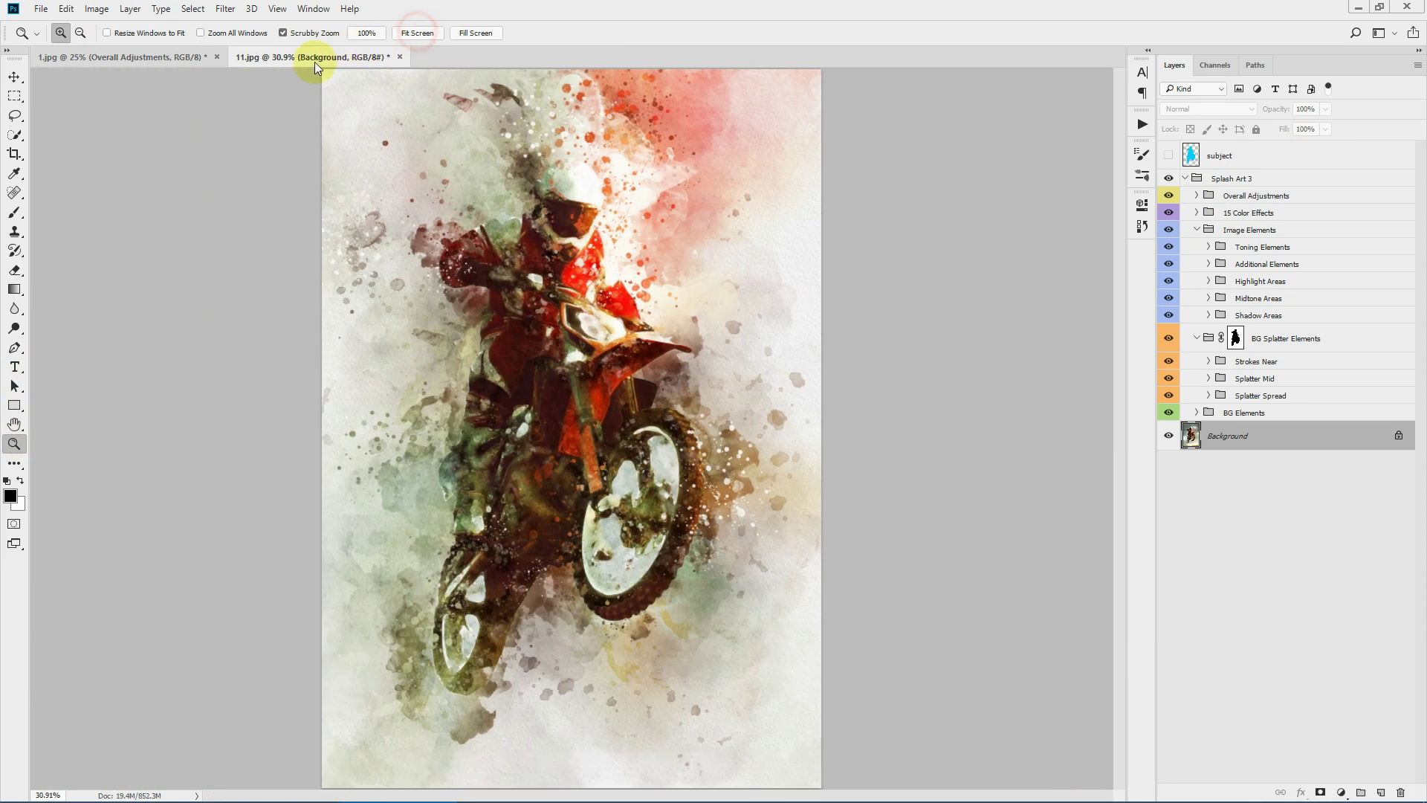
click(118, 57)
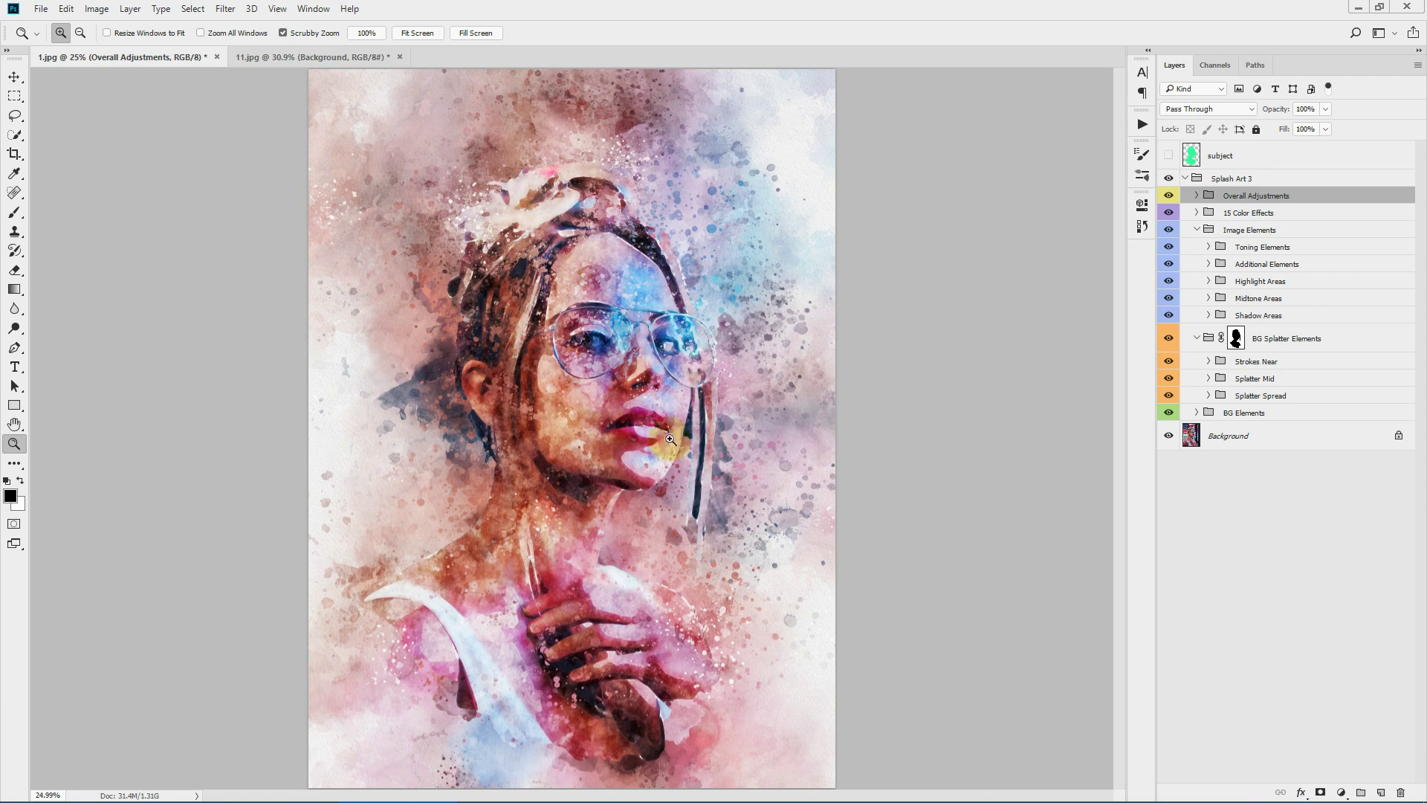